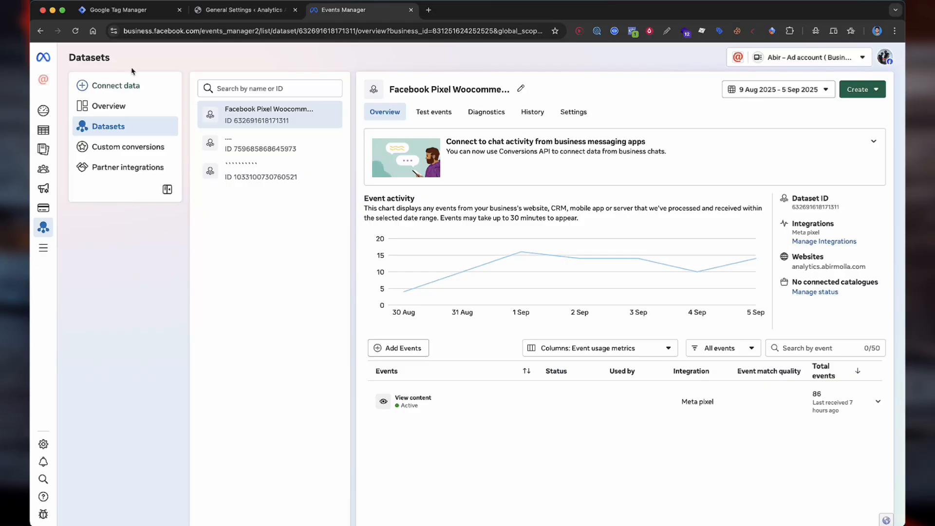
Connect a new Web data source in Events Manager and start creating a new dataset for it
left_click(132, 87)
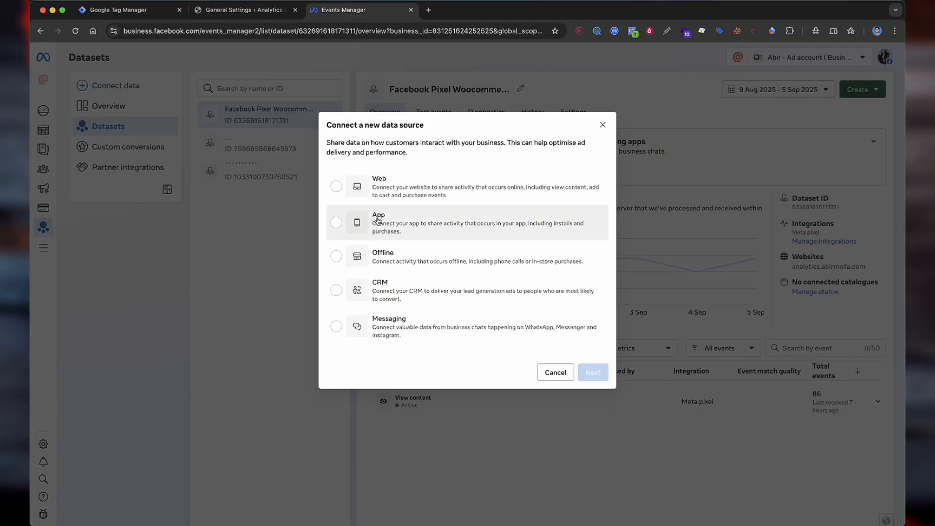
left_click(386, 186)
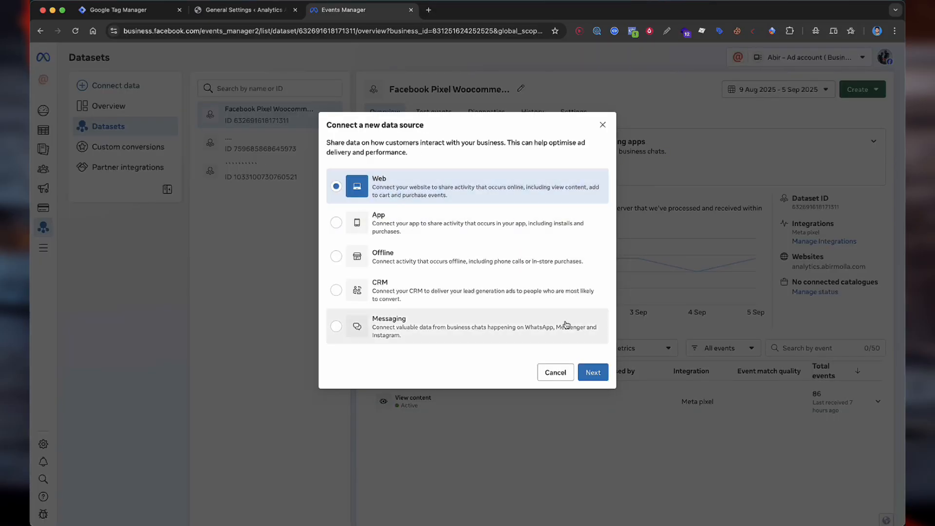
left_click(595, 370)
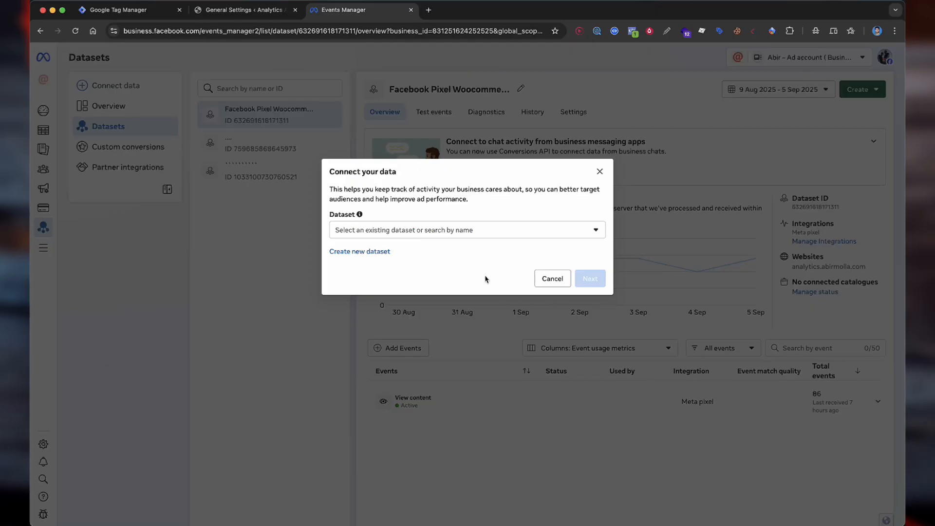
left_click(376, 254)
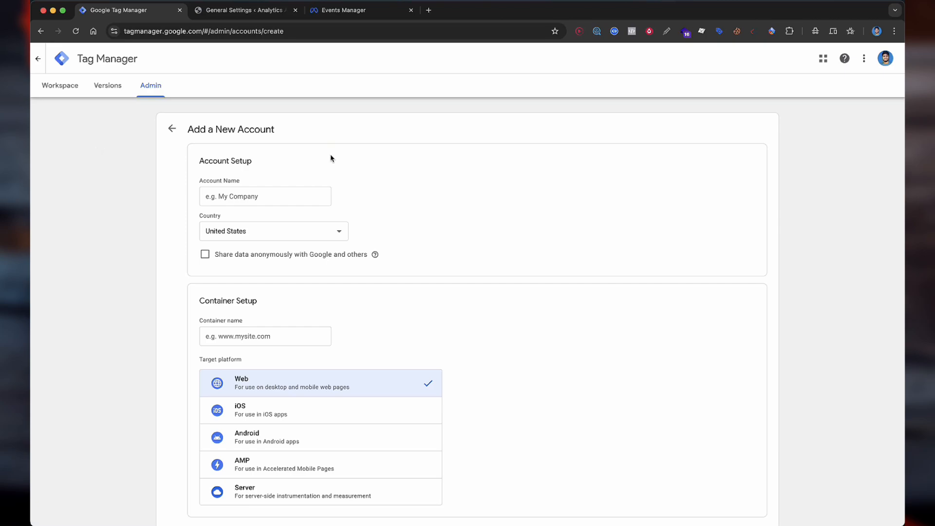
Review the new account form in Google Tag Manager and the GTM Kit container settings in WordPress
scroll(269, 200, "down", 1)
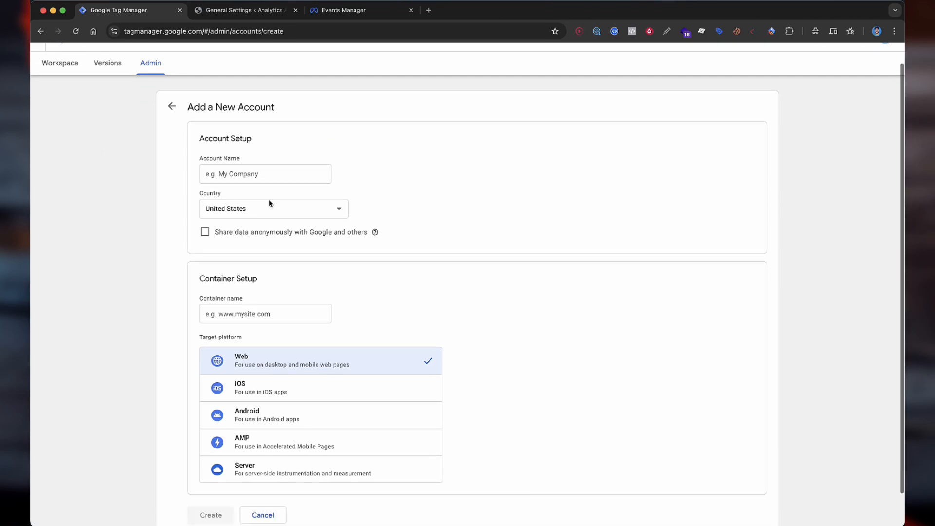
scroll(296, 222, "down", 2)
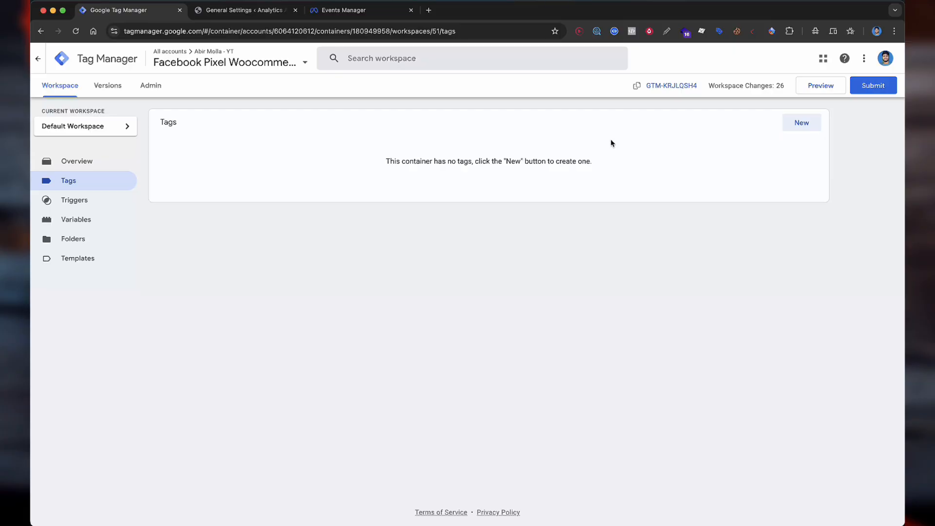
key("ctrl+Tab")
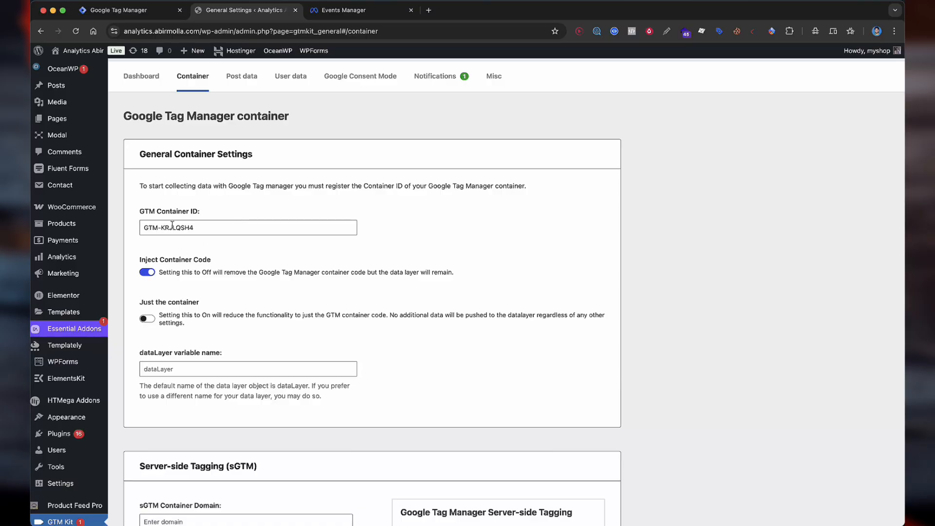
left_click(193, 228)
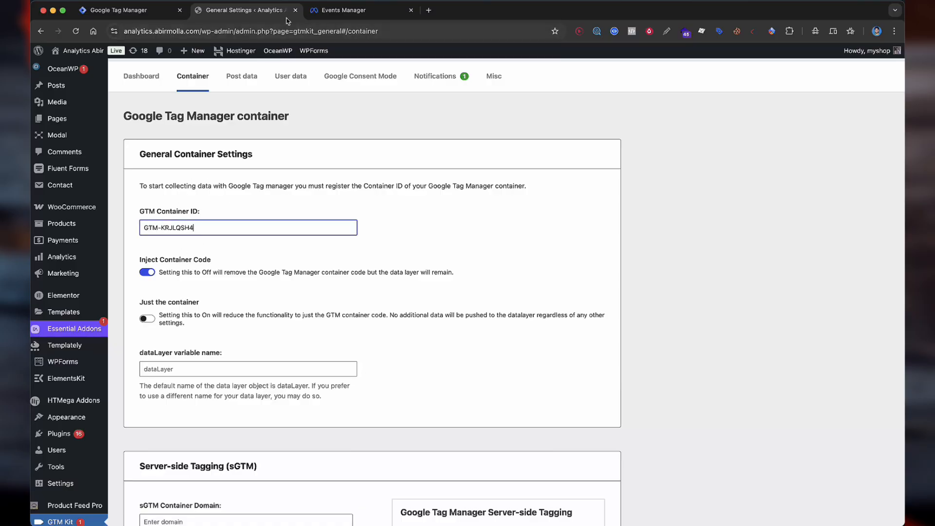
scroll(334, 367, "down", 20)
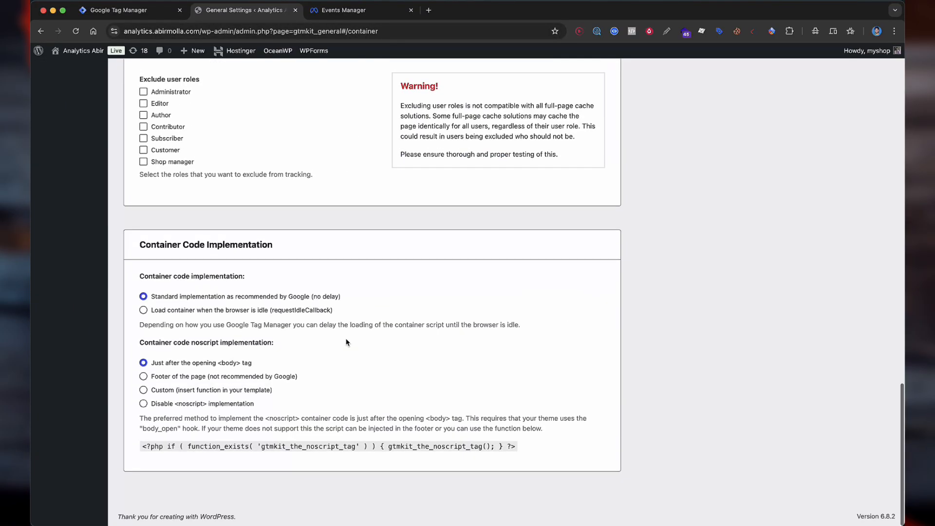
scroll(347, 342, "up", 20)
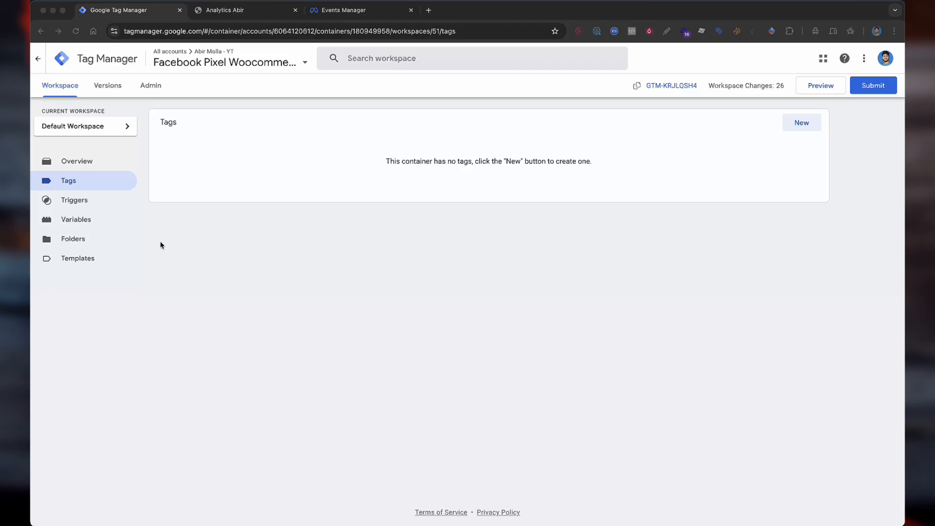
Start preview mode for the Facebook Pixel Woocommerce container and view its connected debug session in Tag Assistant
left_click(162, 245)
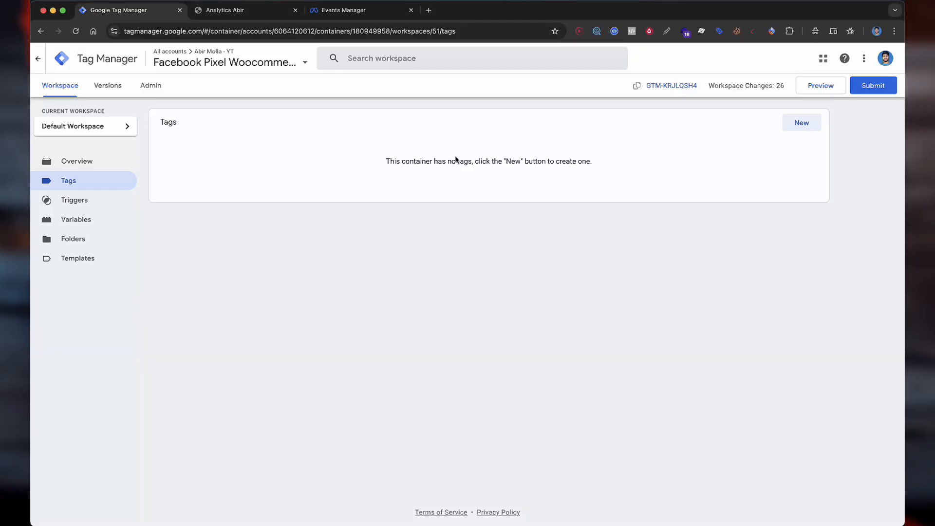
left_click(819, 86)
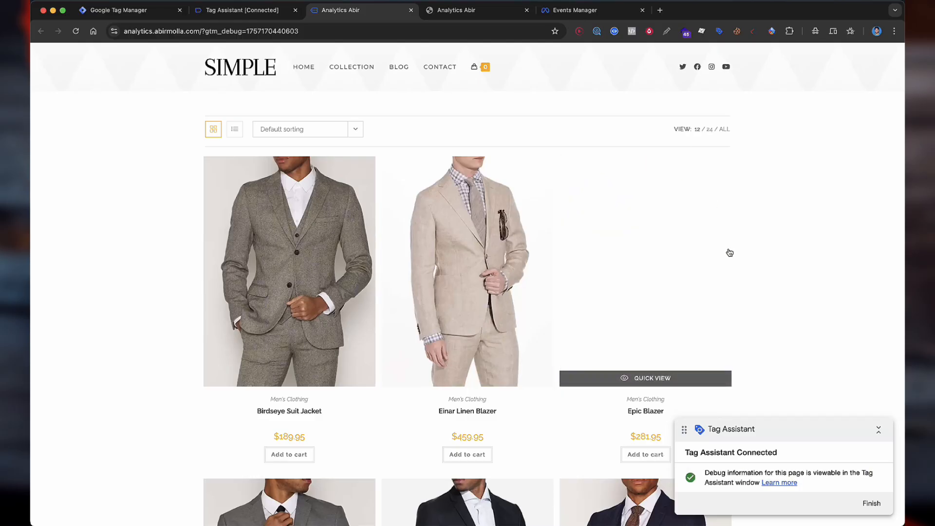
scroll(752, 261, "down", 2)
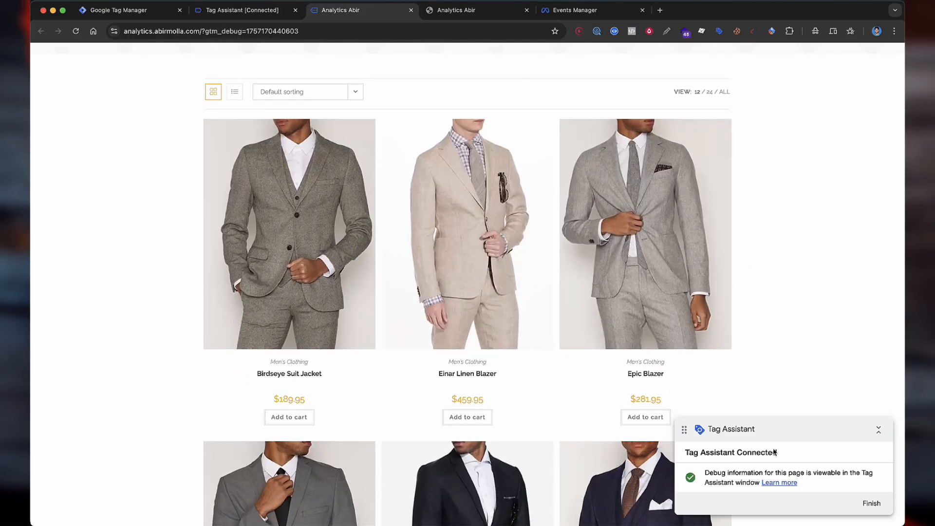
key("ctrl+shift+Tab")
left_click(468, 227)
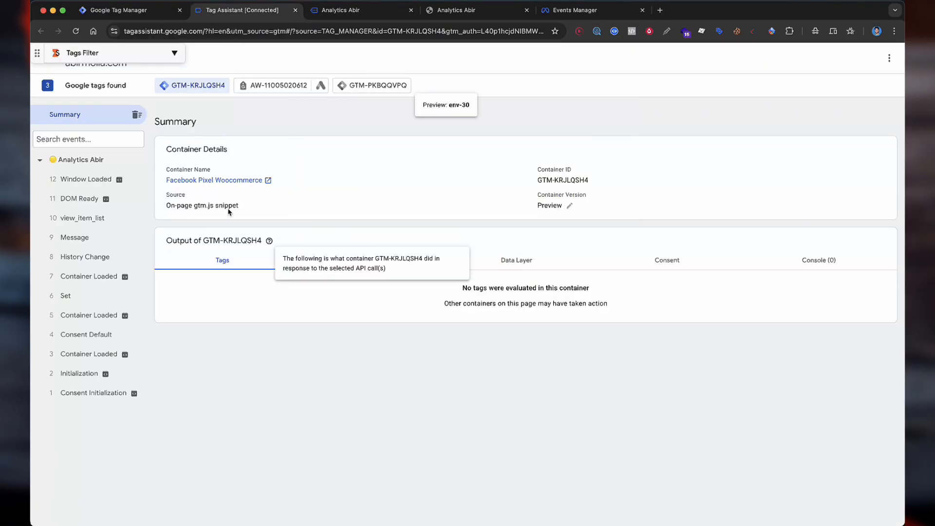
Open the Birdseye Suit Jacket product page in the store and go back to its events in Tag Assistant
key("ctrl+Tab")
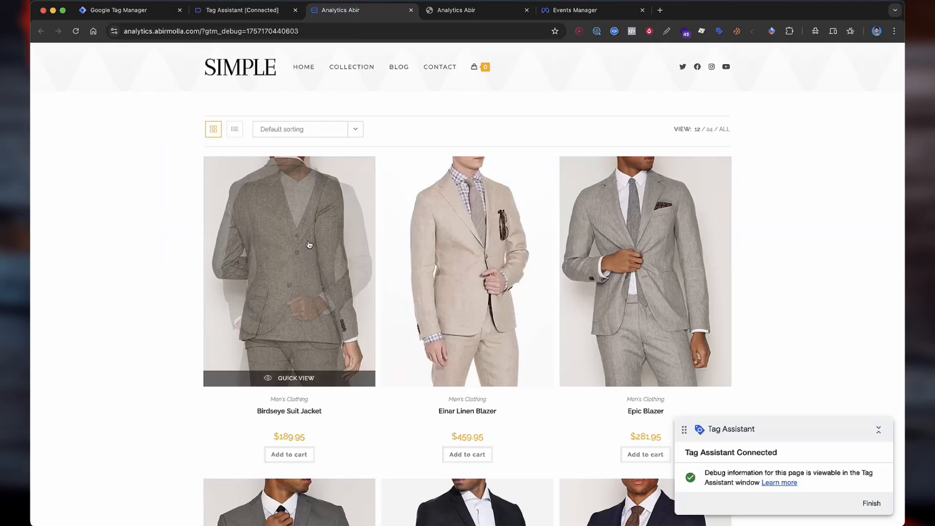
left_click(336, 213)
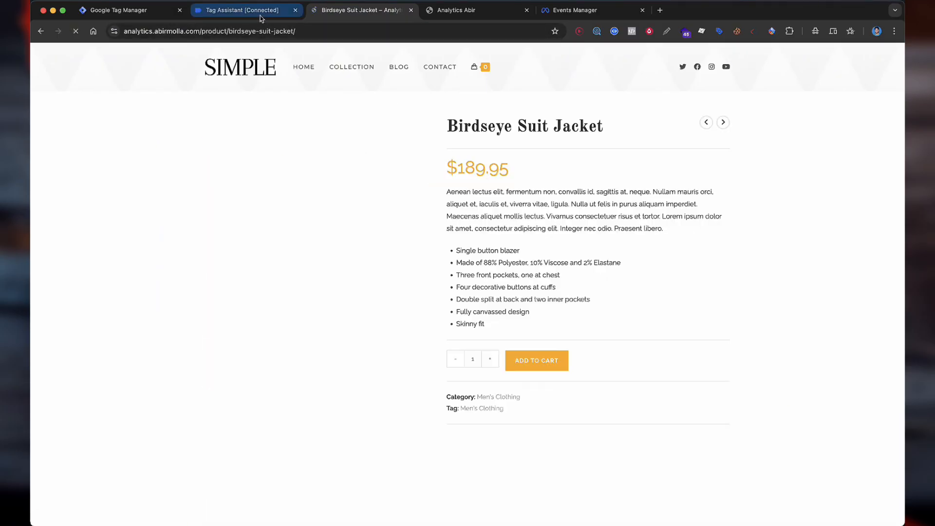
left_click(262, 15)
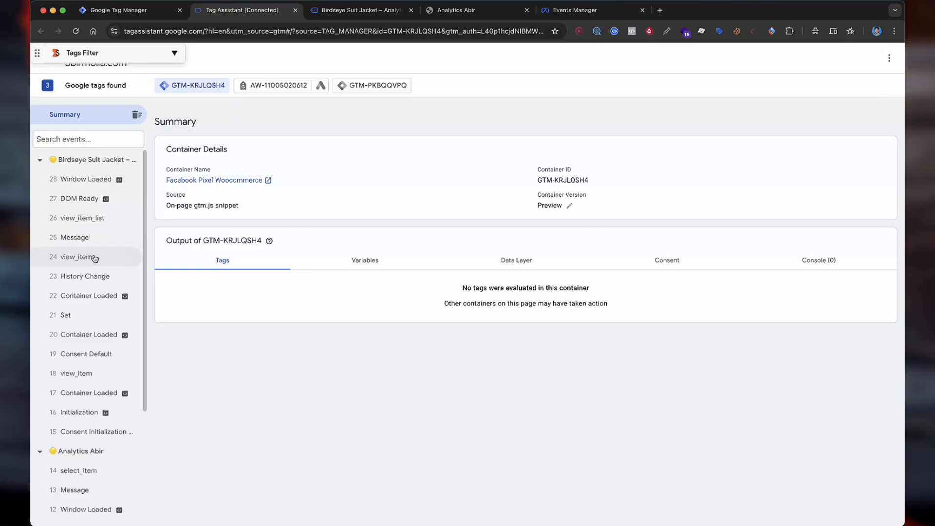
Examine the data layer values of the Birdseye Suit Jacket view_item event, focusing on the ecommerce items array and its product ID
left_click(95, 259)
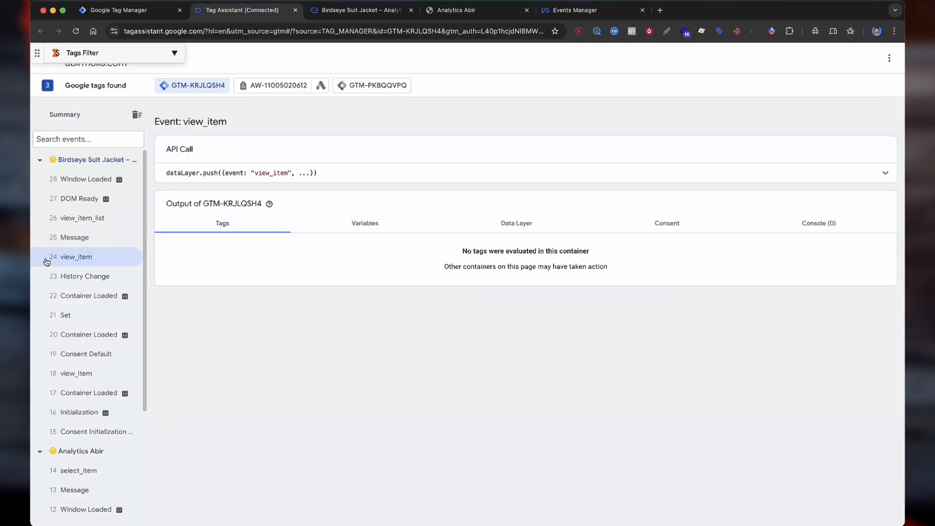
left_click(522, 225)
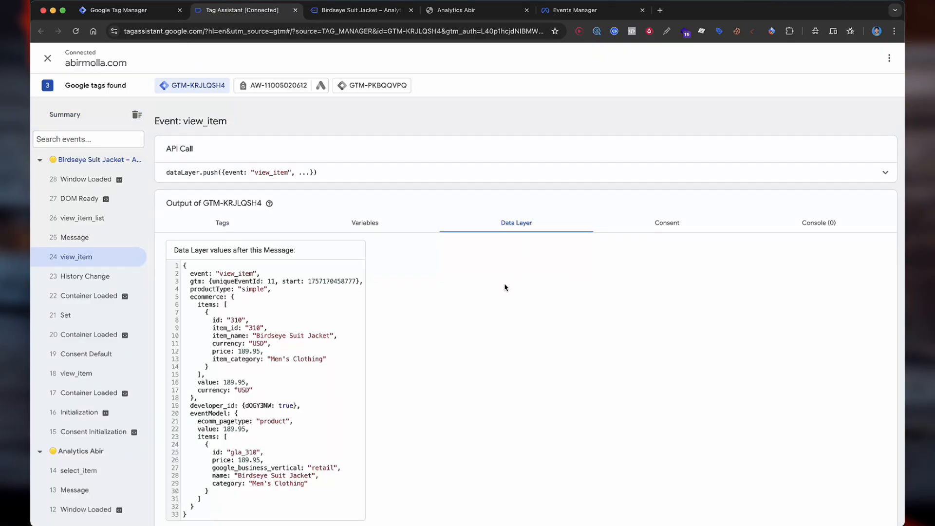
scroll(505, 287, "down", 1)
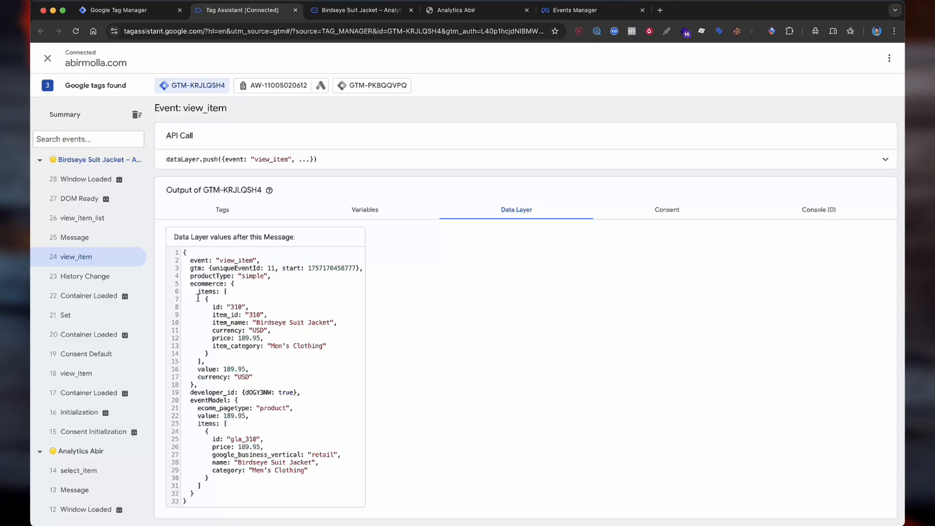
left_click_drag(195, 292, 255, 348)
left_click(227, 323)
double_click(225, 315)
double_click(228, 322)
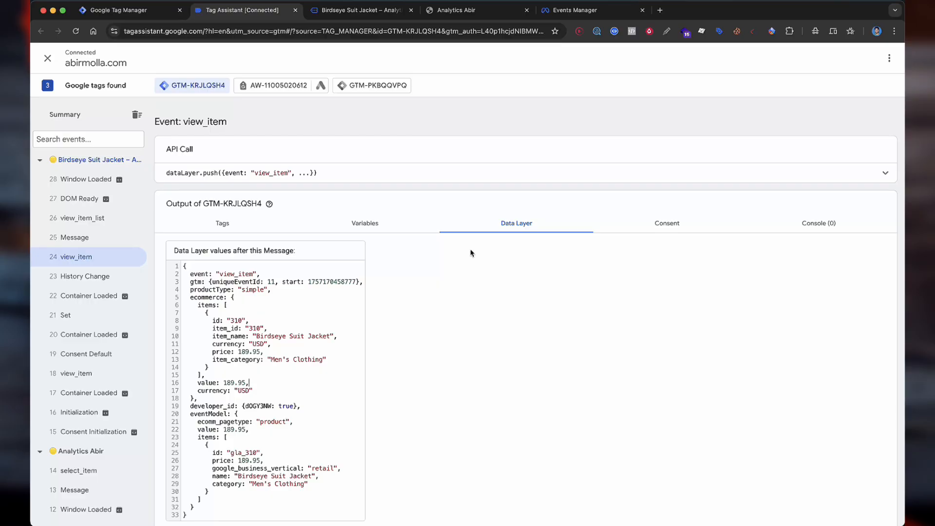
Try to import the Meta Parameter Generator as a new variable template in Google Tag Manager and save it
left_click(137, 10)
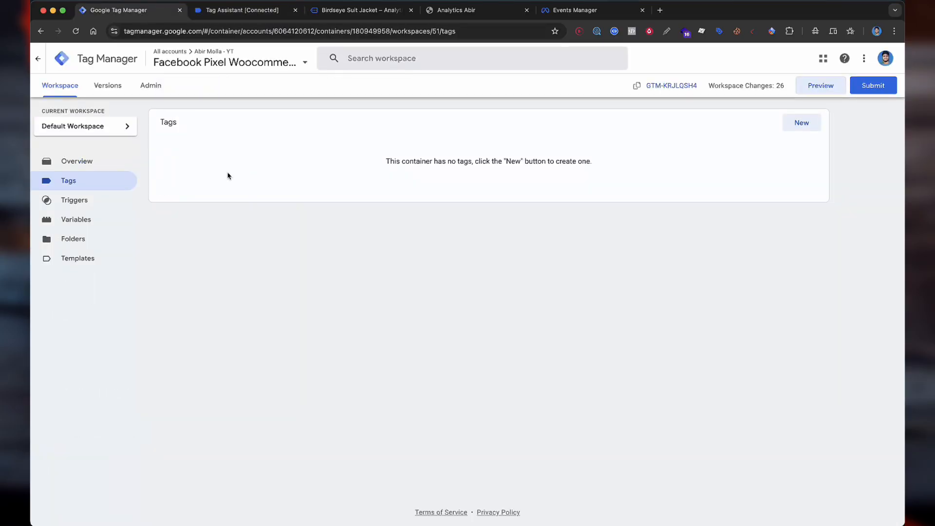
left_click(79, 223)
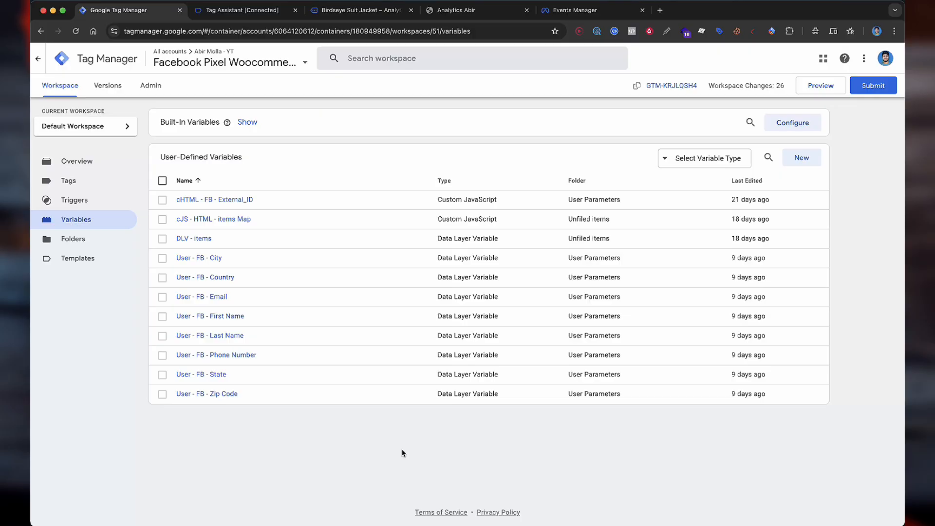
left_click(108, 259)
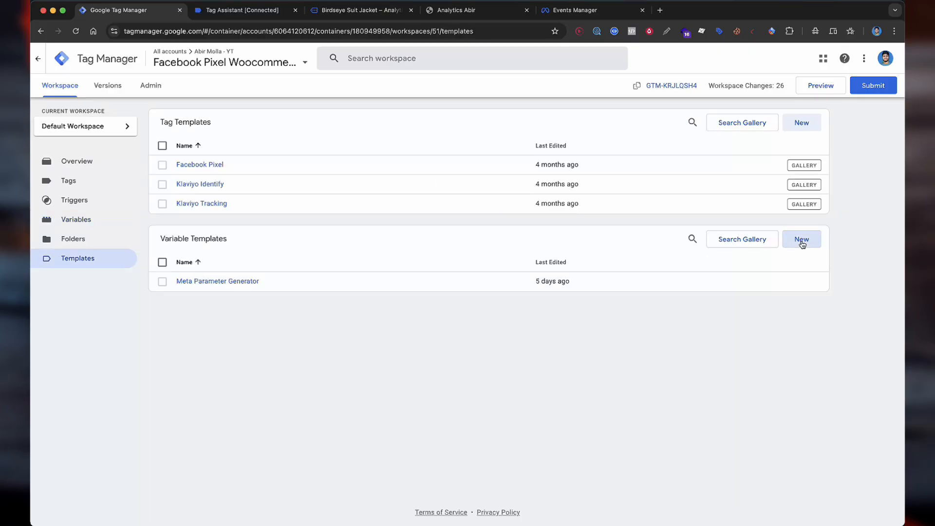
left_click(803, 238)
left_click(892, 59)
left_click(872, 80)
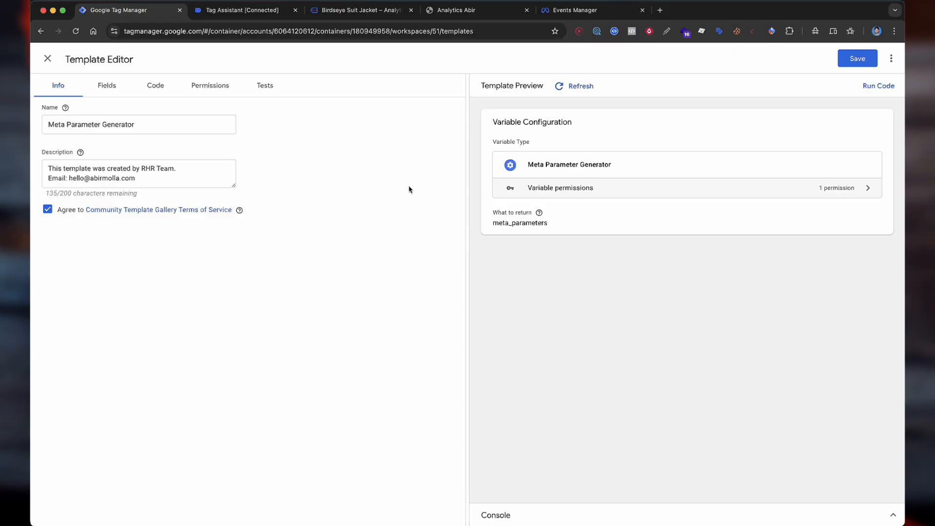
left_click(857, 58)
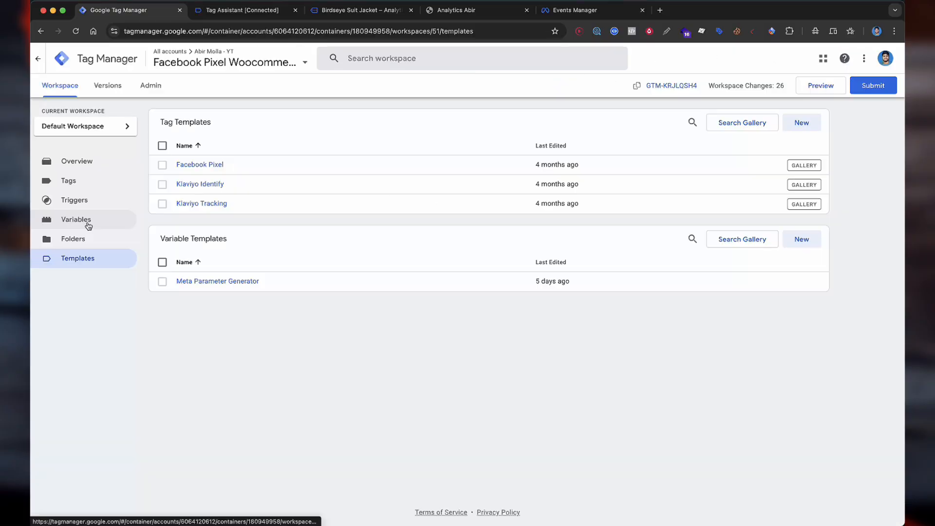
left_click(88, 225)
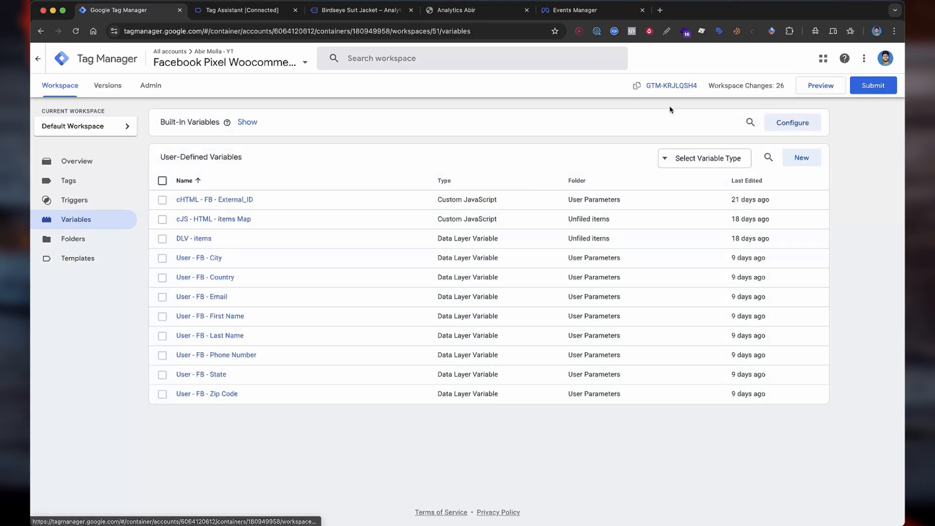
left_click(810, 160)
left_click(624, 144)
scroll(672, 263, "down", 1)
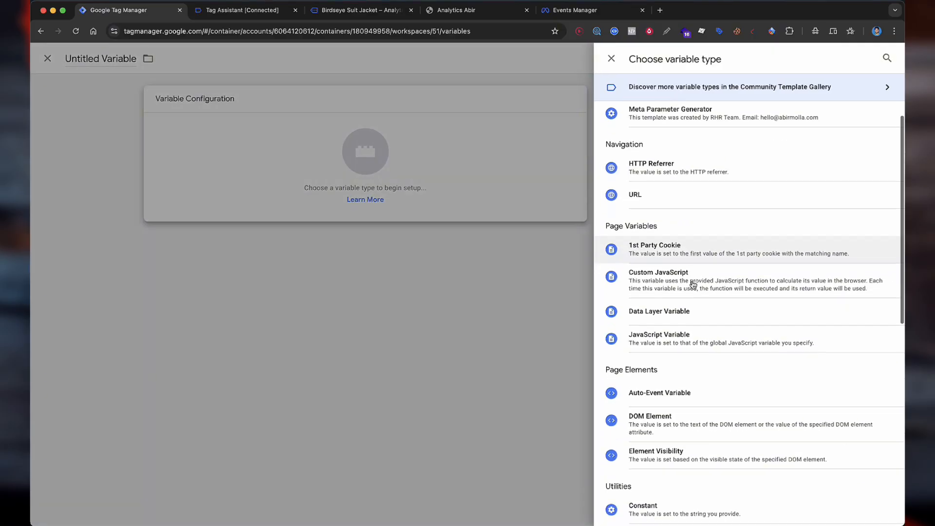
left_click(690, 314)
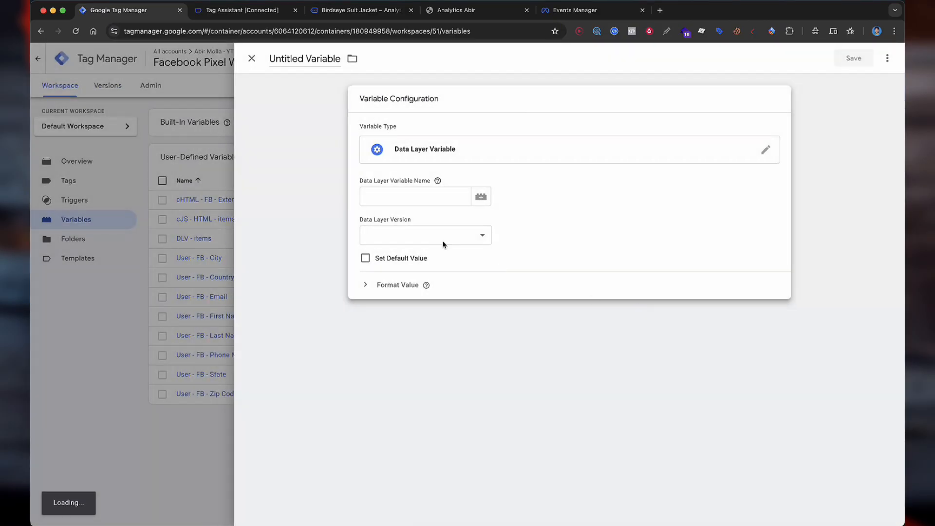
left_click(400, 200)
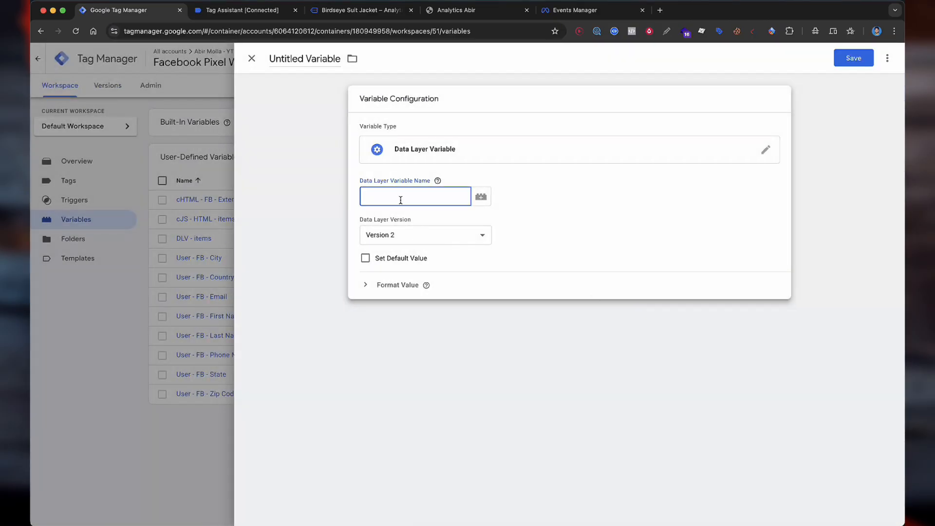
left_click(429, 193)
type("ecommerce.")
key("ctrl+Tab")
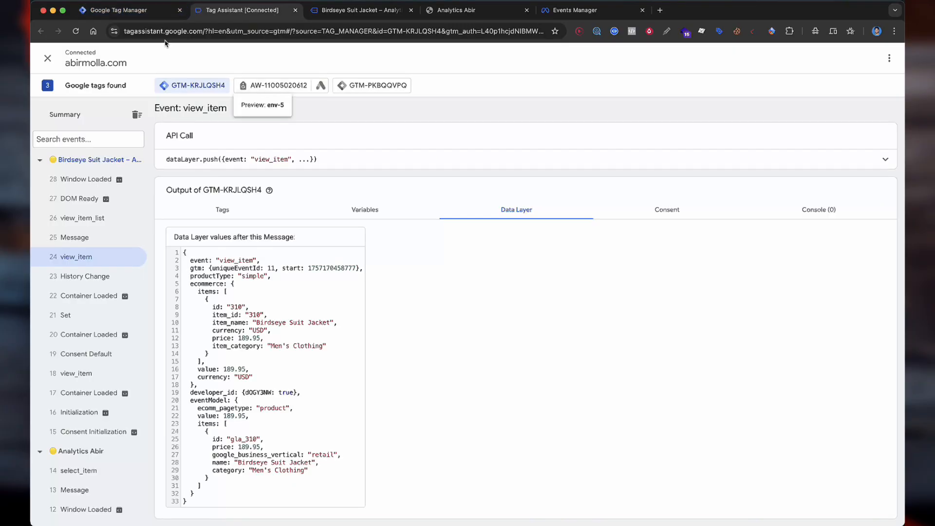
key("ctrl+shift+Tab")
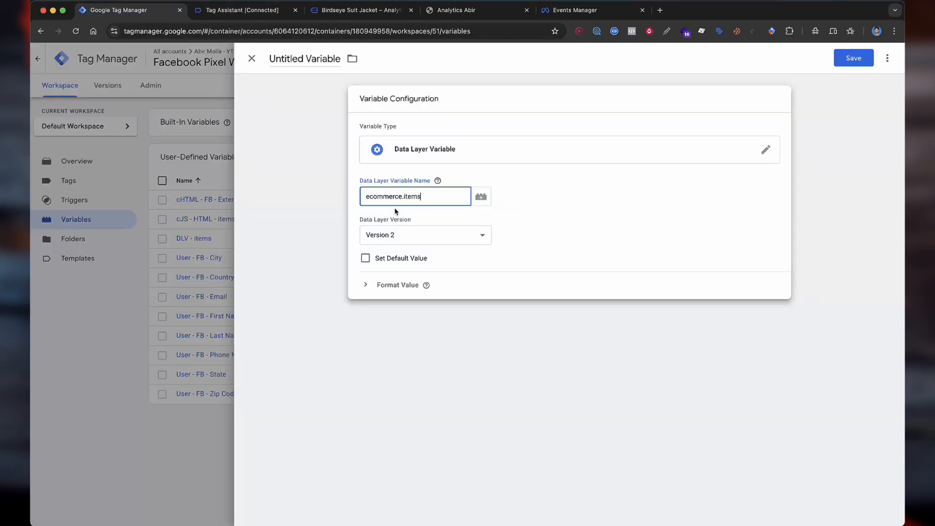
left_click(254, 58)
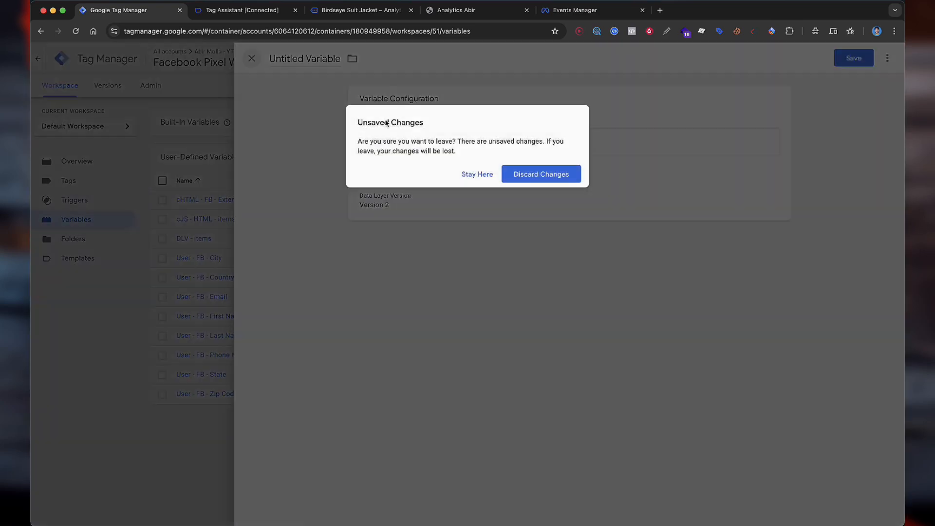
left_click(540, 174)
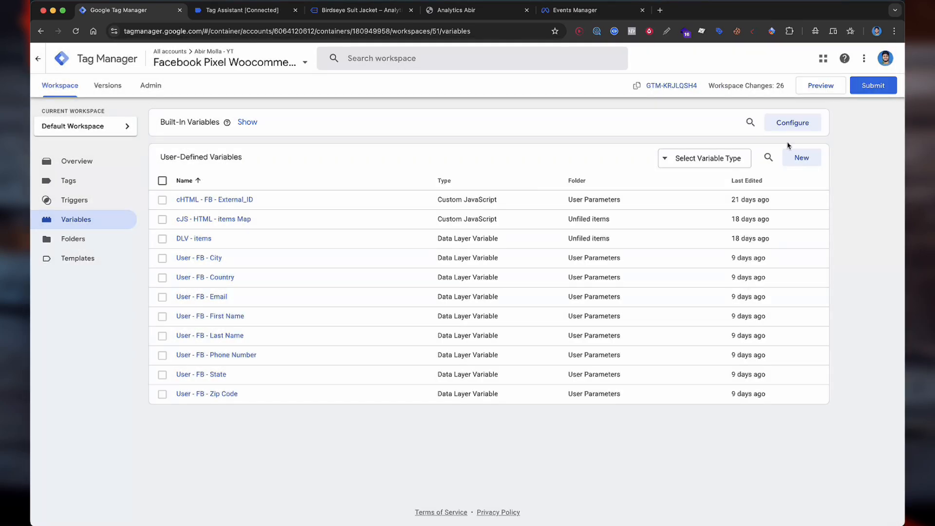
Create a Meta Parameter Generator variable that takes {{DLV - items}} as its array of objects and returns contents [{}]
left_click(802, 157)
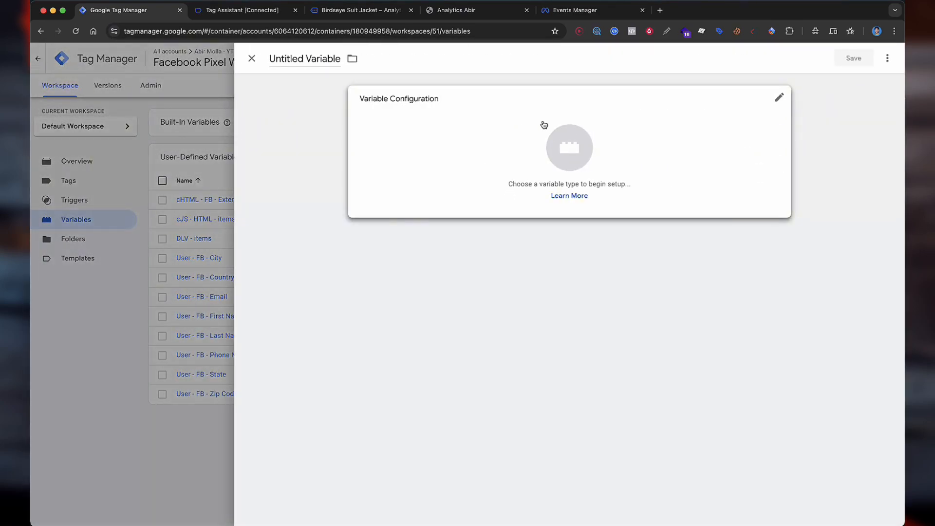
left_click(545, 128)
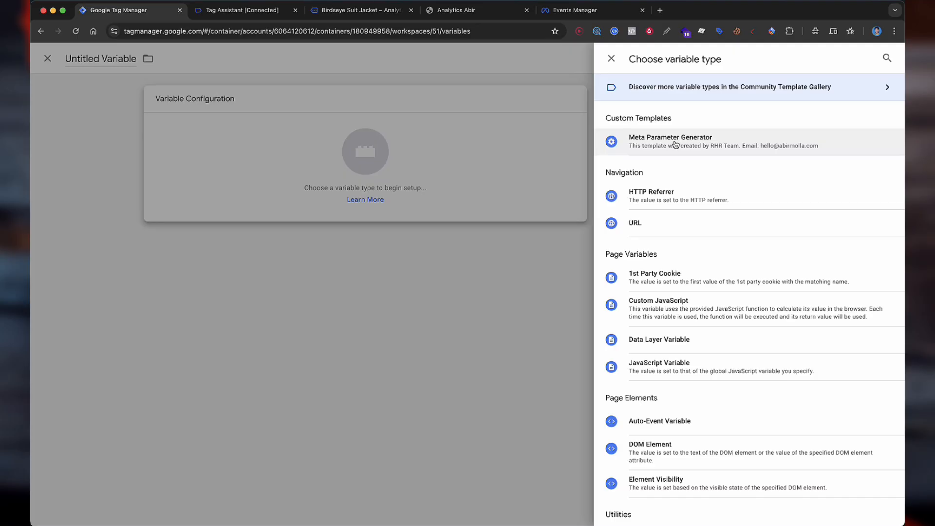
left_click(709, 145)
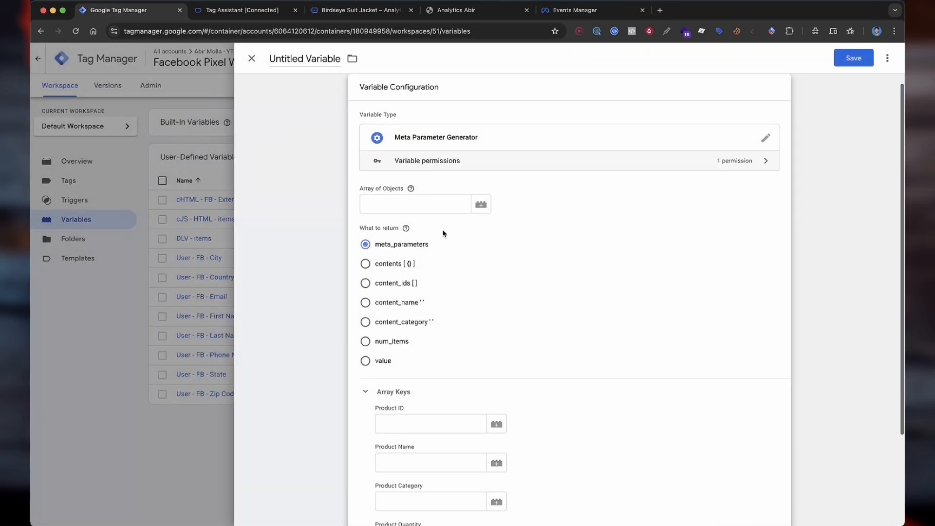
left_click(398, 209)
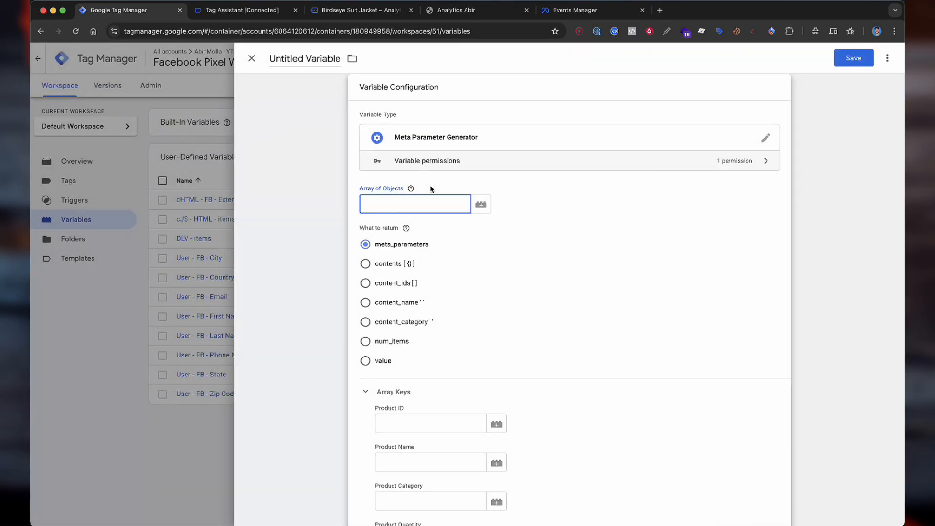
type("{{")
left_click(388, 304)
scroll(398, 228, "down", 1)
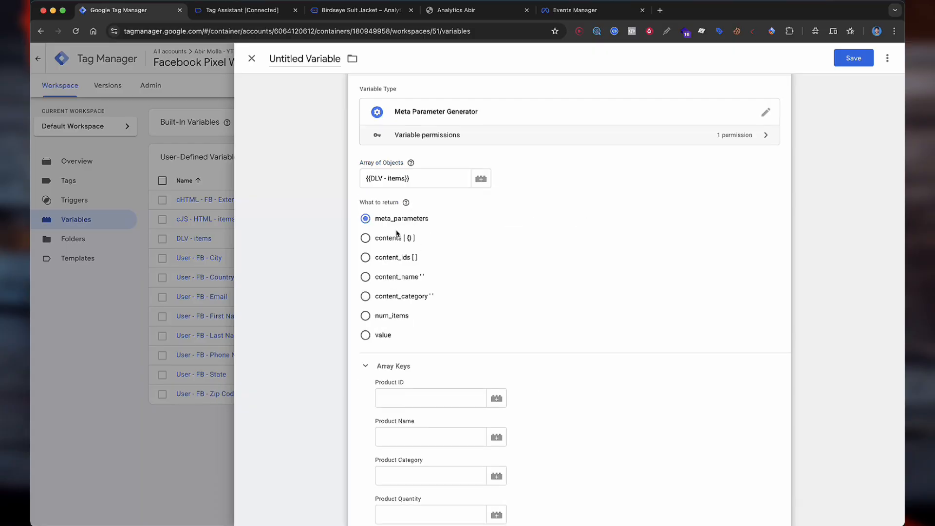
left_click(395, 238)
scroll(487, 311, "down", 2)
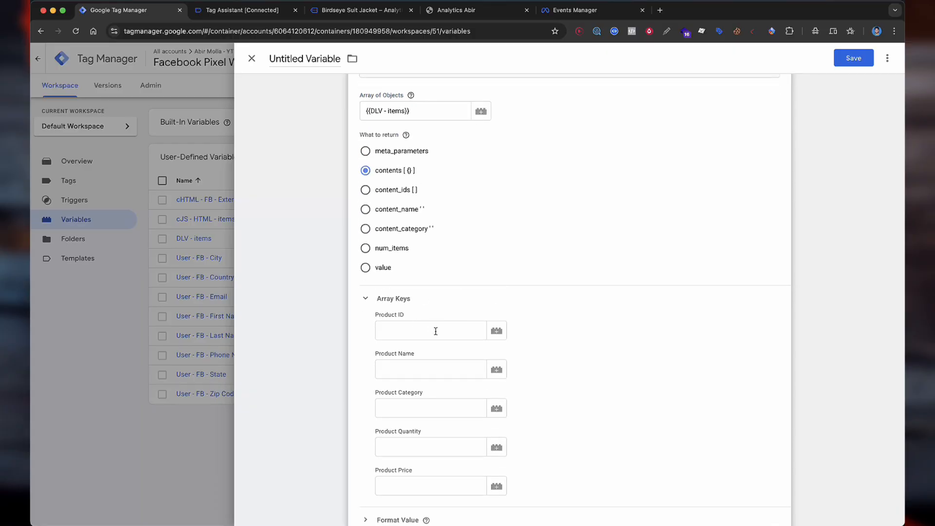
Set the array keys to item_id for Product ID and item_name for Product Name, checking the name key in Tag Assistant
scroll(468, 348, "down", 1)
left_click(439, 324)
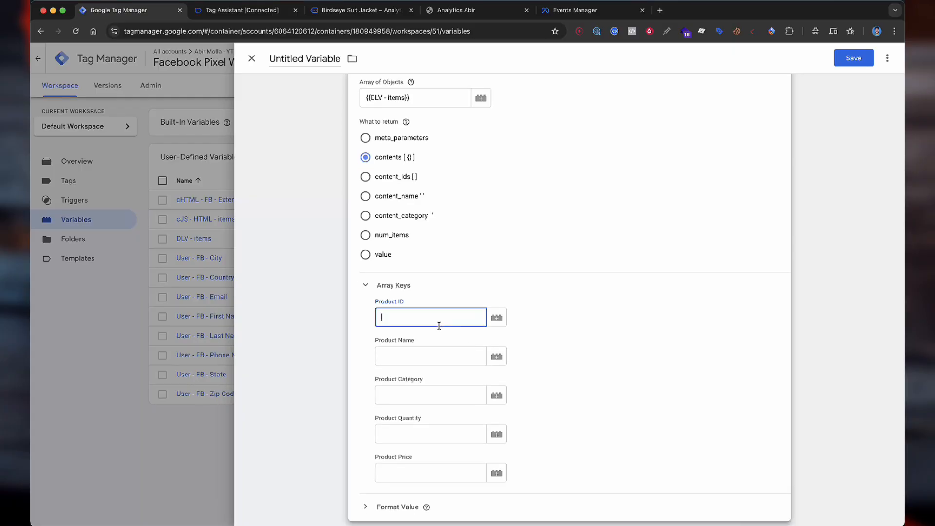
type("item_id")
left_click(243, 10)
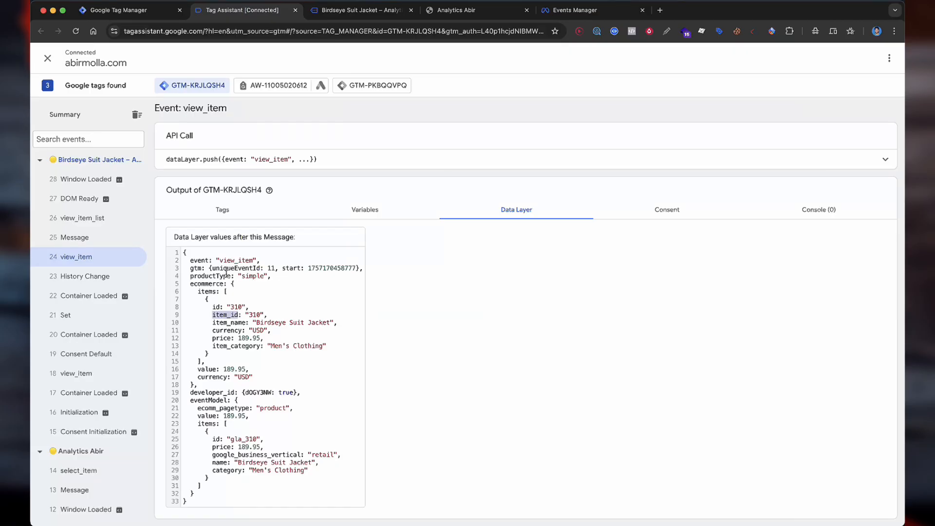
left_click(223, 322)
left_click(133, 12)
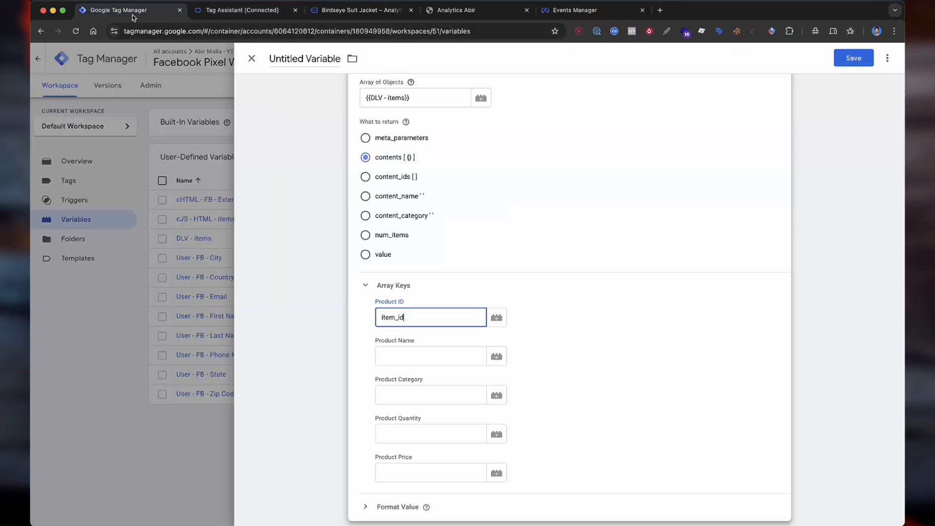
left_click(403, 356)
type("item_name")
Set the Product Category key to item_category, copied from the view_item event's data layer in Tag Assistant
scroll(547, 331, "down", 1)
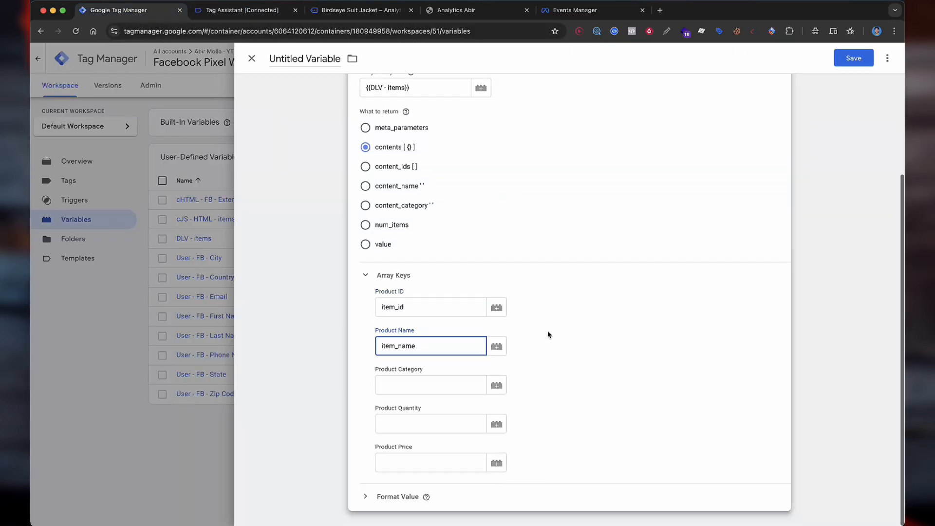
left_click(450, 387)
type("item_name")
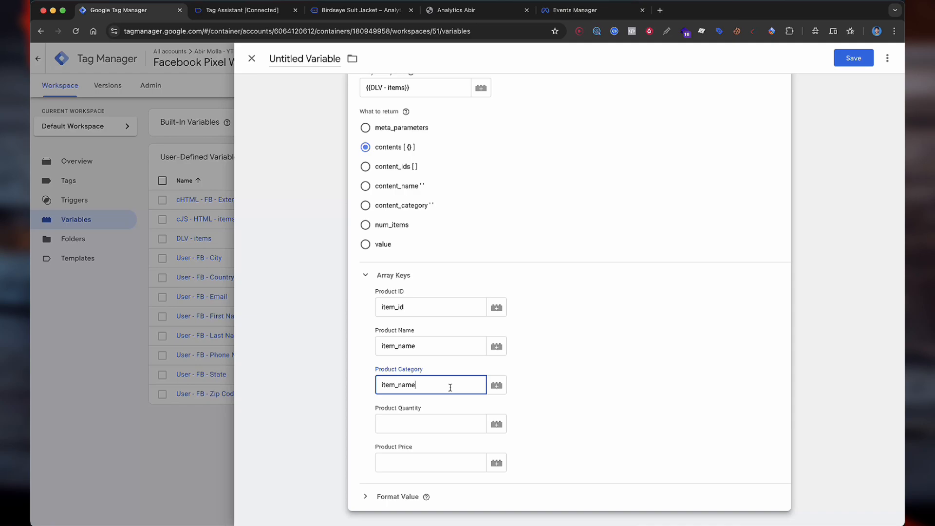
key("super+a")
left_click(235, 11)
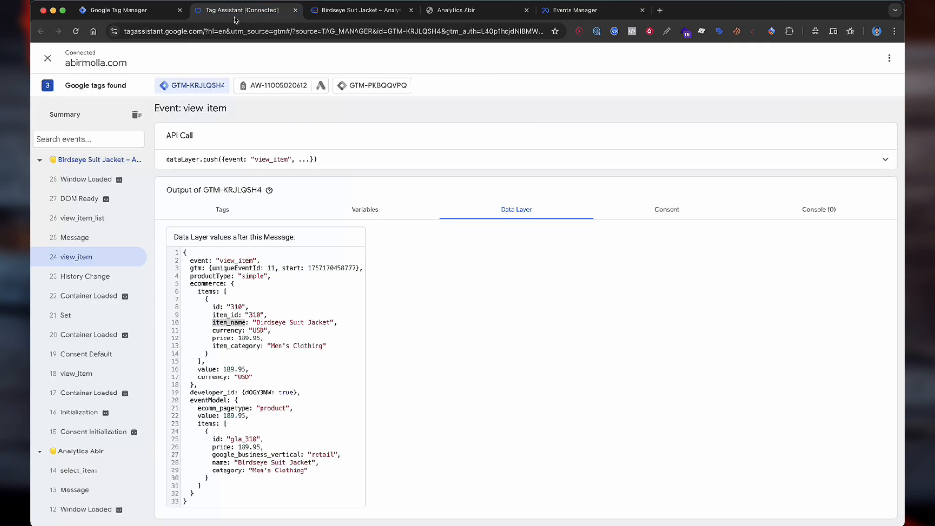
double_click(231, 346)
key("super+c")
left_click(138, 11)
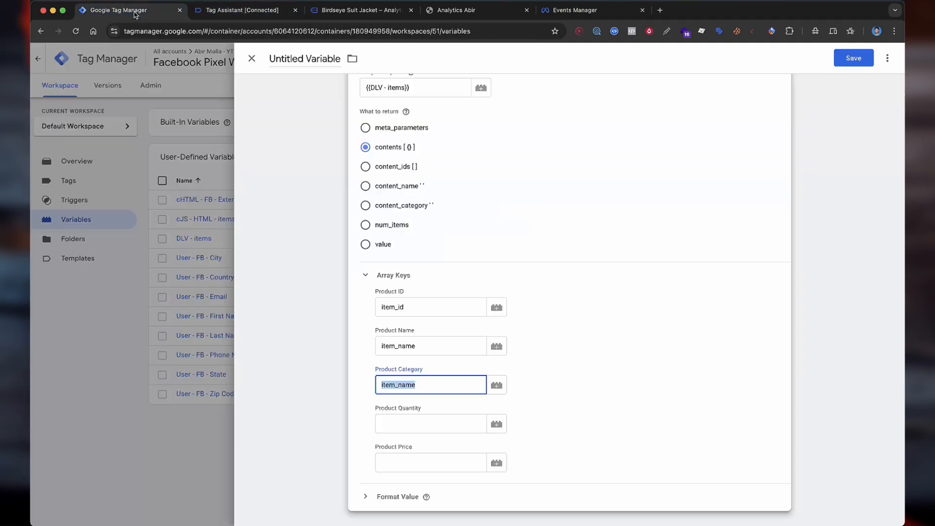
key("super+v")
Switch to the store, add the Birdseye Suit Jacket to the cart and proceed to the checkout page
left_click(240, 8)
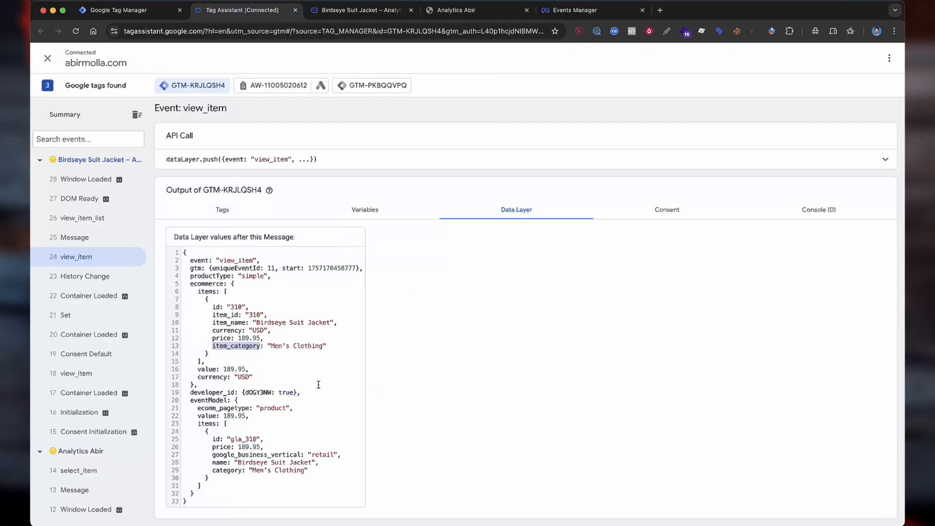
left_click(361, 9)
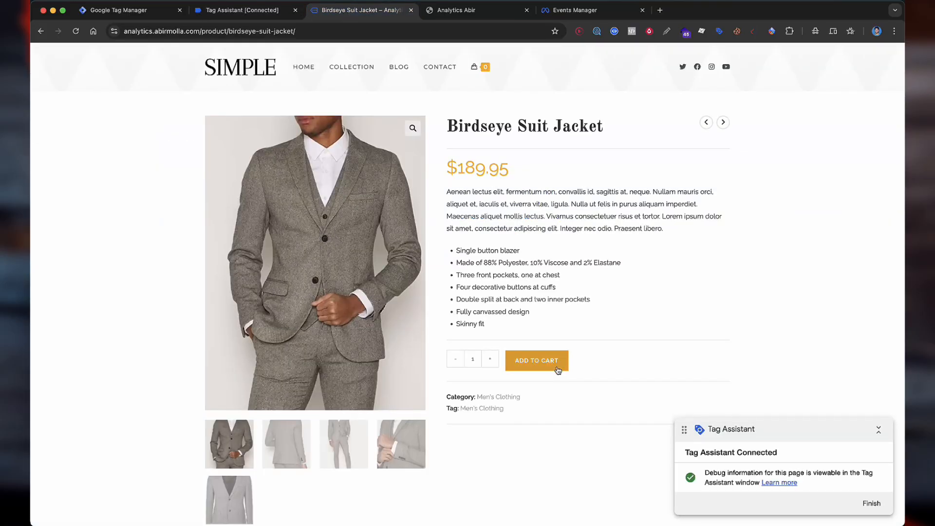
key("super+r")
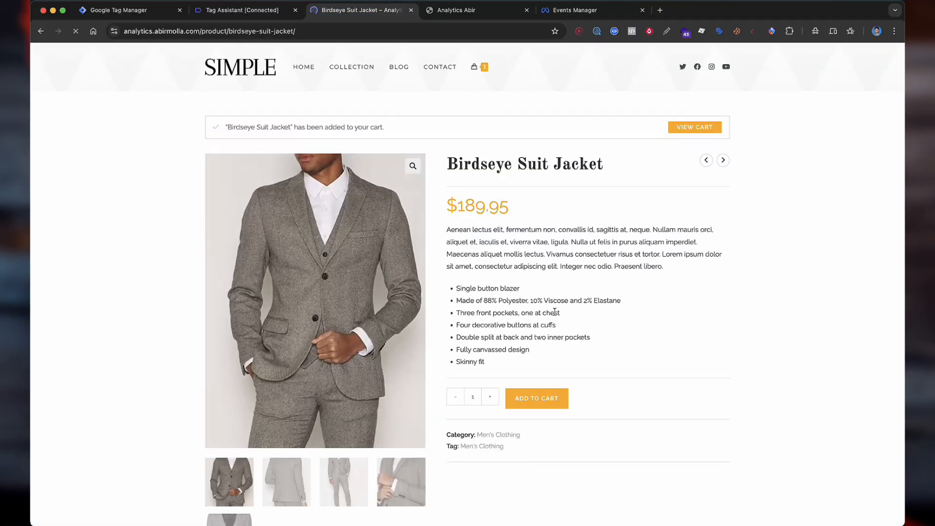
left_click(705, 129)
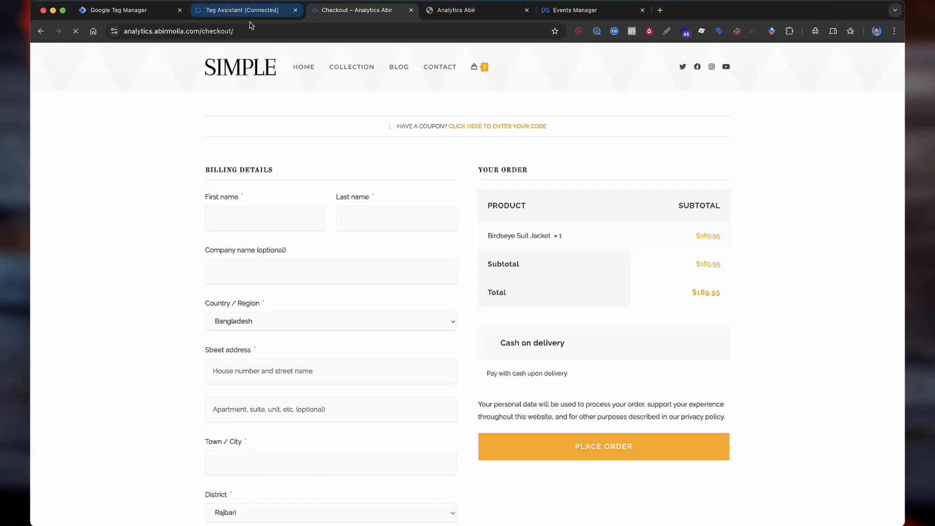
Look up the begin_checkout event's data layer in Tag Assistant and set the variable's Product Quantity key to quantity
left_click(249, 14)
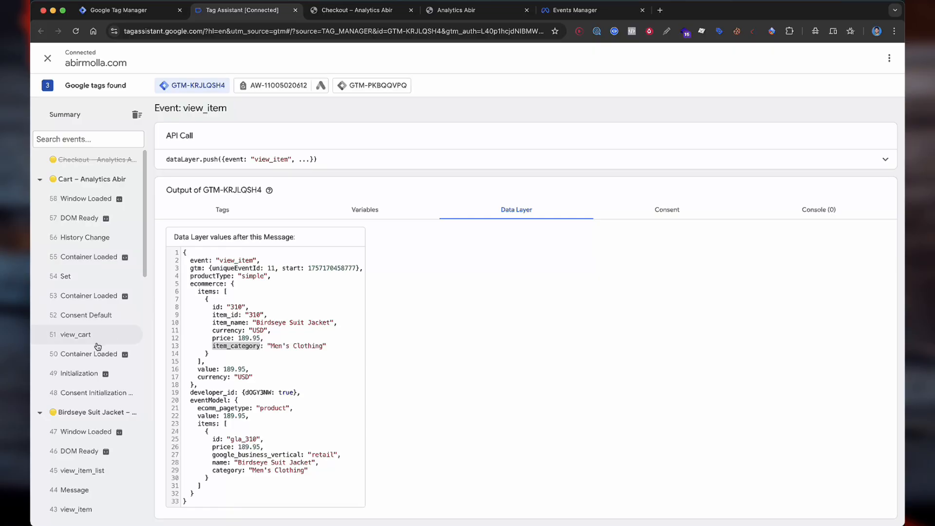
mouse_move(122, 340)
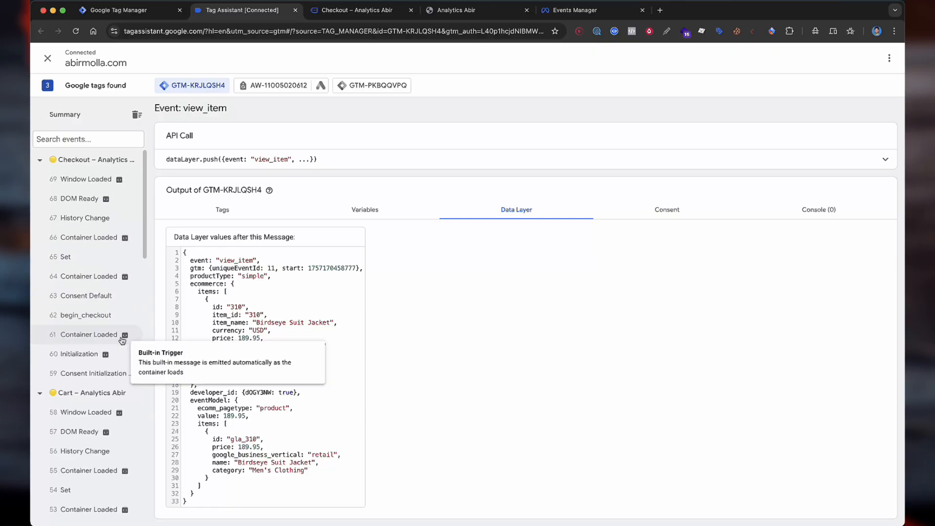
left_click(86, 317)
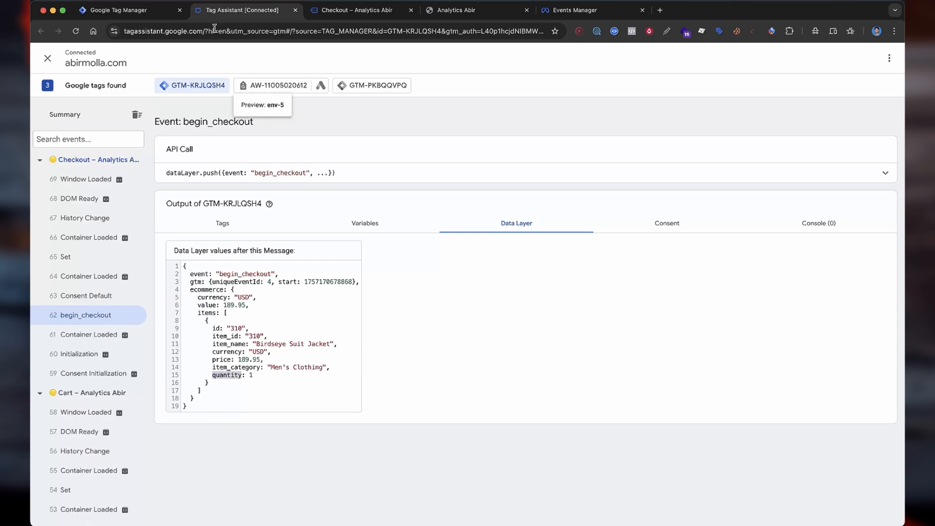
left_click(127, 10)
left_click(418, 417)
type("quantity")
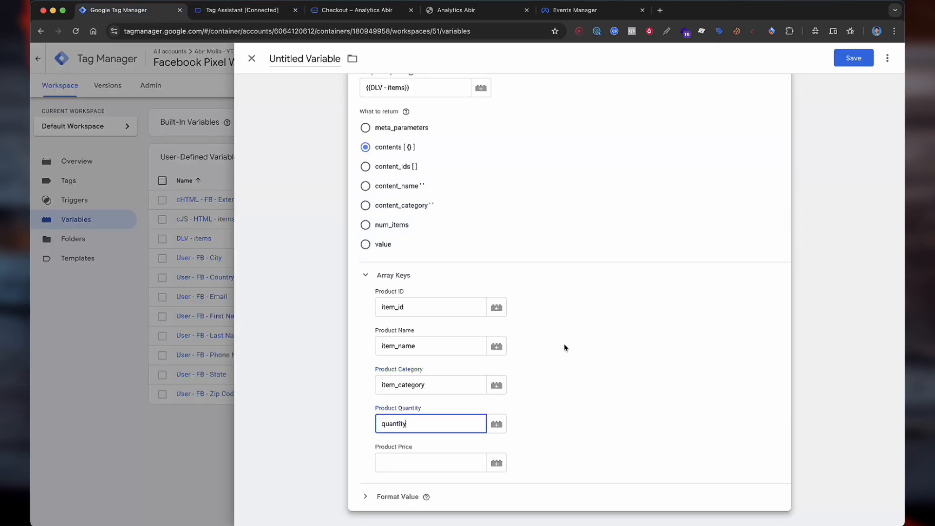
Copy the price key from the begin_checkout data layer in Tag Assistant into the variable's Product Price key
left_click(437, 458)
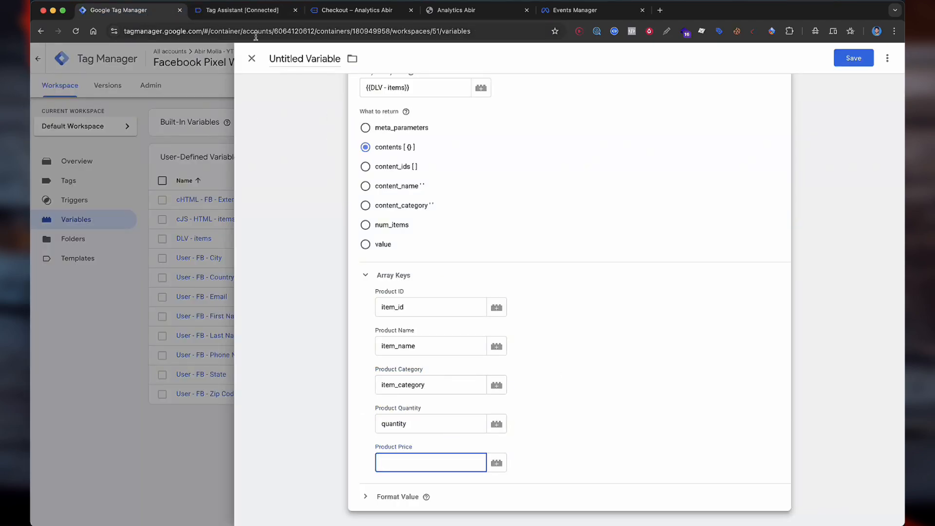
left_click(246, 19)
double_click(220, 359)
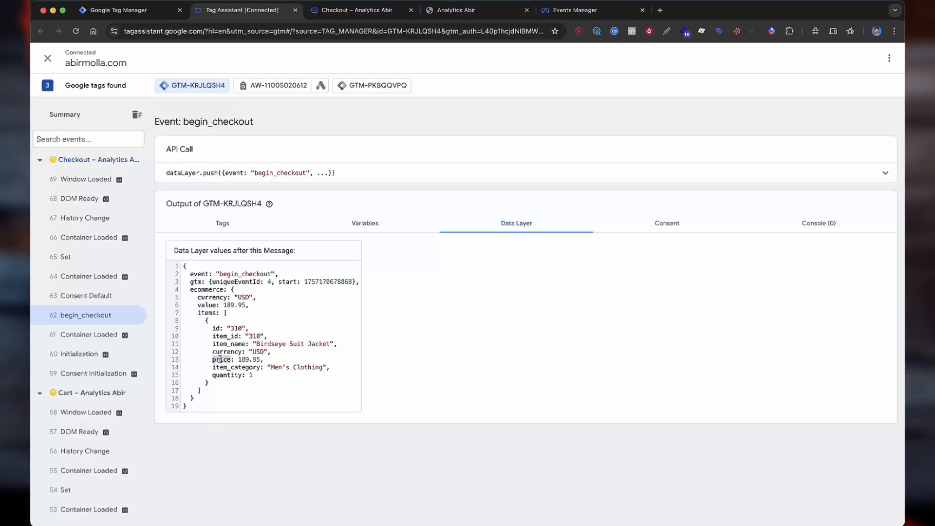
left_click(118, 10)
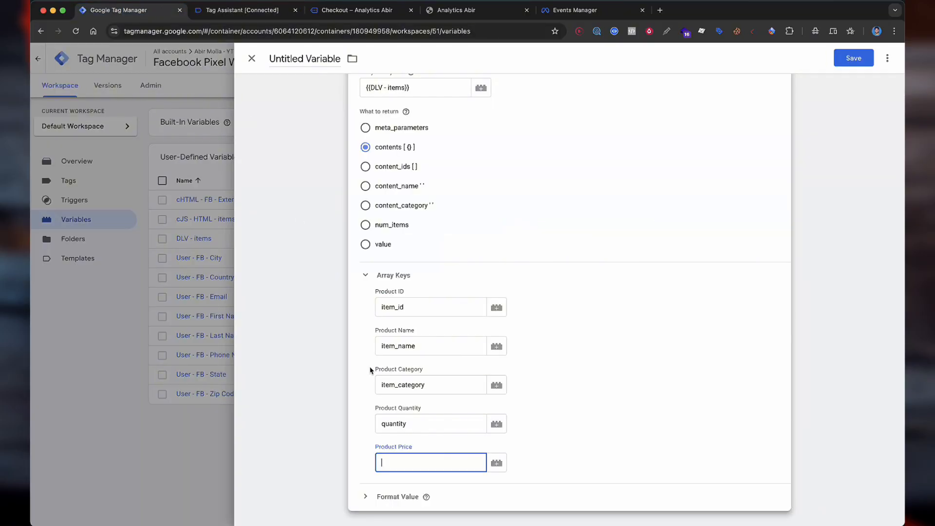
key("ctrl+v")
Save the variable as "Meta Parameter Generator | Contents" and return to the variables list
left_click(854, 57)
left_click(480, 182)
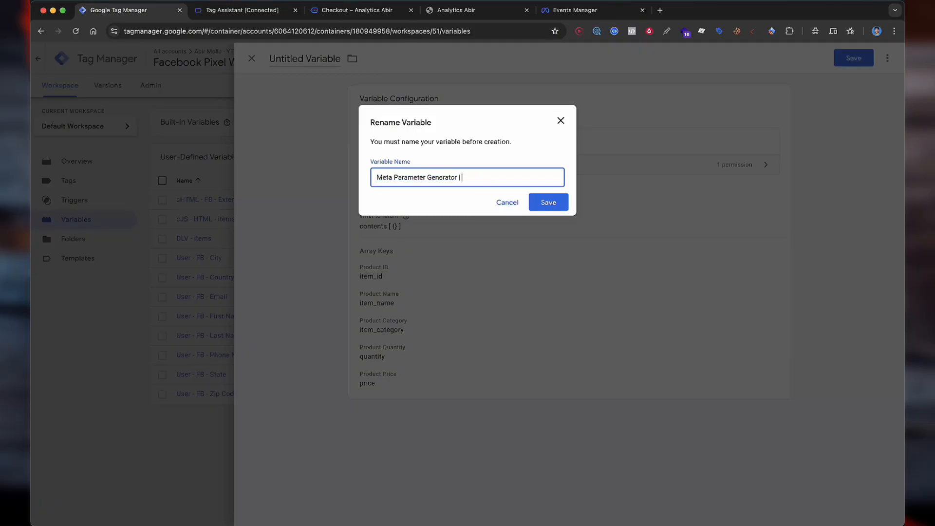
type("| Contents")
left_click(559, 199)
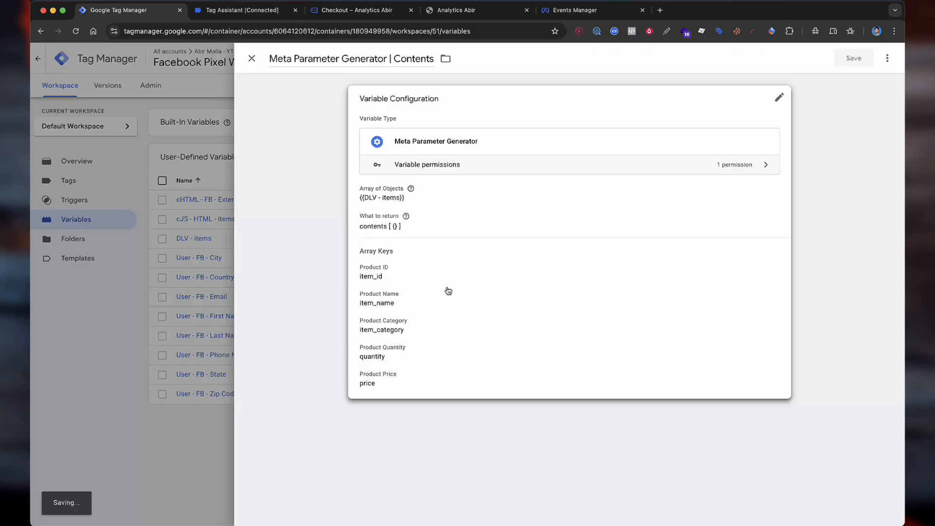
left_click(449, 291)
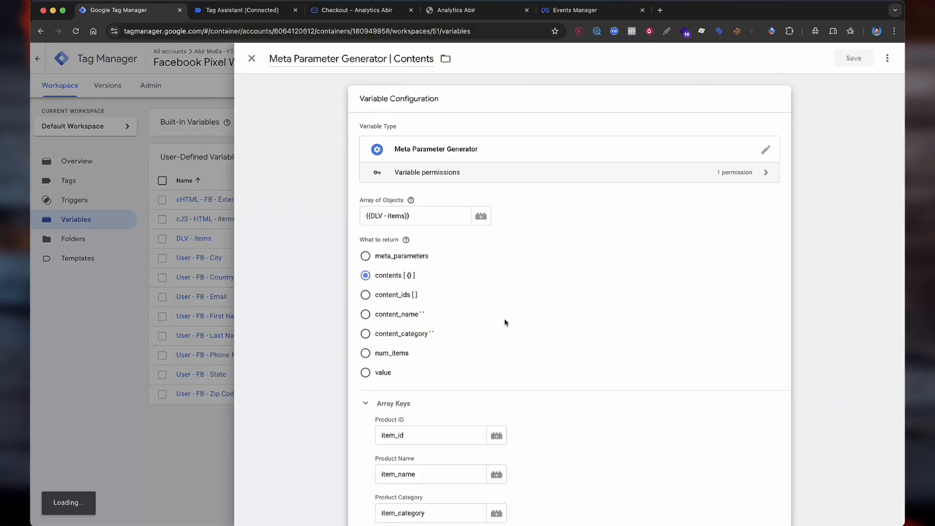
left_click(191, 437)
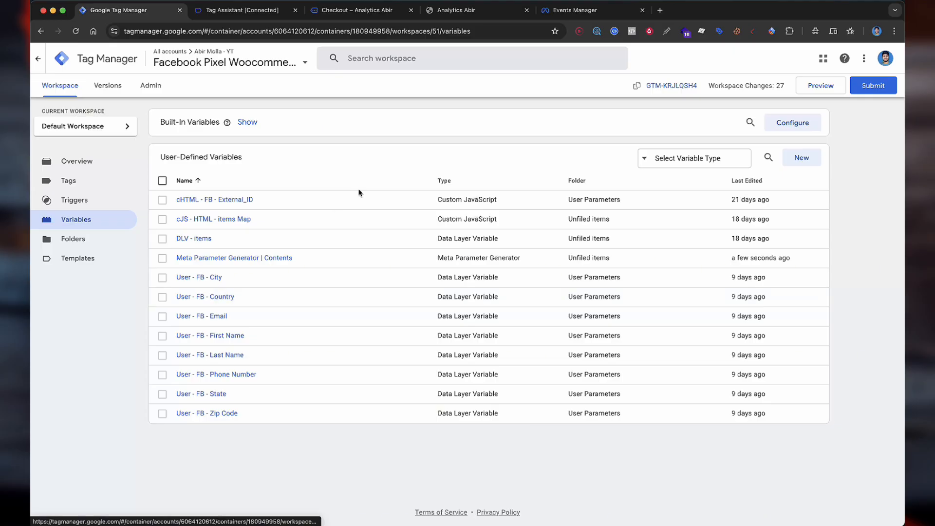
Create another Meta Parameter Generator variable that returns content_ids [] from the {{DLV - items}} array
left_click(792, 157)
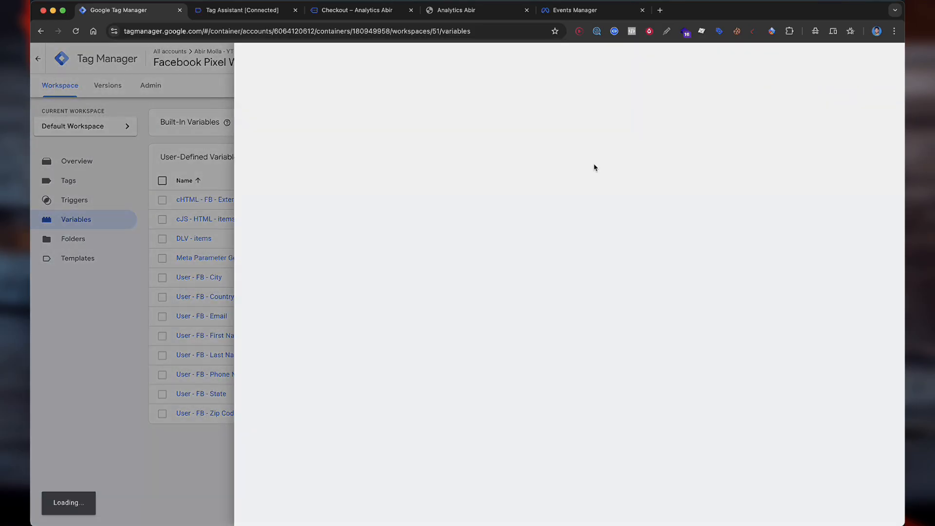
left_click(499, 174)
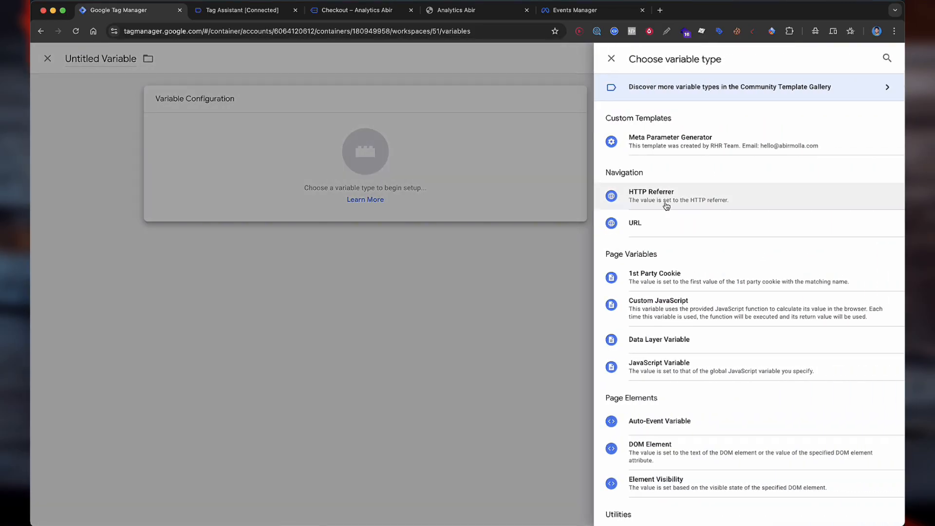
left_click(666, 154)
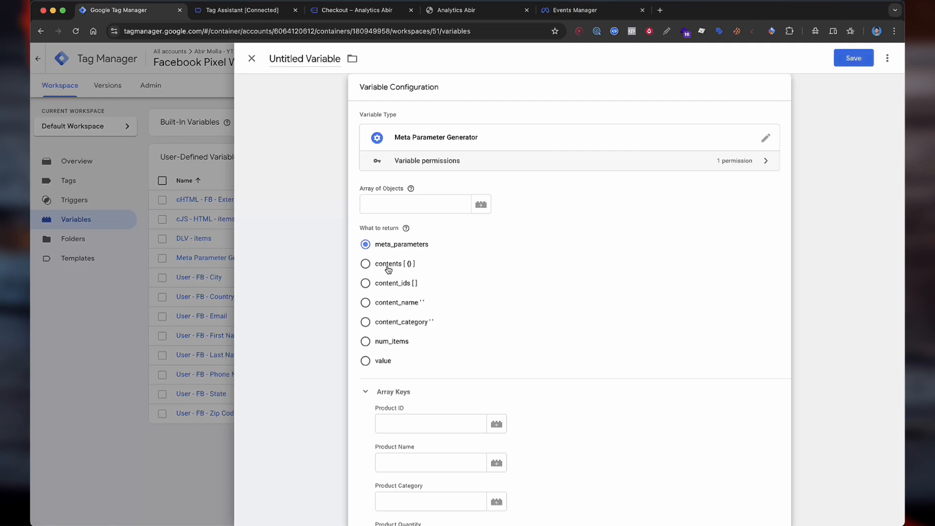
left_click(392, 285)
left_click(437, 207)
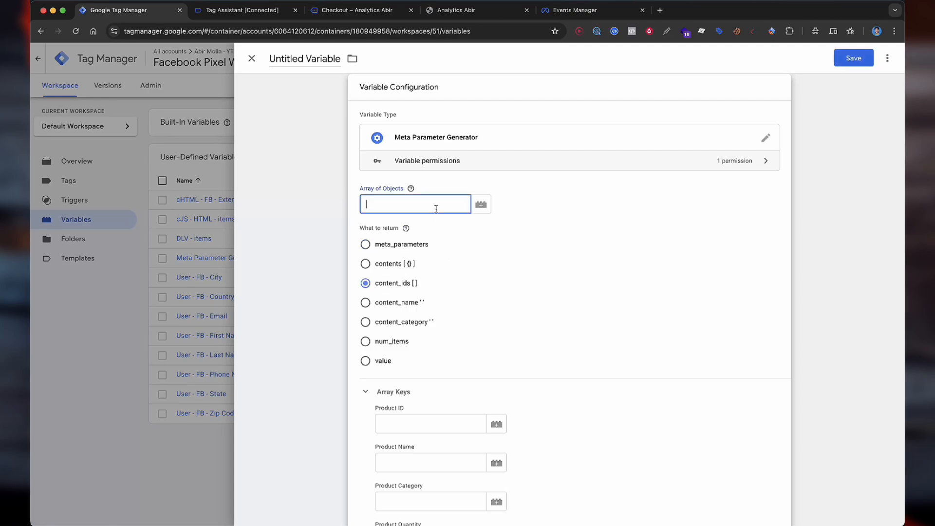
type("{{items")
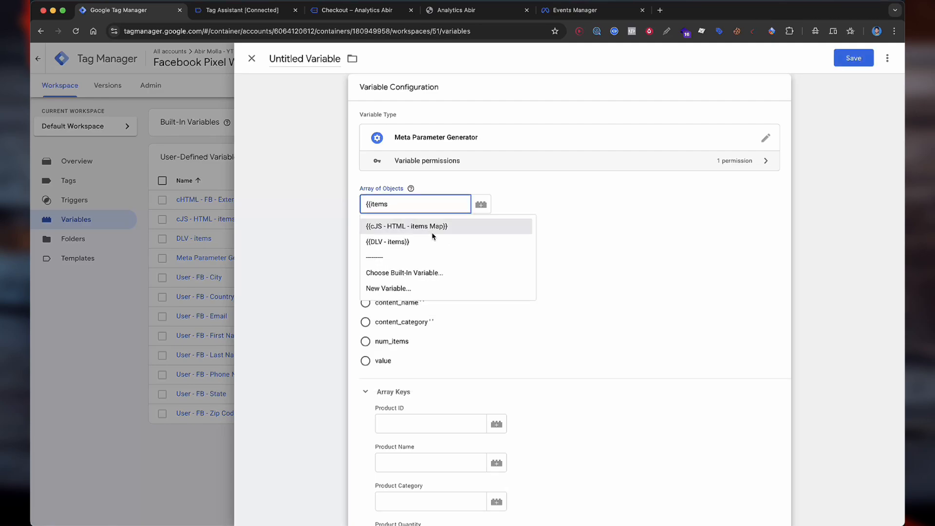
left_click(422, 243)
Set the Product ID array key of the content_ids variable to item_id
scroll(499, 279, "down", 4)
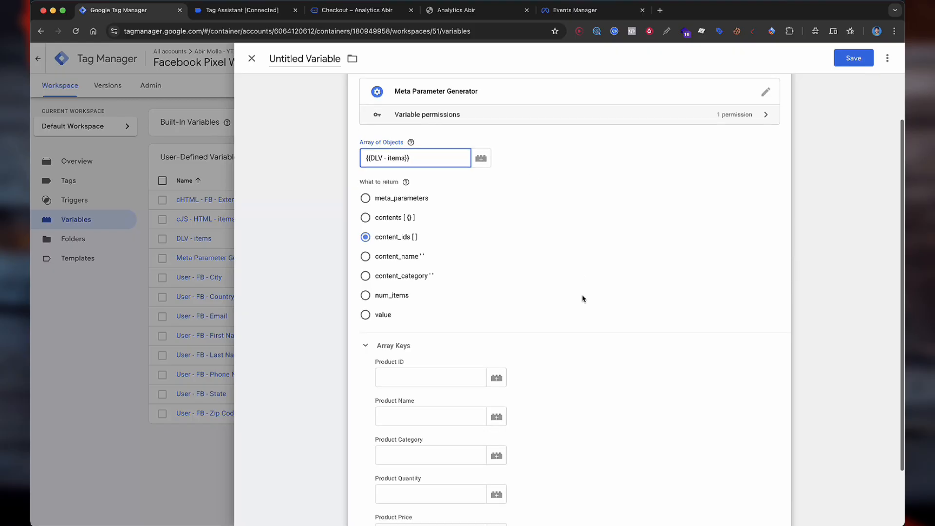
left_click(409, 311)
type("item_id")
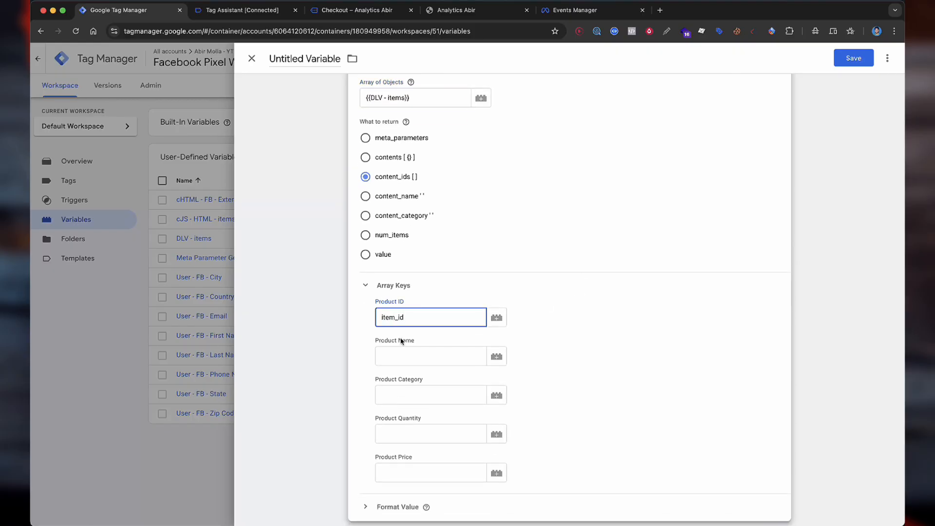
Set the content_ids variable's Product Name key to item_name and its Product Price key to price
left_click(402, 360)
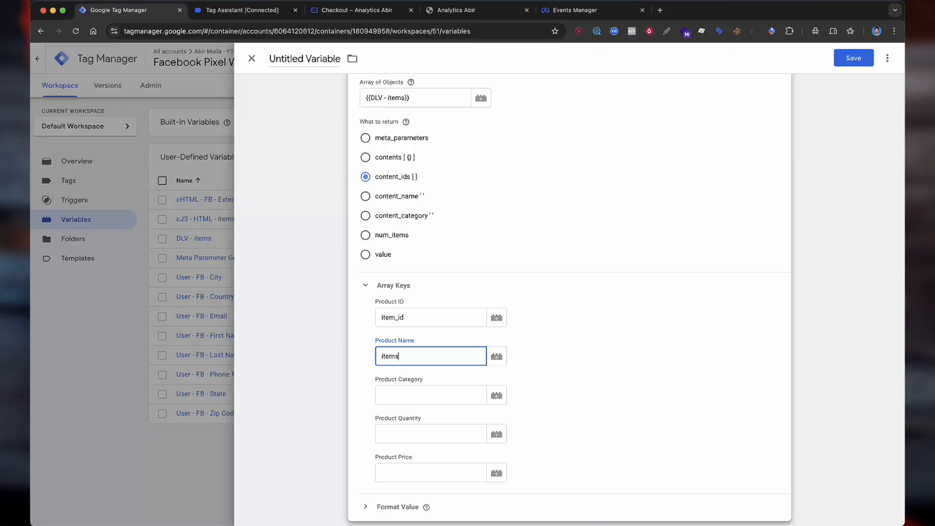
type("item_name")
left_click(389, 390)
left_click(421, 471)
type("price")
Copy the quantity key from the begin_checkout data layer in Tag Assistant into the variable's Product Quantity key
left_click(422, 432)
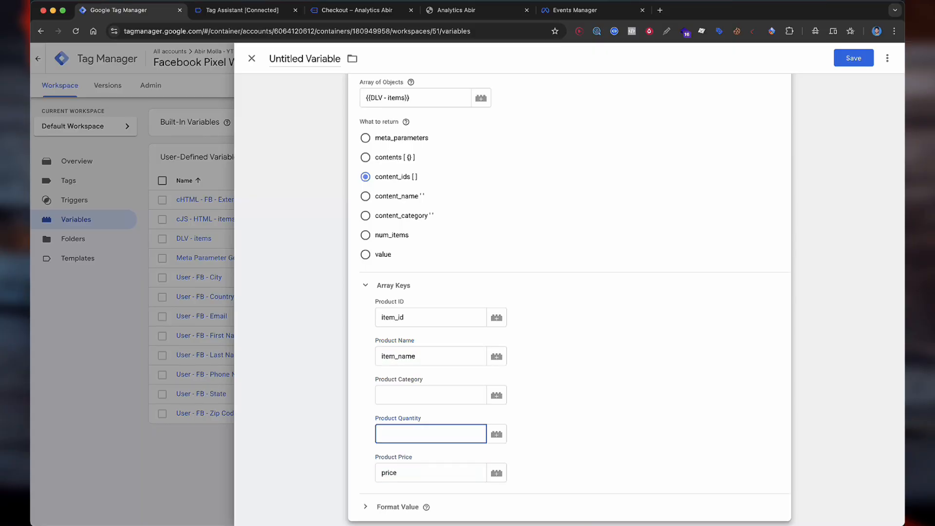
left_click(263, 11)
double_click(224, 375)
key("super+c")
left_click(120, 11)
key("super+v")
Copy the item_category key from the begin_checkout data layer in Tag Assistant into the variable's Product Category key
left_click(249, 10)
double_click(236, 367)
key("super+c")
left_click(145, 13)
left_click(399, 389)
key("super+v")
left_click(636, 190)
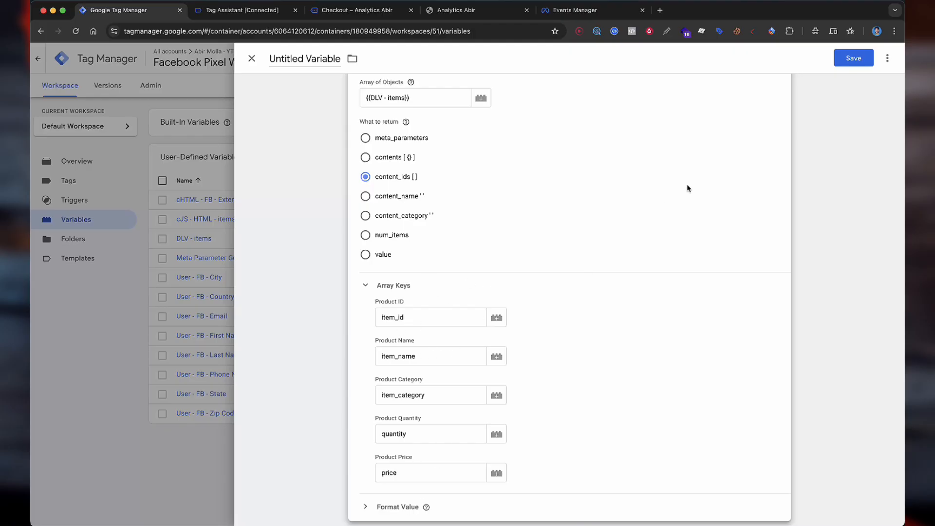
Save the variable as "Meta Parameter Generator | Content_ids"
left_click(848, 59)
left_click(512, 189)
triple_click(501, 181)
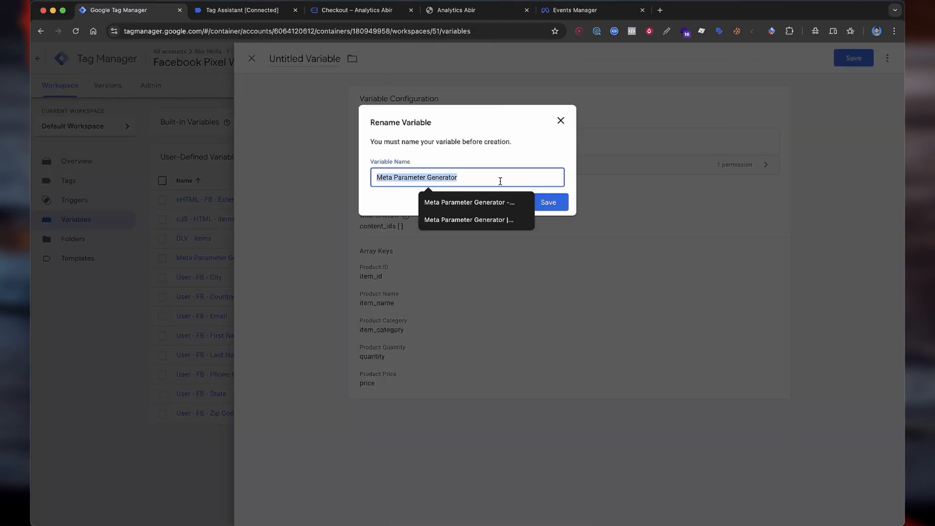
key("BackSpace")
key("super+v")
type("| ")
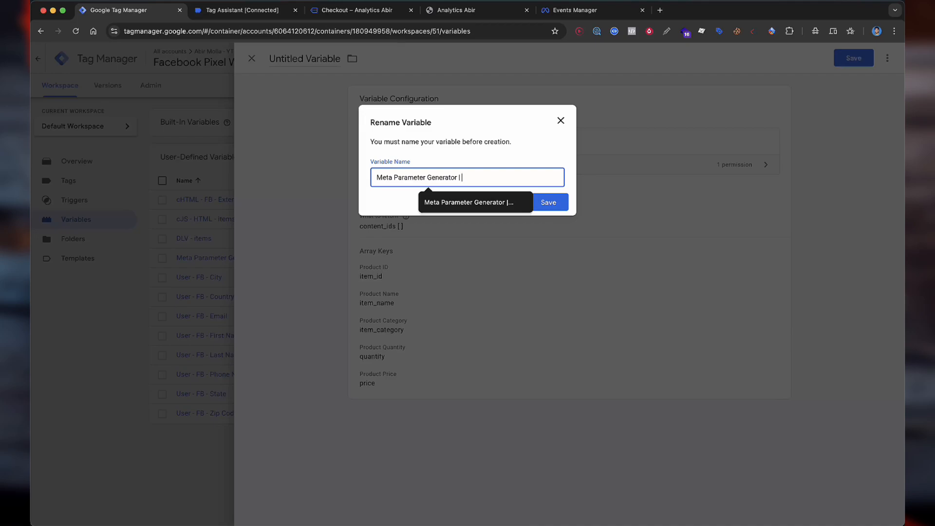
type("Contenst_ids")
left_click(549, 202)
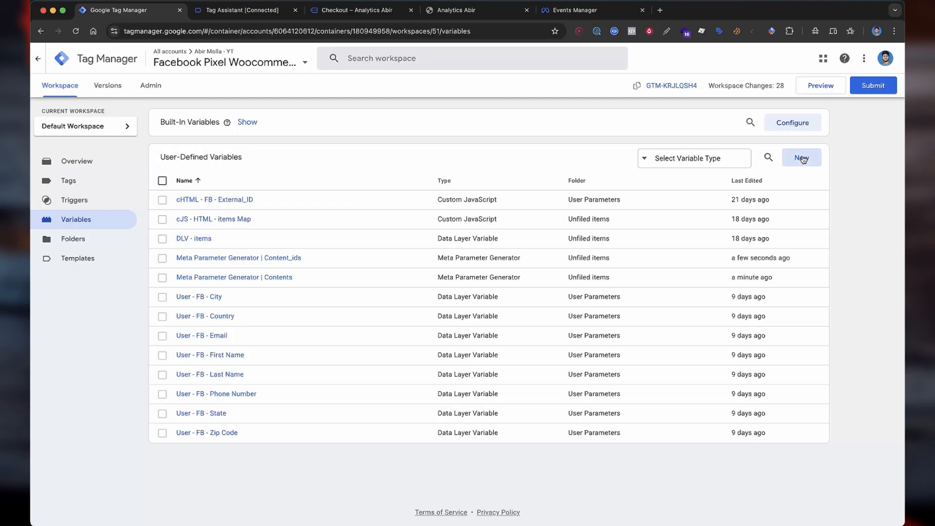
Create another Meta Parameter Generator variable that returns content_name from the {{DLV - items}} array
left_click(802, 156)
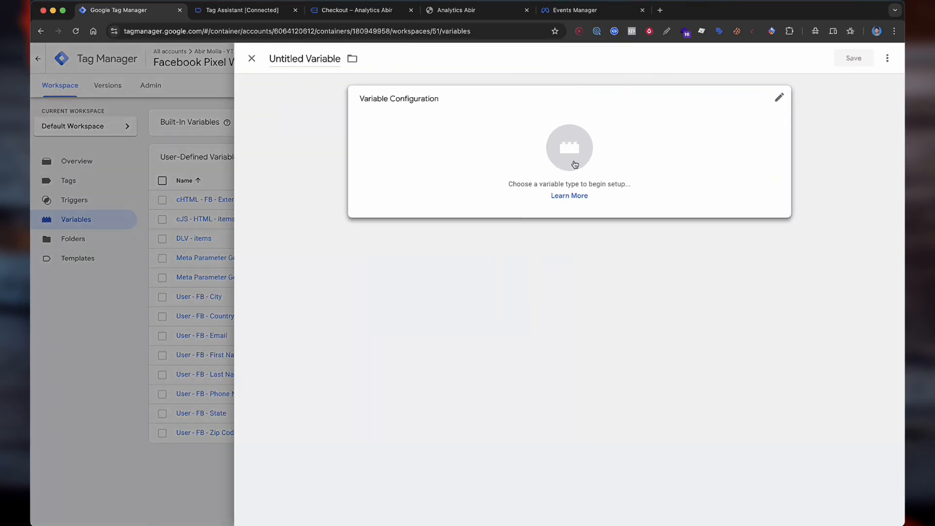
left_click(575, 165)
left_click(680, 132)
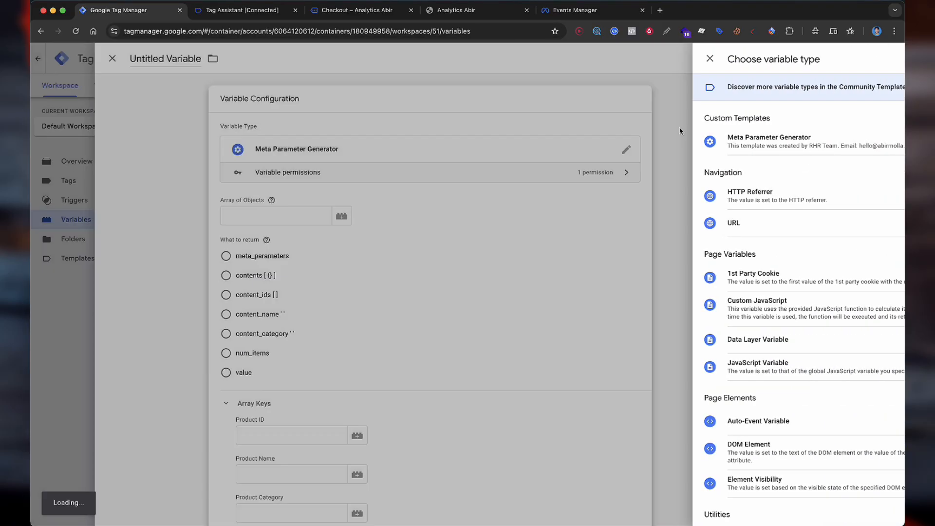
left_click(408, 206)
type("{{")
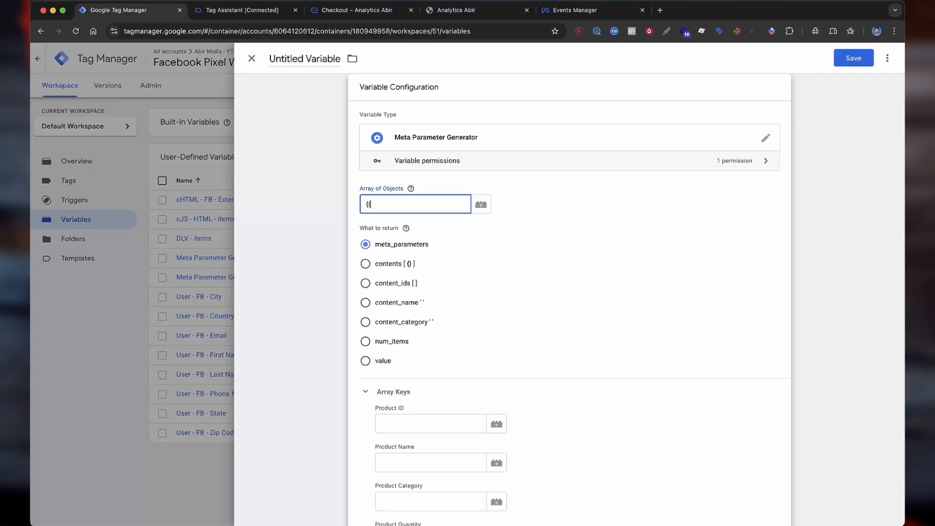
type("items")
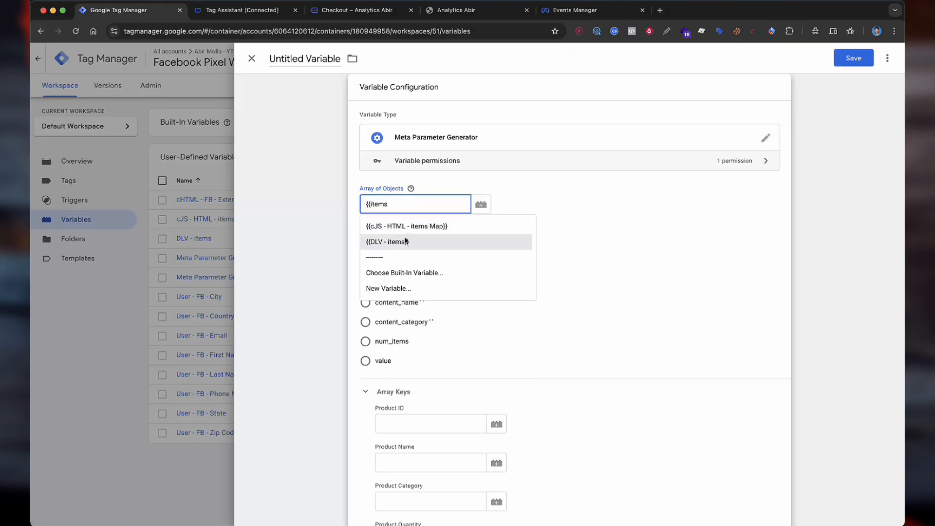
left_click(405, 241)
left_click(380, 302)
Set the content_name variable's Product ID key to item_id and its Product Name key to item_name
scroll(468, 311, "down", 2)
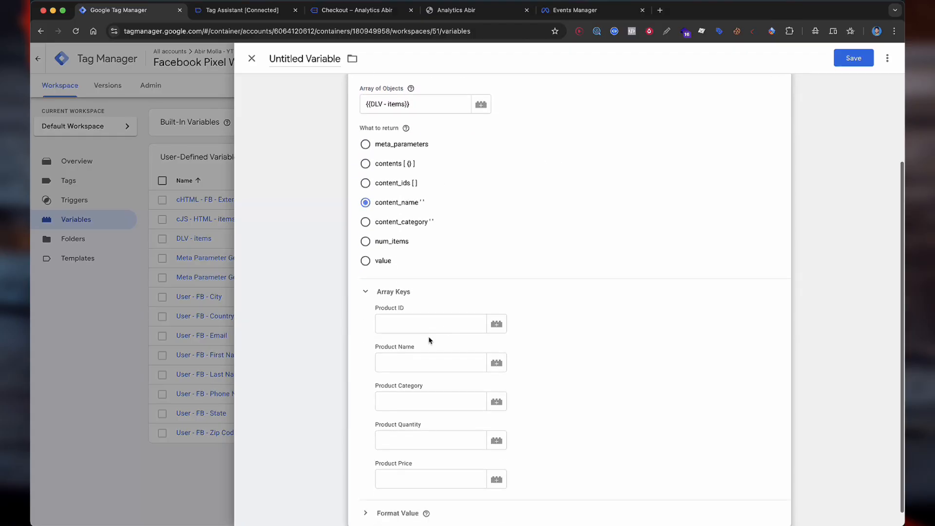
left_click(430, 325)
type("item")
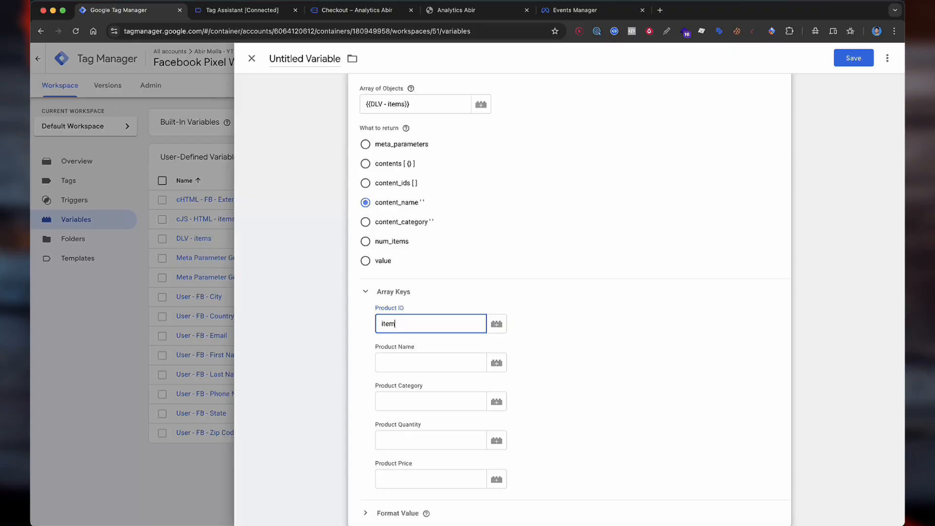
type("_id")
key("ctrl+a")
key("ctrl+c")
left_click(419, 360)
key("ctrl+v")
type("name")
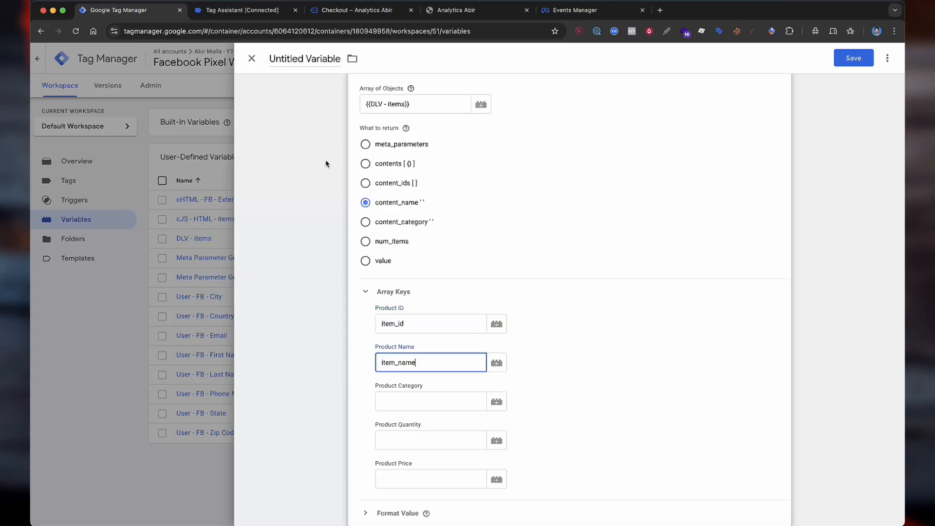
Set the Product Category key to item_category and the Product Quantity key to quantity, checking the key names in Tag Assistant
left_click(221, 8)
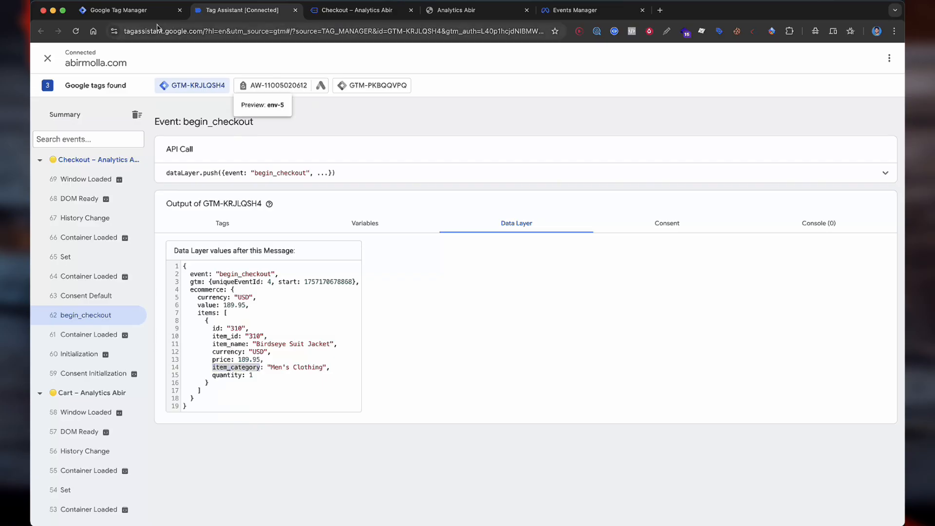
key("ctrl+shift+Tab")
left_click(415, 398)
key("ctrl+v")
left_click(412, 436)
type("qua")
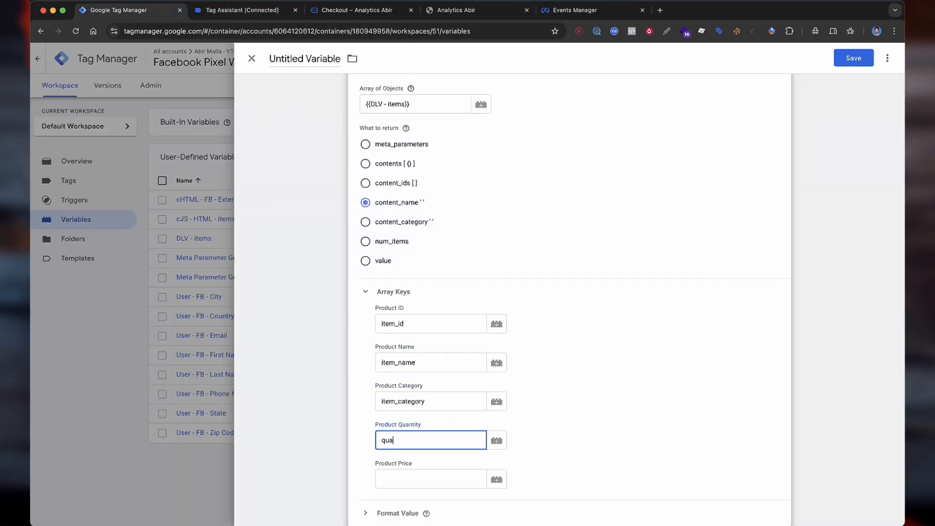
left_click(238, 10)
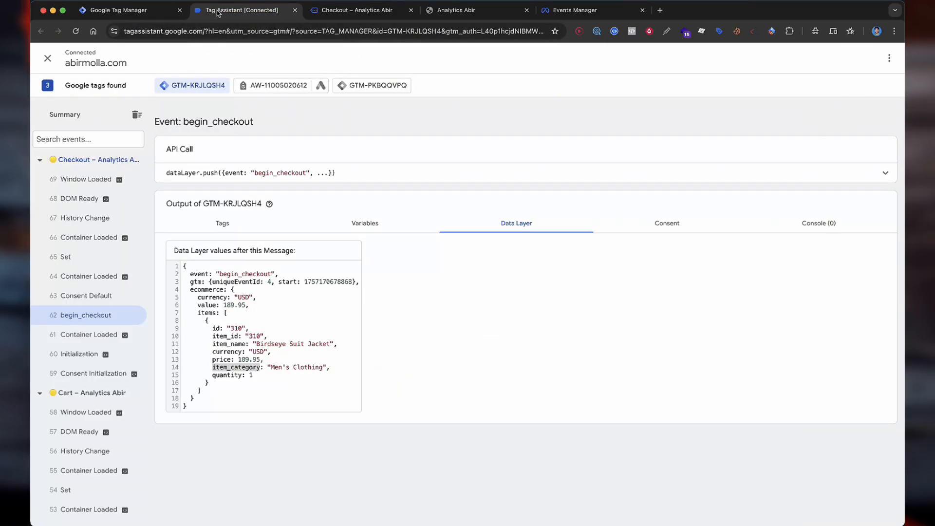
left_click(135, 12)
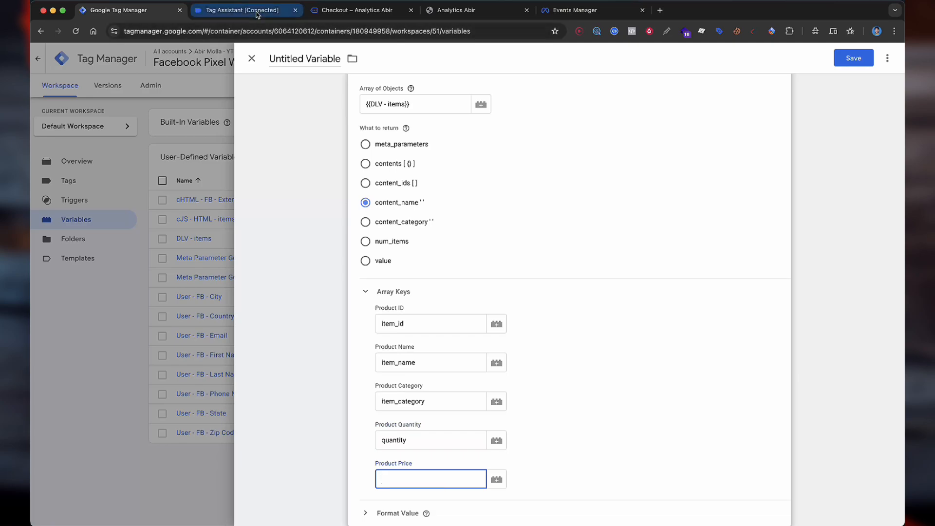
Set the Product Price key to price and save the variable as "Meta Parameter Generator | Content_name"
left_click(239, 10)
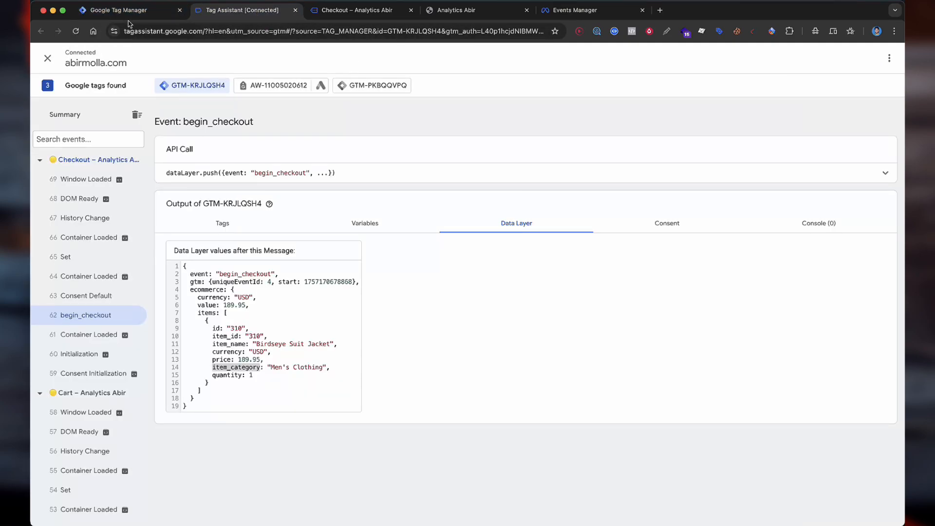
left_click(142, 11)
type("price")
key("super+v")
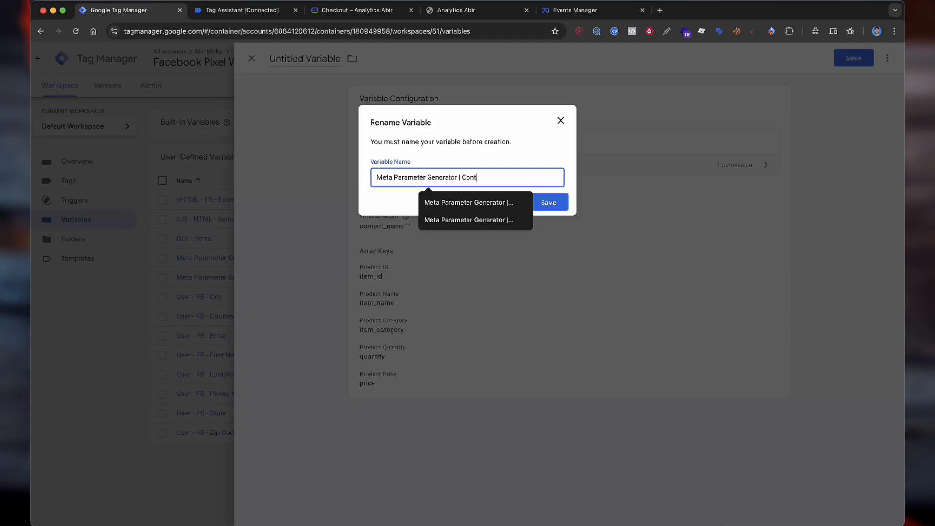
type("| Content_name")
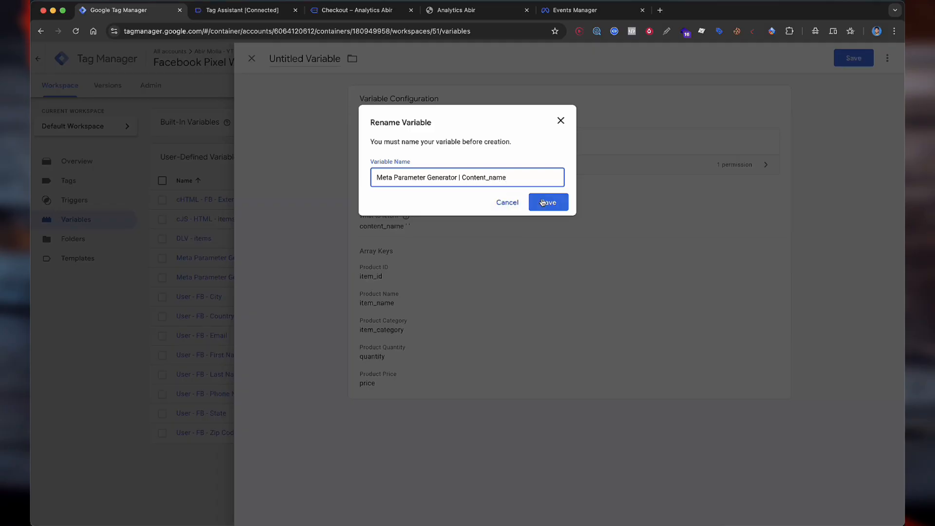
left_click(543, 203)
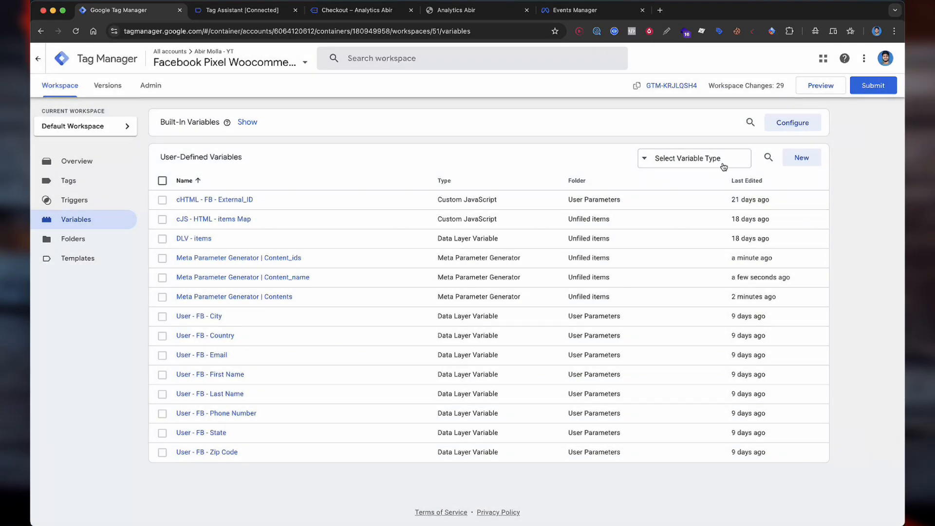
Create another Meta Parameter Generator variable that returns num_items from the {{DLV - items}} array
left_click(801, 157)
left_click(444, 146)
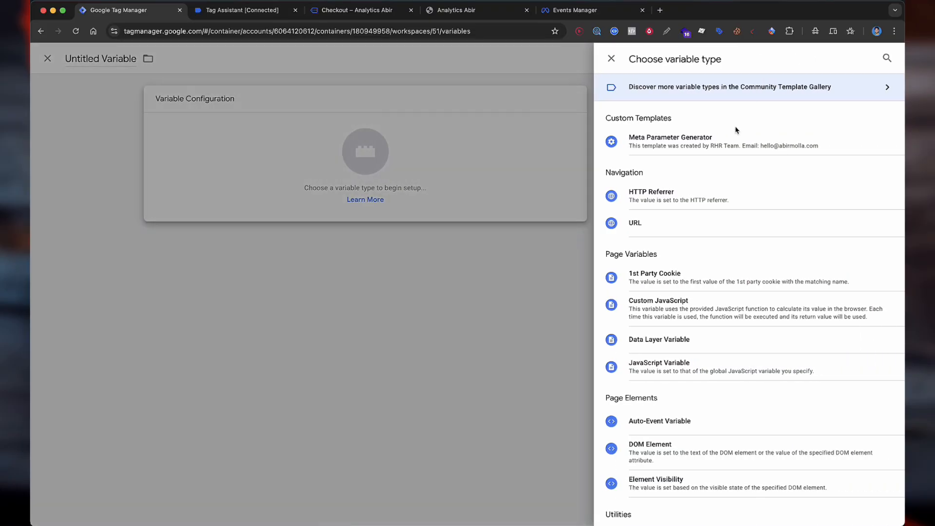
left_click(735, 128)
left_click(398, 204)
type("{{item")
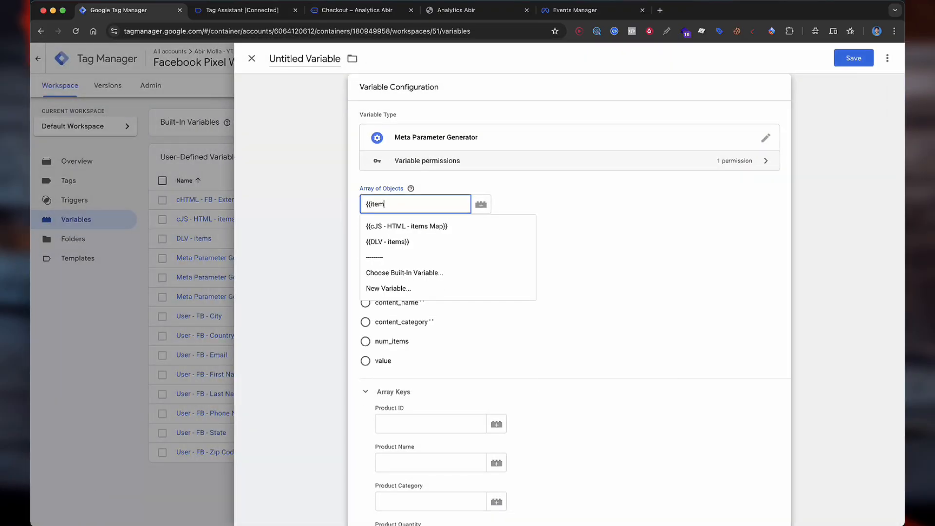
left_click(388, 241)
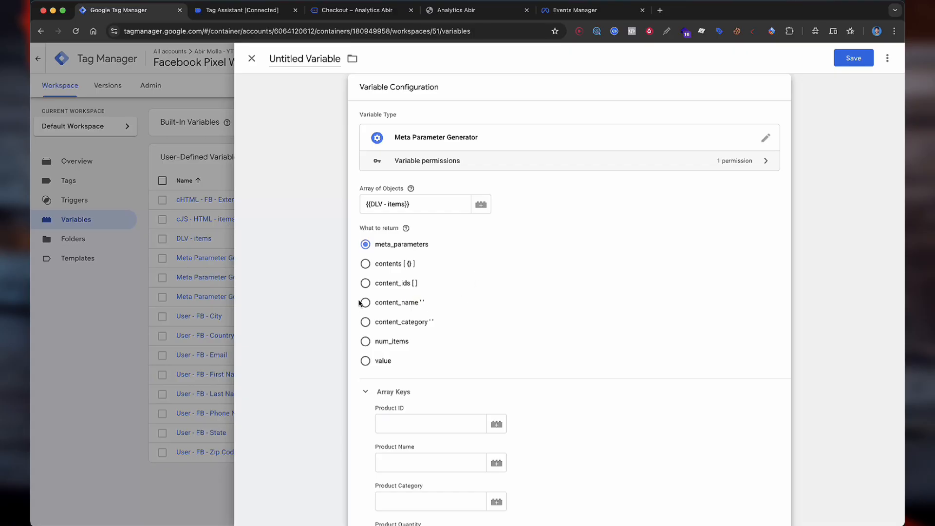
left_click(411, 325)
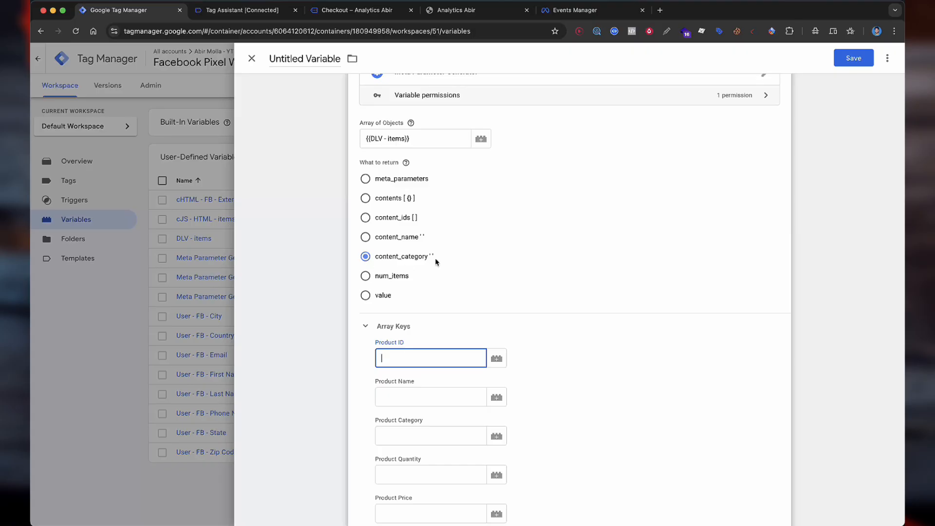
scroll(467, 273, "down", 1)
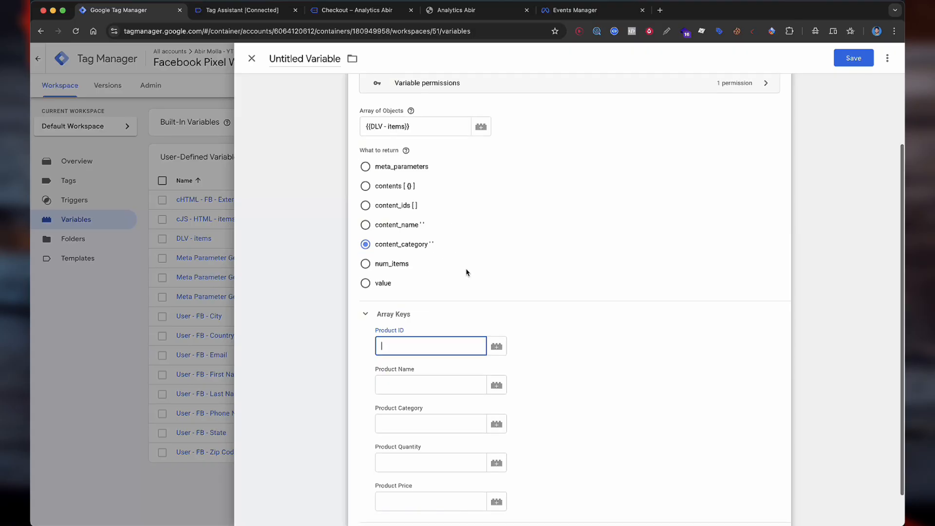
left_click(376, 266)
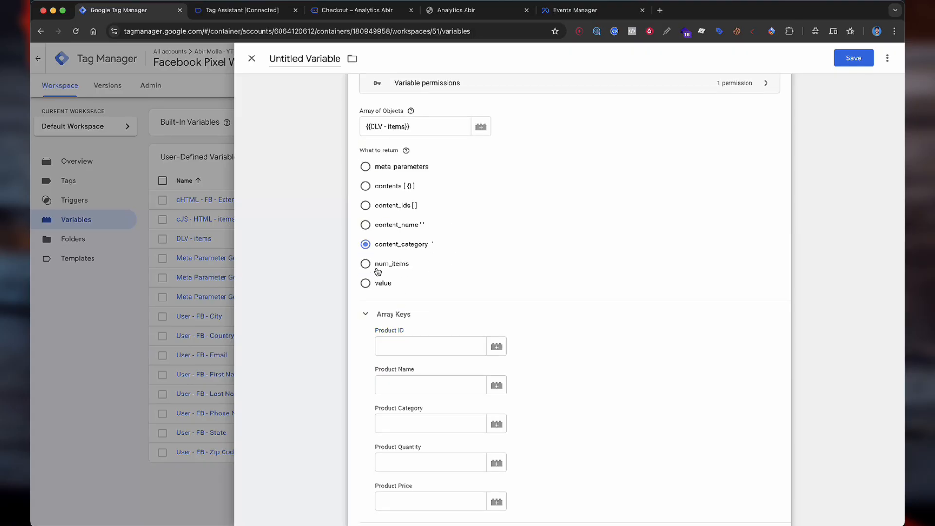
Set the num_items variable's Product ID, Product Name and Product Category keys to item_id, item_name and item_category
scroll(445, 310, "down", 3)
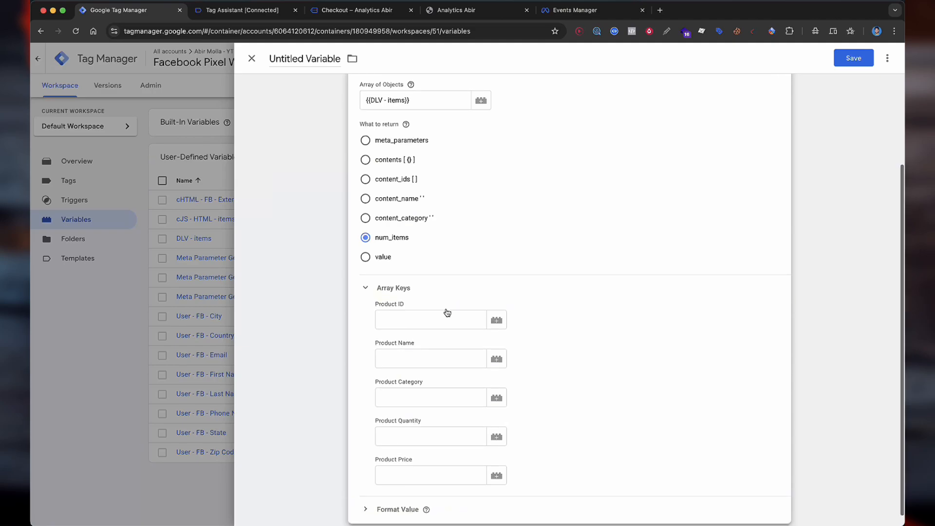
left_click(425, 304)
type("ite")
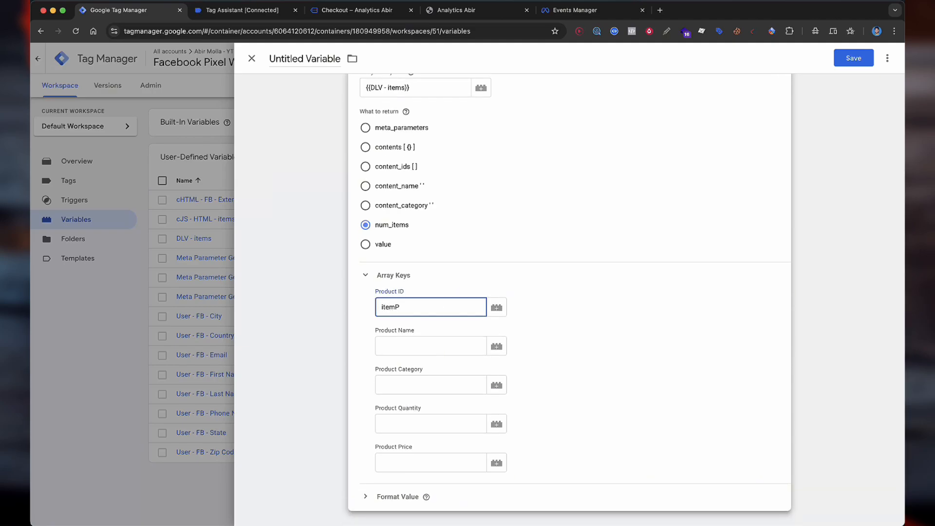
type("m_id")
left_click(428, 346)
type("item_category")
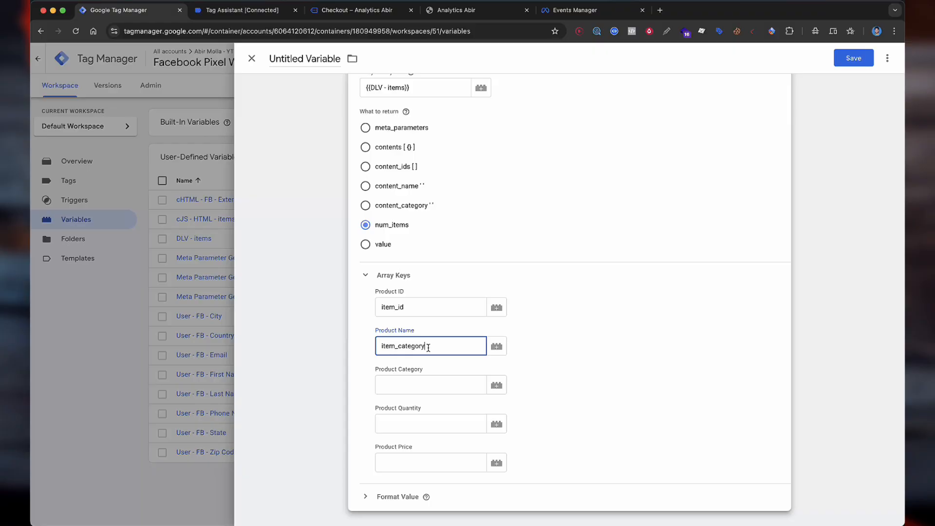
double_click(400, 346)
key("ctrl+c")
type("item_name")
left_click(423, 383)
key("ctrl+v")
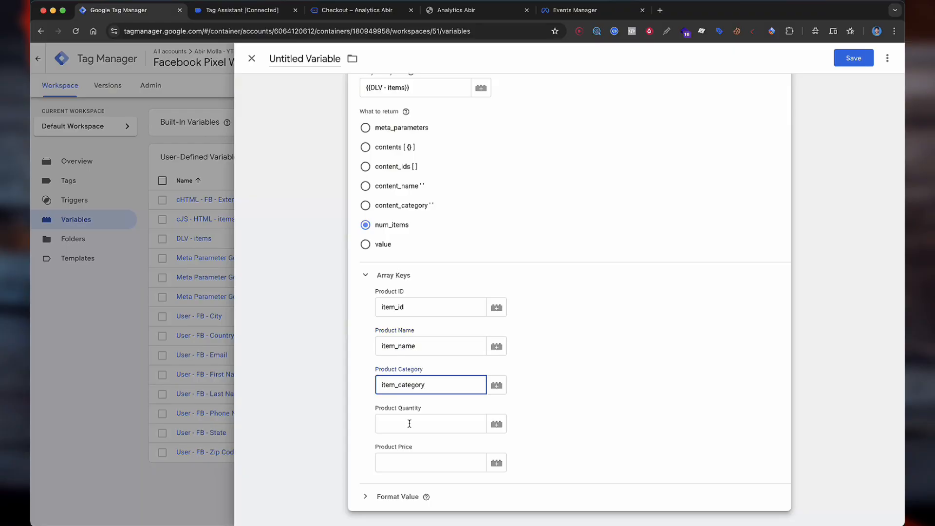
Set the num_items variable's Product Quantity key to quantity and its Product Price key to price
left_click(409, 424)
type("quantity")
left_click(406, 462)
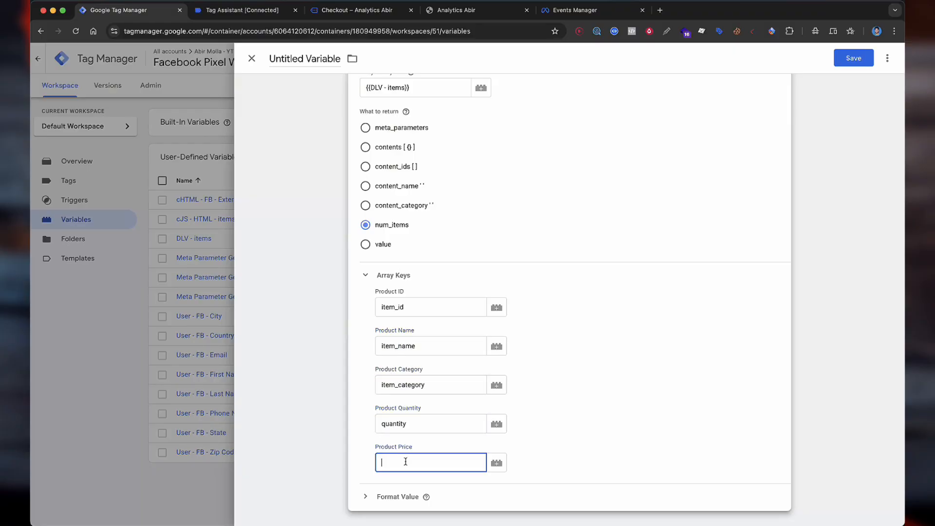
type("price")
Save the num_items variable under the name "Meta Parameter Generator | Num_items"
left_click(854, 58)
left_click(497, 184)
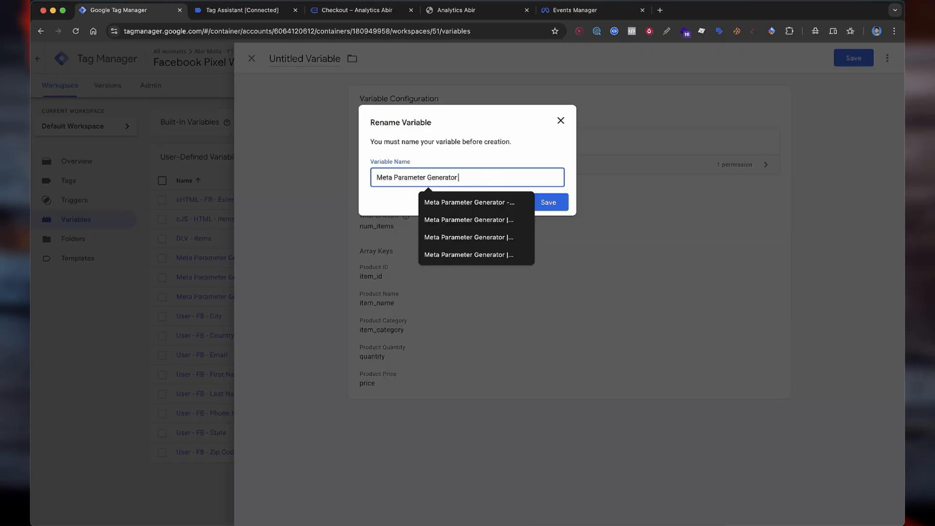
type("|")
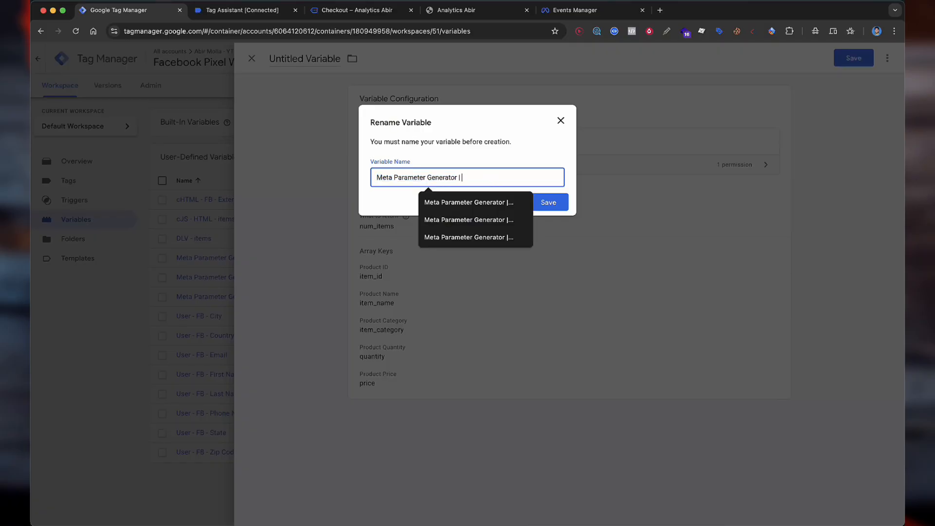
type(" N")
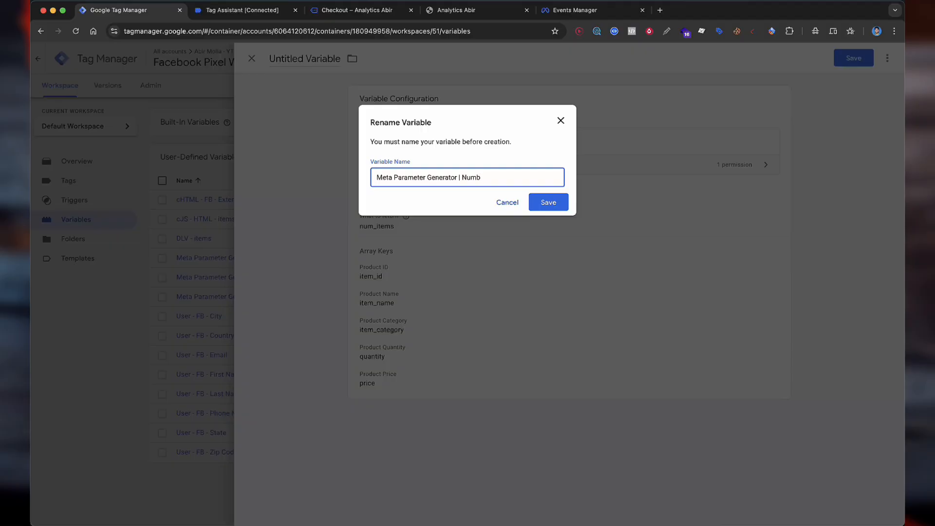
type("um_Items")
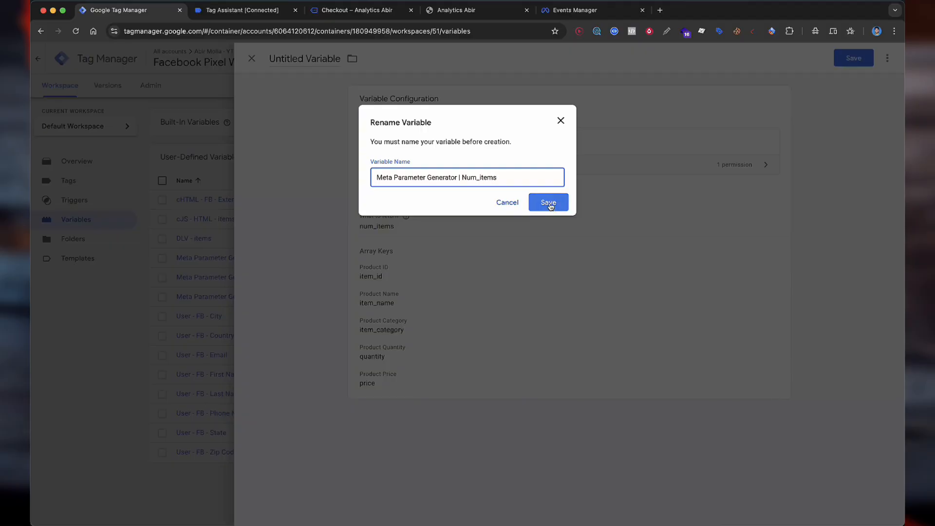
left_click(549, 202)
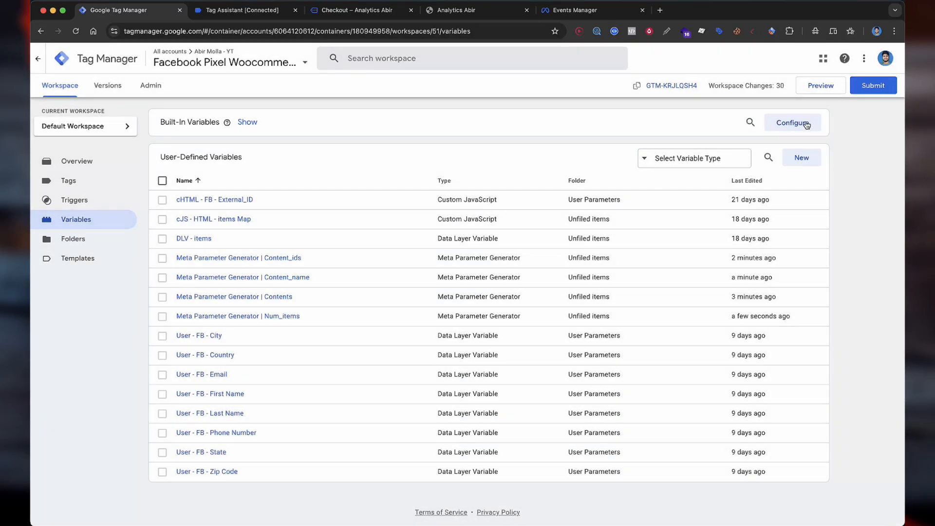
Create another Meta Parameter Generator variable that returns value from the {{DLV - items}} array
left_click(811, 158)
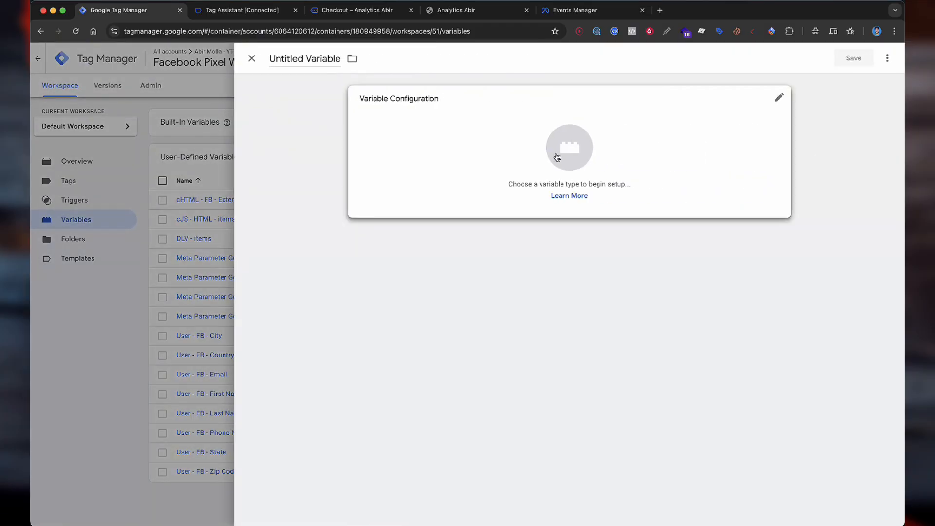
left_click(731, 112)
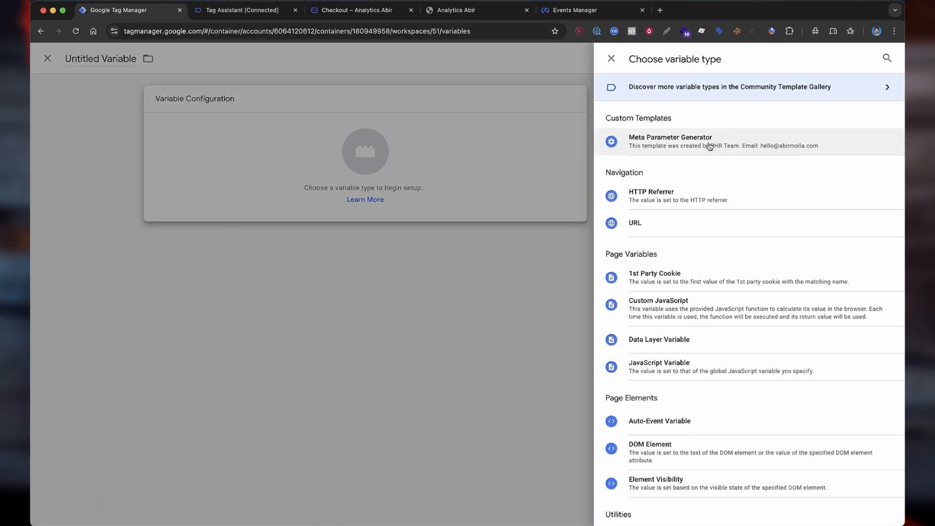
left_click(708, 142)
left_click(435, 207)
type("{{items")
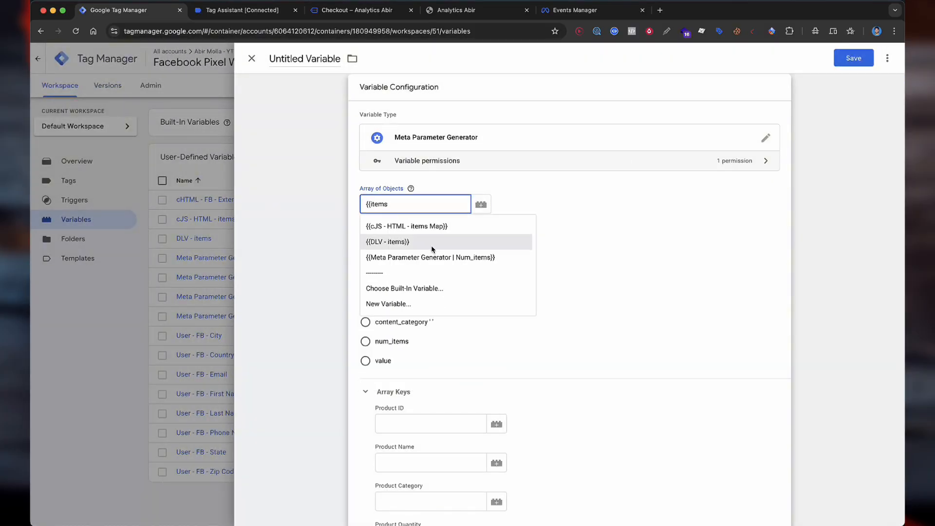
left_click(376, 240)
scroll(377, 286, "down", 3)
left_click(375, 279)
scroll(419, 483, "down", 1)
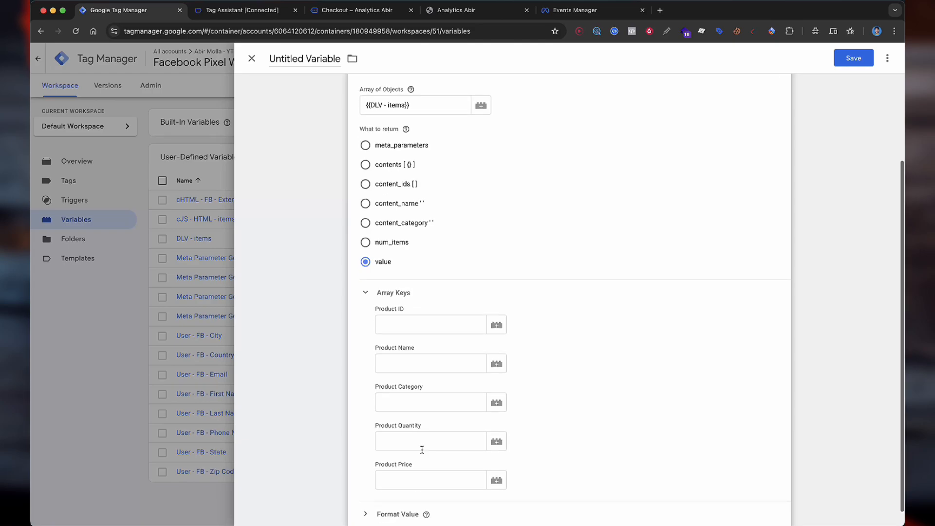
Set the value variable's Product Category key to item_category, Product Quantity to quantity and Product Price to price
left_click(431, 403)
key("super+v")
left_click(425, 434)
type("quantity")
left_click(424, 482)
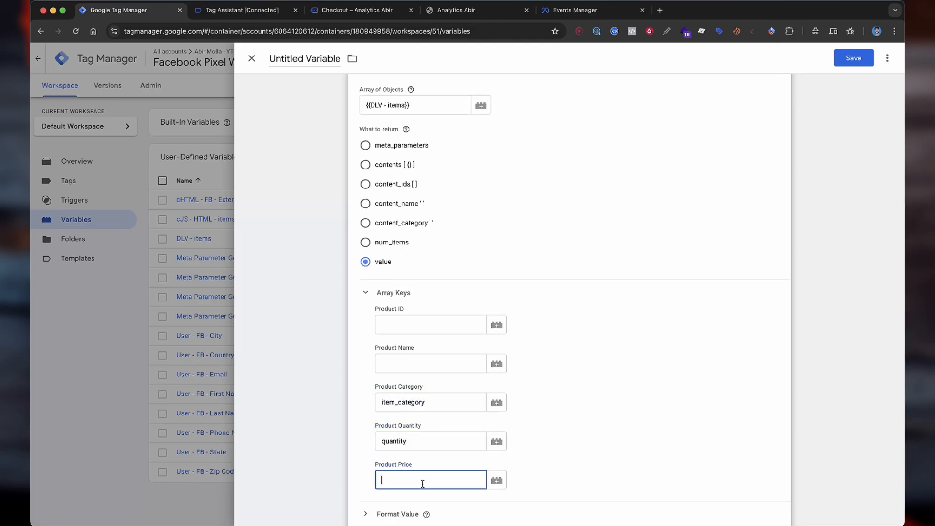
type("price")
Set the value variable's Product Name key to item_name and its Product ID key to item_id
left_click(415, 362)
key("super+v")
left_click_drag(399, 363, 447, 361)
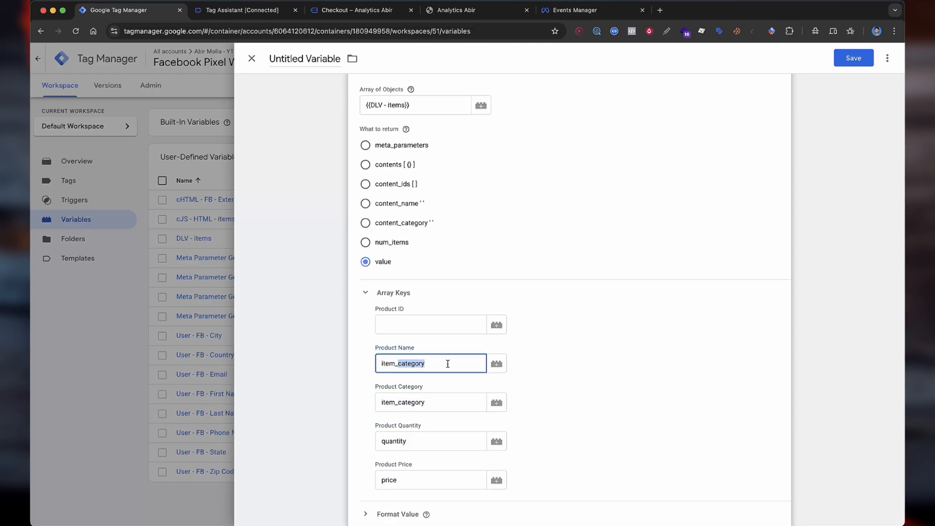
type("name")
left_click(429, 325)
key("super+v")
left_click_drag(398, 325, 453, 327)
type("id")
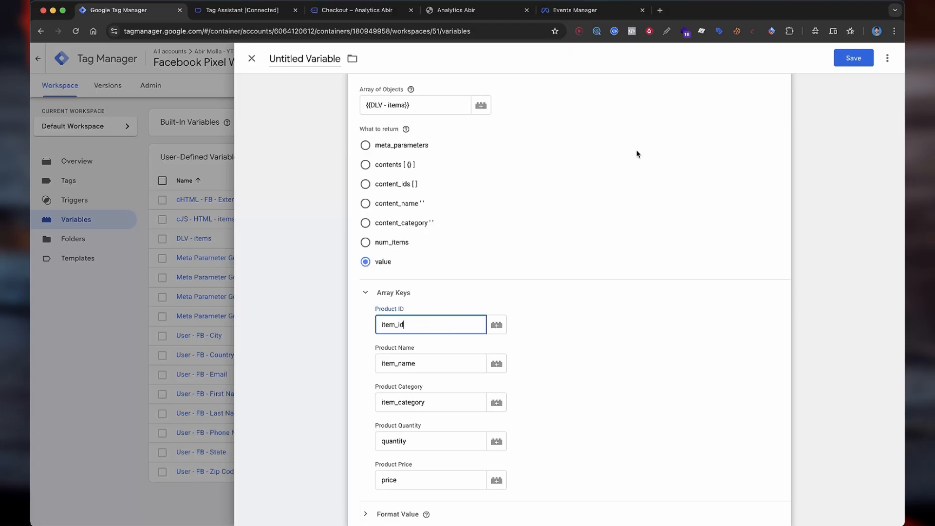
Save the value variable under the name "Meta Parameter Generator | Price"
left_click(853, 58)
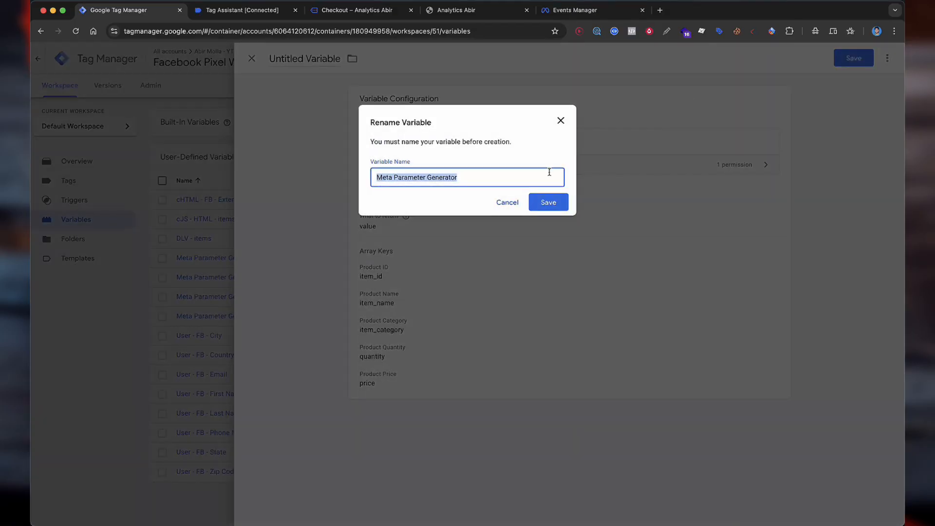
left_click(530, 178)
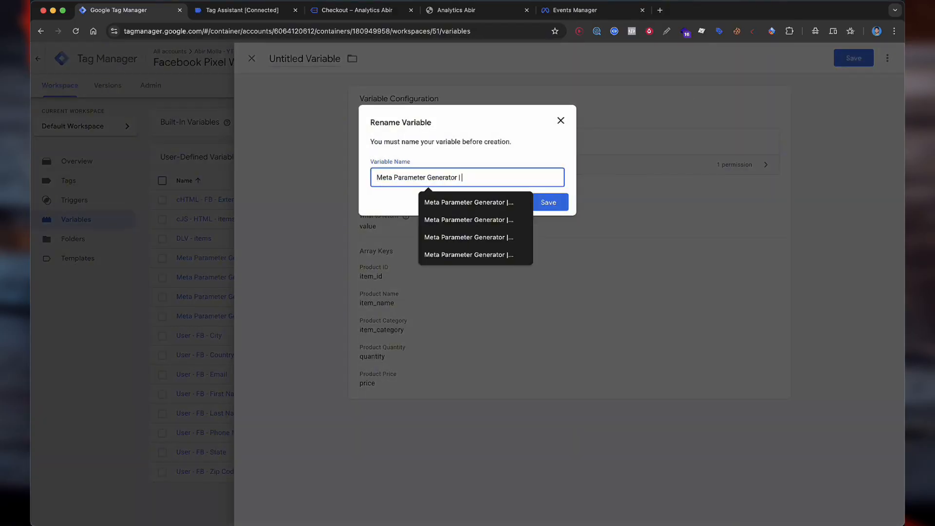
type("| Price")
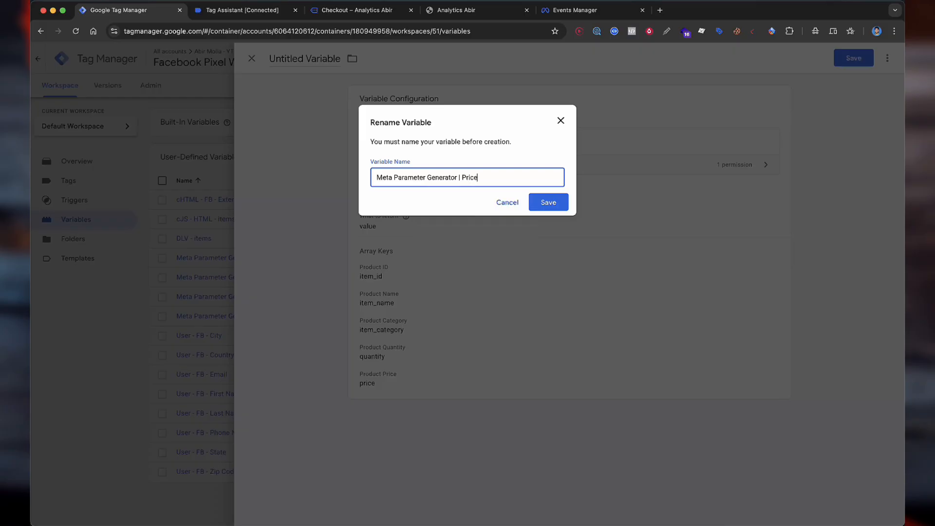
left_click(541, 203)
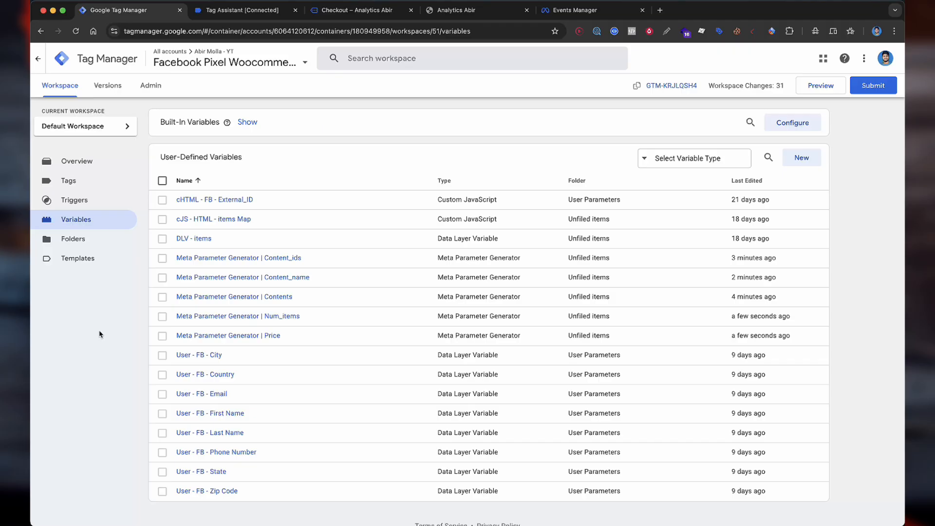
Move the five Meta Parameter Generator variables into a new folder named "Facebook Pixel Variables" and clear the selection
left_click(162, 258)
left_click(162, 277)
left_click(162, 297)
left_click(162, 316)
left_click(162, 335)
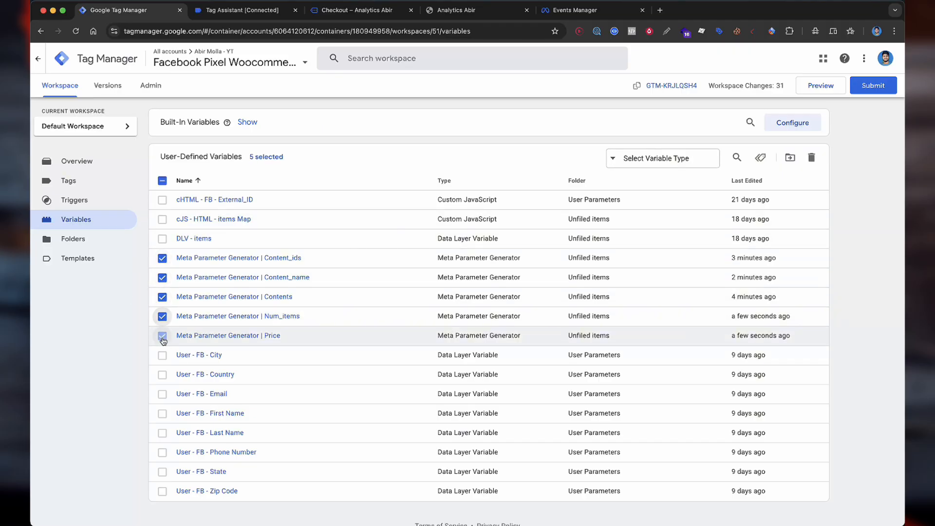
left_click(789, 157)
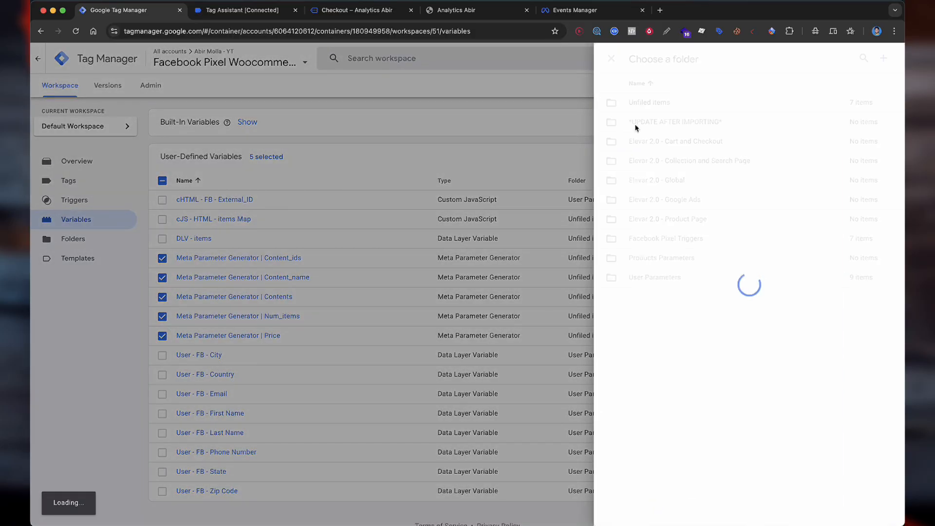
left_click(883, 58)
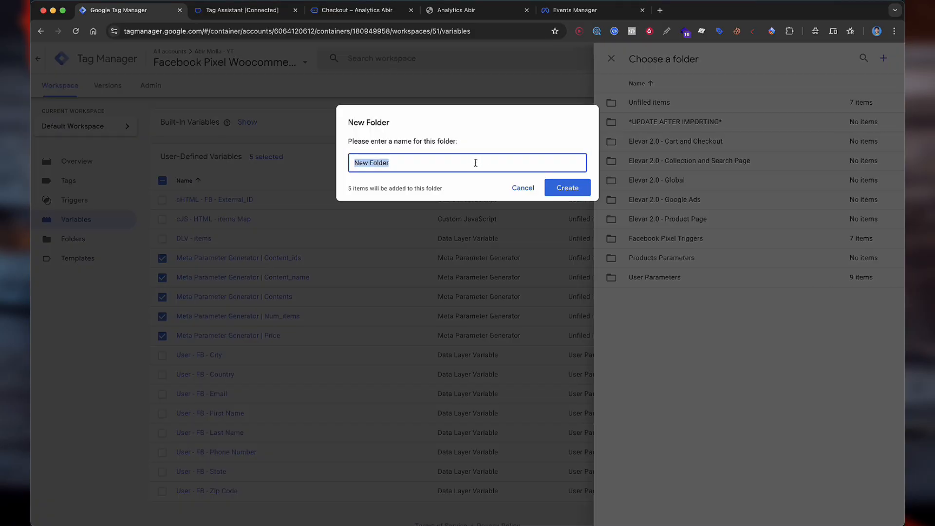
type("Facebook P")
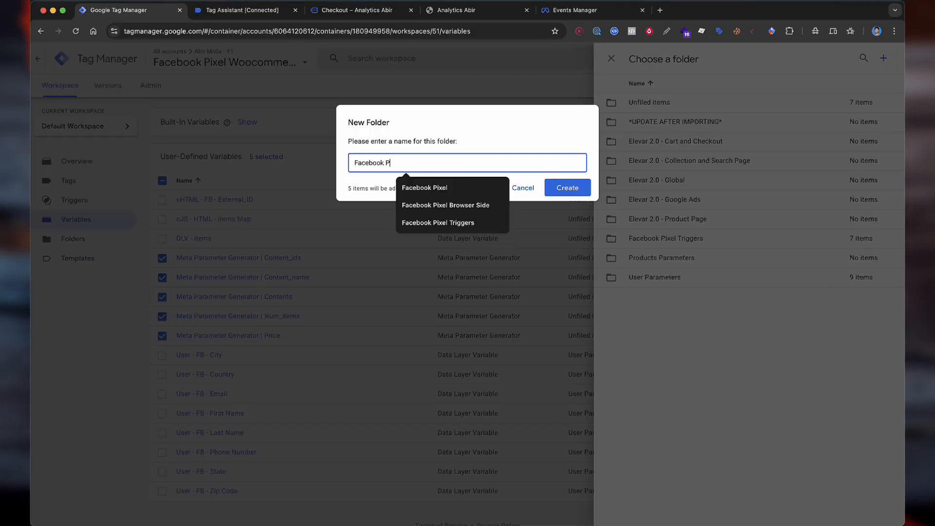
type("ixel")
left_click(464, 189)
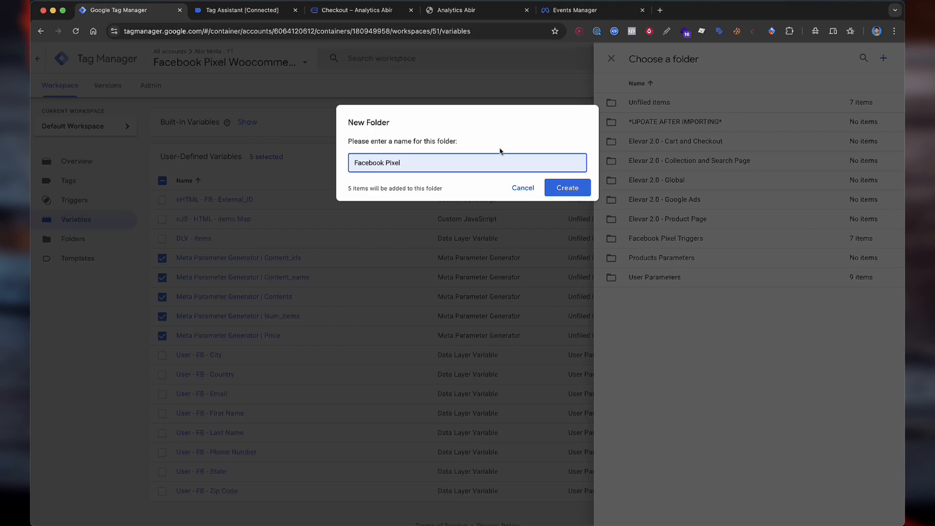
type("Variables")
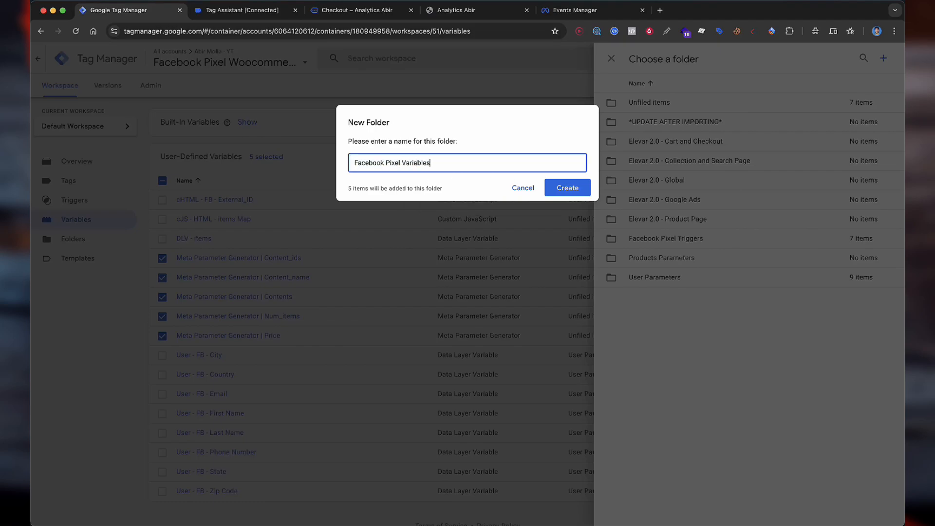
left_click(564, 186)
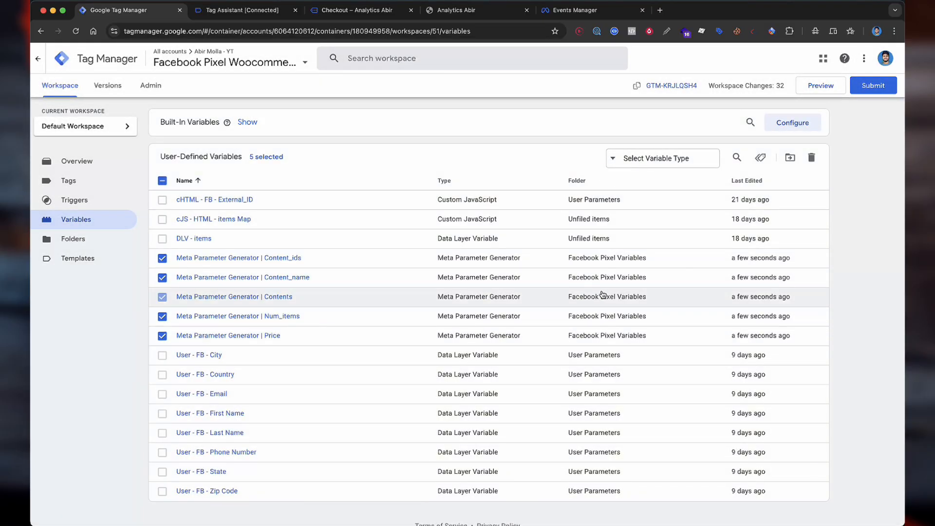
left_click(162, 180)
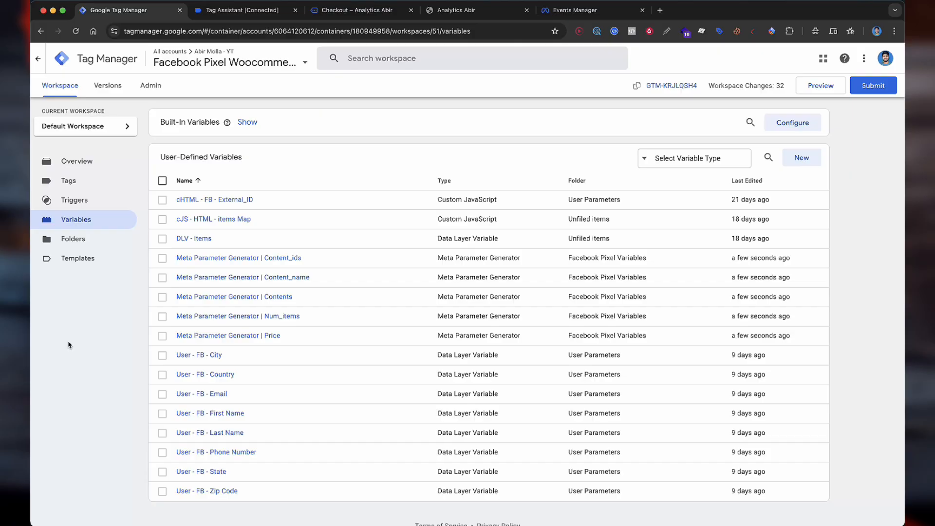
Review the workspace's existing custom event triggers for the Facebook Pixel
scroll(222, 373, "down", 1)
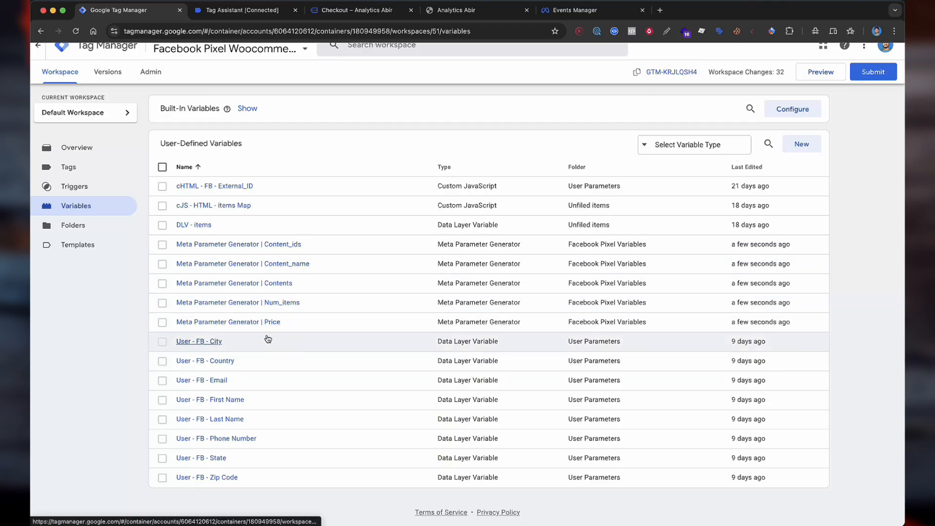
scroll(86, 185, "up", 1)
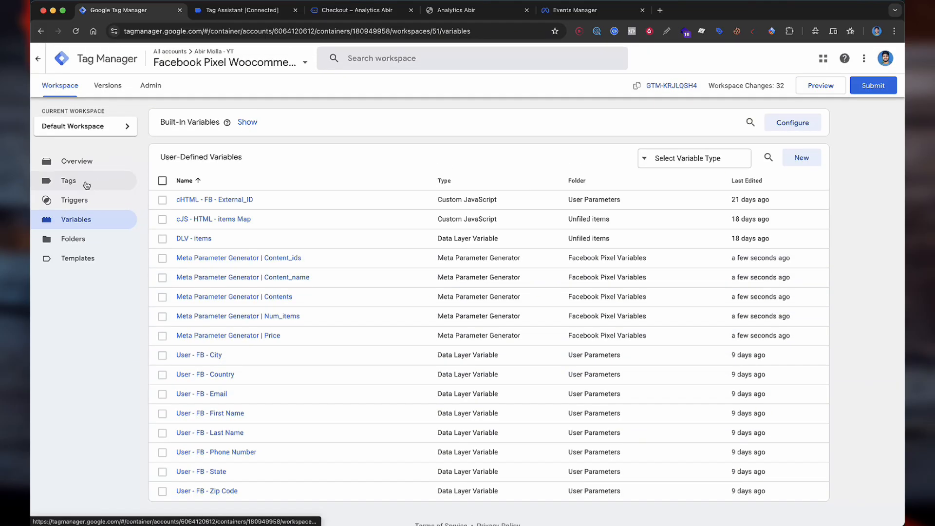
left_click(92, 208)
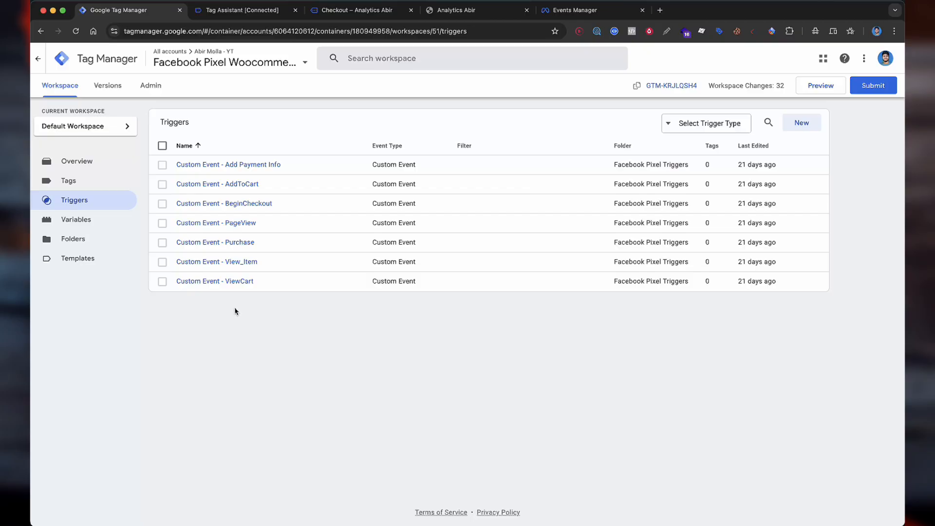
left_click(162, 146)
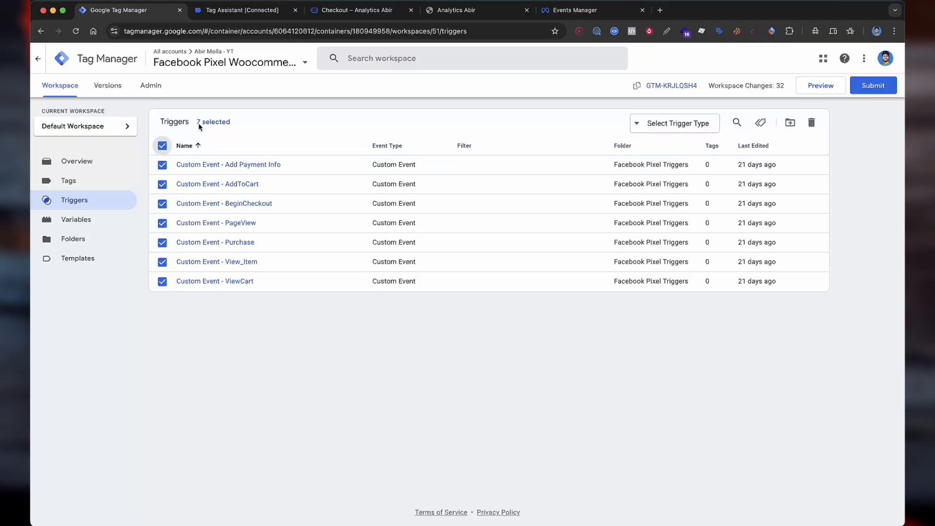
left_click(163, 143)
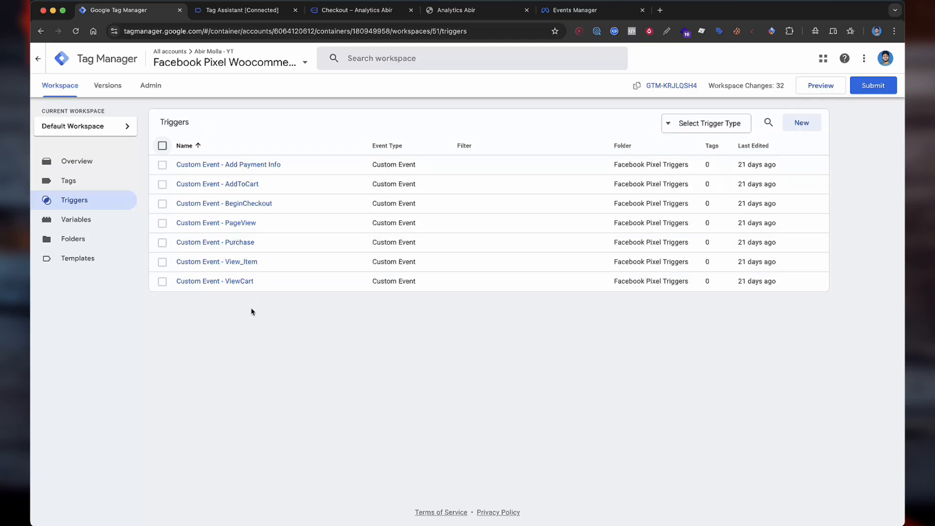
left_click(803, 125)
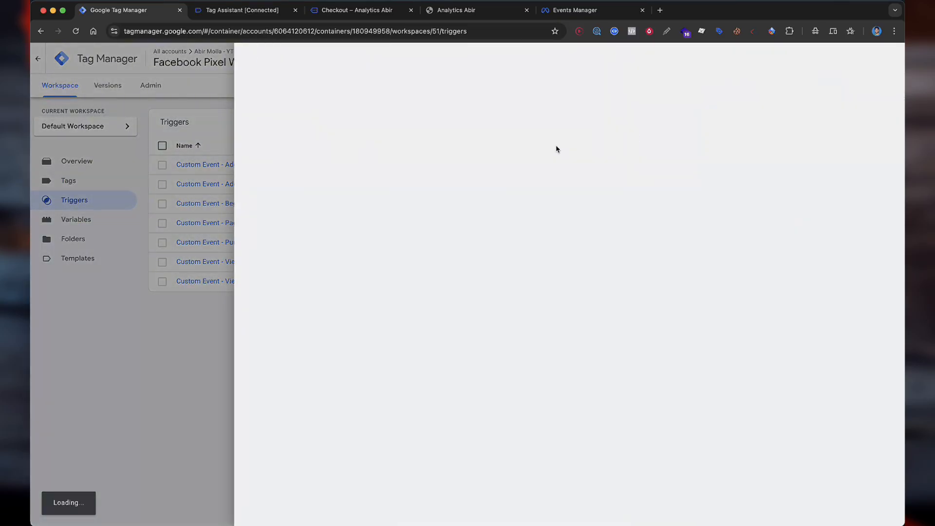
left_click(442, 146)
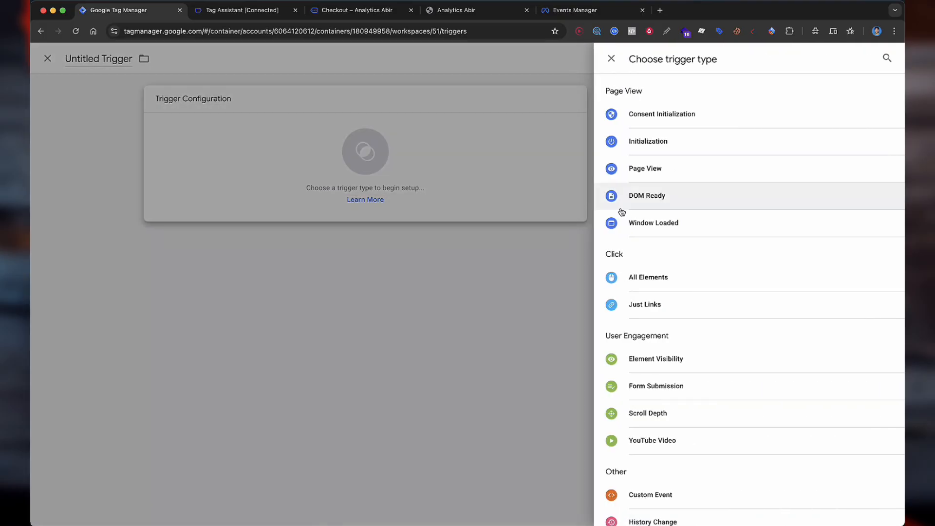
scroll(620, 208, "down", 2)
left_click(651, 408)
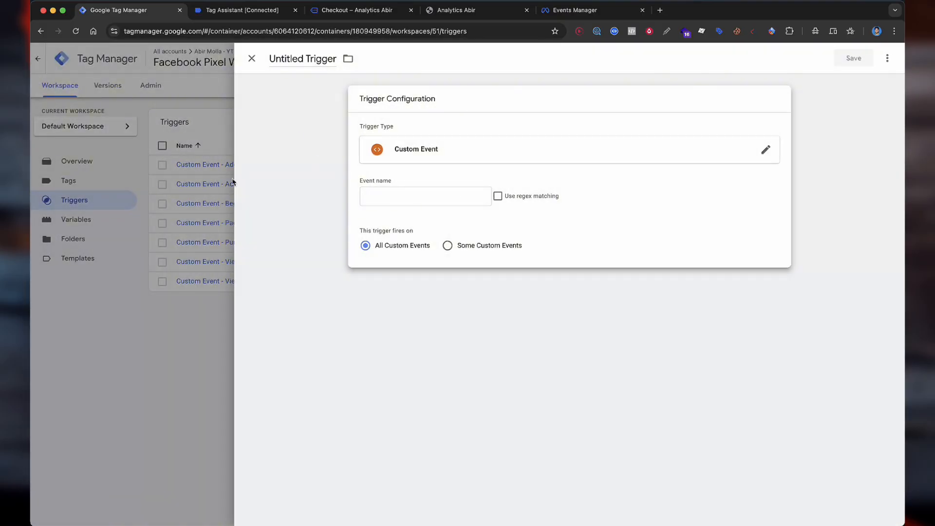
Create a new tag in the workspace using the Facebook Pixel tag type
left_click(92, 187)
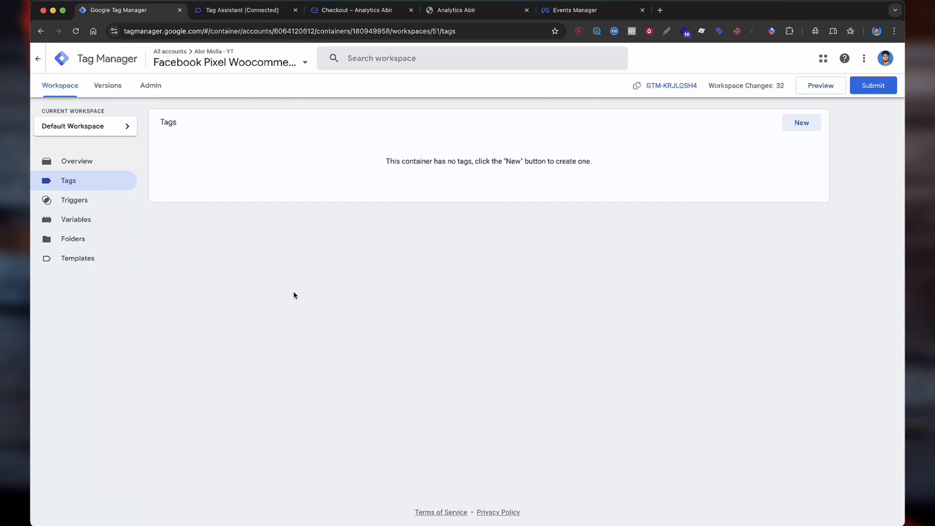
left_click(802, 122)
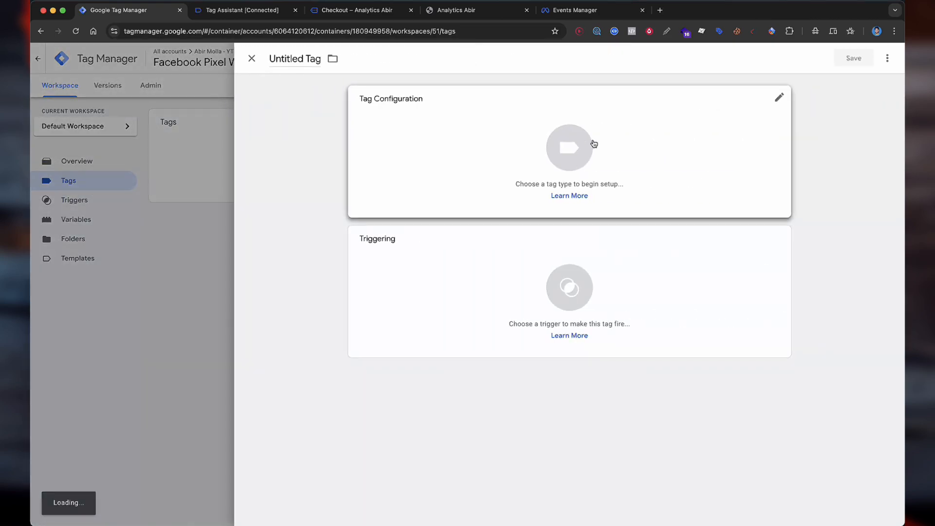
left_click(505, 125)
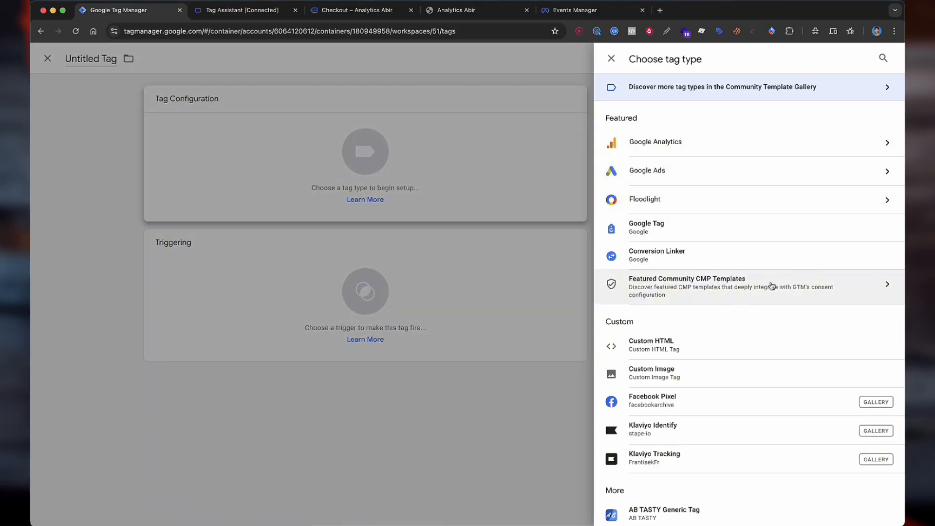
scroll(662, 350, "down", 1)
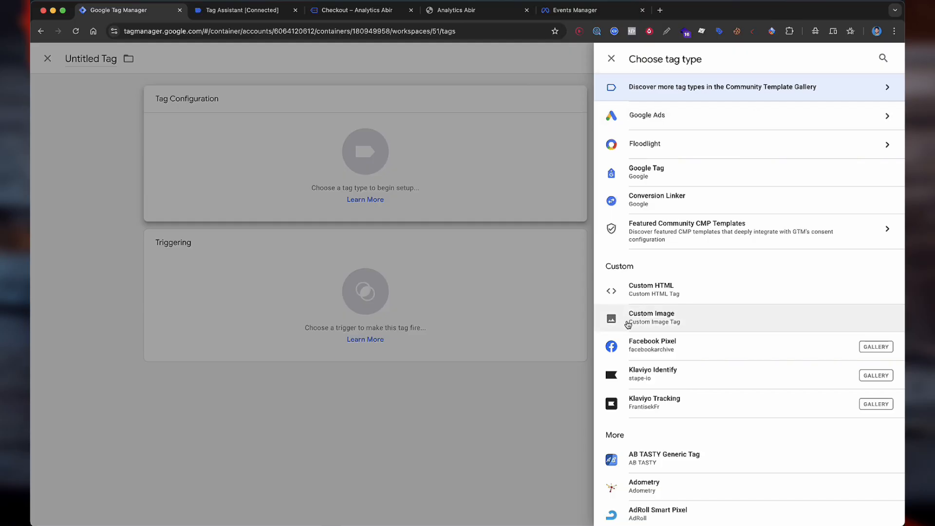
left_click(633, 346)
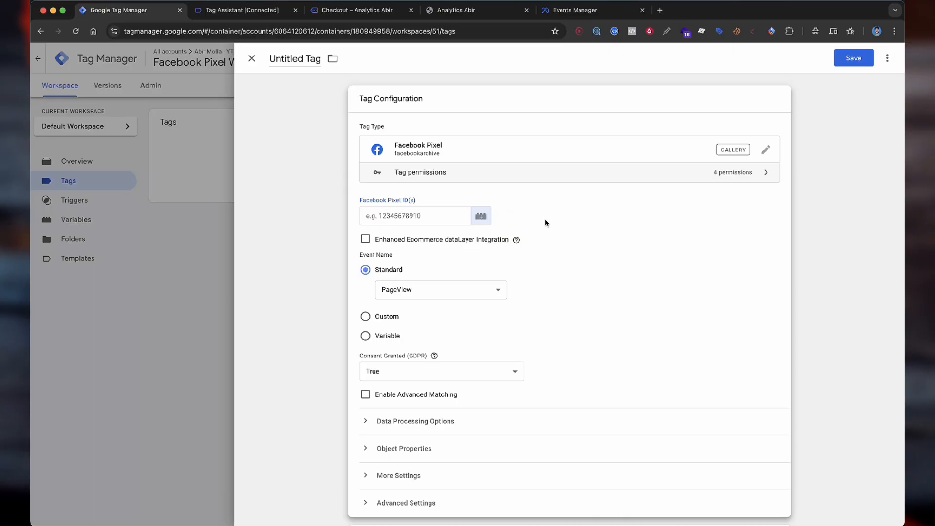
Start a new variable for the tag's Facebook Pixel ID and copy the dataset ID from Meta Events Manager
left_click(464, 211)
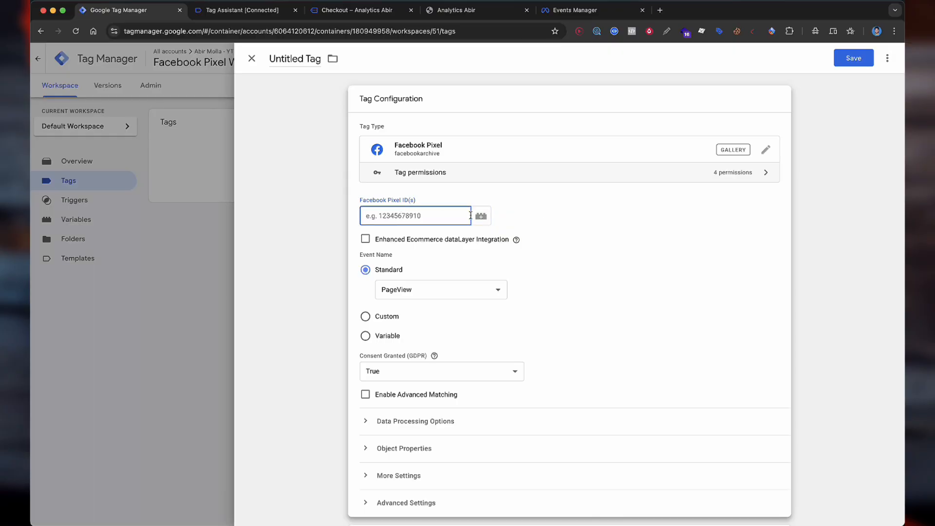
left_click(480, 216)
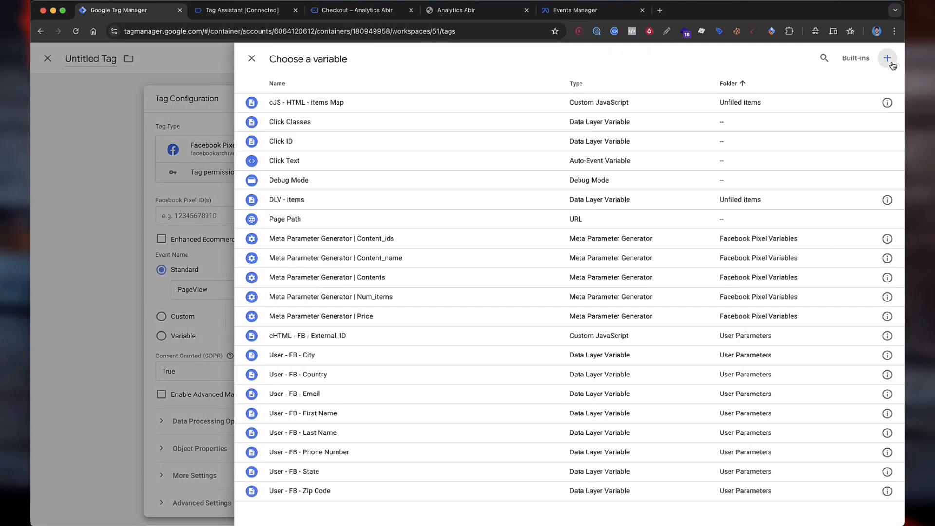
left_click(888, 59)
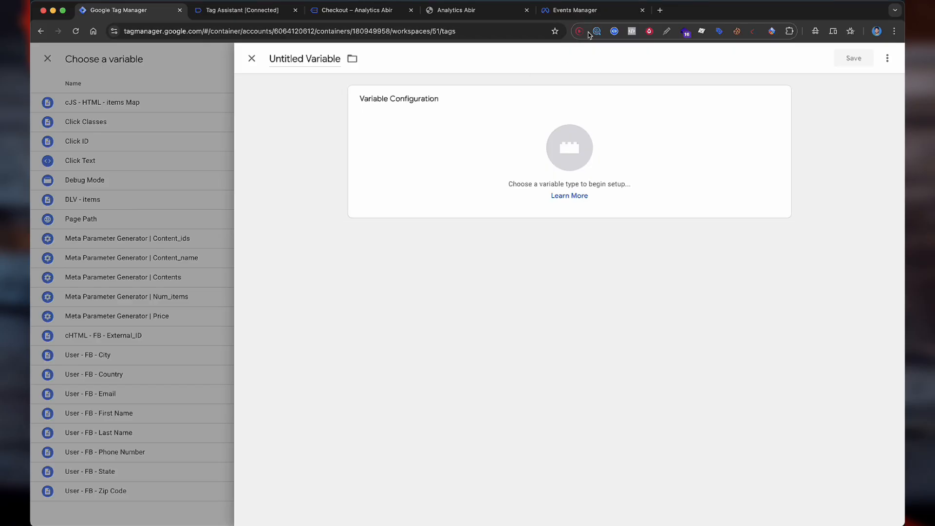
left_click(574, 11)
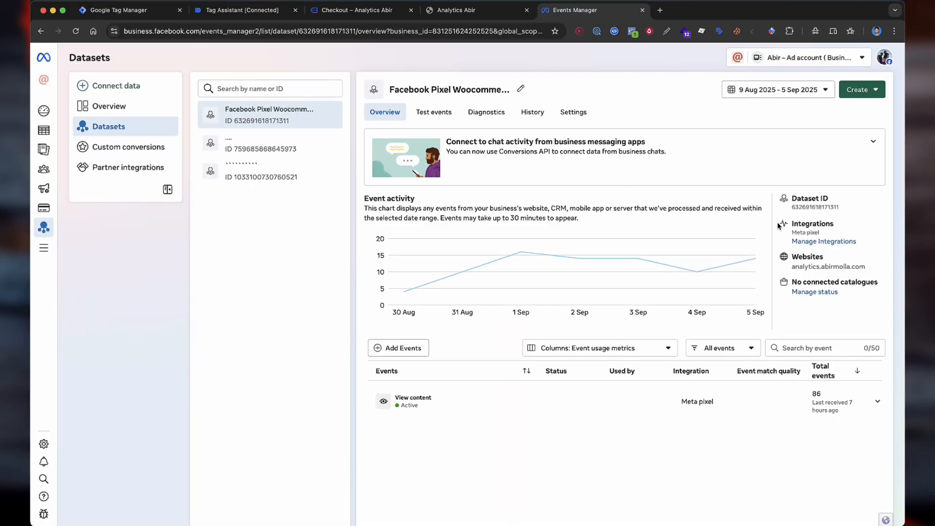
left_click(822, 209)
left_click(113, 10)
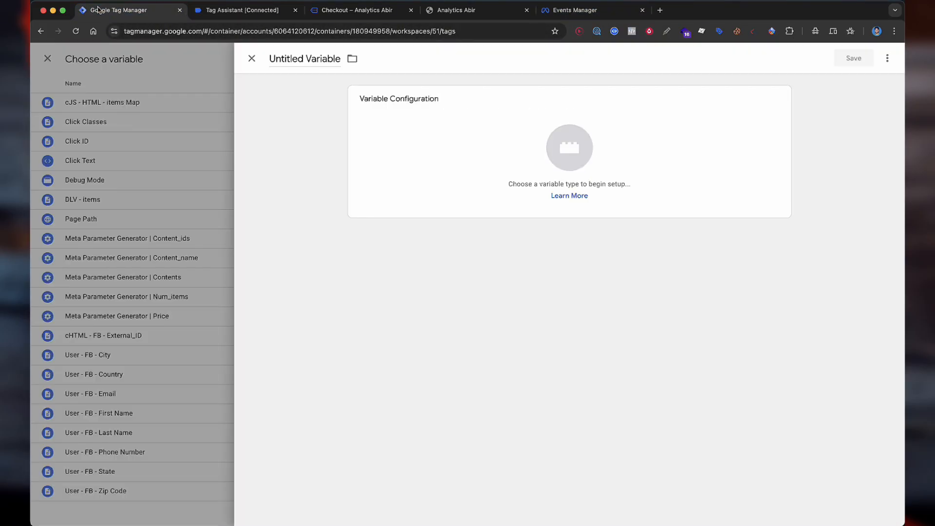
Configure the new variable in Google Tag Manager as a Constant with the copied dataset ID as its value
left_click(630, 186)
scroll(706, 330, "down", 5)
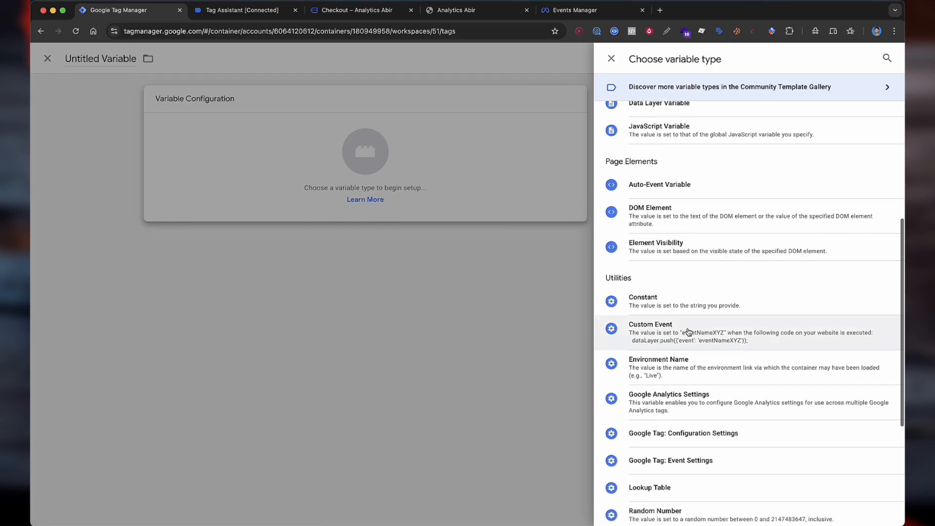
left_click(657, 302)
left_click(414, 196)
key("super+v")
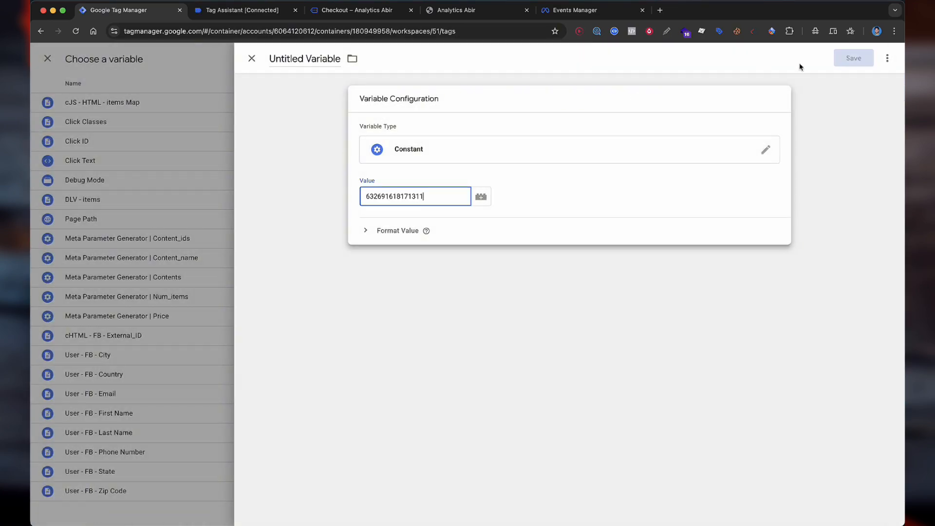
Save the constant variable under the name "Facebook Pixel Id"
left_click(855, 59)
type("Facebook Pixel Id")
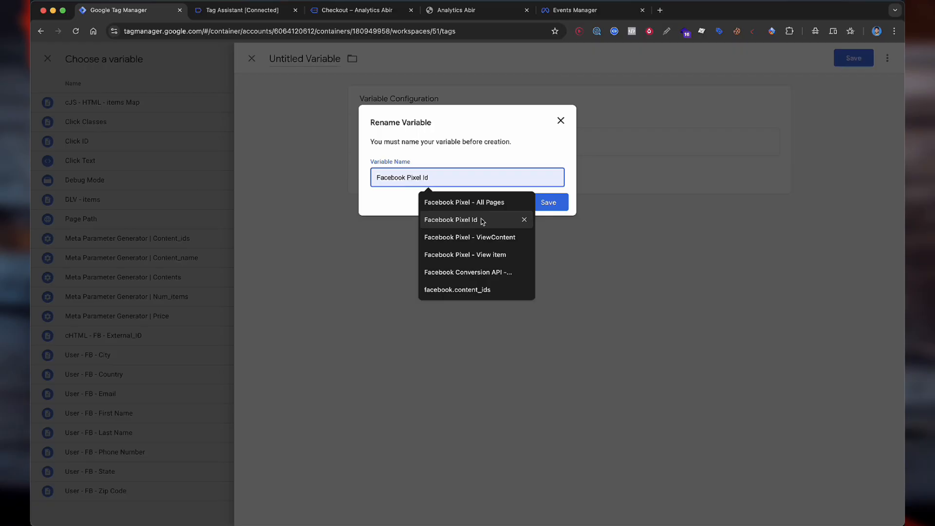
left_click(451, 220)
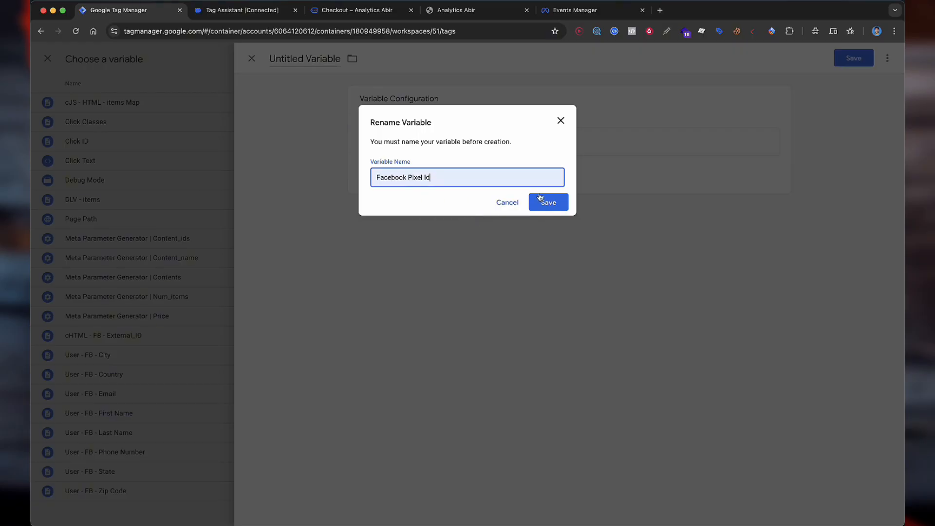
left_click(545, 202)
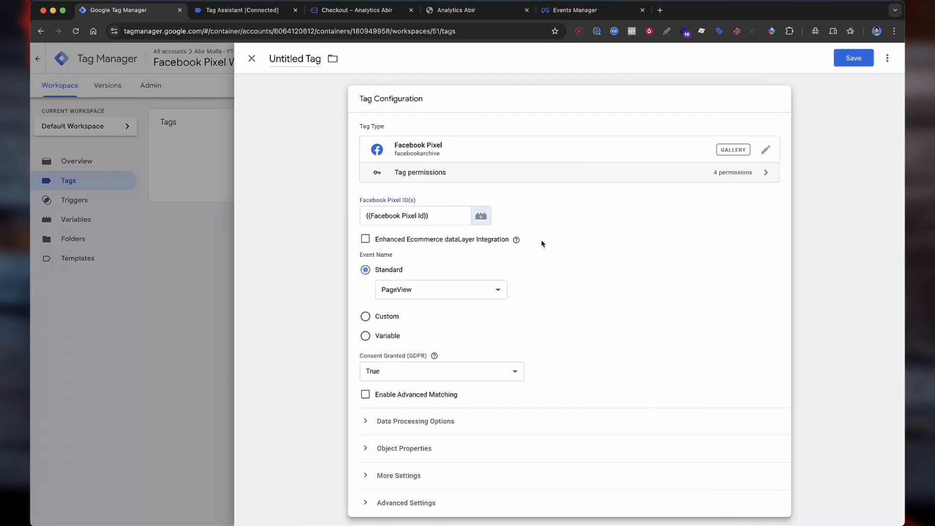
Enable Advanced Matching on the PageView tag and add an External ID parameter to its customer information data
scroll(535, 243, "down", 2)
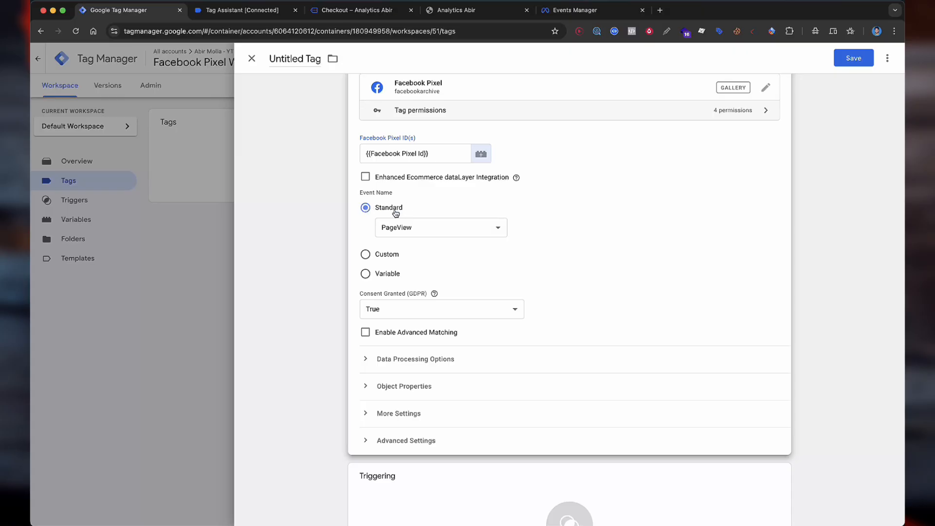
scroll(536, 224, "down", 2)
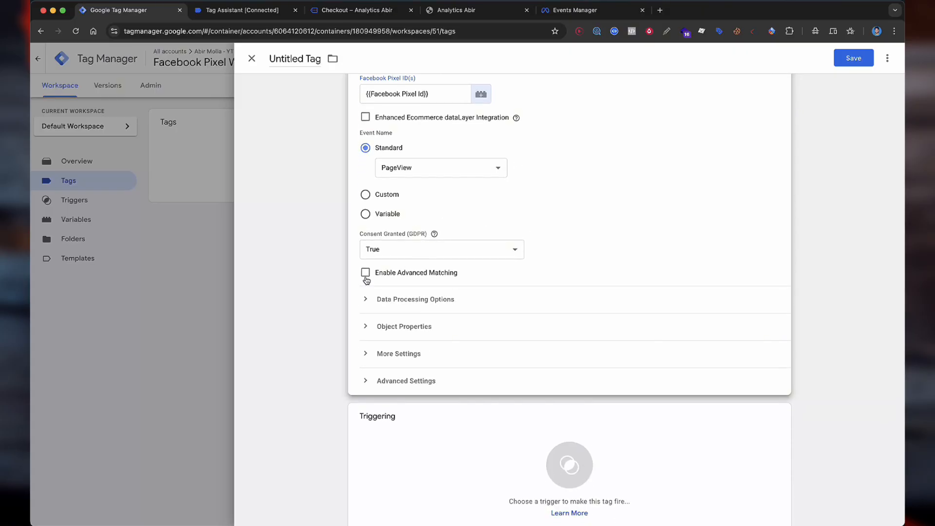
left_click(365, 274)
scroll(526, 270, "down", 1)
left_click(468, 296)
scroll(464, 292, "down", 1)
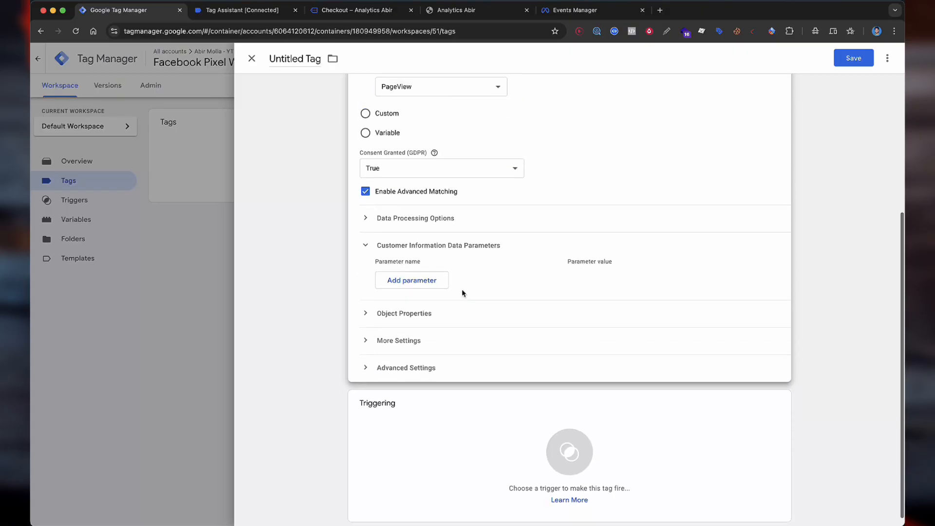
left_click(415, 288)
left_click(423, 284)
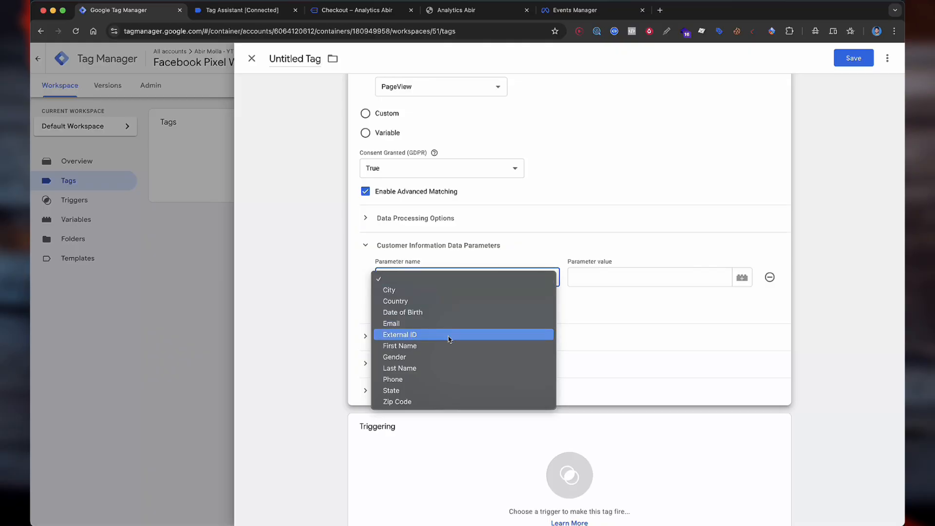
left_click(429, 335)
Examine the JavaScript of the "cHTML - FB - External_ID" variable and choose that variable as the External ID parameter's value
left_click(634, 274)
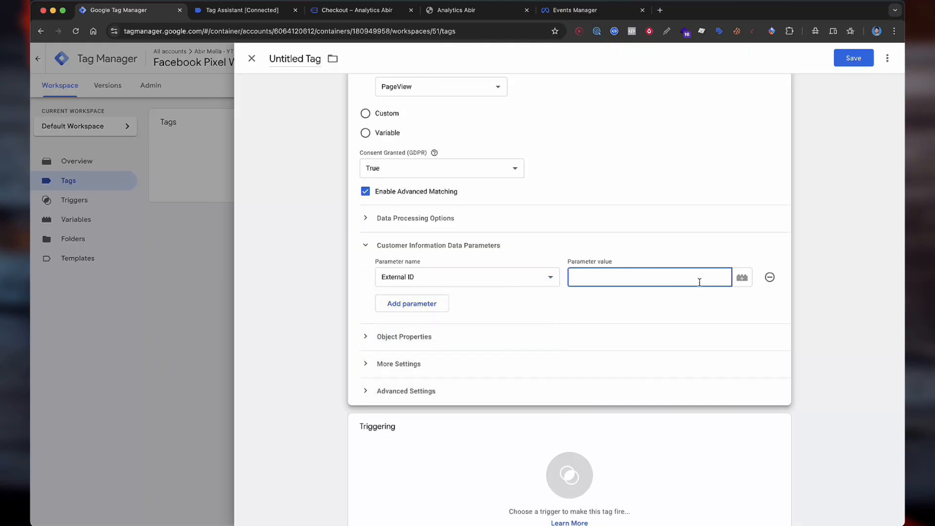
left_click(741, 277)
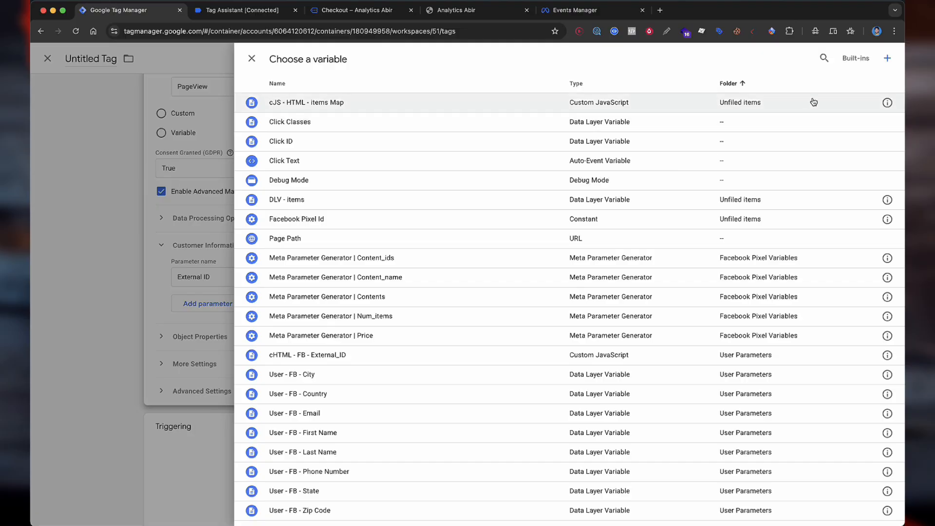
left_click(823, 60)
type("exter")
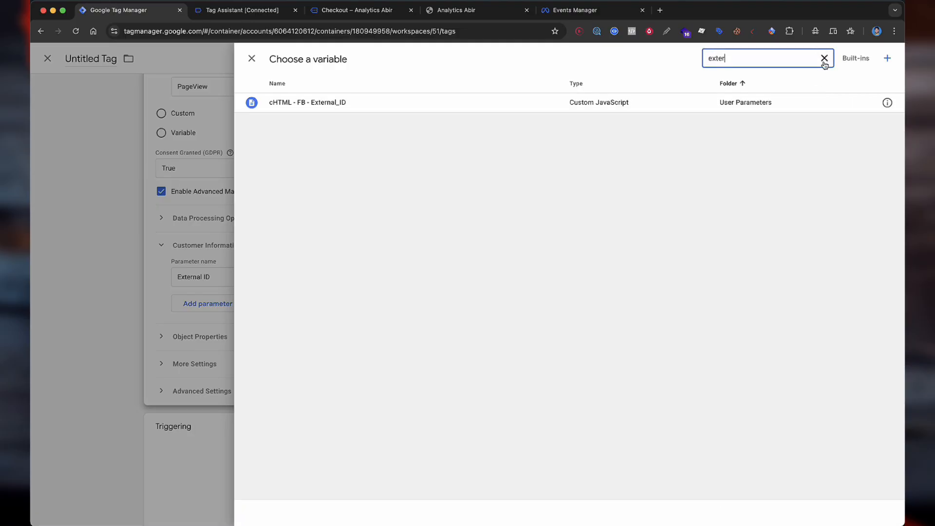
left_click(887, 102)
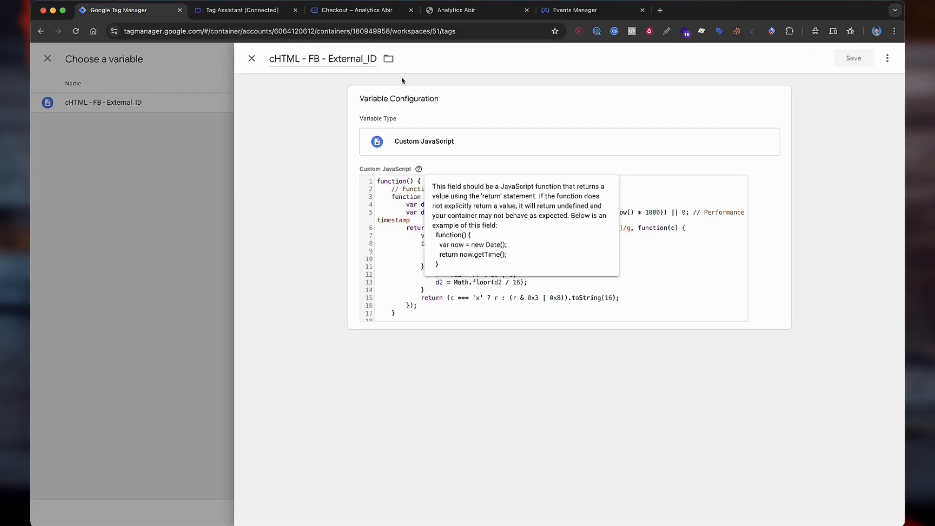
scroll(638, 282, "down", 6)
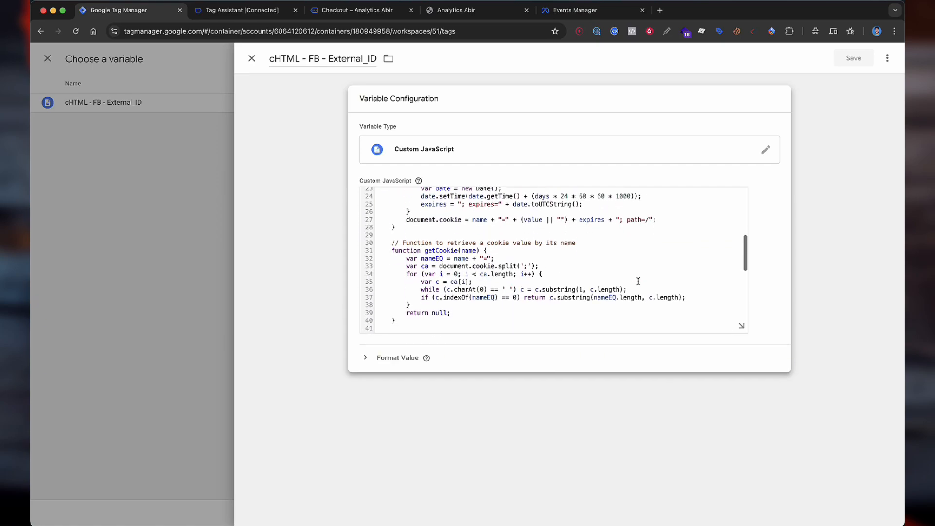
scroll(638, 272, "up", 5)
left_click(510, 148)
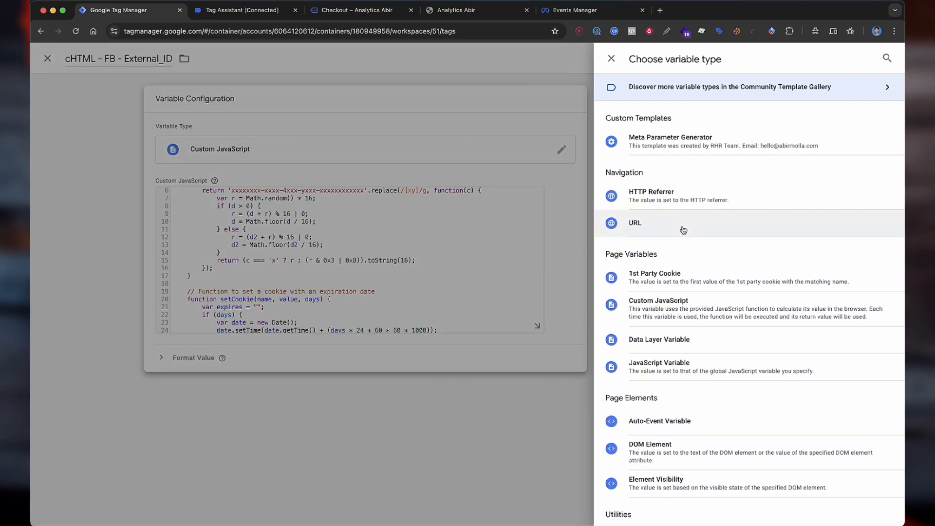
left_click(692, 301)
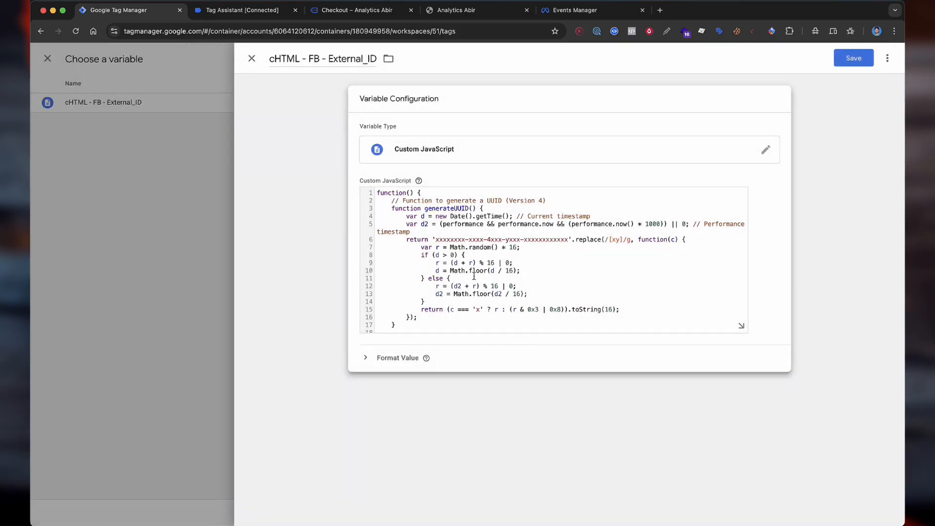
key("Escape")
left_click(527, 182)
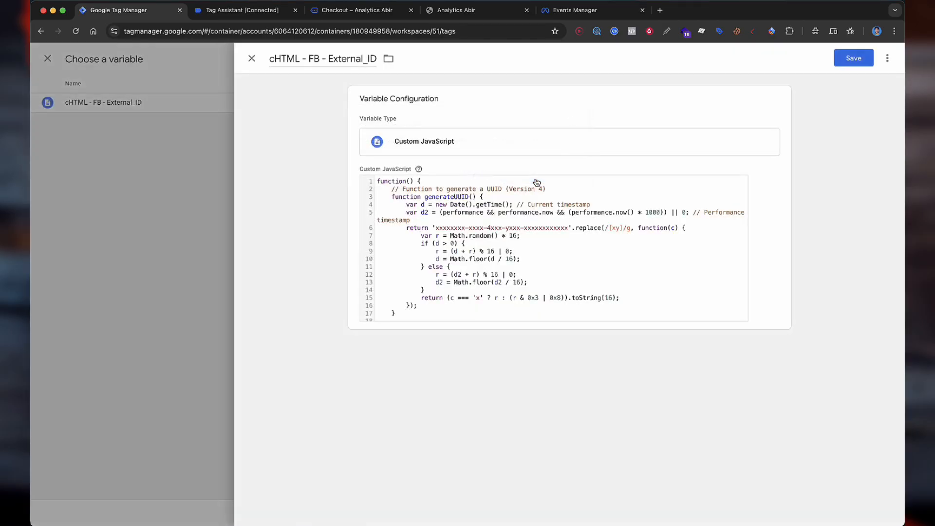
left_click(379, 103)
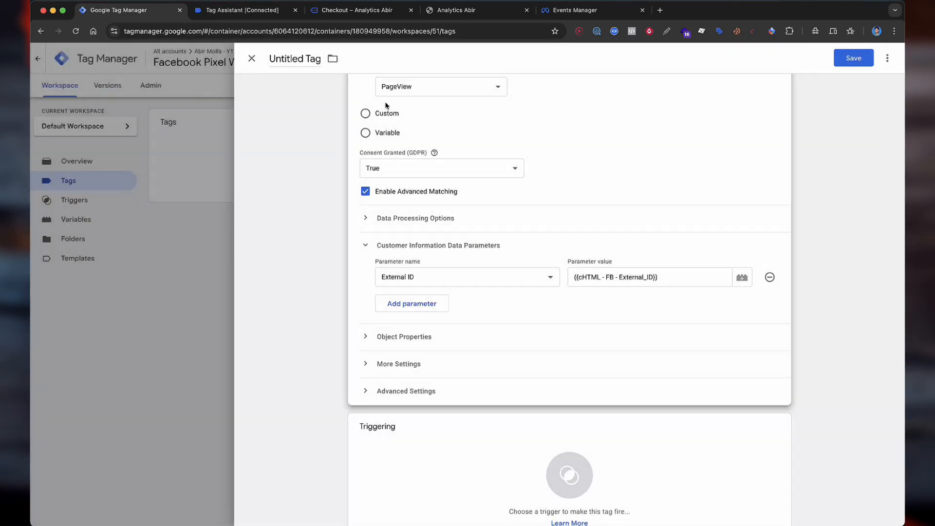
Assign the built-in All Pages trigger to the Facebook Pixel tag
scroll(538, 342, "down", 1)
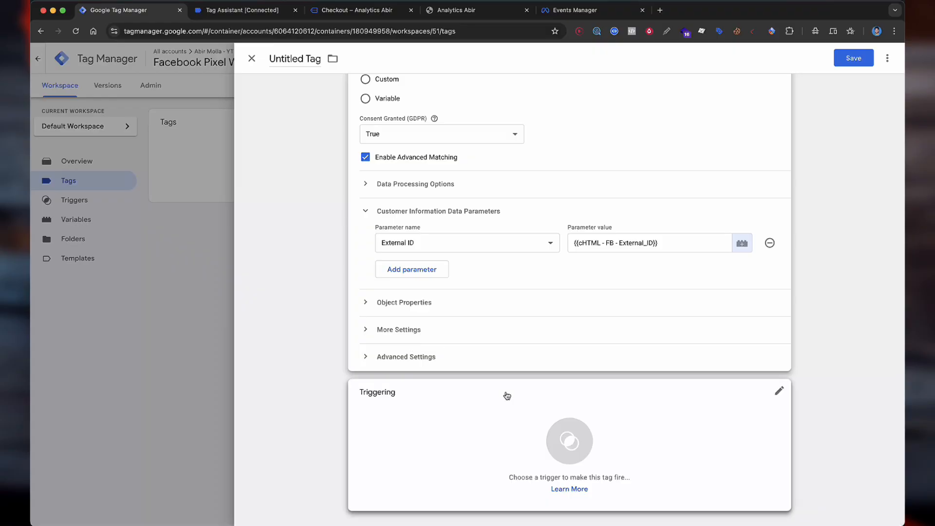
left_click(412, 413)
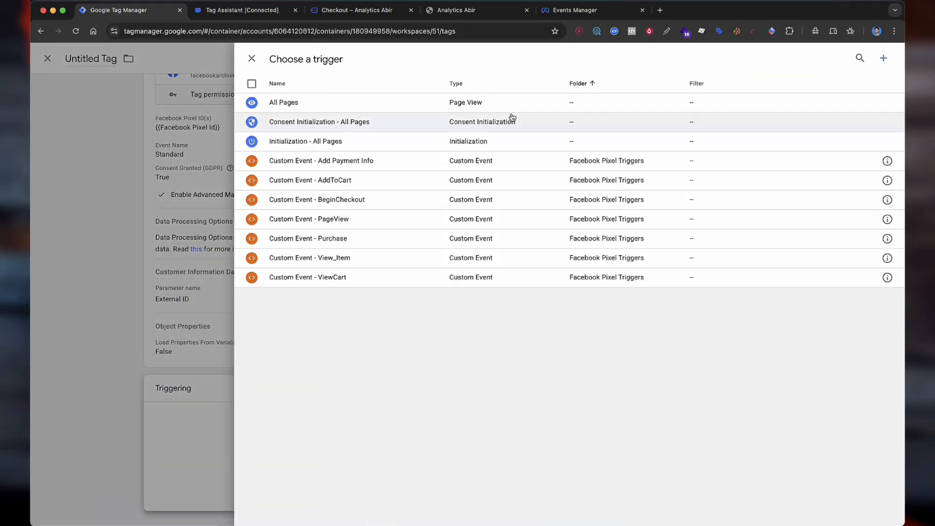
left_click(403, 96)
Save the tag under the name "Facebook Pixel - All Pages"
left_click(854, 58)
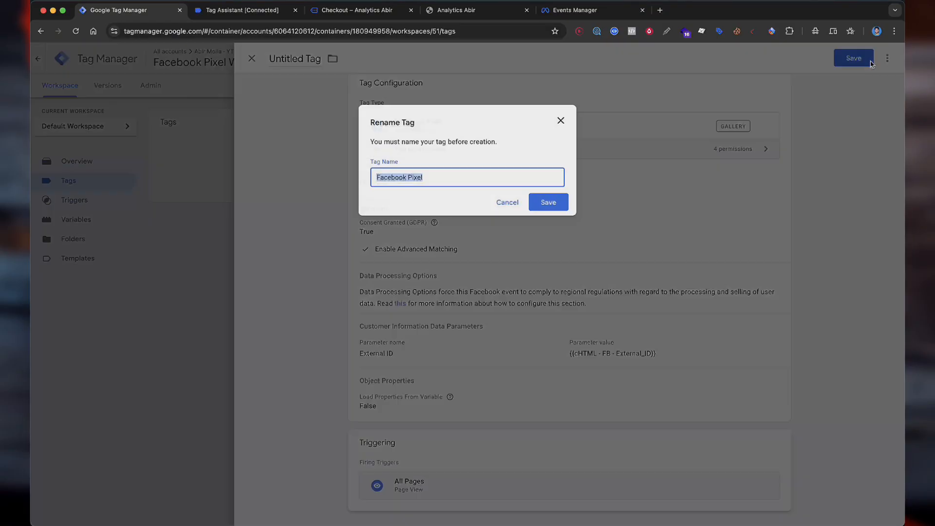
left_click(508, 171)
left_click(444, 206)
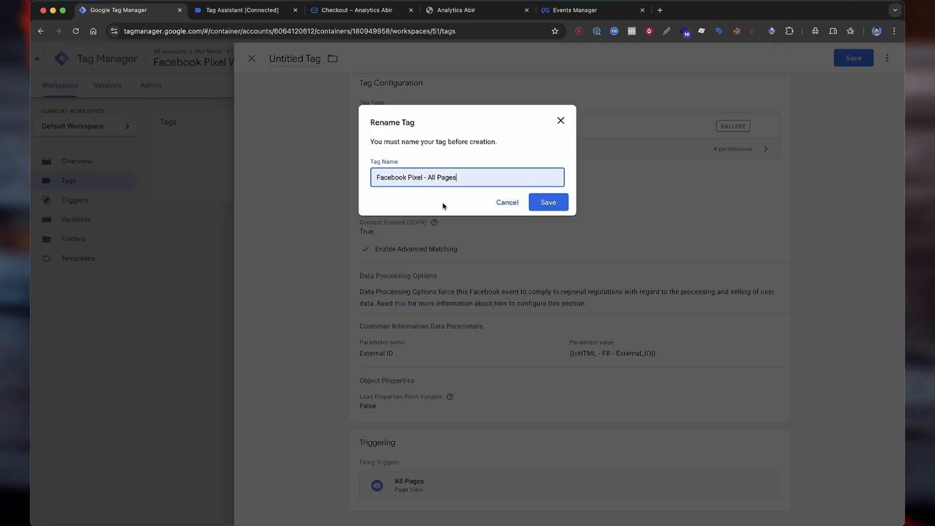
left_click(549, 202)
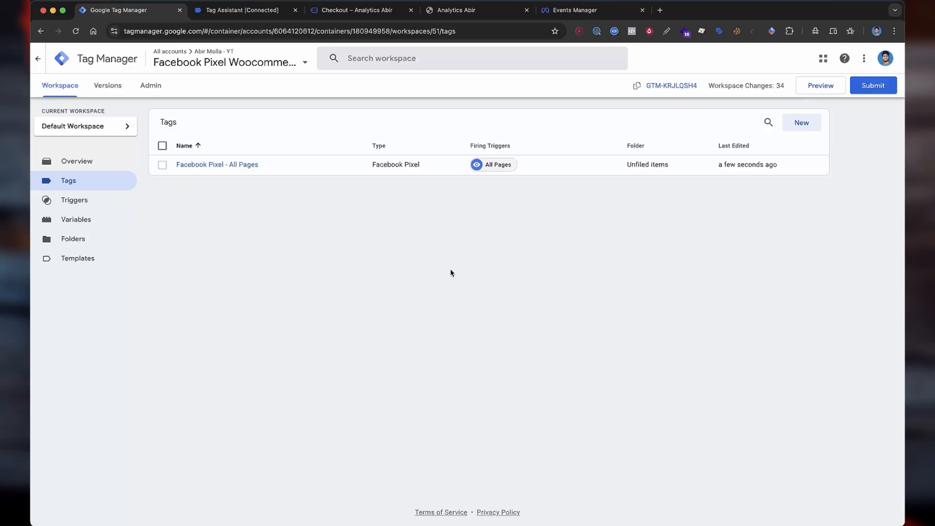
Create a new Facebook Pixel tag and set its pixel ID to the {{Facebook Pixel Id}} variable
left_click(803, 123)
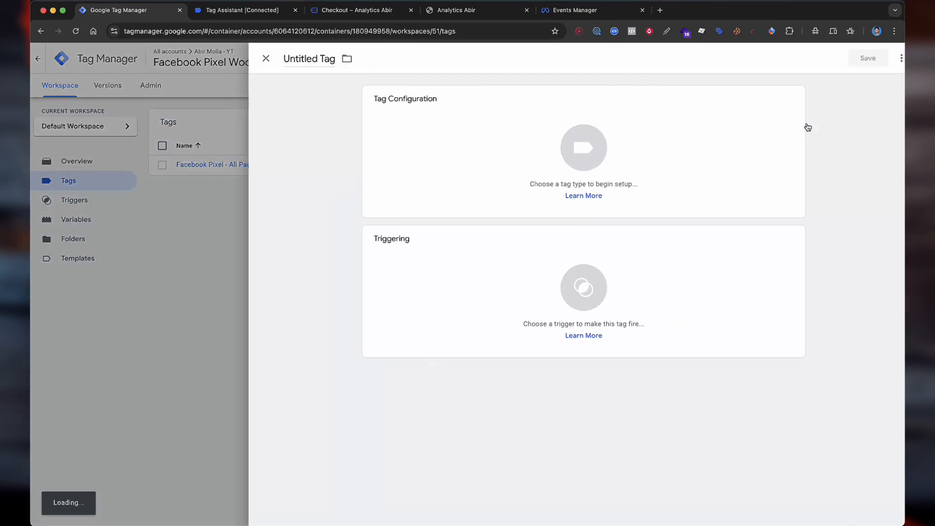
left_click(514, 149)
scroll(680, 253, "down", 2)
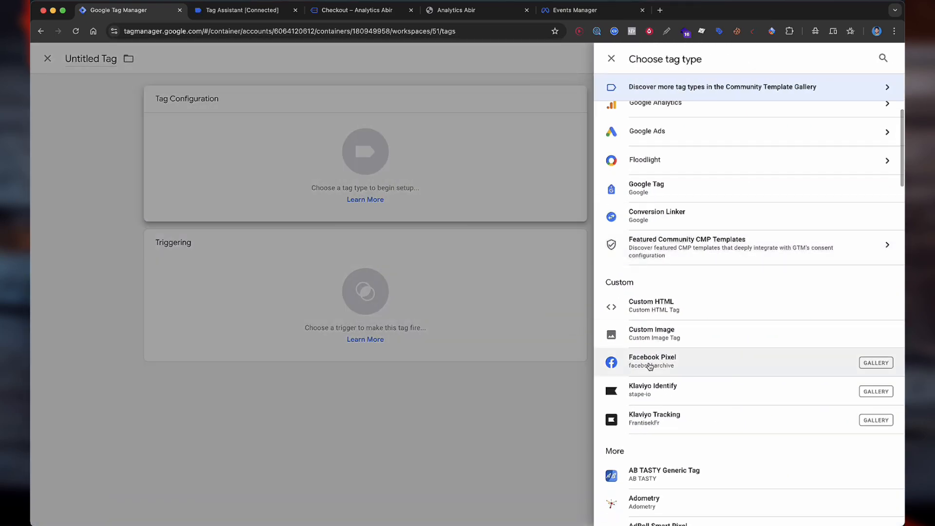
left_click(638, 361)
left_click(449, 224)
type("{")
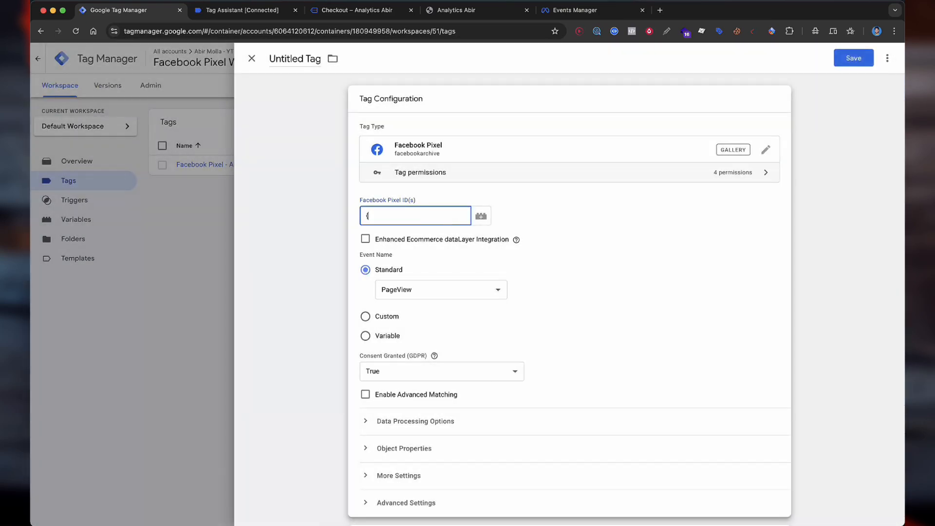
type("{fac")
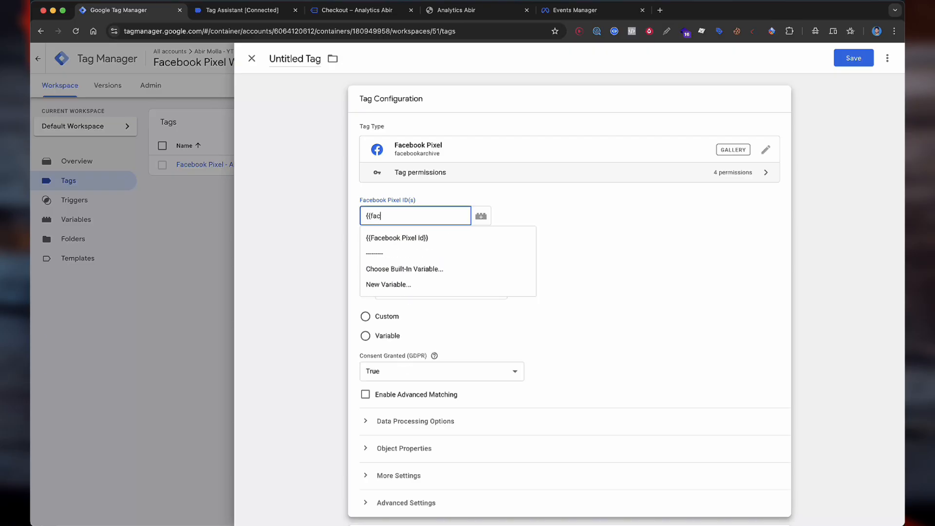
type("e")
left_click(437, 241)
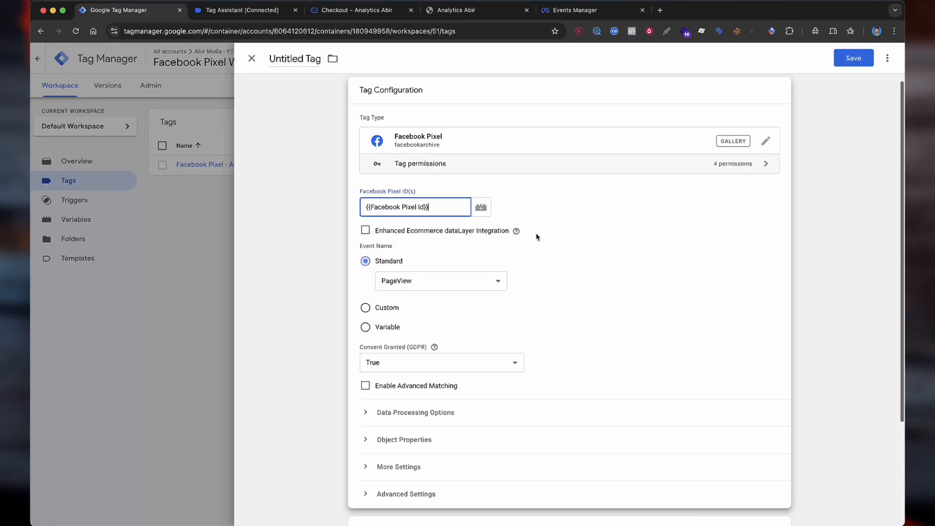
Set the tag's standard event to ViewContent and enable Advanced Matching
scroll(534, 236, "down", 3)
left_click(445, 218)
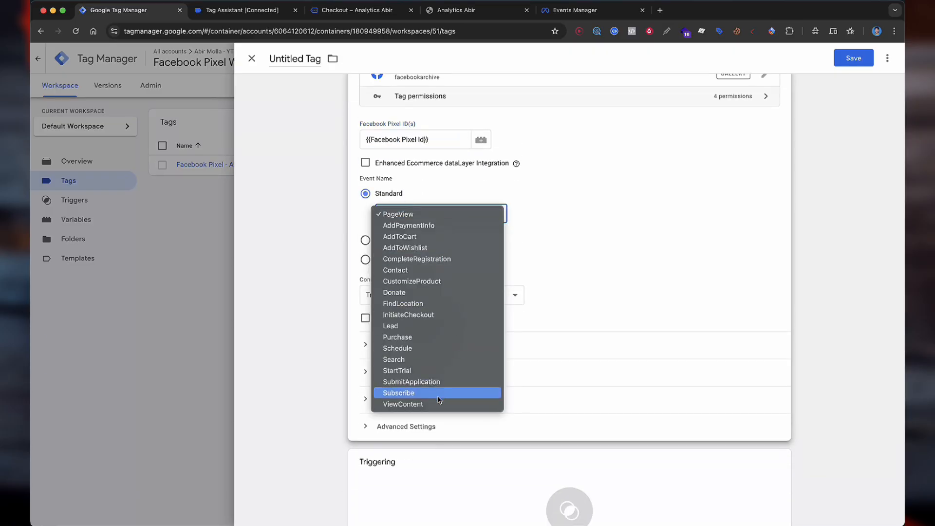
left_click(439, 404)
left_click(366, 317)
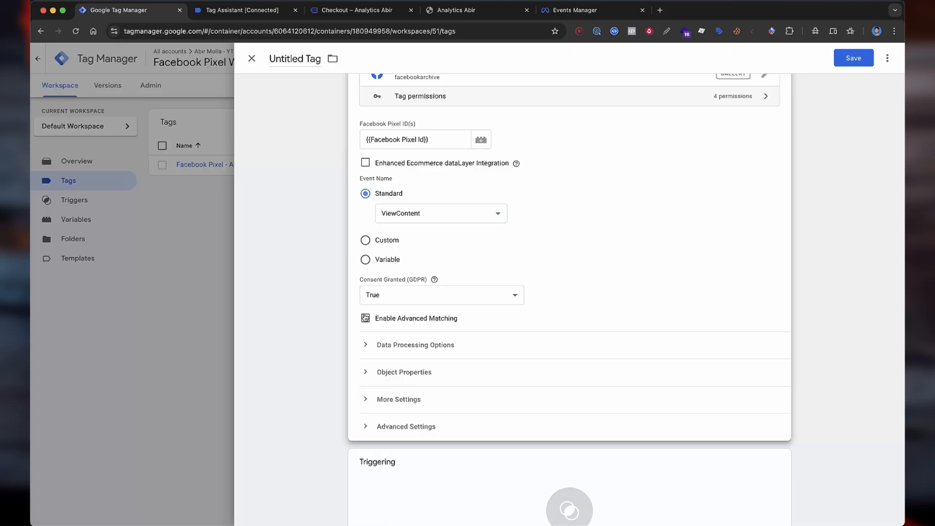
Add an External ID customer information parameter with {{cHTML - FB - External_ID}} as its value
scroll(580, 270, "down", 2)
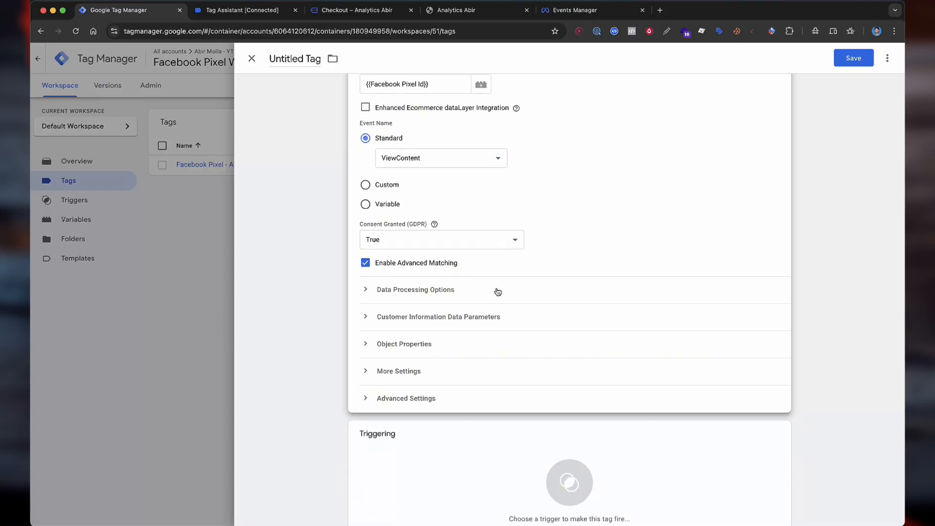
left_click(464, 318)
left_click(419, 354)
scroll(535, 314, "down", 1)
left_click(497, 336)
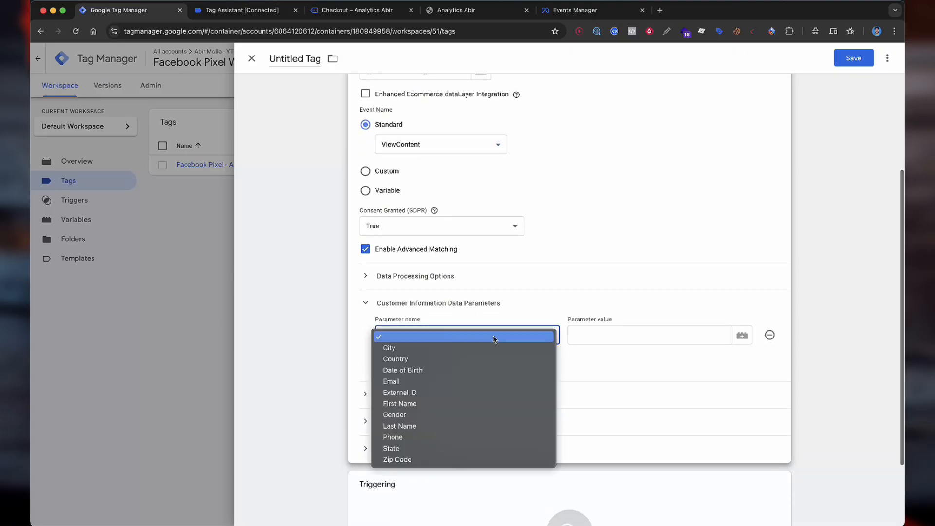
left_click(427, 396)
left_click(605, 334)
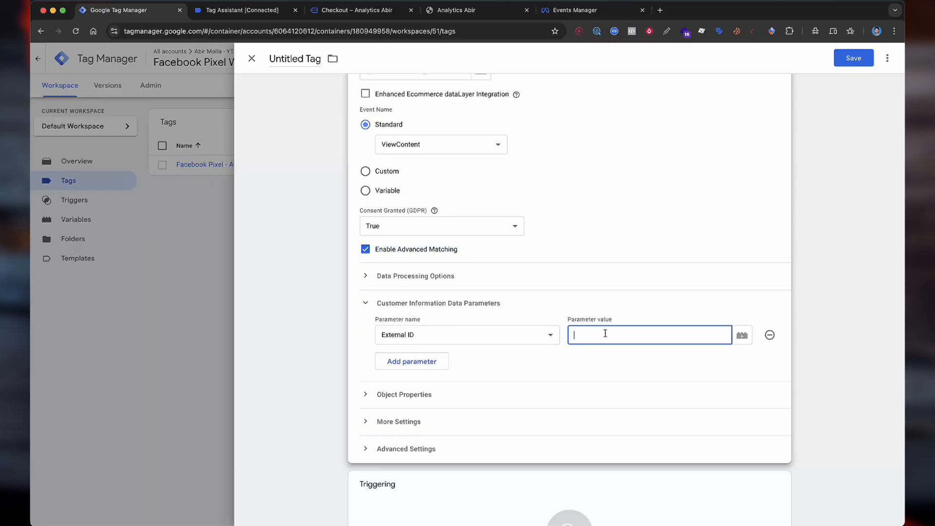
type("{{exter")
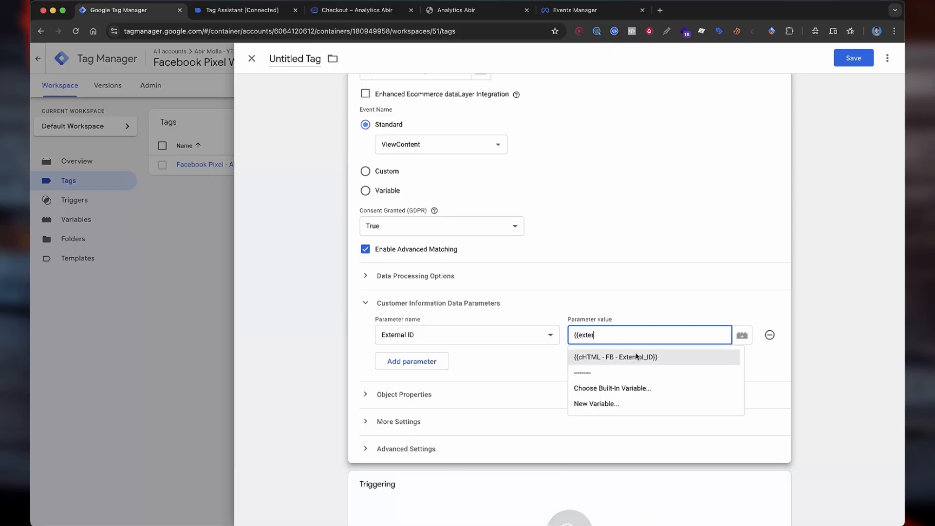
left_click(629, 355)
Add four empty property rows to the ViewContent tag's object properties
scroll(530, 274, "down", 2)
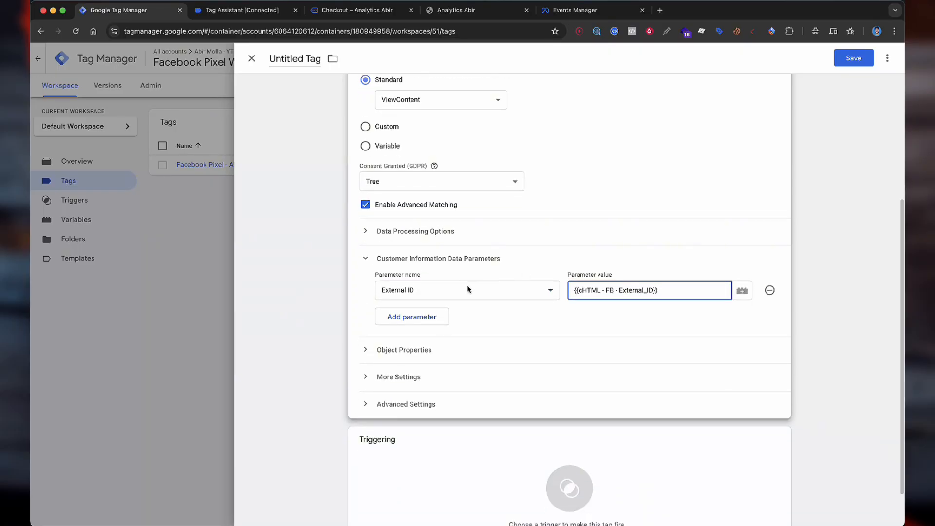
scroll(468, 279, "down", 2)
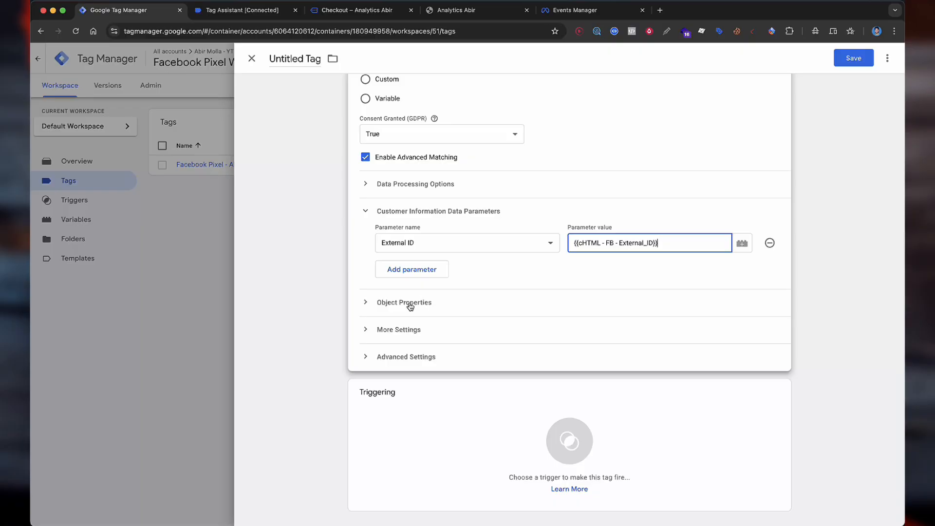
left_click(429, 303)
left_click(416, 376)
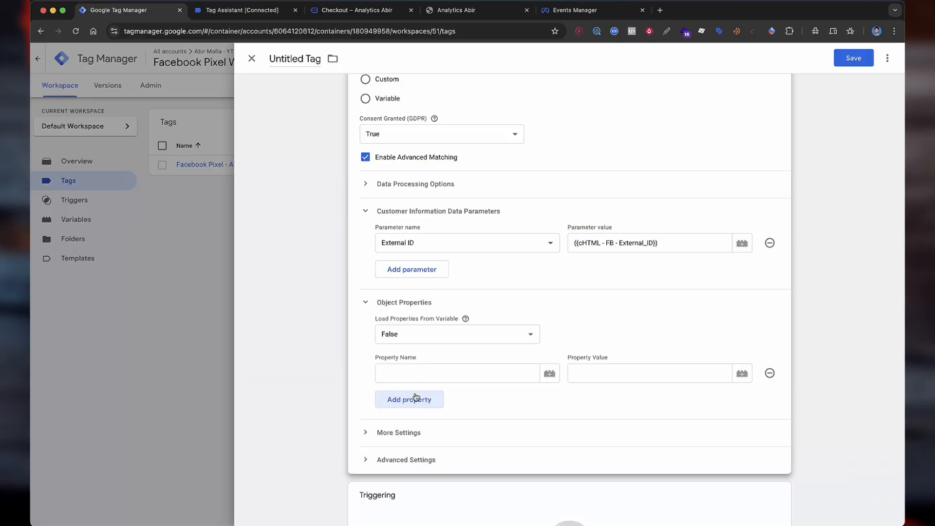
left_click(416, 397)
scroll(440, 388, "down", 2)
left_click(410, 378)
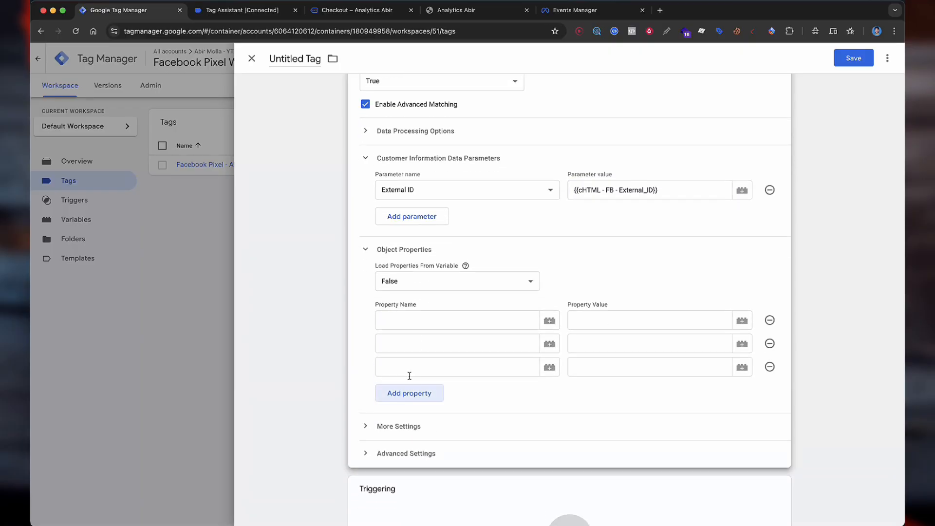
left_click(418, 394)
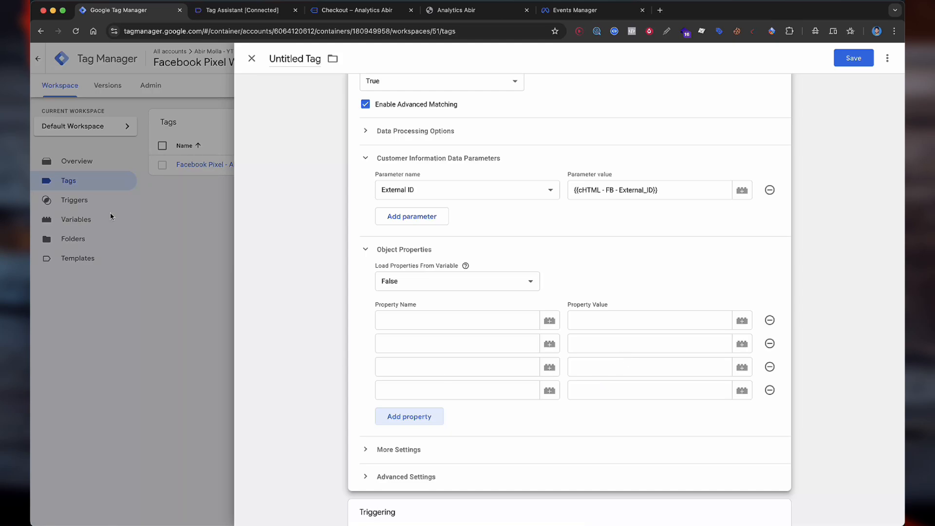
Name the first three object properties content_type, content_name and content_ids
scroll(389, 254, "down", 3)
left_click(389, 253)
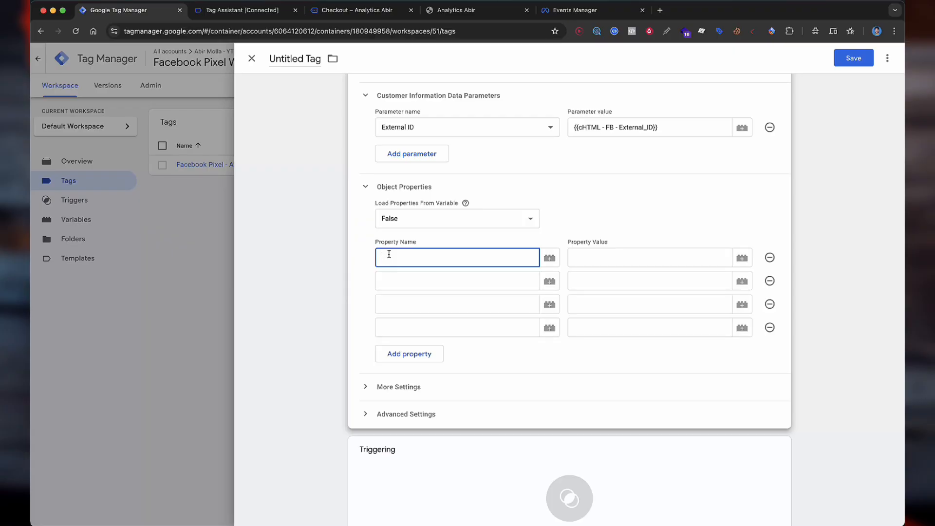
type("content_type")
left_click(387, 280)
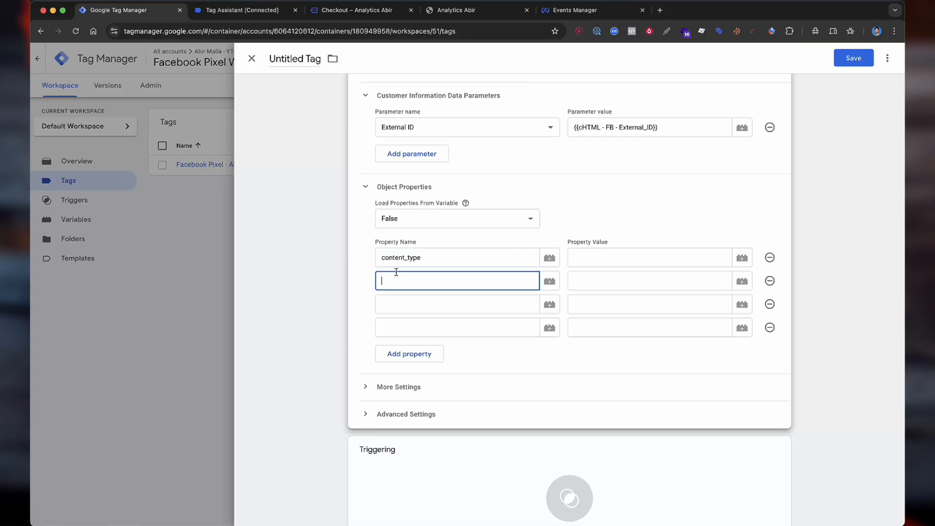
left_click_drag(420, 257, 363, 258)
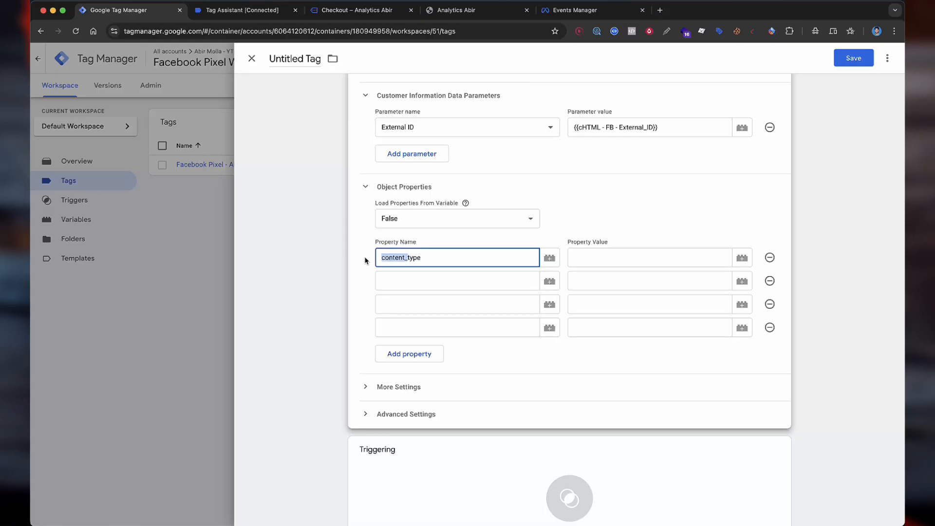
left_click(395, 280)
type("content_")
type("name")
left_click(397, 303)
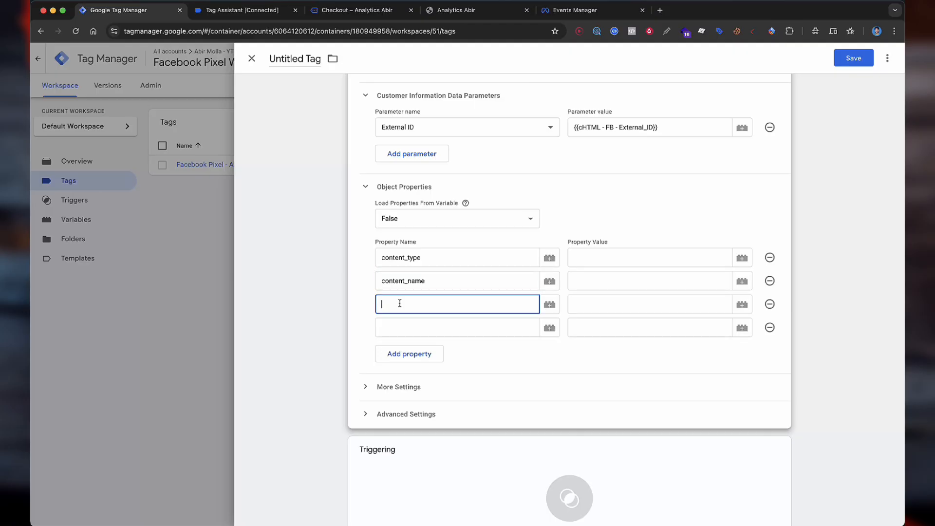
type("content_")
type("id")
Name the fourth object property contents and add two more properties named value and currency
left_click(408, 322)
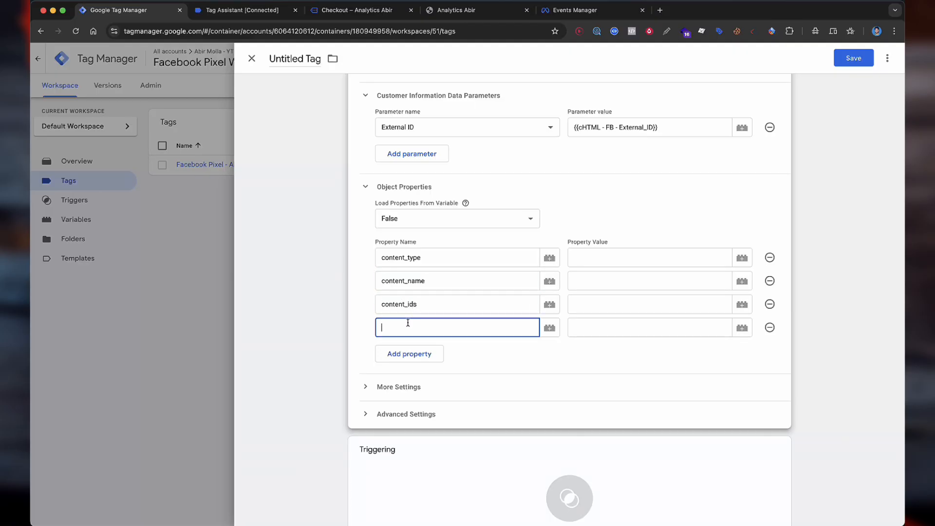
type("content_")
type("category")
left_click_drag(448, 327, 378, 324)
type("contents")
left_click(428, 354)
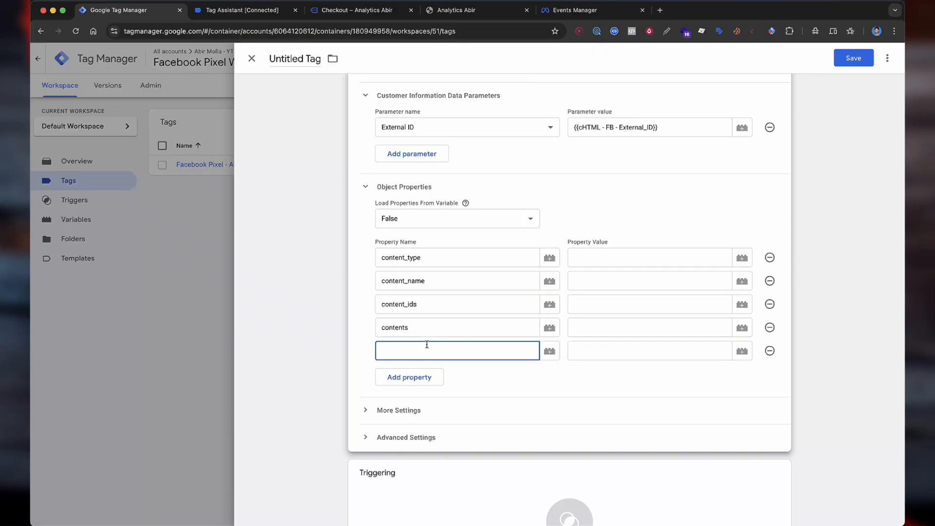
type("value")
left_click(427, 378)
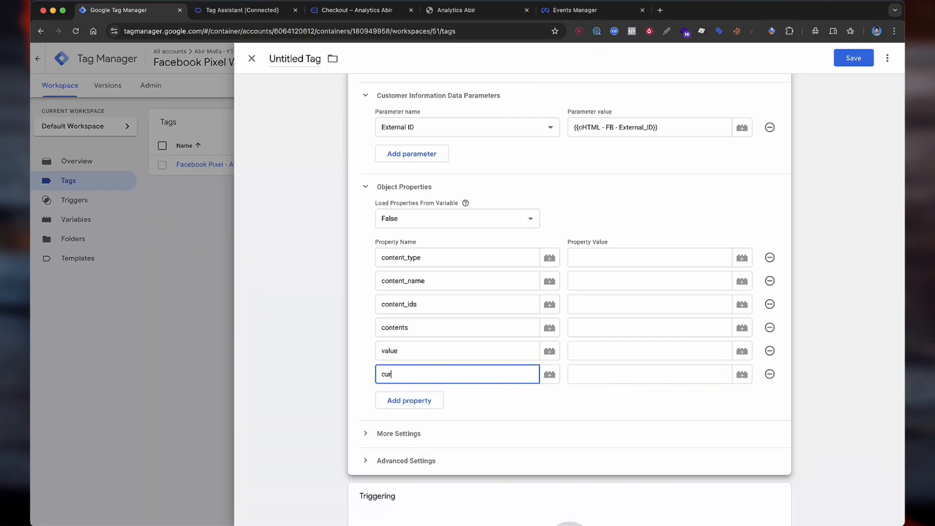
type("currency")
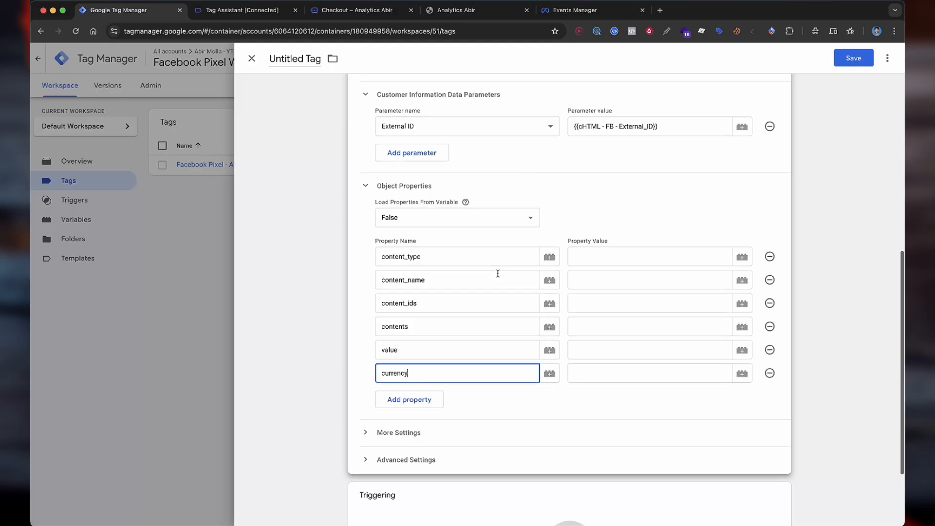
Open the Birdseye Suit Jacket product page in the store, look at Tag Assistant, and return to the tag in Google Tag Manager
scroll(497, 273, "down", 1)
left_click(571, 253)
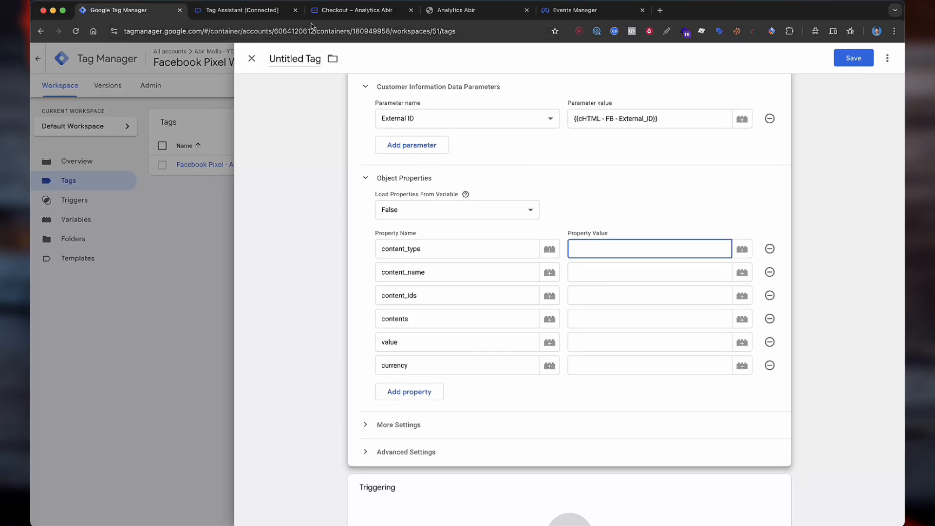
left_click(336, 10)
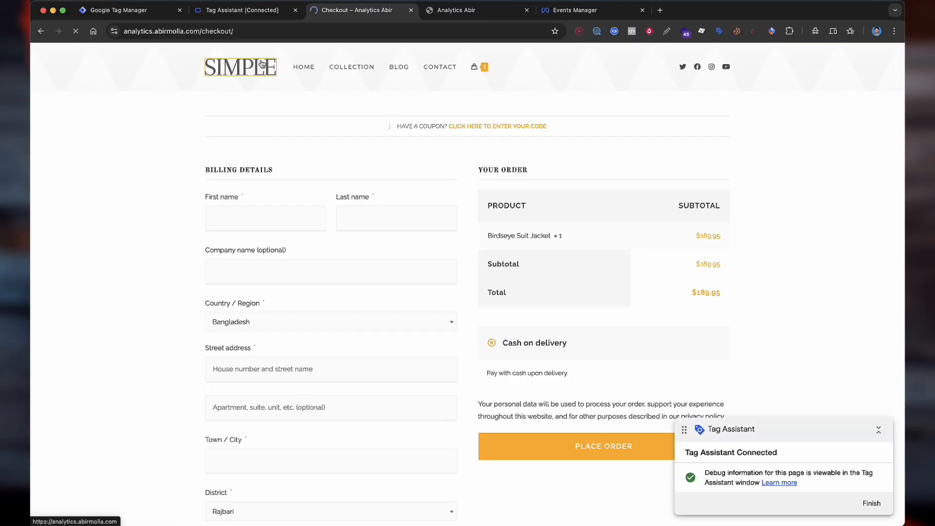
left_click(262, 64)
left_click(313, 165)
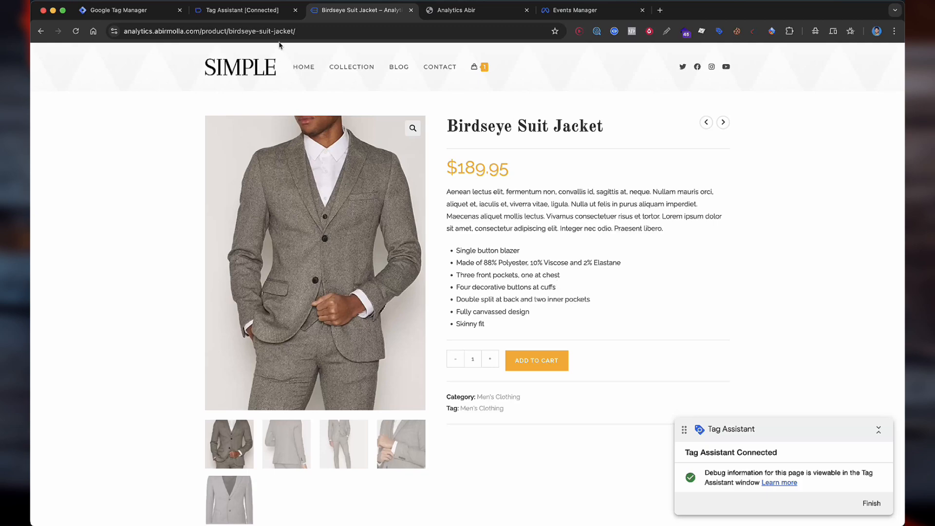
left_click(243, 17)
left_click(147, 14)
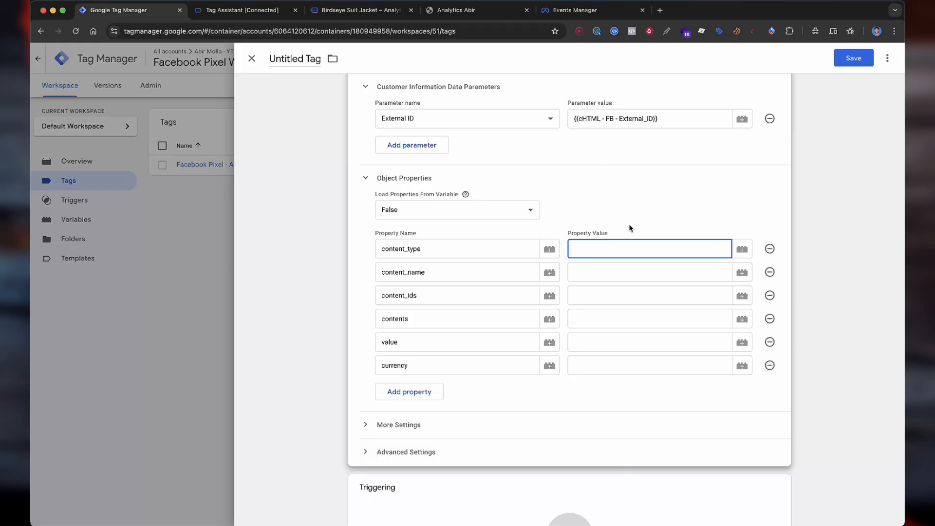
Set content_type to product, content_name to {{Meta Parameter Generator | Content_name}} and content_ids to {{Meta Parameter Generator | Content_ids}}
type("product")
left_click(603, 272)
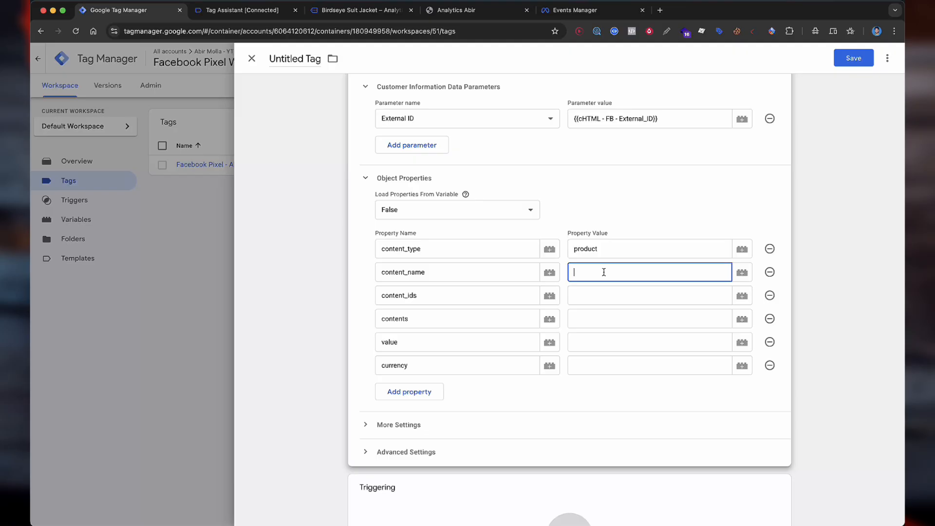
type("{{conte")
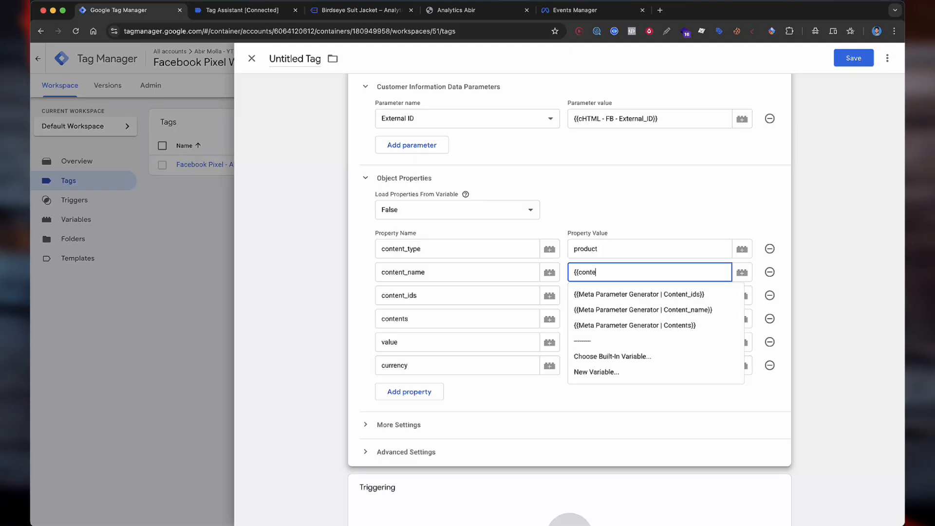
left_click(674, 309)
left_click(661, 304)
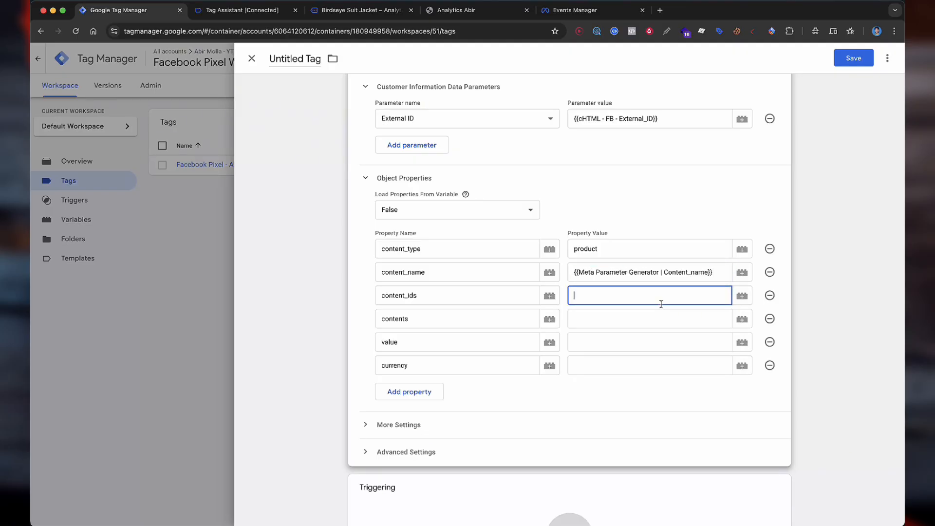
type("{{ids")
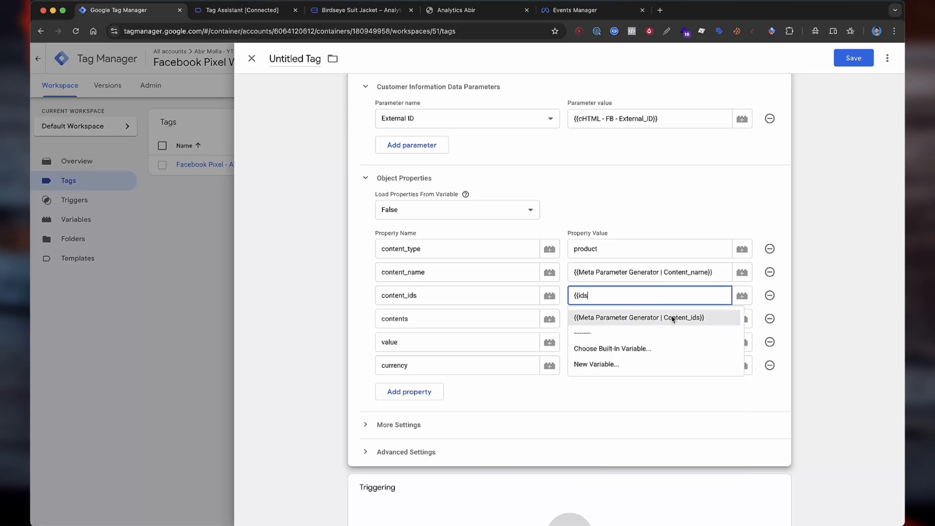
left_click(672, 319)
Set contents to {{Meta Parameter Generator | Contents}} and value to {{Meta Parameter Generator | Price}}
left_click(670, 319)
type("{")
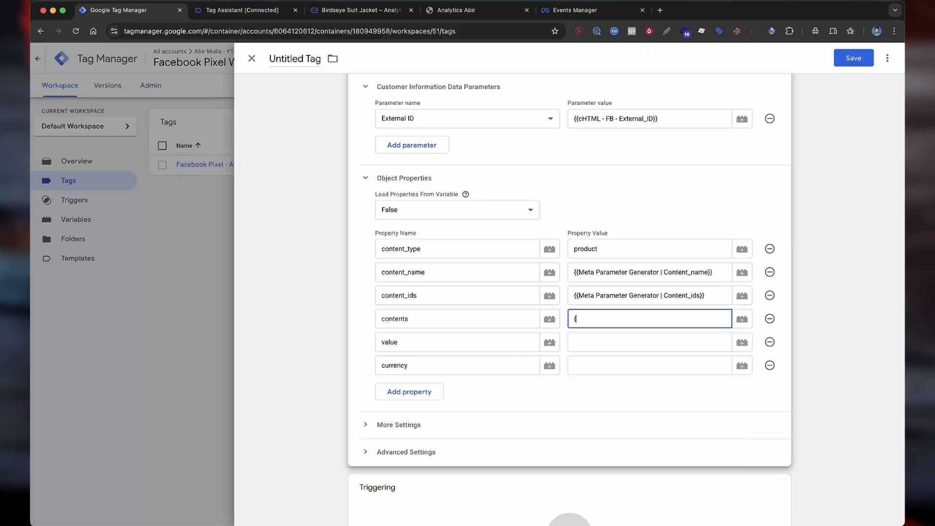
type("{conte")
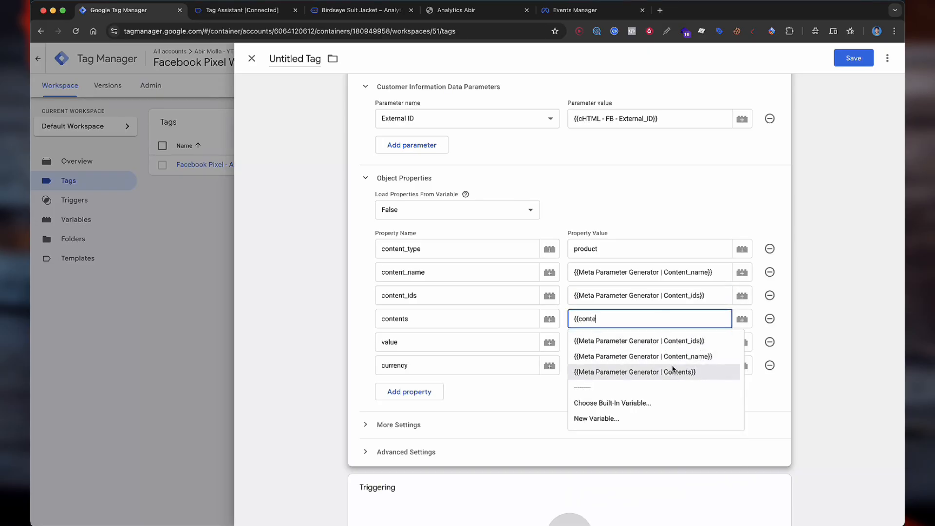
left_click(673, 368)
left_click(640, 347)
type("{{value")
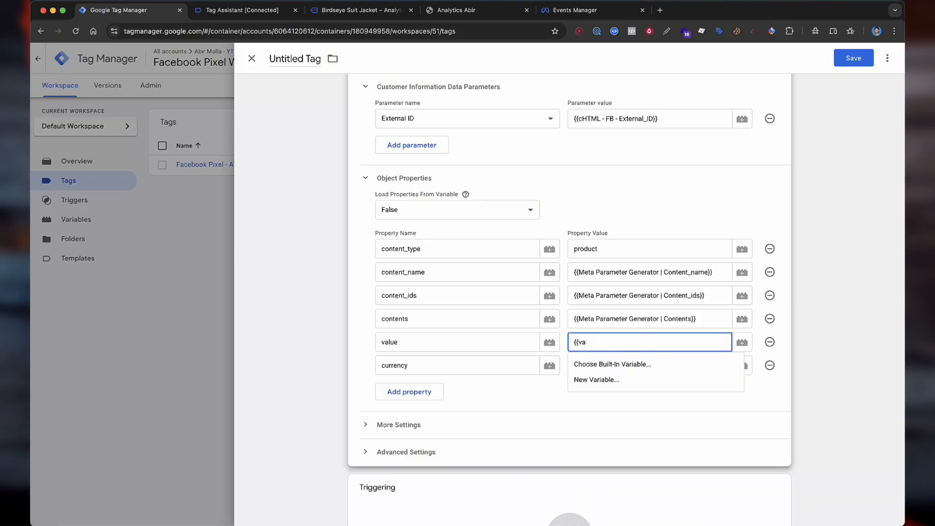
key("BackSpace")
key("BackSpace")
type("pri")
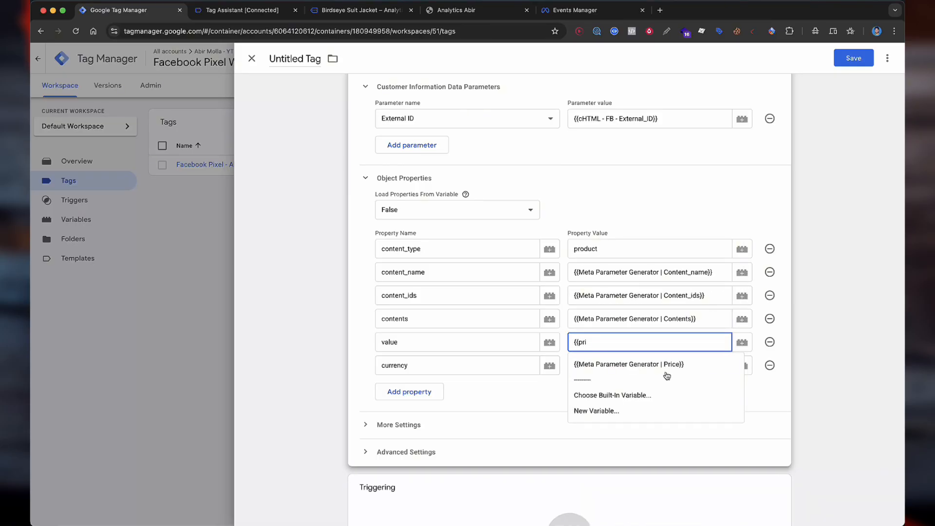
left_click(609, 364)
left_click(617, 371)
type("{{")
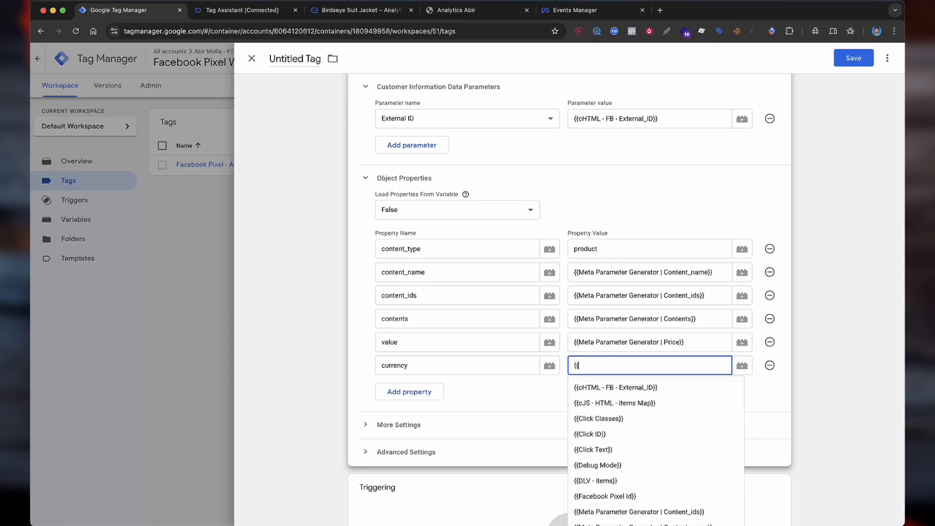
type("cure")
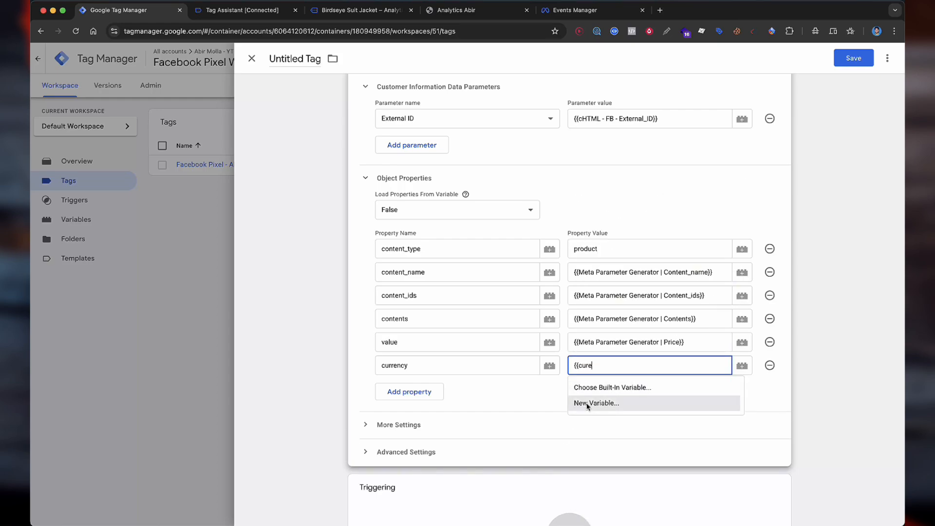
double_click(627, 373)
key("BackSpace")
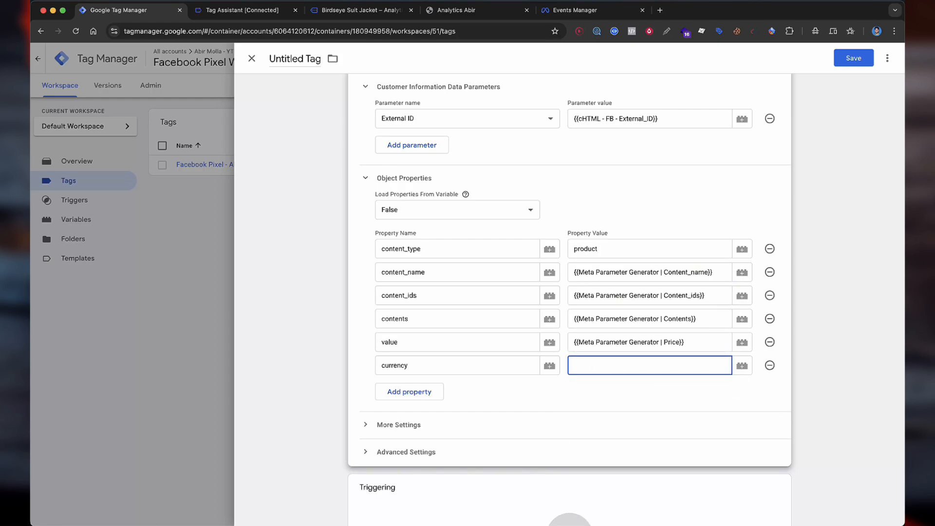
Start a new variable for the currency property's value with the type Data Layer Variable, keeping Version 2
left_click(739, 366)
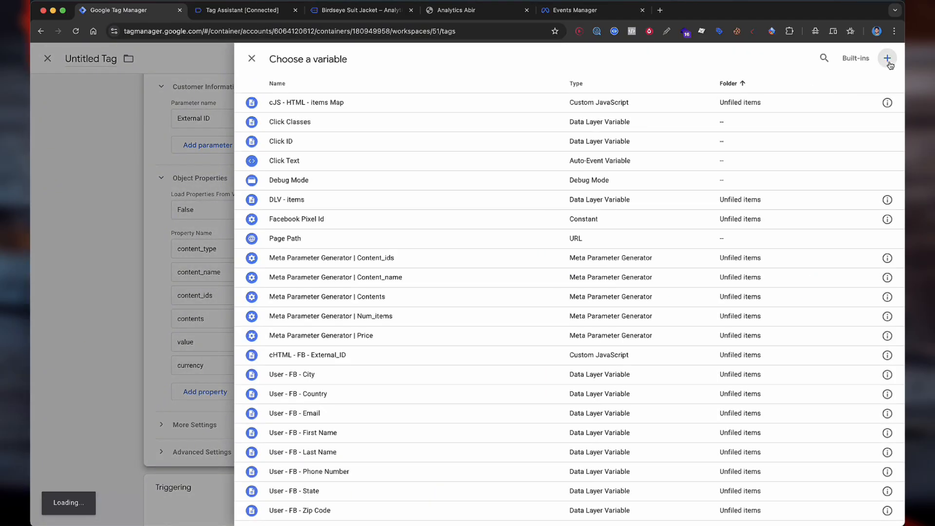
left_click(887, 58)
left_click(409, 180)
scroll(685, 271, "down", 2)
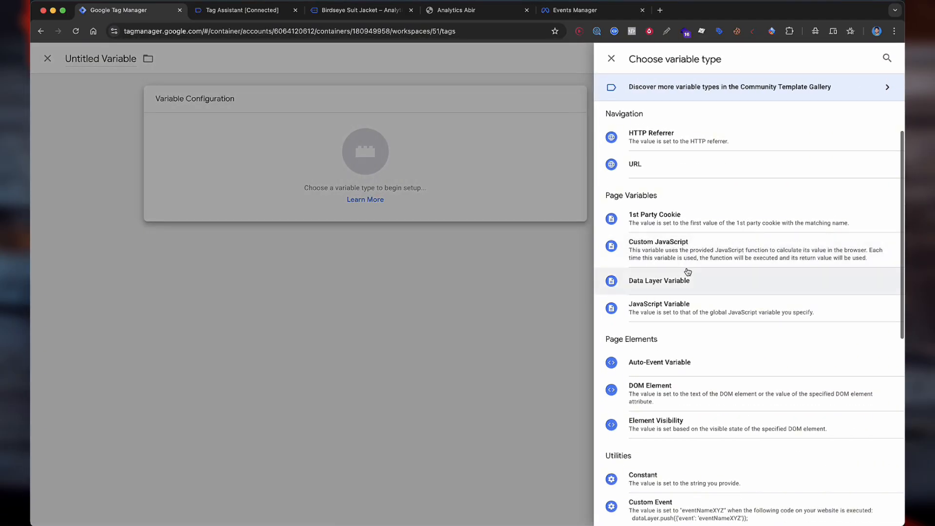
left_click(676, 287)
left_click(396, 236)
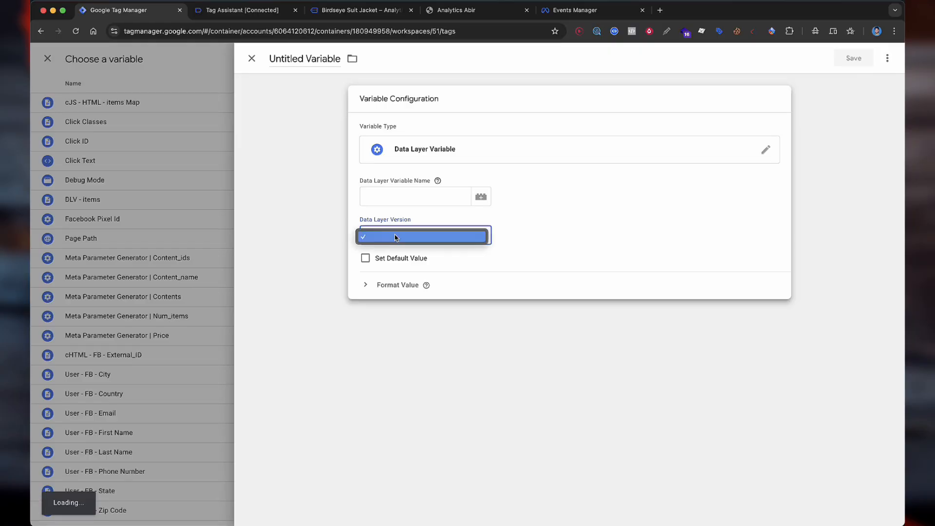
left_click(396, 236)
Check the begin_checkout data layer in Tag Assistant and set the Data Layer Variable Name to ecommerce.currency in Google Tag Manager
left_click(380, 196)
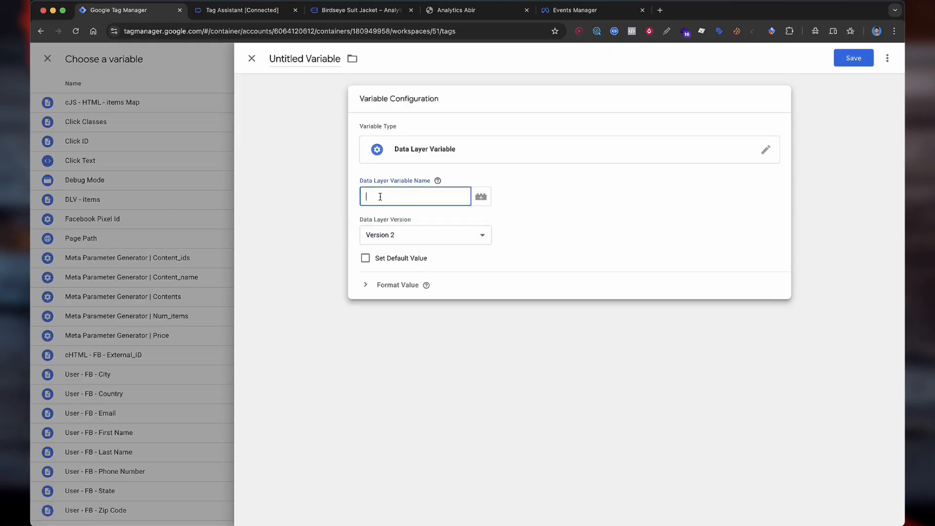
left_click(245, 8)
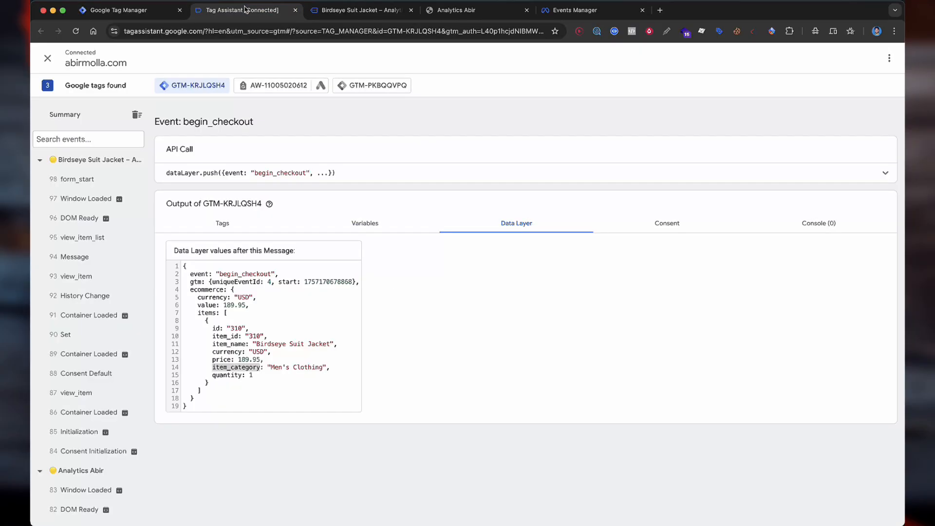
left_click(117, 10)
type("e")
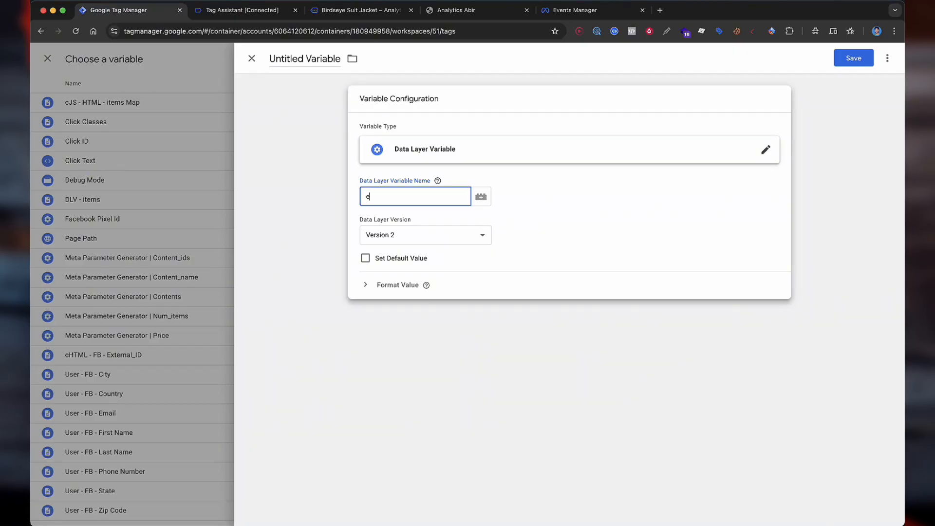
type("commerce.currency")
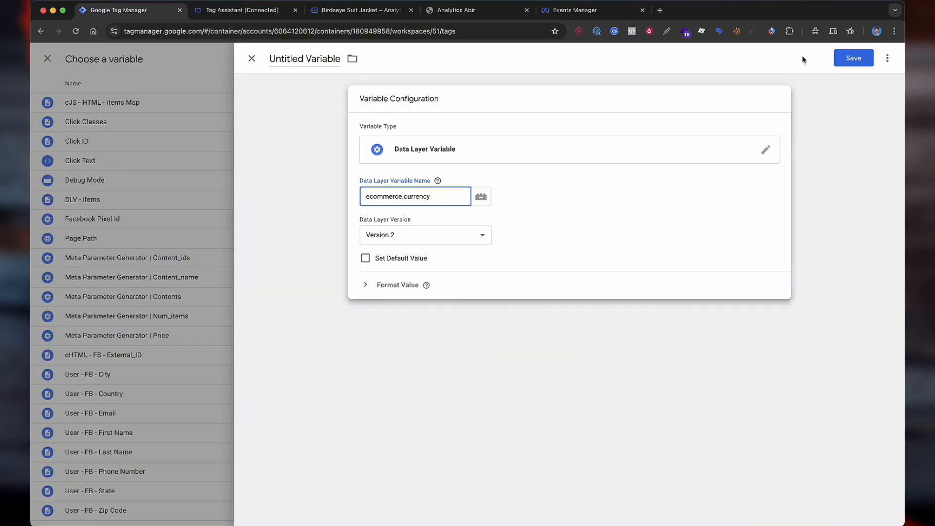
Save the new variable under the name DLV - Currency
left_click(848, 58)
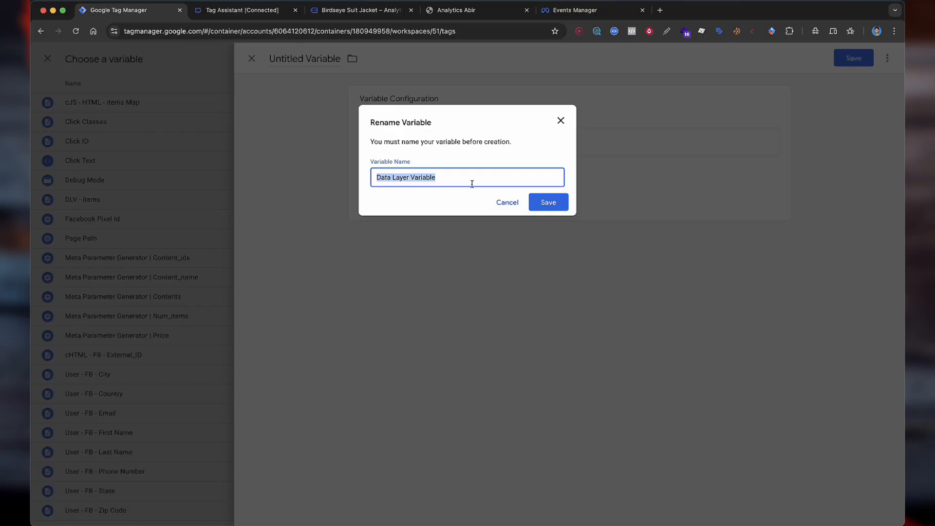
type("DLV - Currency")
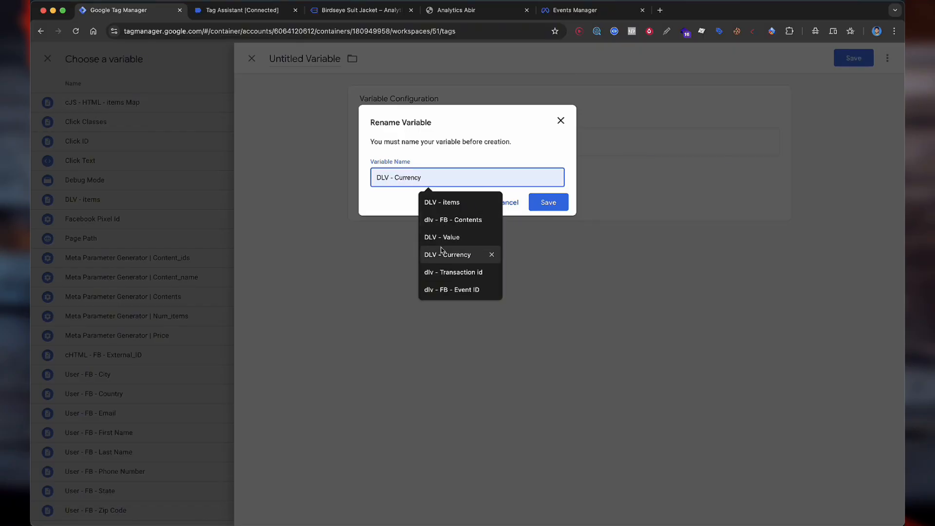
left_click(431, 254)
left_click(539, 199)
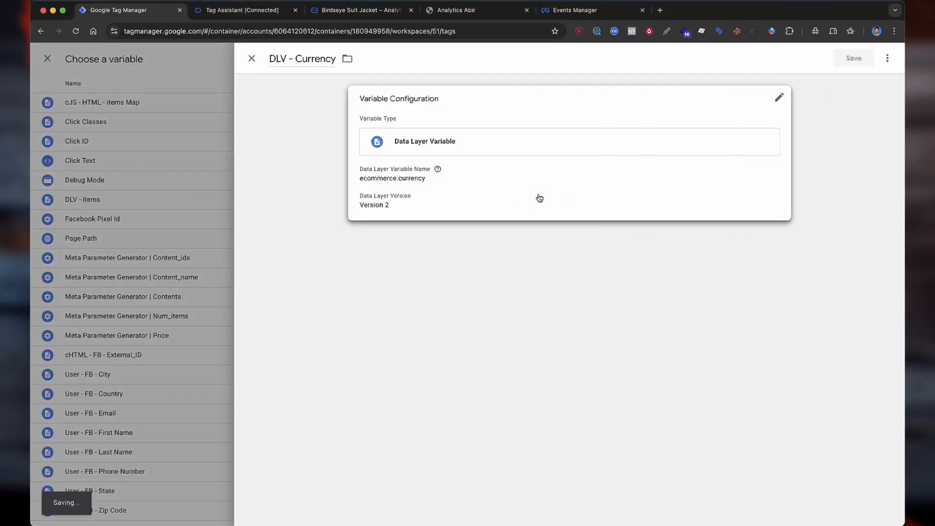
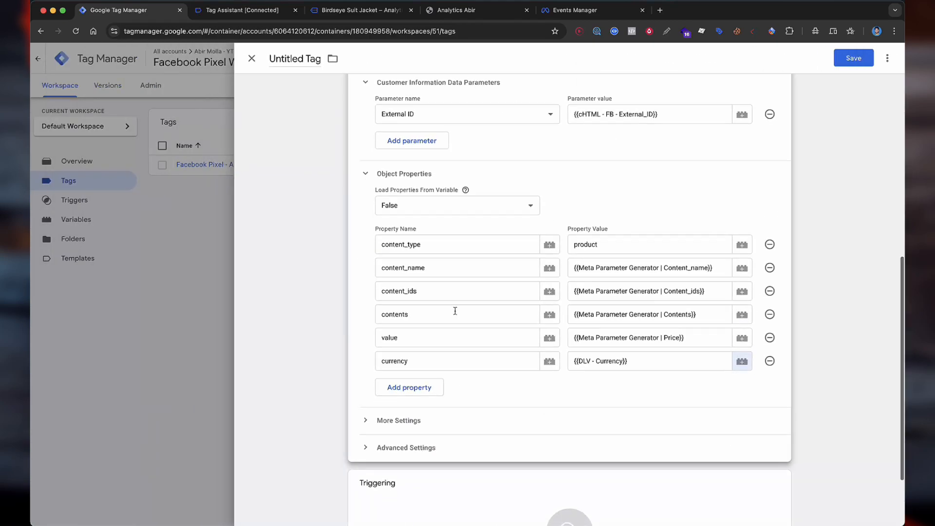
Assign the Custom Event - ViewCart trigger to the ViewContent tag
scroll(455, 311, "down", 2)
left_click(412, 442)
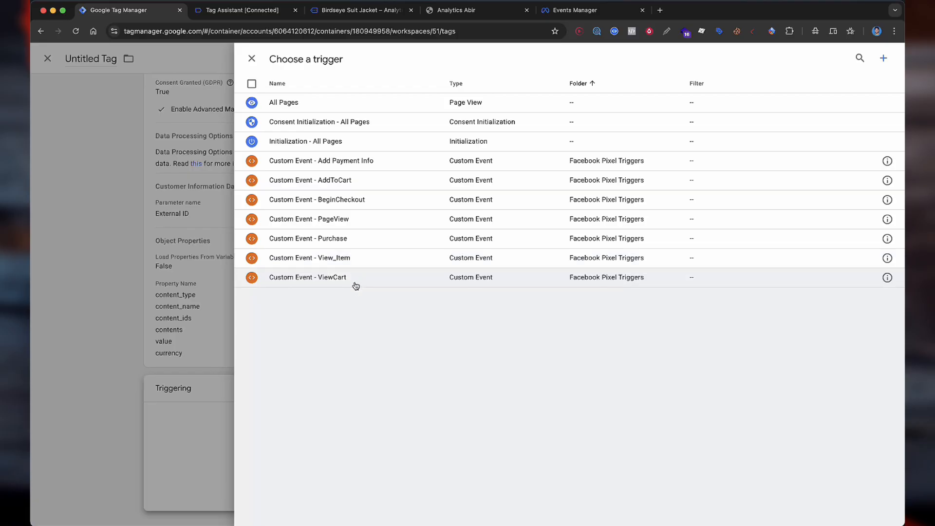
left_click(356, 277)
Save the tag under the name Facebook Pixel - ViewContent
scroll(660, 208, "up", 8)
left_click(853, 58)
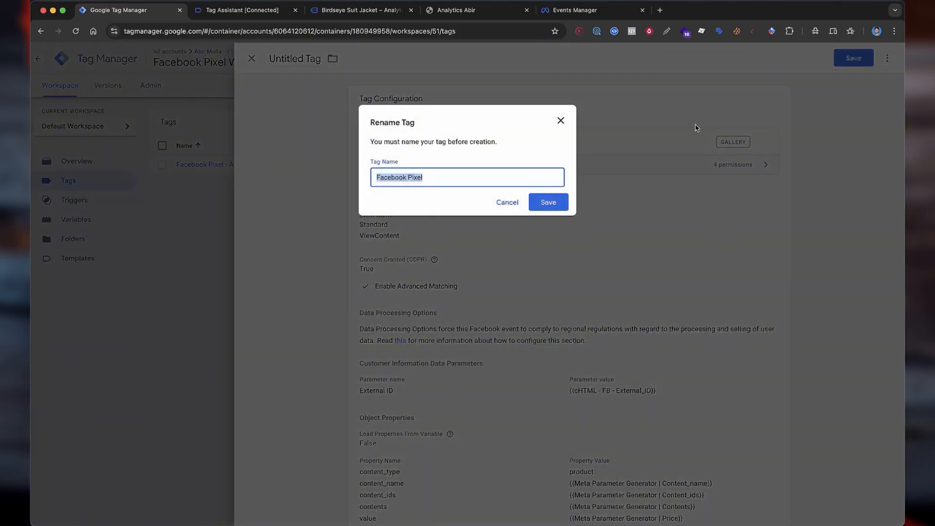
left_click(482, 177)
left_click(495, 238)
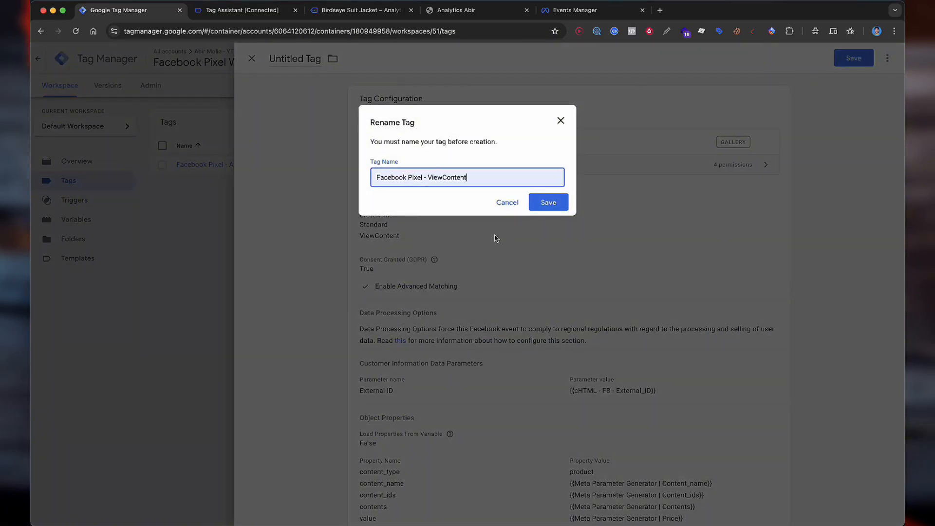
left_click(538, 201)
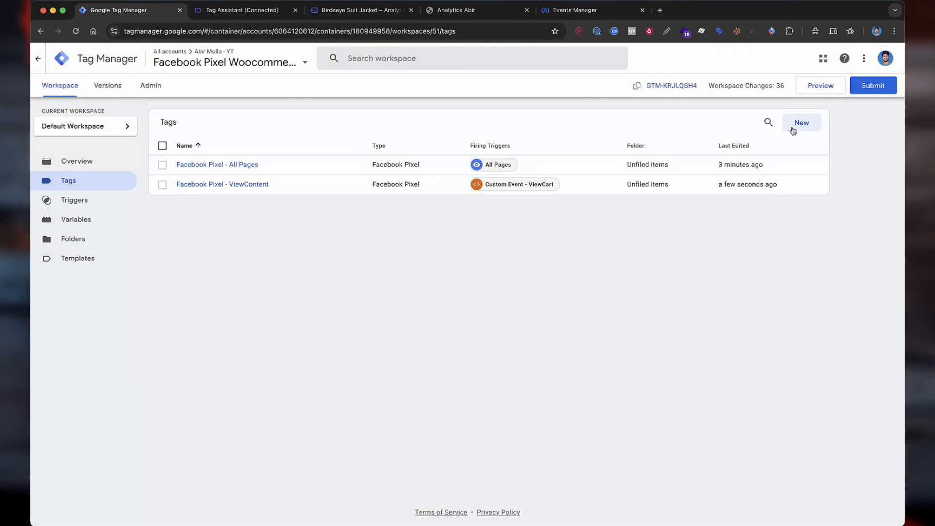
Create a new tag of the type Facebook Pixel and set its pixel ID to {{Facebook Pixel Id}}
left_click(793, 130)
left_click(584, 144)
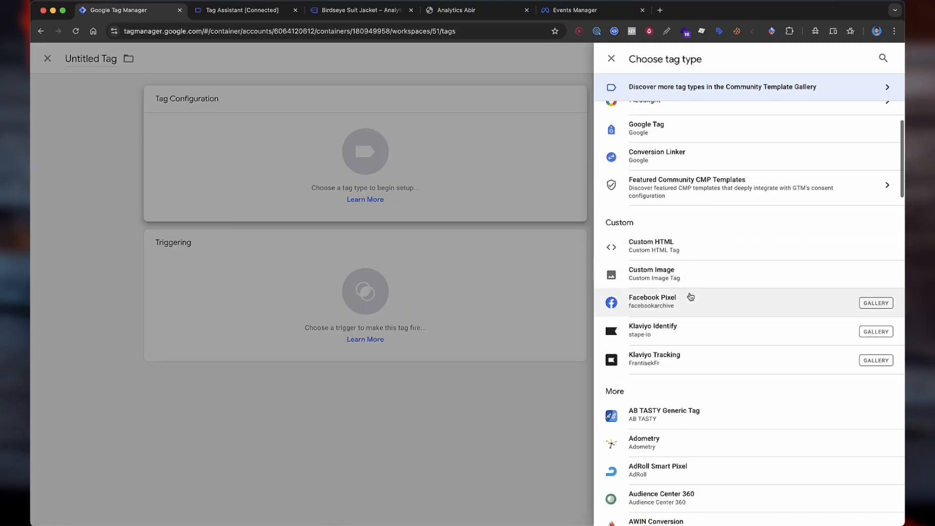
left_click(691, 296)
left_click(416, 223)
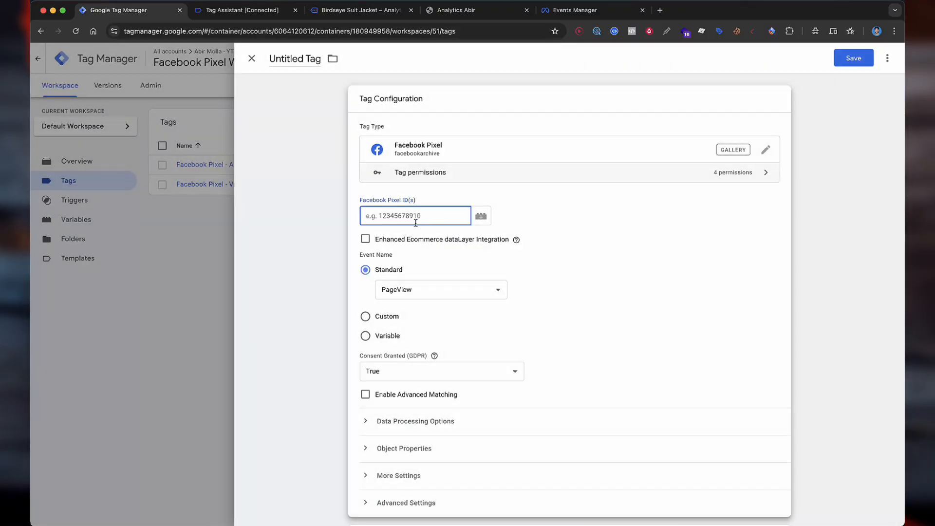
type("{{face")
left_click(414, 236)
Set the tag's standard event to AddToCart and enable Advanced Matching
scroll(556, 204, "down", 1)
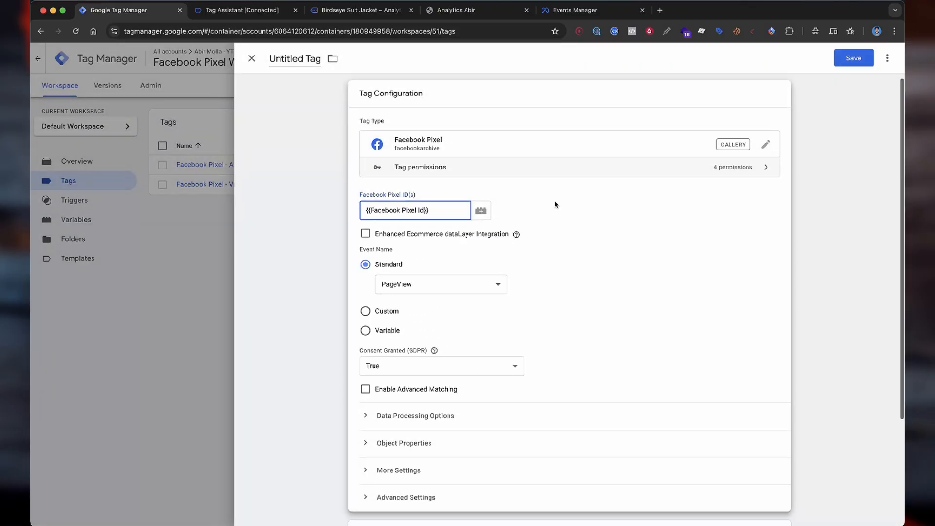
left_click(439, 243)
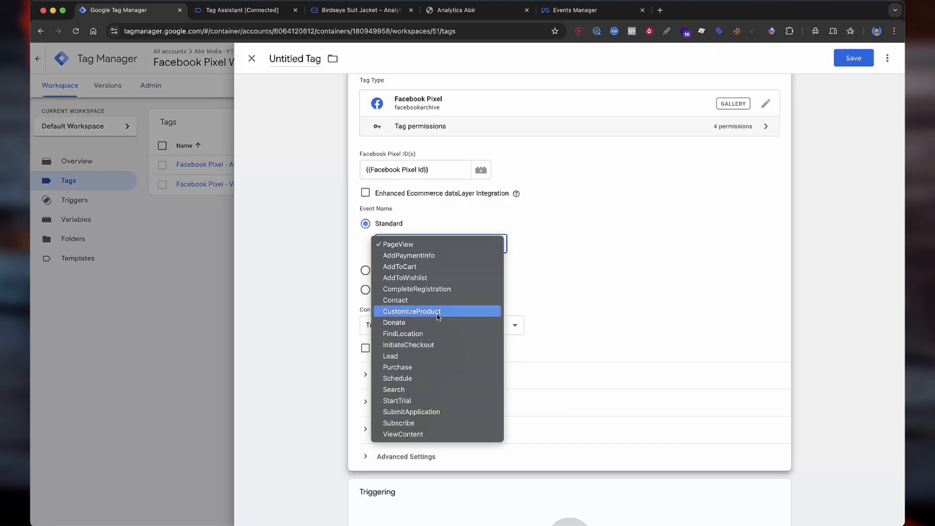
left_click(453, 266)
scroll(554, 255, "down", 2)
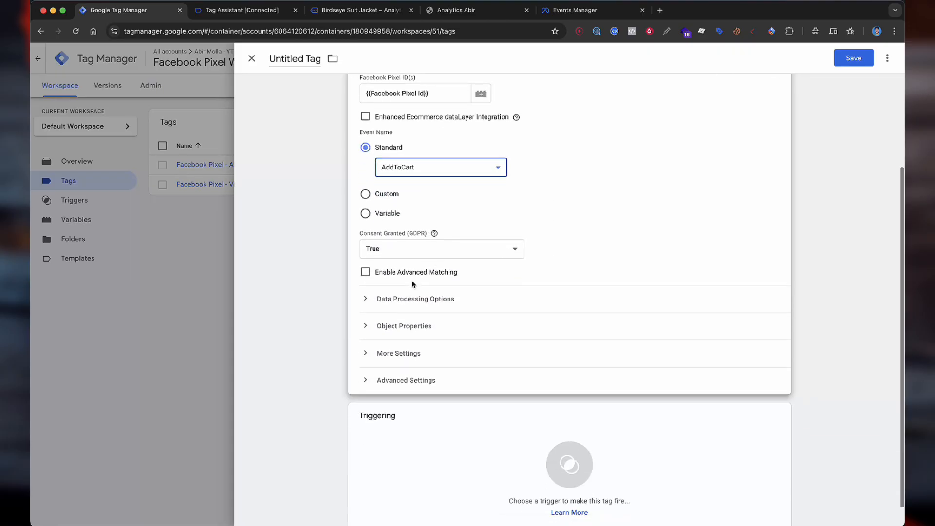
left_click(380, 277)
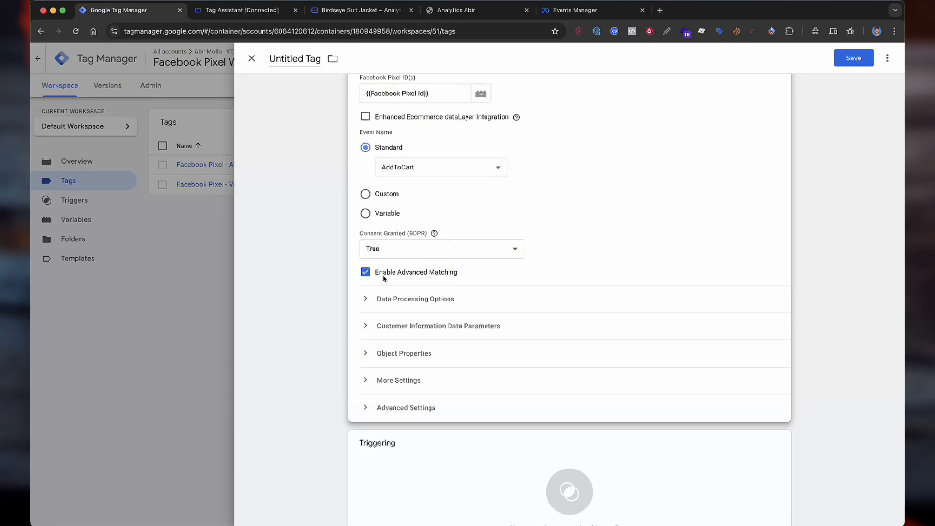
Add a customer information parameter named External ID with the value {{cHTML - FB - External_ID}}
scroll(433, 305, "down", 1)
left_click(430, 314)
left_click(436, 343)
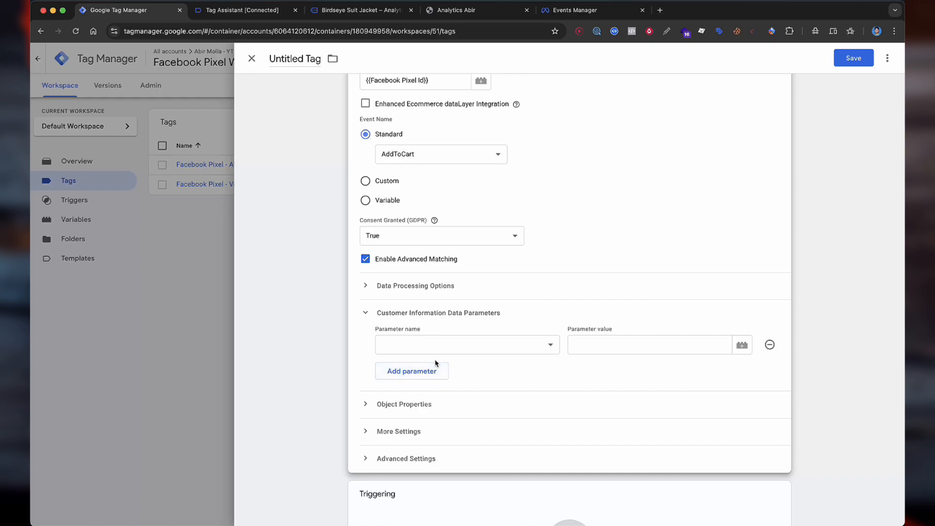
left_click(436, 347)
left_click(422, 402)
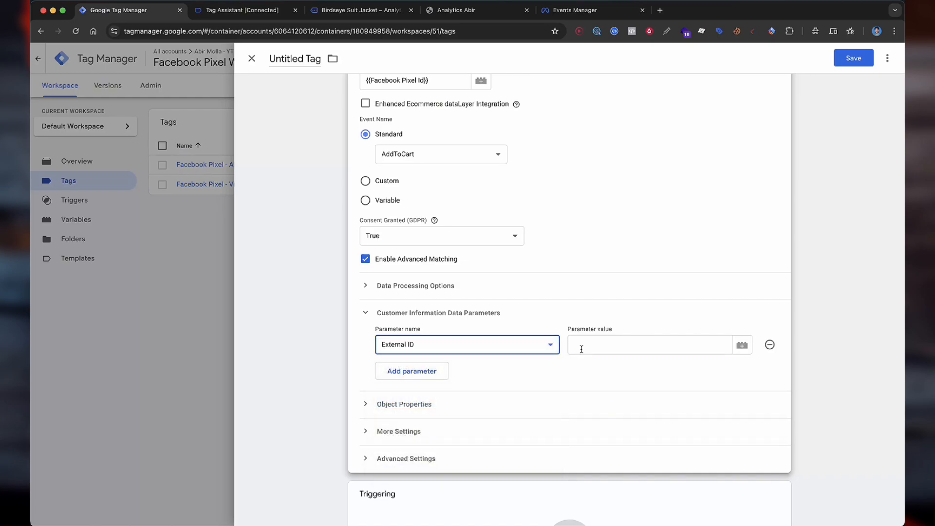
left_click(581, 349)
type("{{exter")
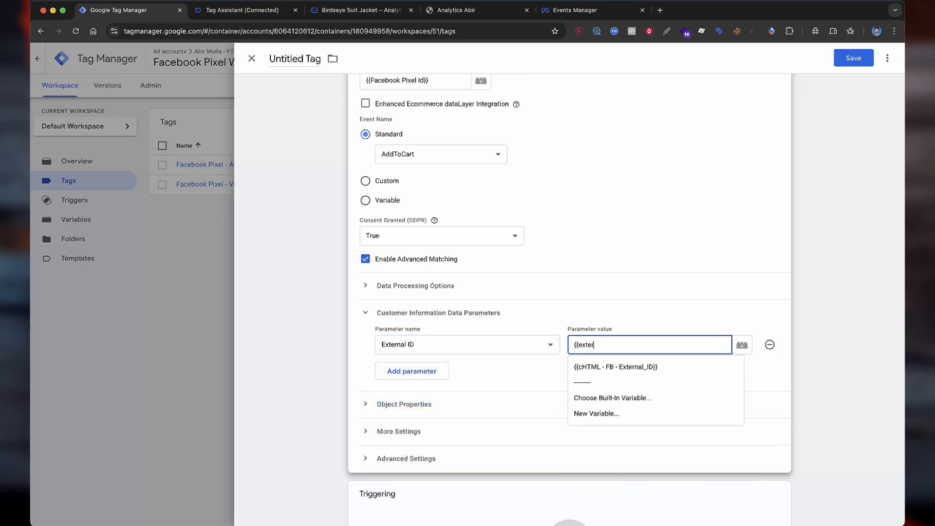
left_click(615, 366)
Add five empty property rows to the AddToCart tag's Object Properties
scroll(436, 331, "down", 2)
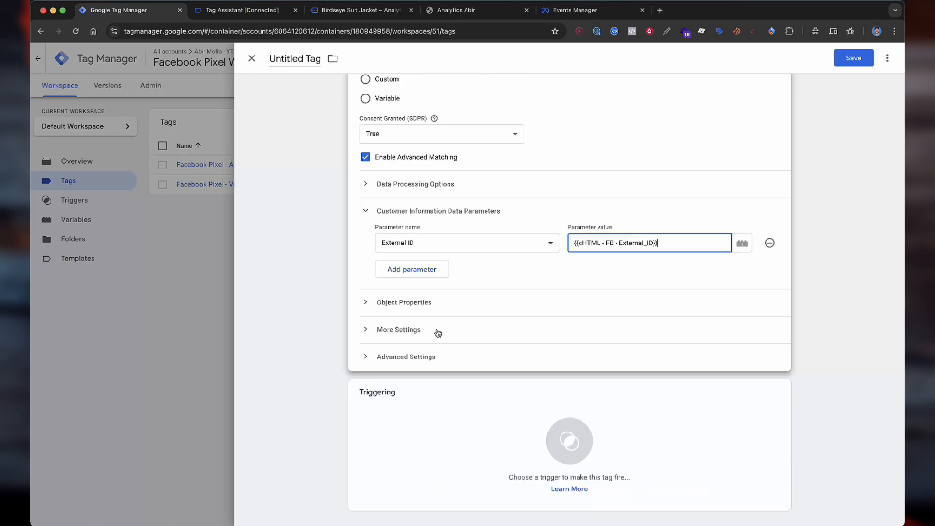
left_click(409, 303)
left_click(411, 376)
left_click(410, 398)
left_click(410, 421)
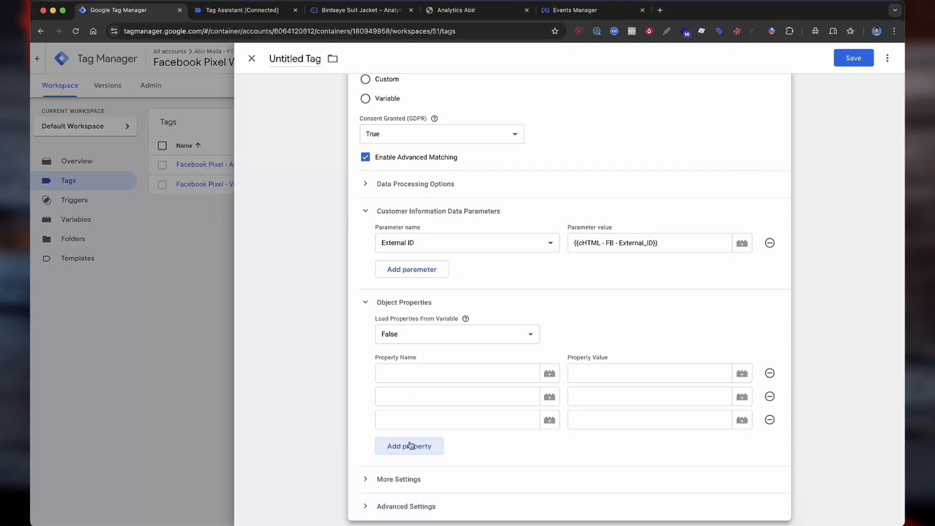
left_click(411, 445)
left_click(411, 468)
Name the first three object properties content_type, content_name and content_ids
scroll(487, 357, "down", 1)
left_click(456, 327)
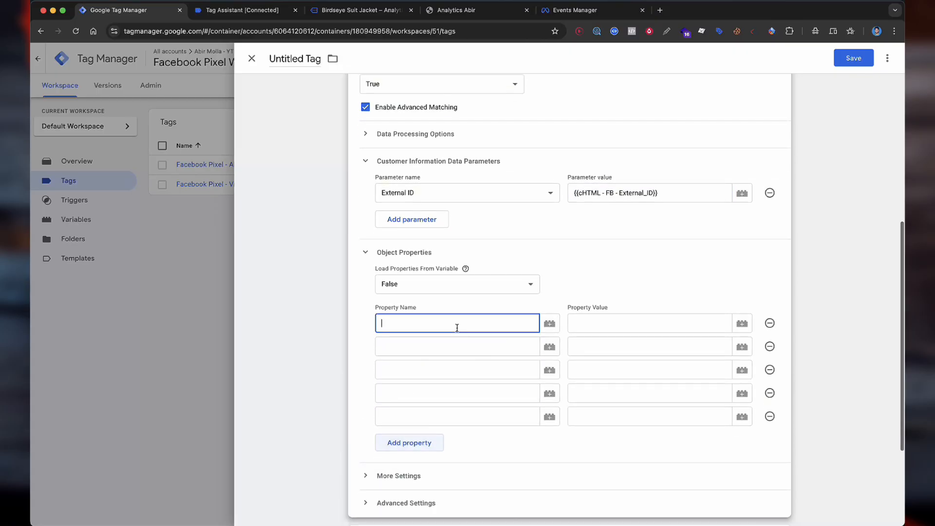
scroll(457, 328, "down", 1)
type("cont")
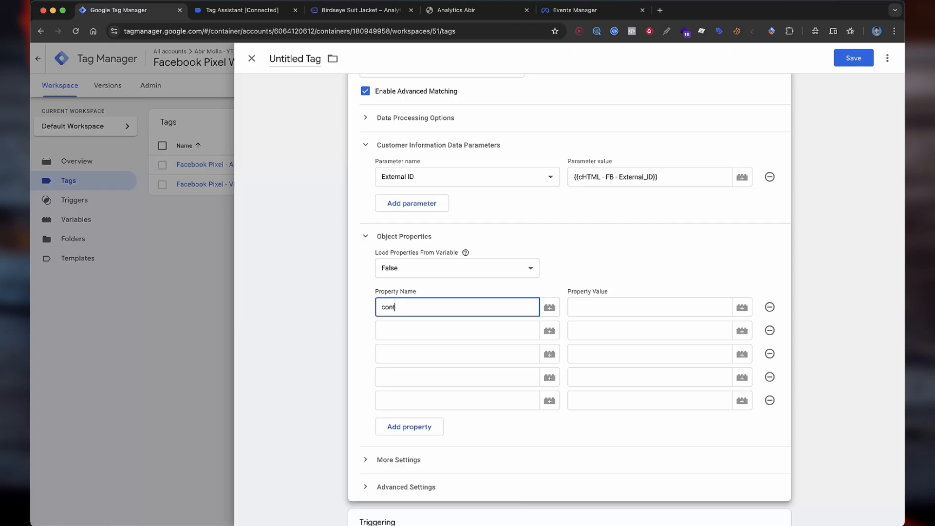
type("ent_type")
left_click(458, 348)
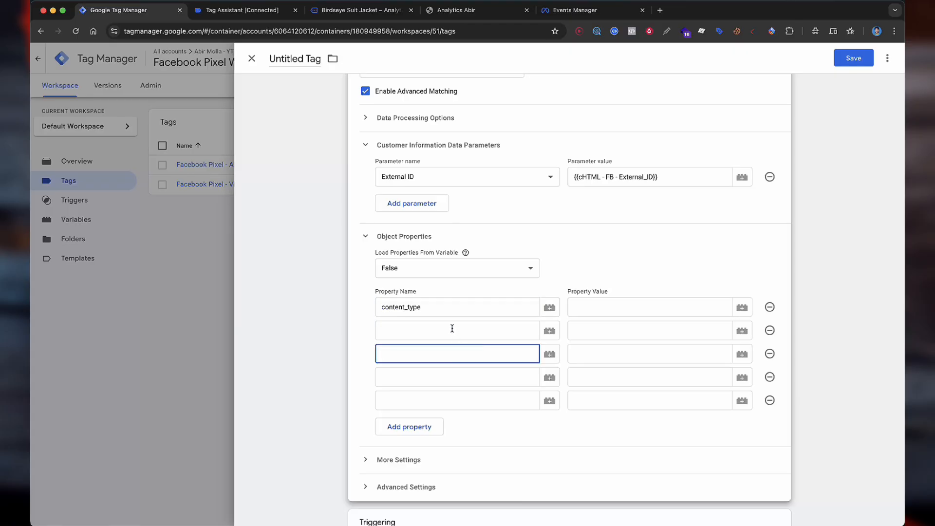
left_click(452, 329)
type("content_name")
left_click(437, 352)
type("content_")
Name the fourth and fifth object properties contents and value, and add a sixth property named price
left_click(424, 369)
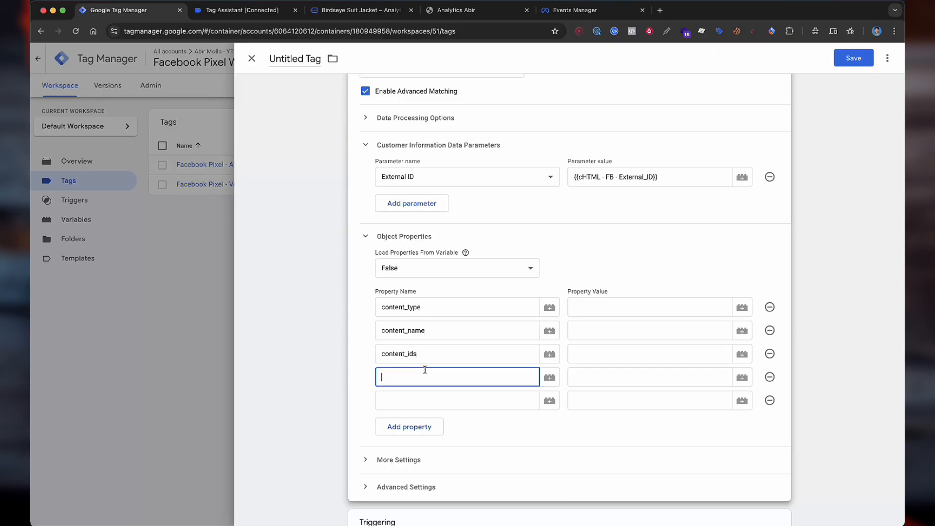
type("content_")
key("super+a")
type("c")
left_click(421, 398)
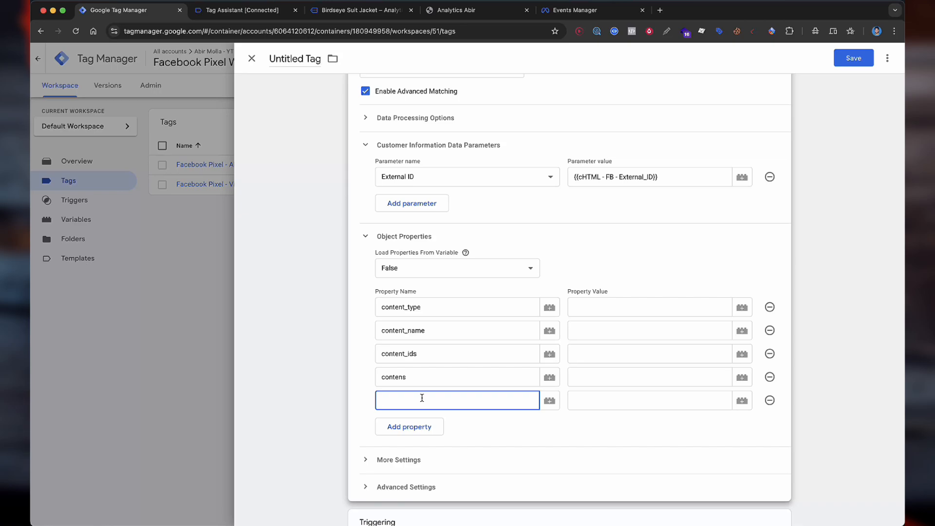
left_click(429, 377)
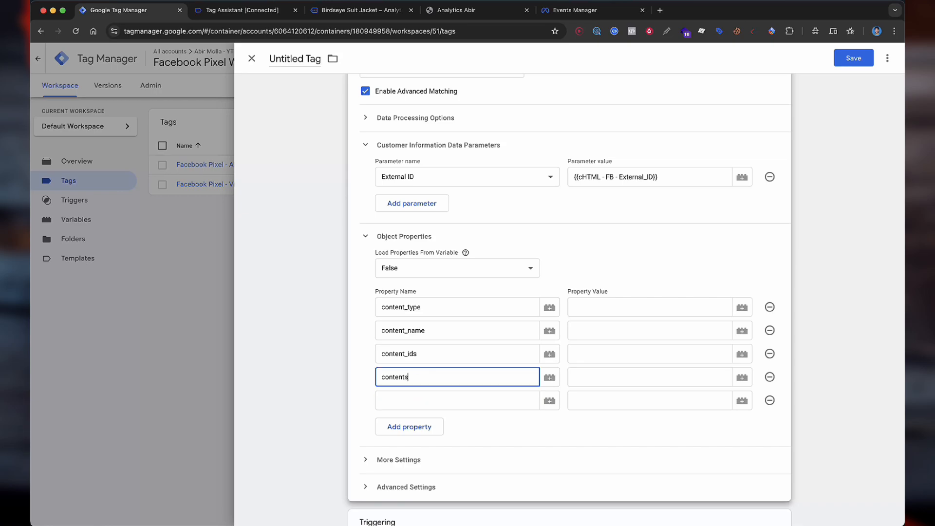
left_click(425, 402)
type("value")
left_click(427, 427)
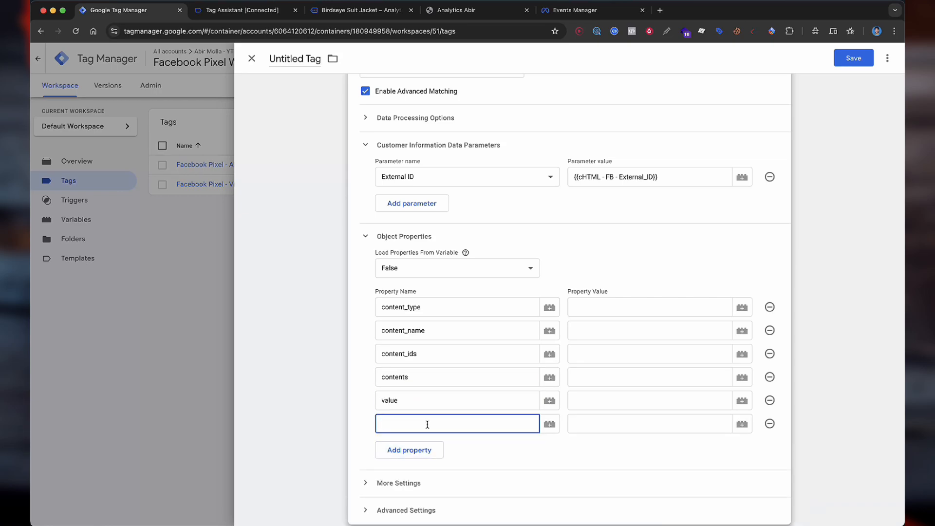
type("price")
scroll(511, 380, "down", 2)
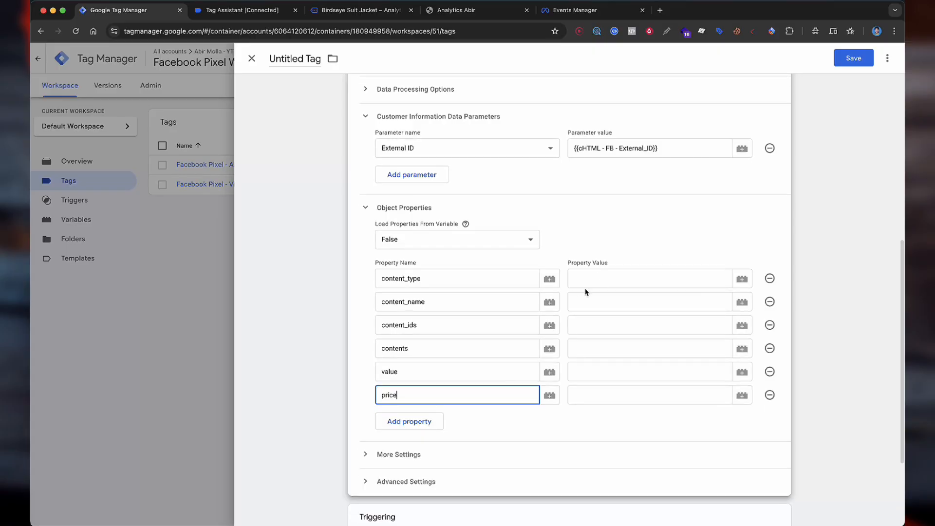
left_click(599, 279)
type("{{")
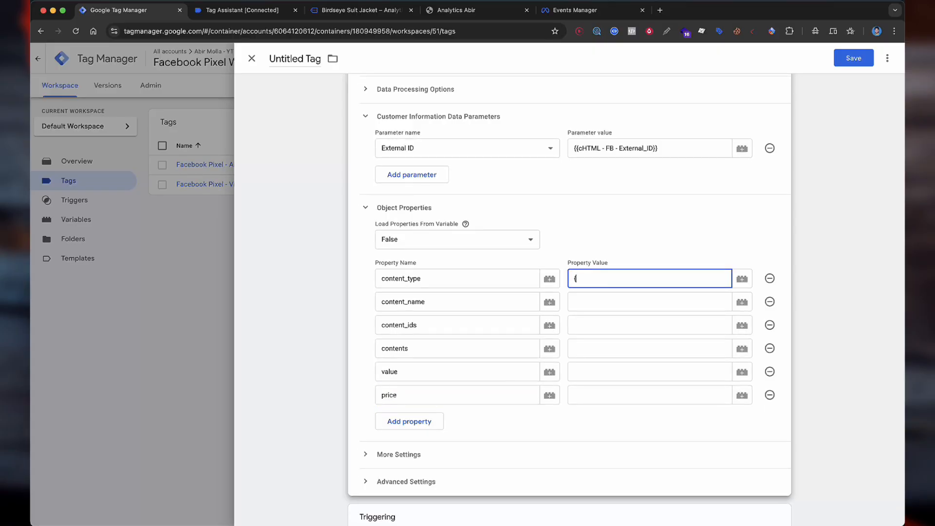
key("BackSpace")
key("BackSpace")
Create a new variable for the content_type property's value, with the type Constant and the value product
left_click(742, 278)
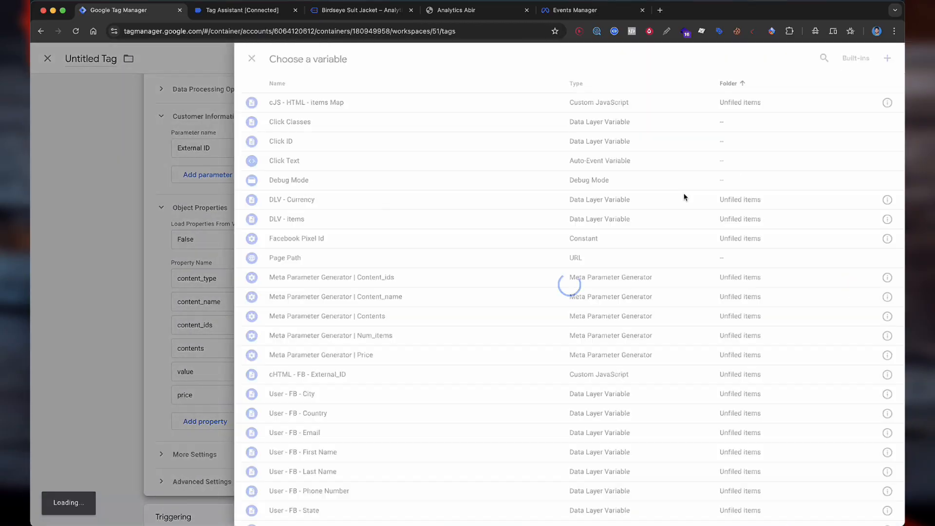
left_click(887, 58)
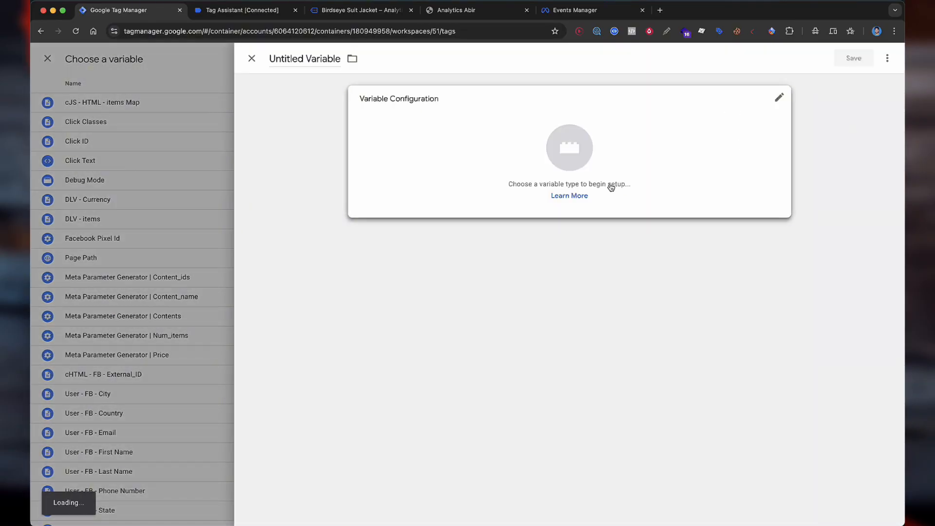
left_click(606, 183)
scroll(666, 359, "down", 2)
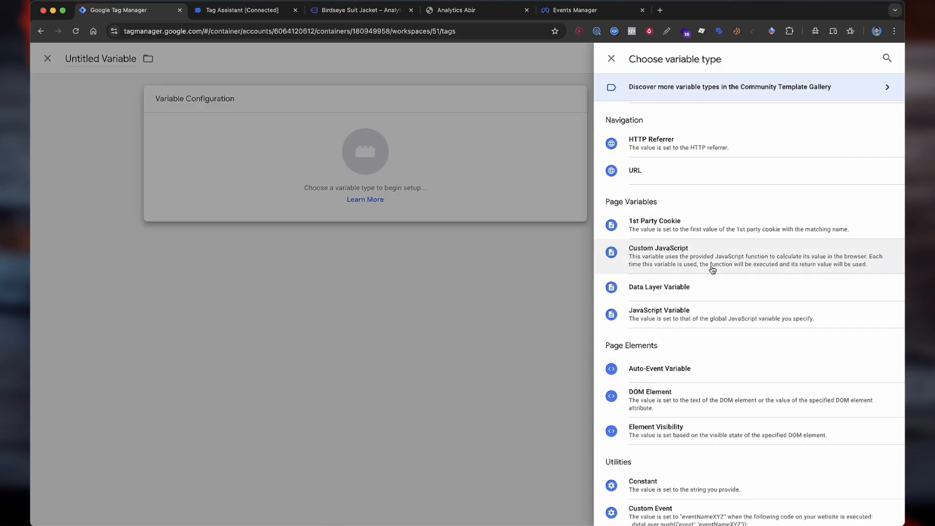
scroll(691, 370, "down", 1)
left_click(674, 441)
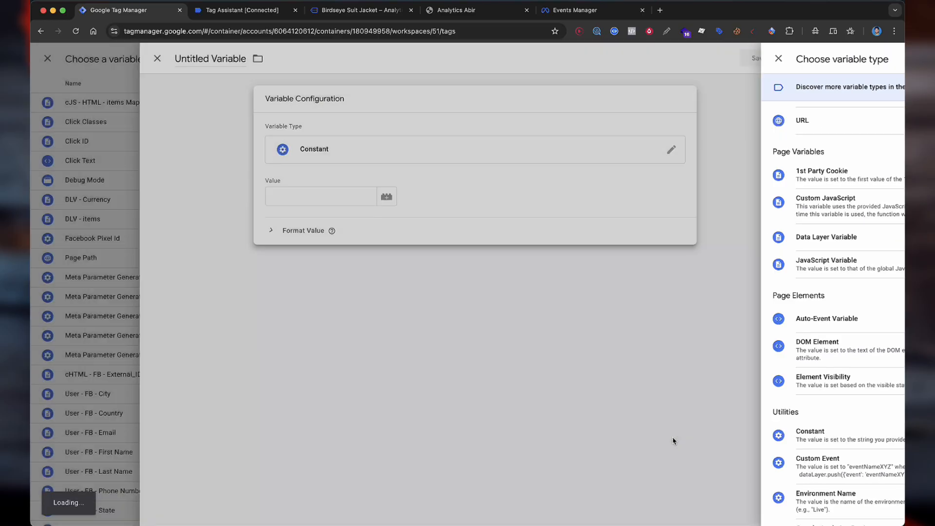
type("prodcu")
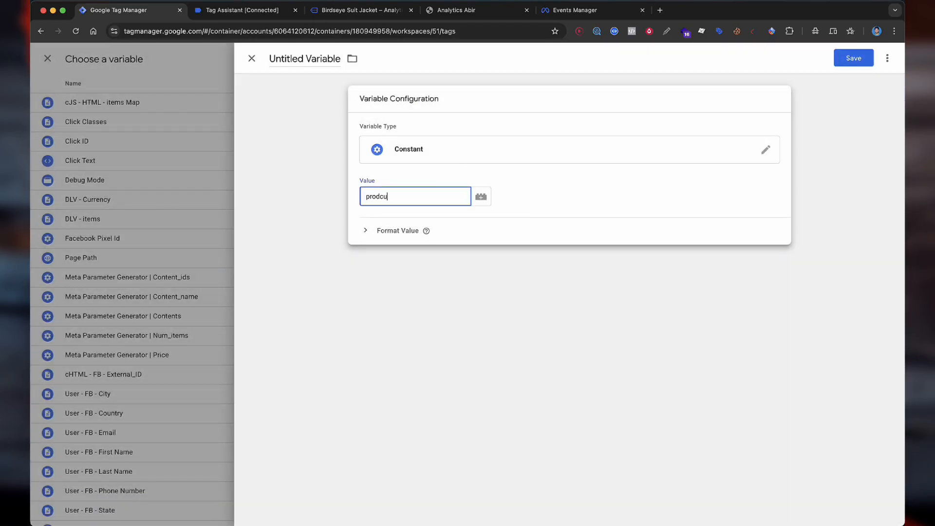
type("uct")
Save the constant variable under the name dlv - FB - Product_type
left_click(426, 231)
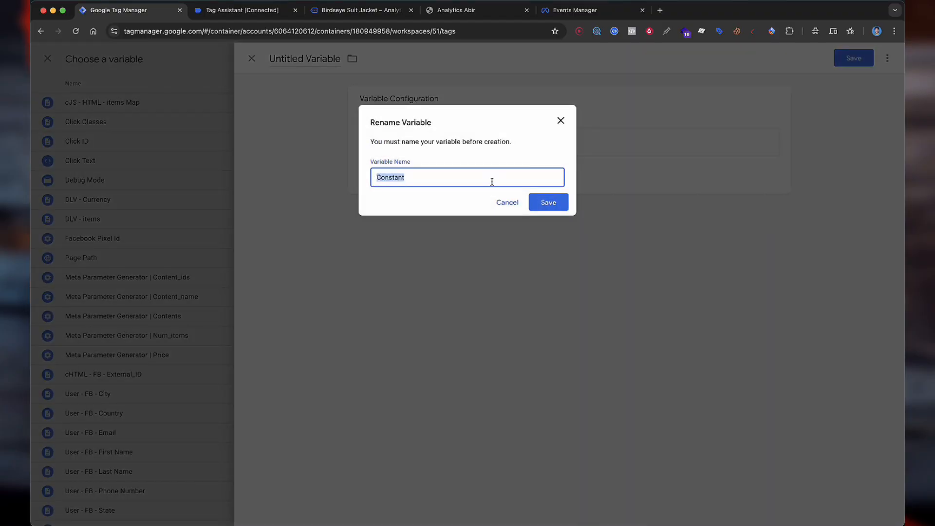
type("dlv - FB -")
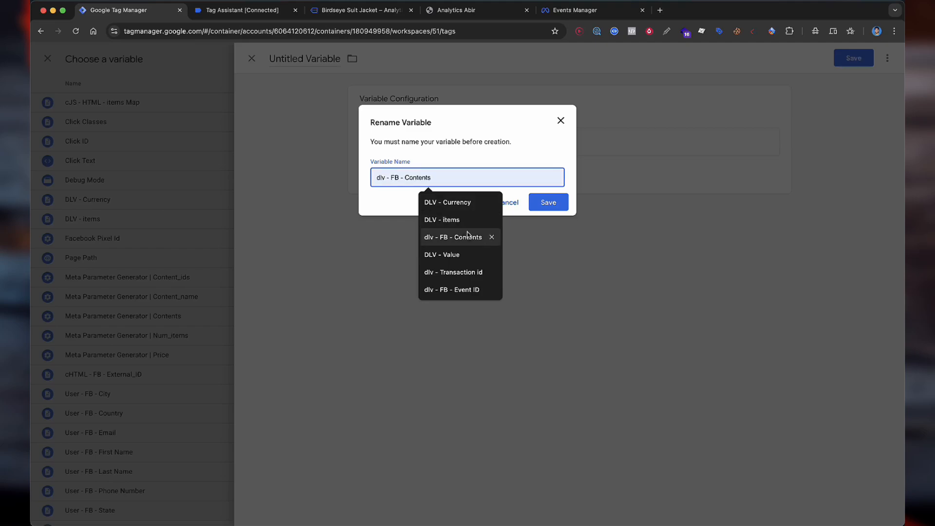
left_click(487, 237)
double_click(423, 180)
type("Product_typ")
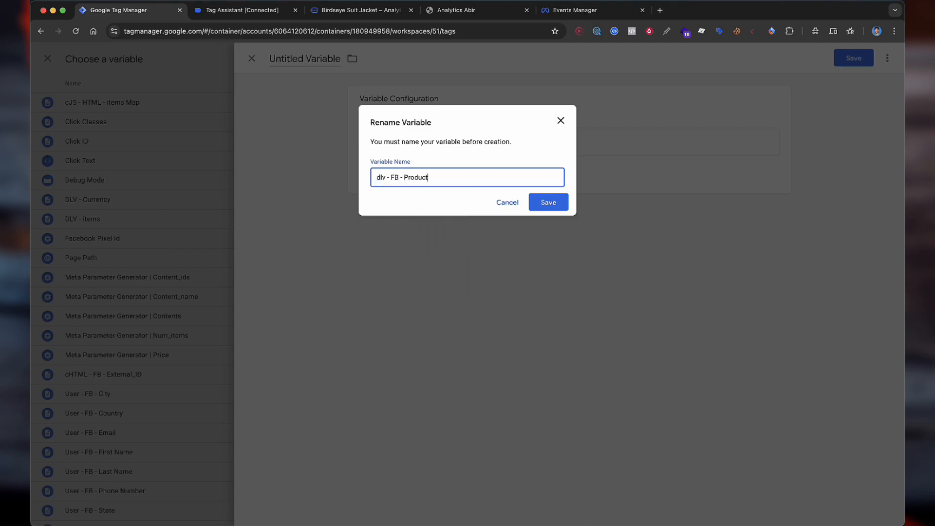
left_click(548, 203)
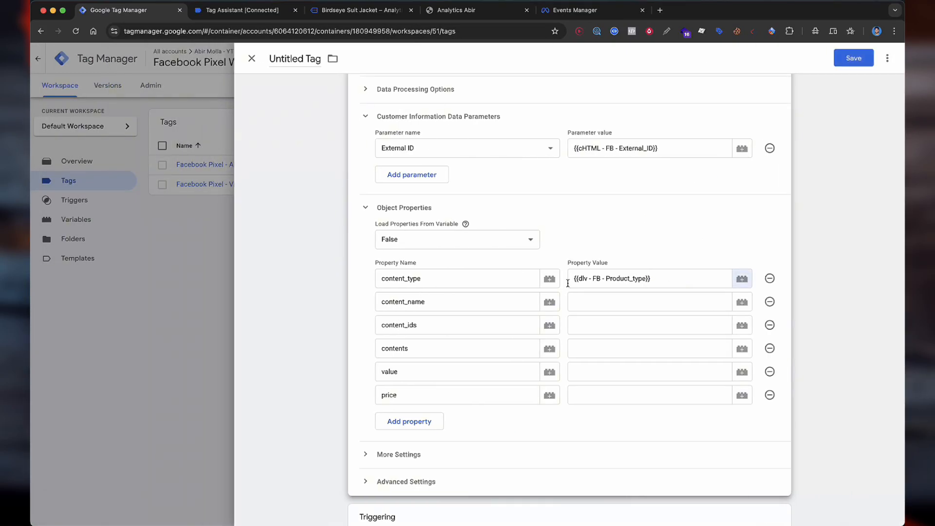
Set content_name to {{Meta Parameter Generator | Content_name}} and content_ids to {{Meta Parameter Generator | Content_ids}}
left_click(620, 304)
type("{{")
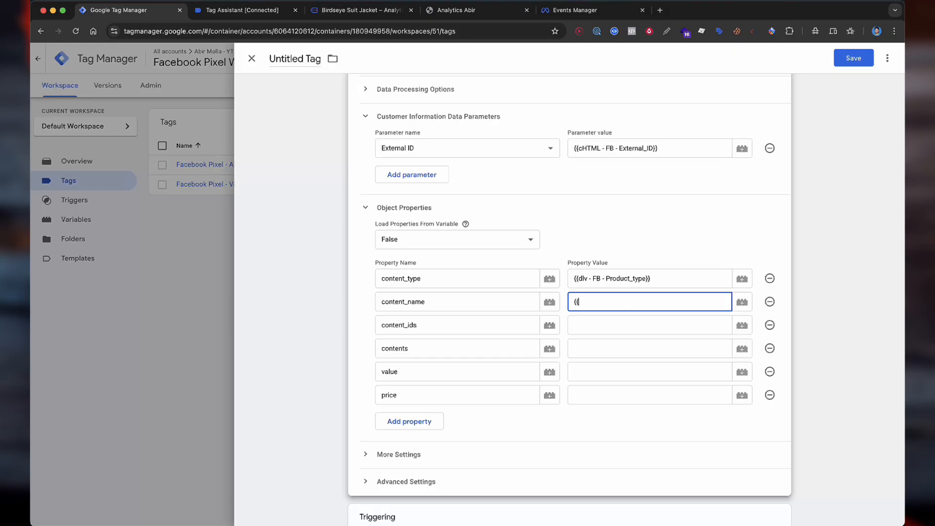
type("name")
left_click(640, 322)
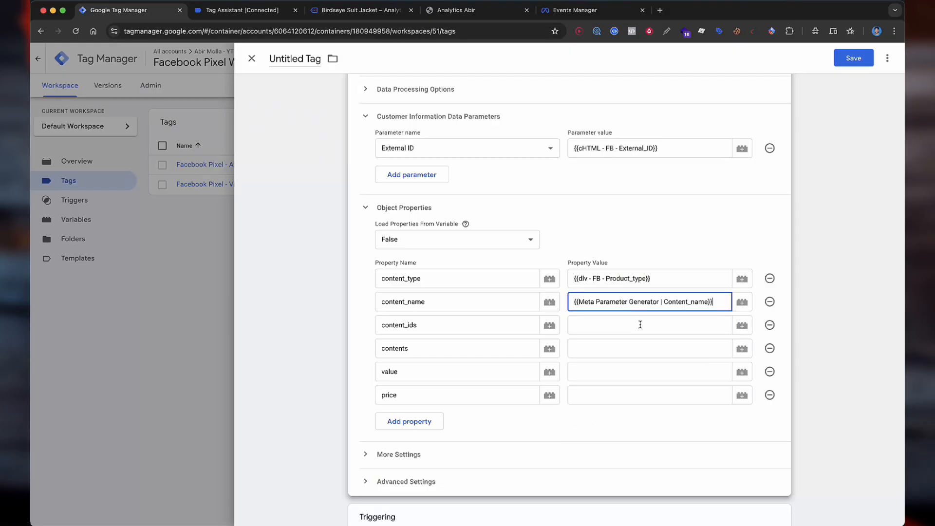
left_click(640, 324)
type("{{ids")
left_click(632, 344)
Enter a variable reference starting with {{co as the contents property's value
left_click(632, 347)
type("{{co")
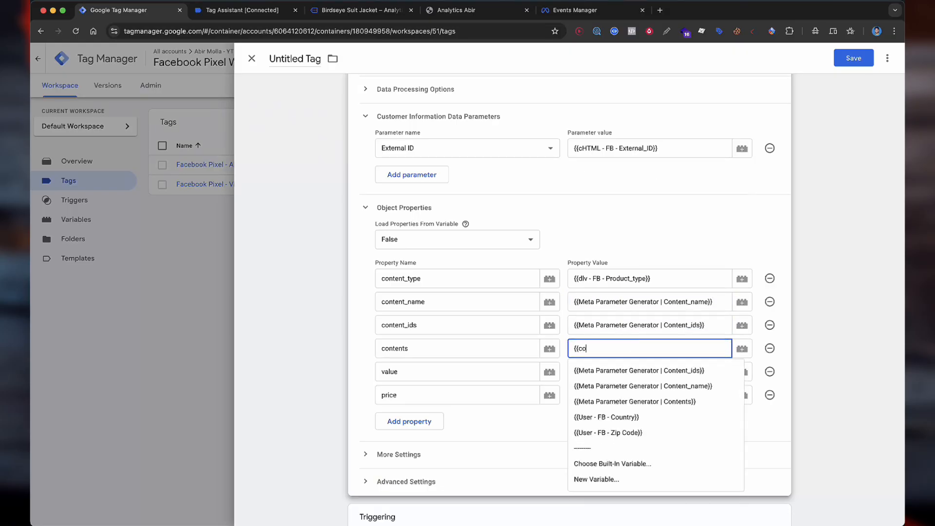
Set the contents property to {{Meta Parameter Generator | Contents}} and the value property to {{Meta Parameter Generator | Price}}
type("nte")
left_click(672, 404)
left_click(629, 376)
type("{")
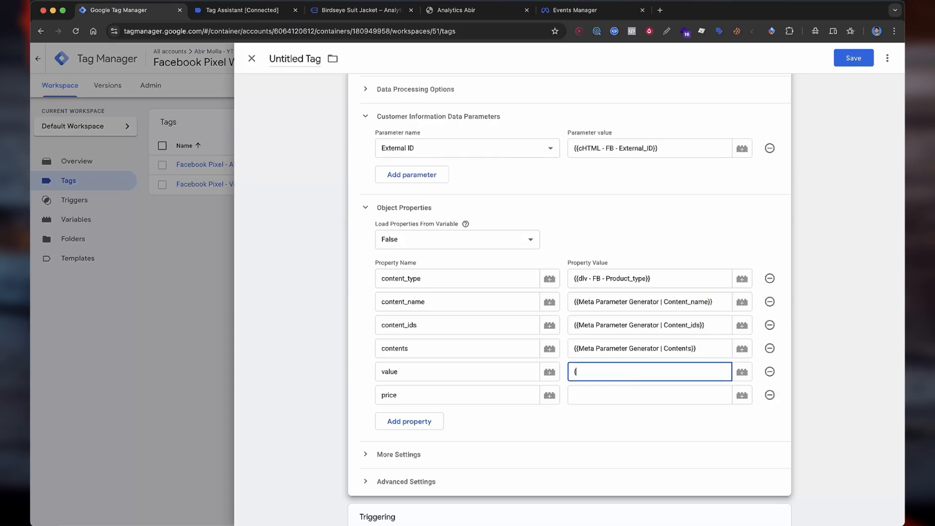
type("{value")
key("BackSpace")
key("BackSpace")
key("BackSpace")
type("pric")
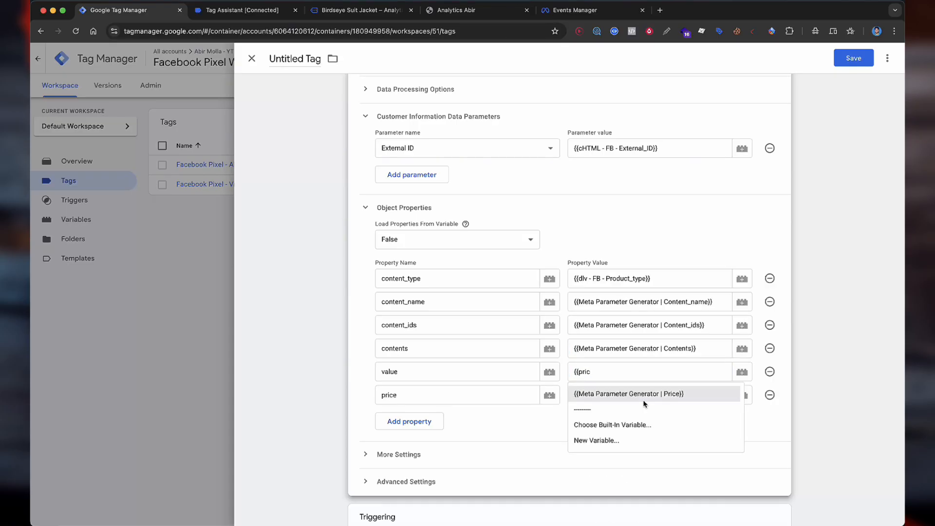
left_click(644, 399)
Set the price property's value to {{Meta Parameter Generator | Price}}
left_click(644, 398)
type("{{pric")
left_click(645, 416)
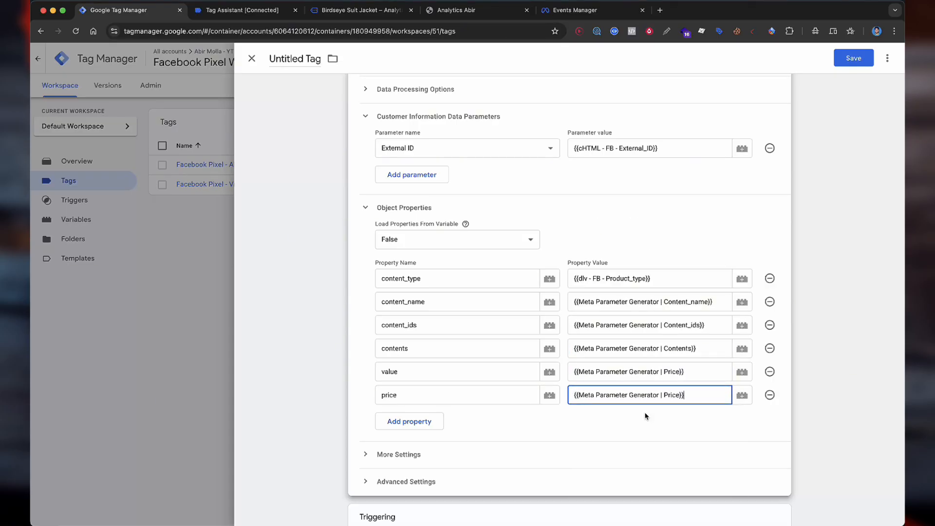
Replace the price property's value with {{DLV - Currency}} and rename the property to currency
triple_click(633, 389)
type("{{cure")
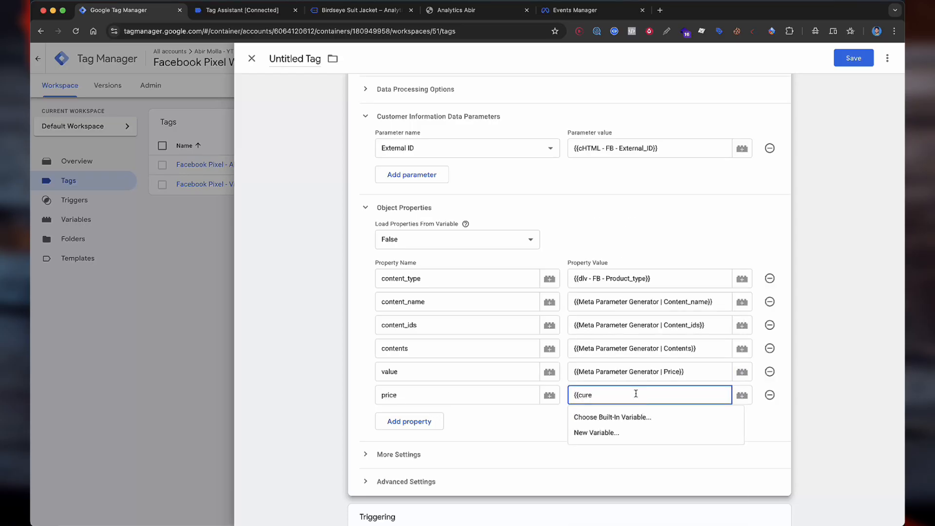
key("BackSpace")
key("Return")
triple_click(516, 390)
type("currency")
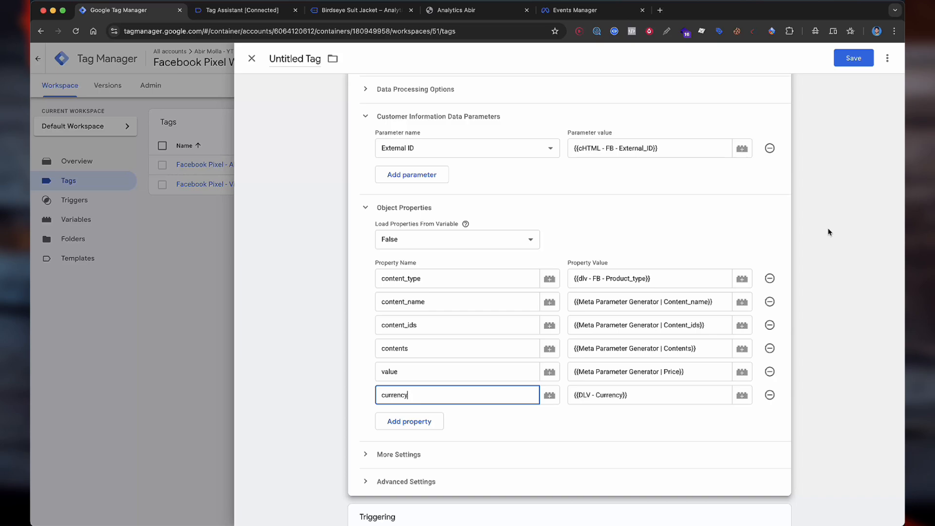
Assign the Custom Event - AddToCart trigger to the untitled tag
scroll(621, 215, "up", 5)
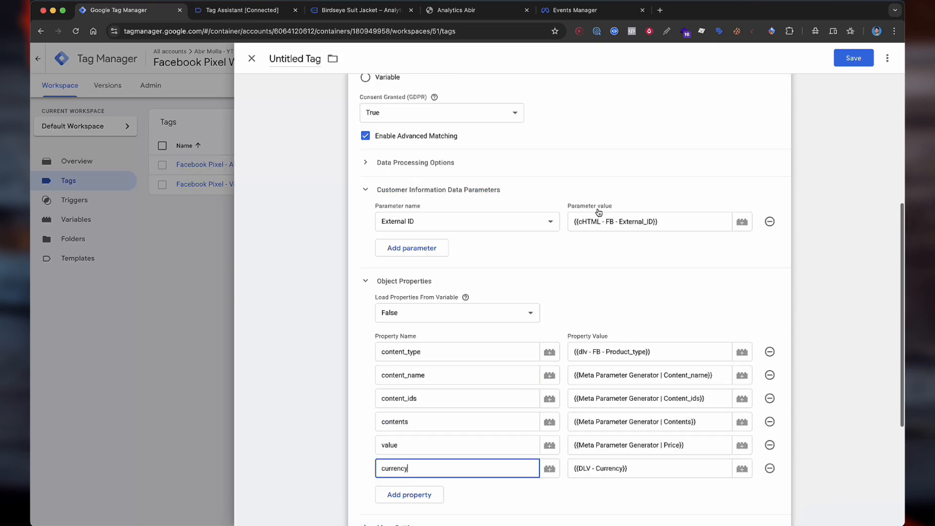
scroll(620, 214, "down", 5)
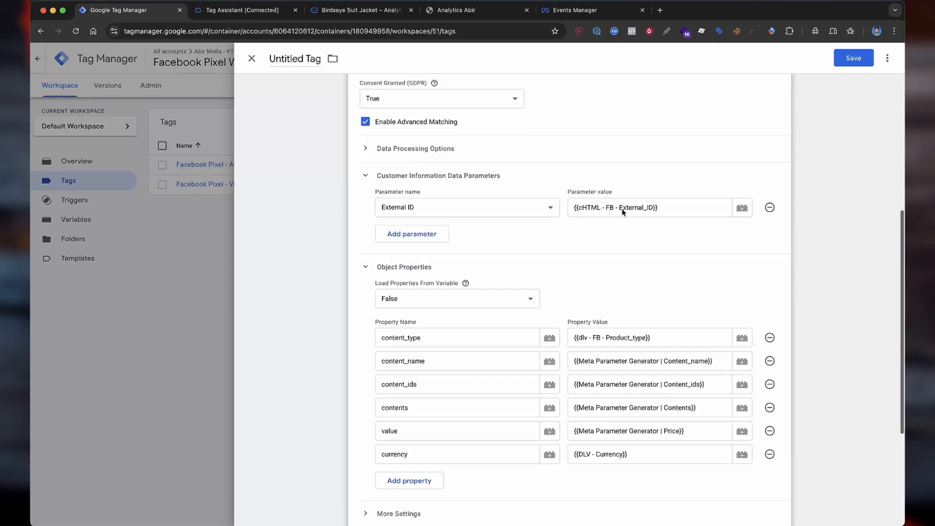
scroll(538, 297, "down", 3)
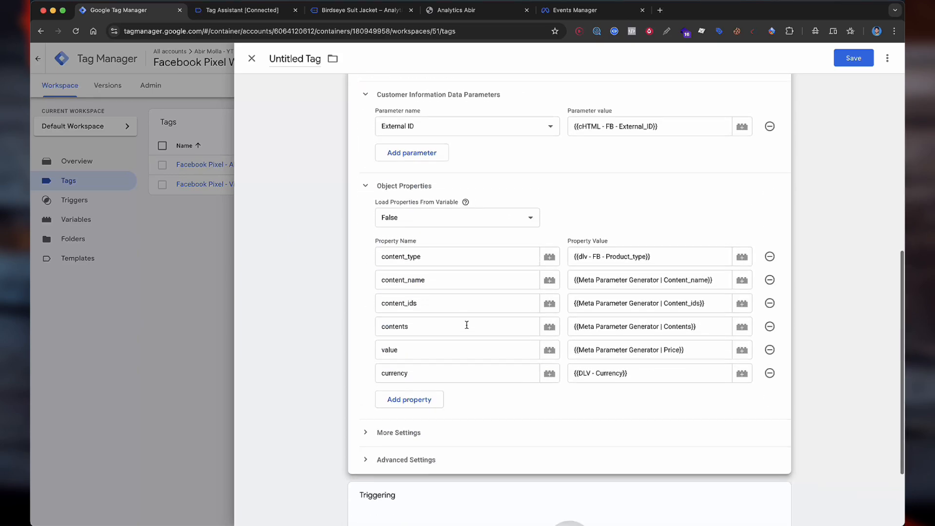
left_click(437, 431)
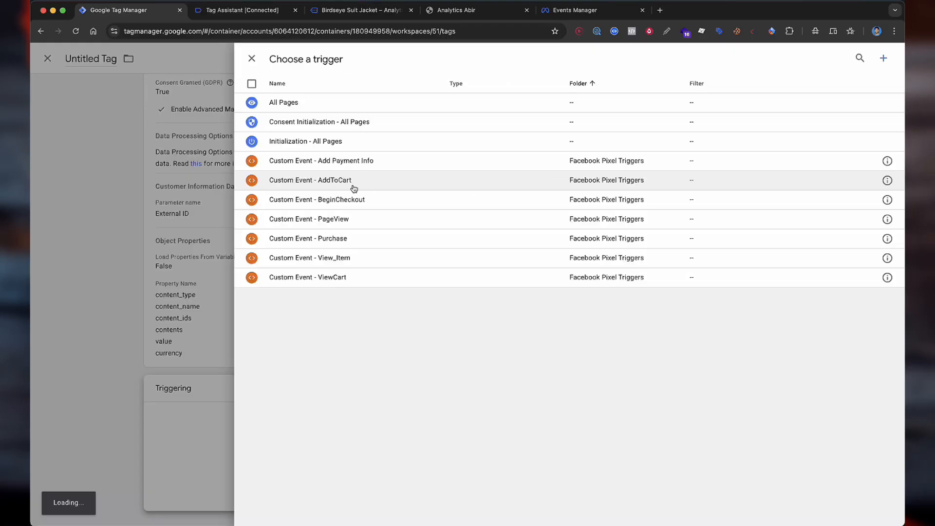
left_click(355, 186)
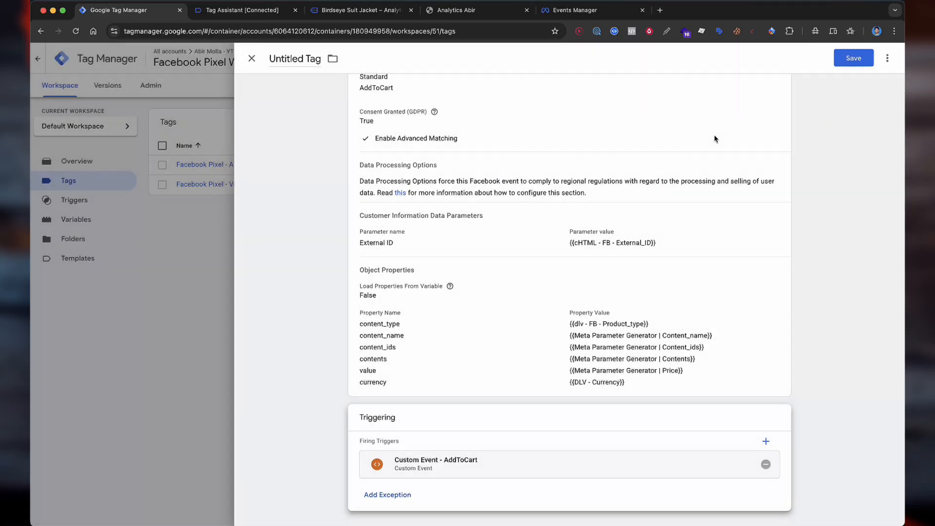
Save the tag under the name Facebook Pixel - AddToCart
left_click(852, 57)
left_click(454, 180)
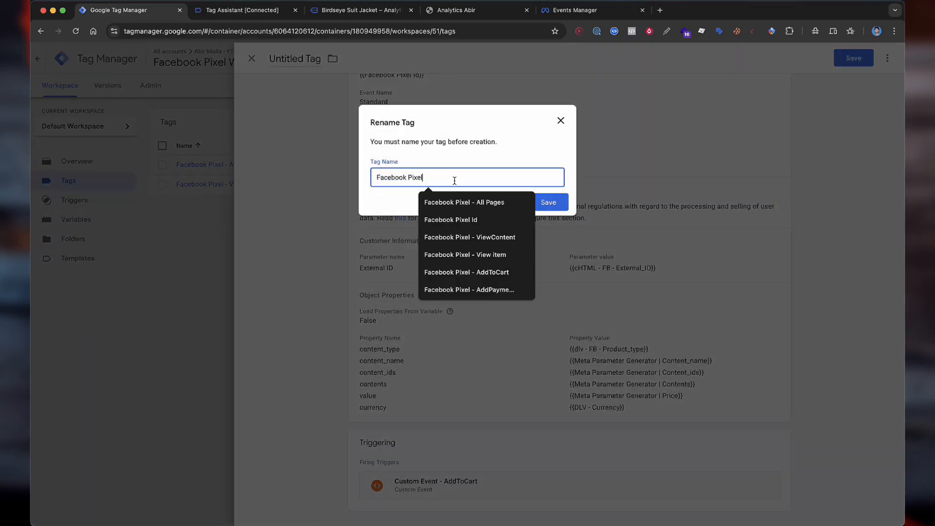
left_click(477, 271)
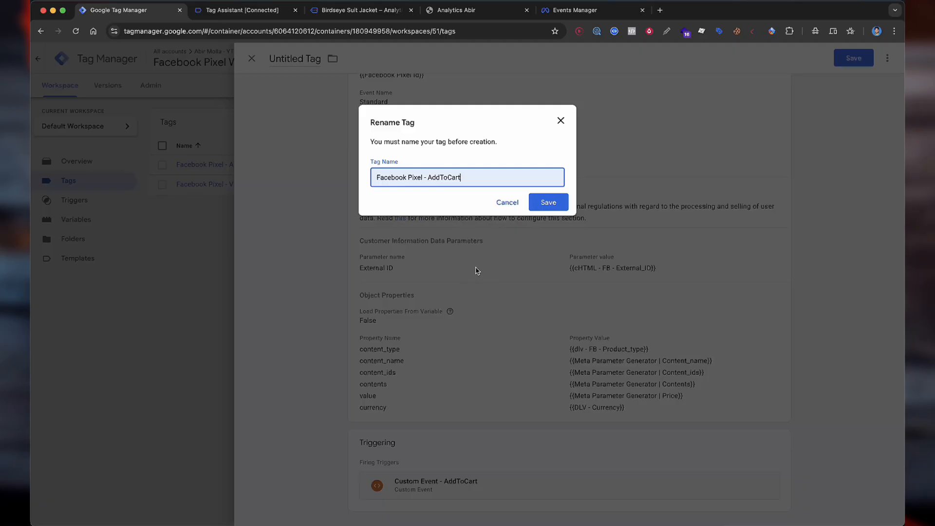
left_click(548, 201)
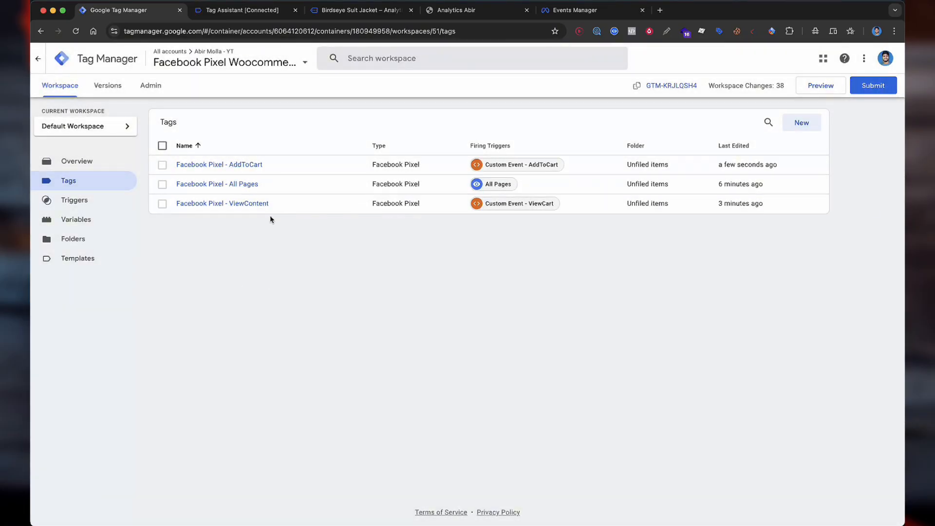
Review the object properties and trigger of the Facebook Pixel - ViewContent tag and return to the tag list
left_click(257, 205)
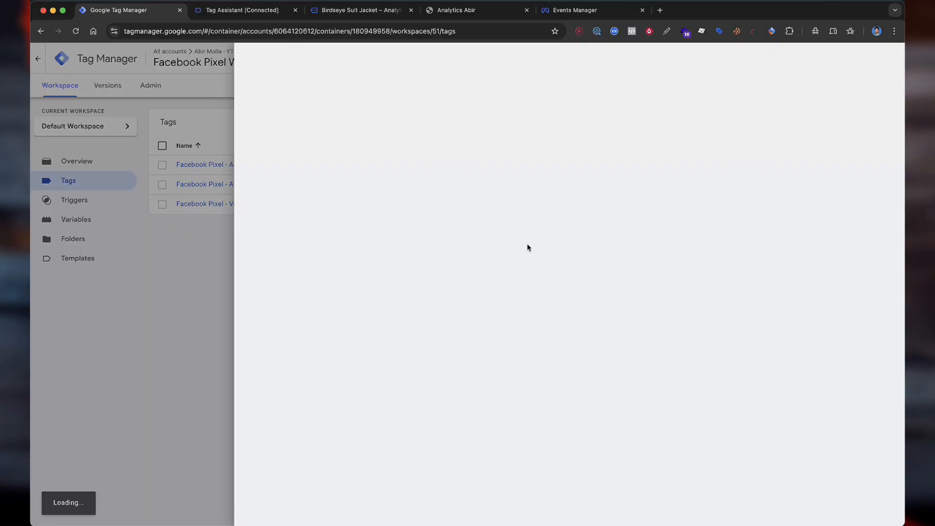
scroll(514, 344, "down", 5)
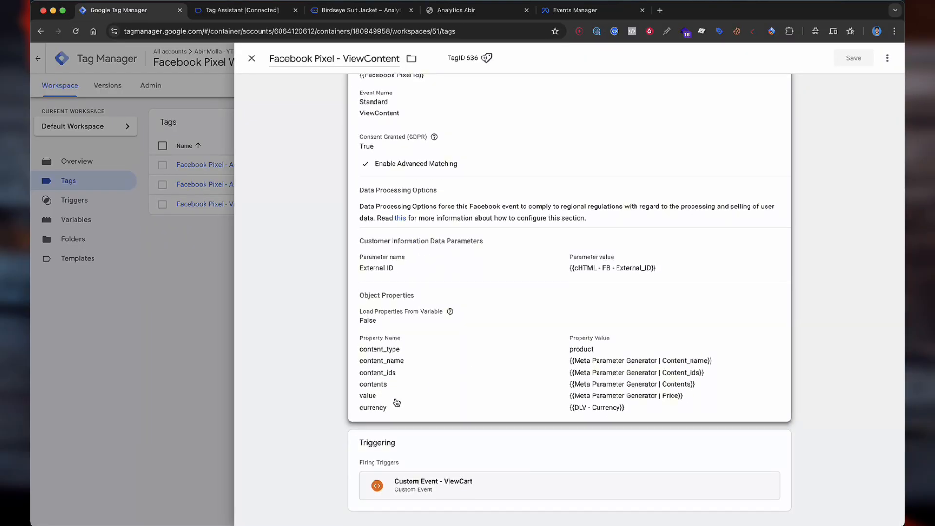
key("Escape")
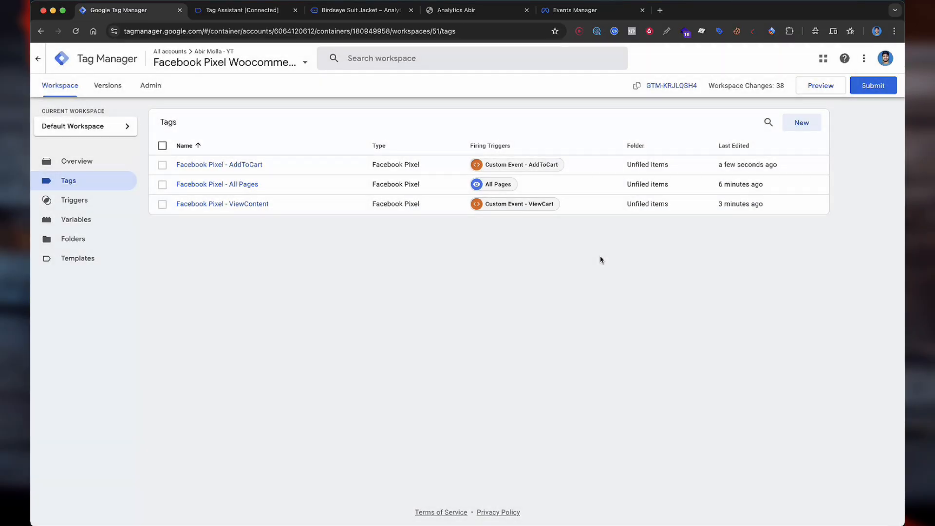
Create a new tag of type Facebook Pixel with {{Facebook Pixel Id}} as its pixel ID
left_click(802, 122)
left_click(502, 120)
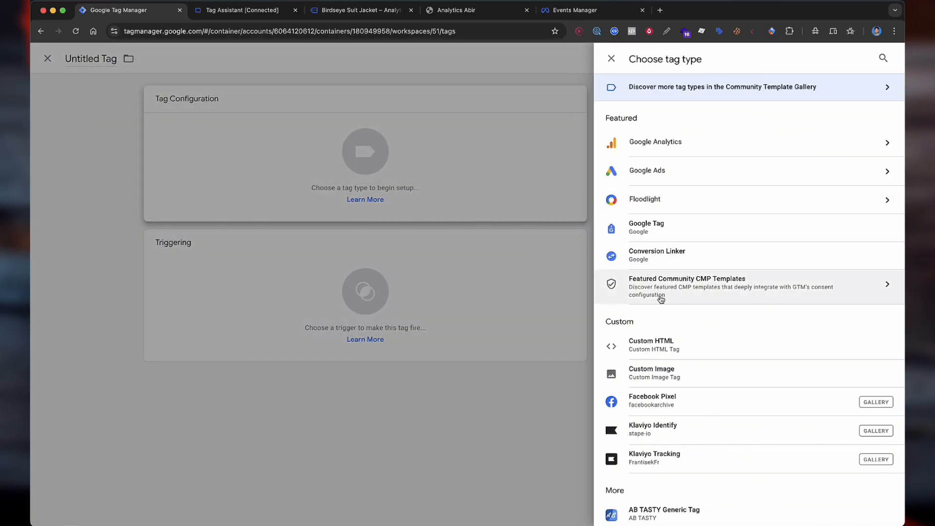
left_click(654, 396)
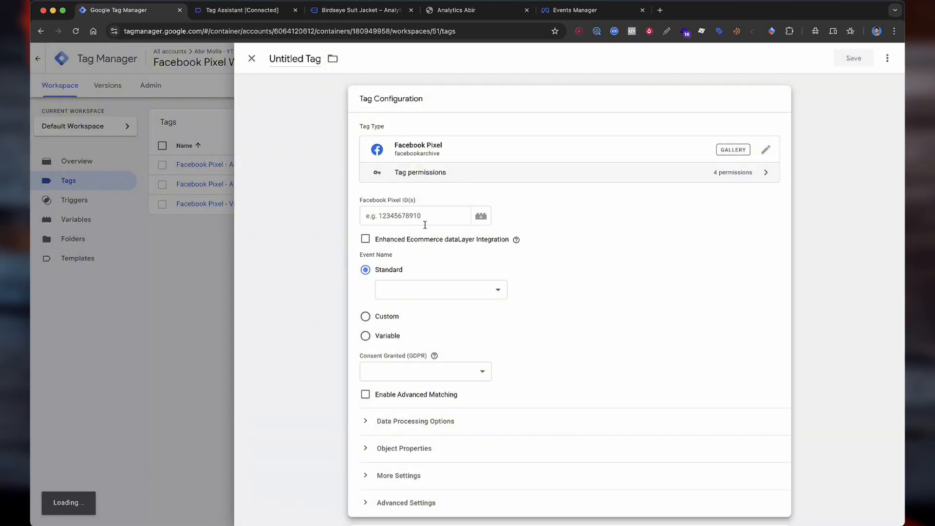
left_click(445, 215)
type("{{fa")
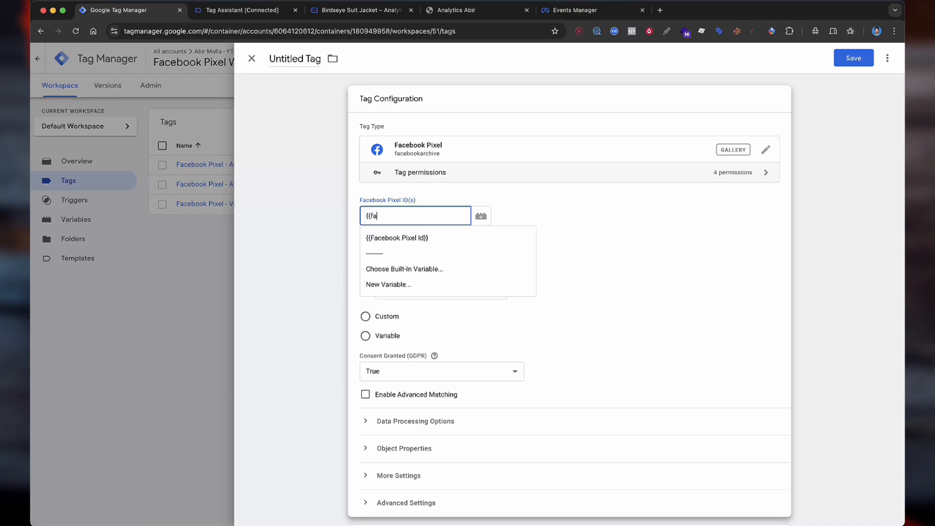
type("ce")
left_click(449, 237)
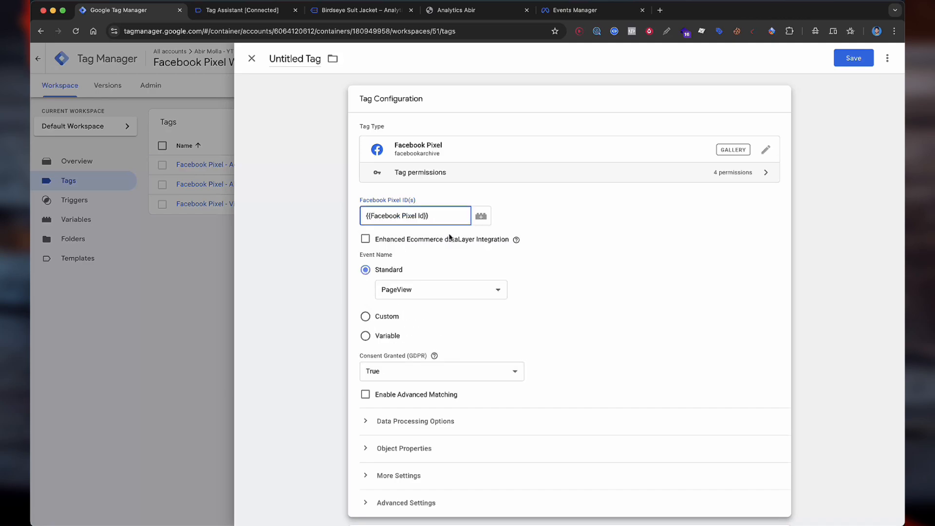
left_click(450, 237)
Choose AddPaymentInfo as the tag's standard event and enable advanced matching
scroll(635, 232, "down", 2)
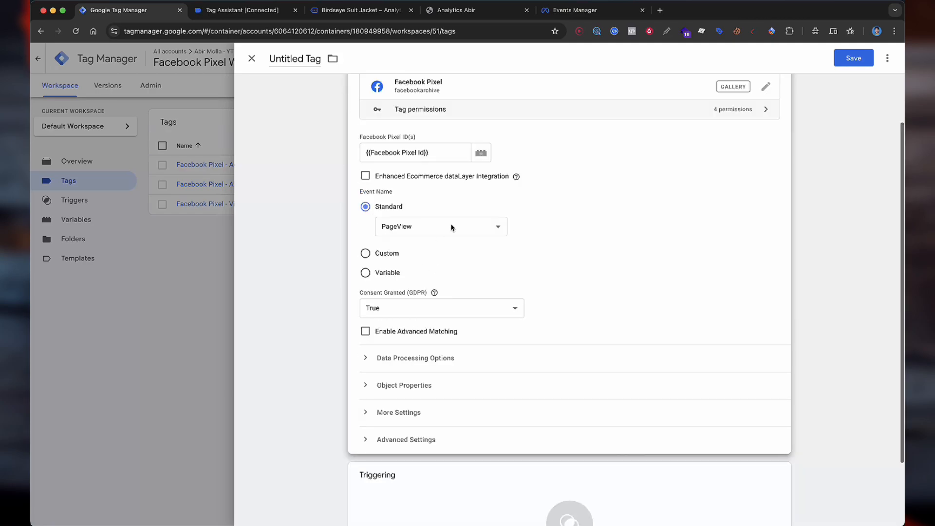
left_click(451, 223)
left_click(429, 238)
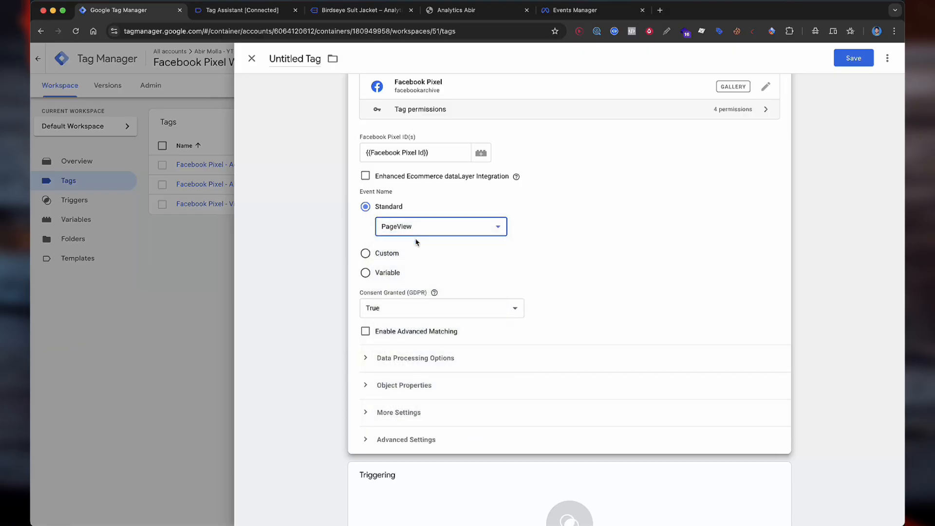
left_click(436, 227)
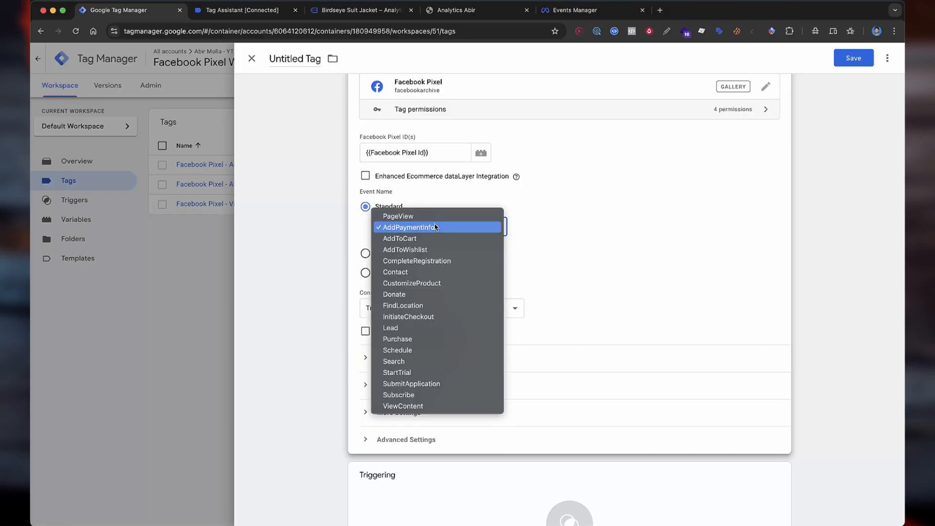
left_click(621, 245)
left_click(365, 333)
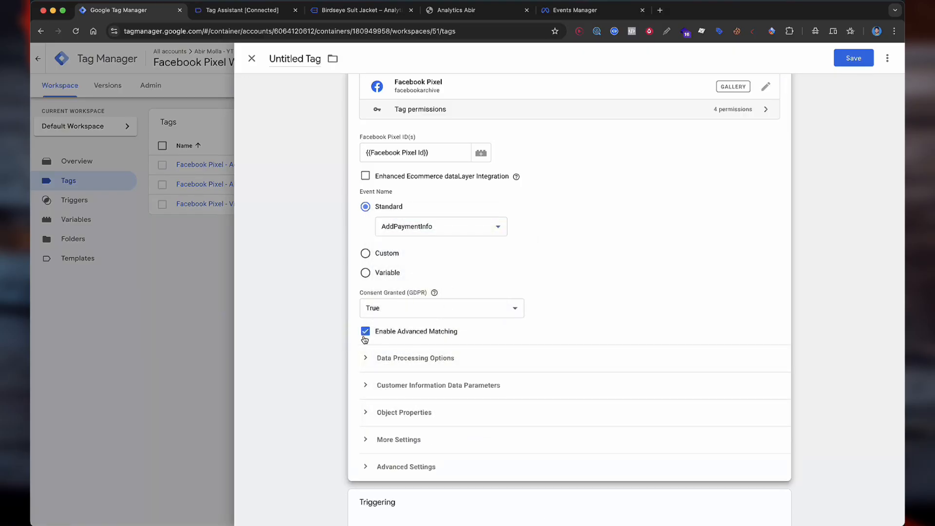
Add an External ID customer information parameter with the value {{cHTML - FB - External_ID}}
scroll(471, 334, "down", 2)
left_click(450, 333)
left_click(430, 374)
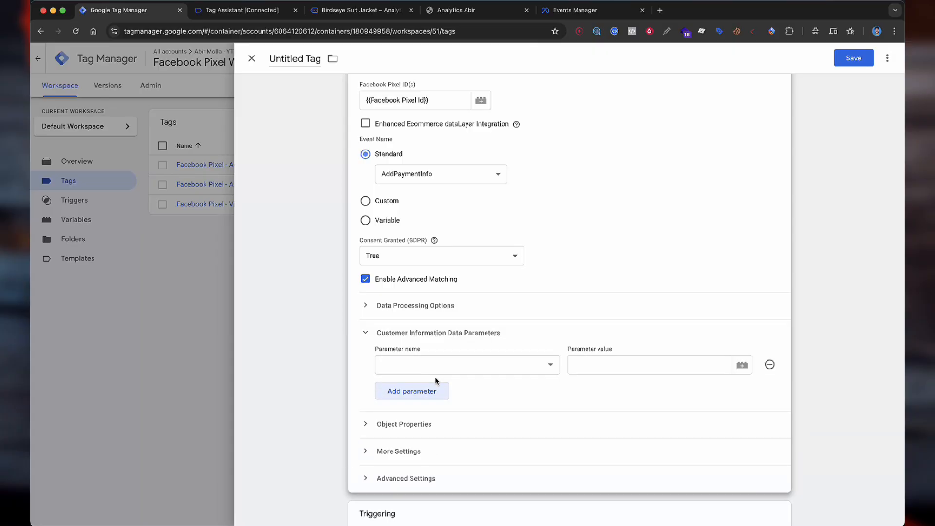
left_click(448, 368)
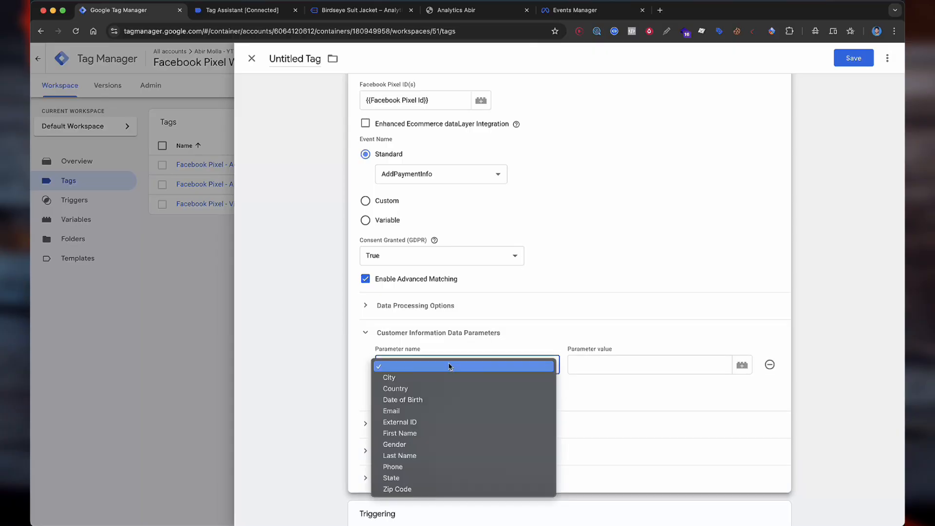
left_click(419, 421)
left_click(603, 366)
type("{{")
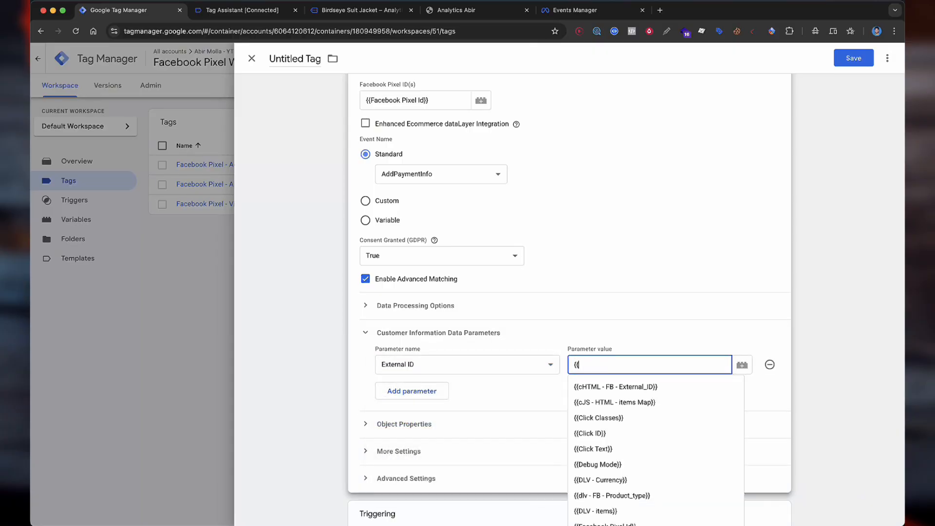
type("ex")
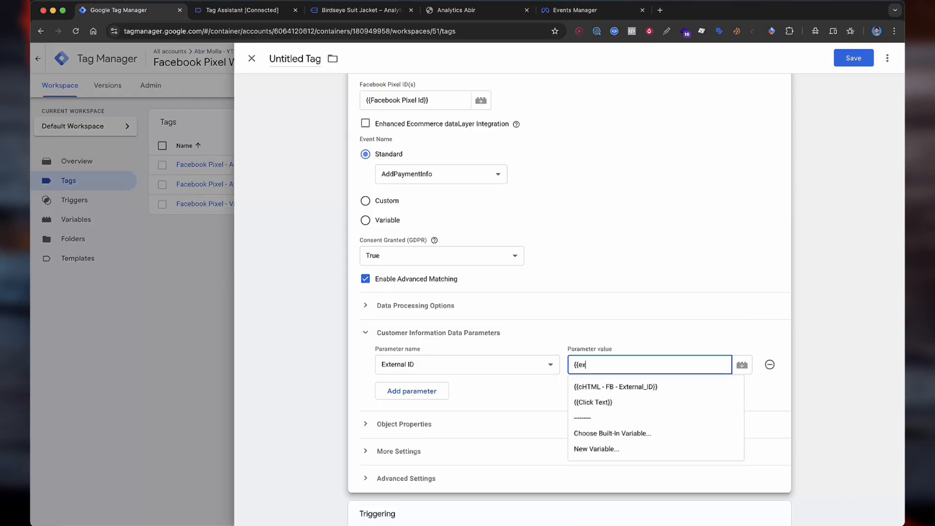
type("g")
key("BackSpace")
left_click(619, 384)
scroll(604, 360, "up", 1)
left_click(475, 214)
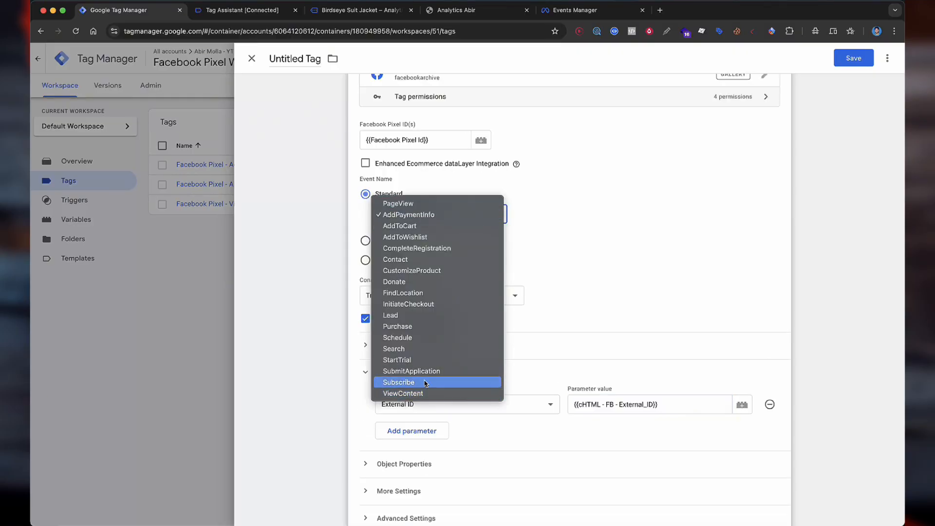
left_click(424, 304)
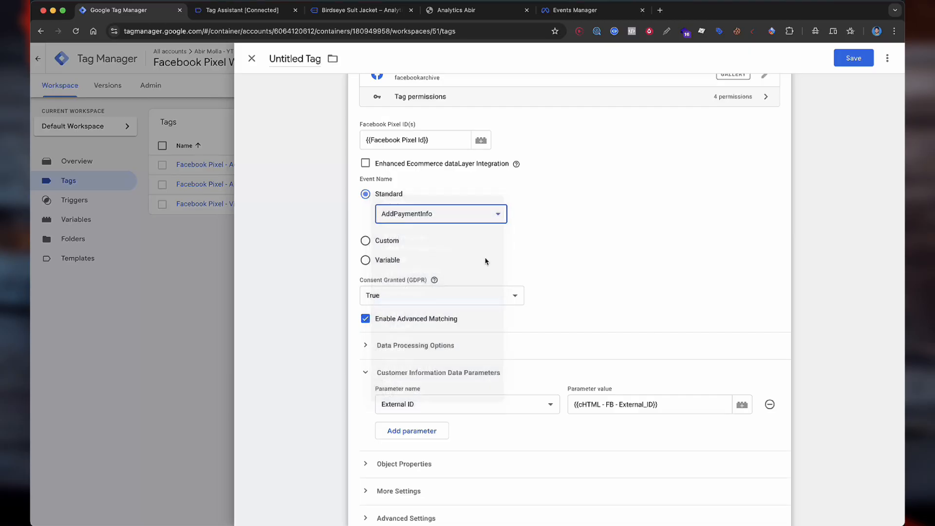
Add six empty object property rows to the AddPaymentInfo tag
scroll(487, 261, "down", 4)
left_click(409, 303)
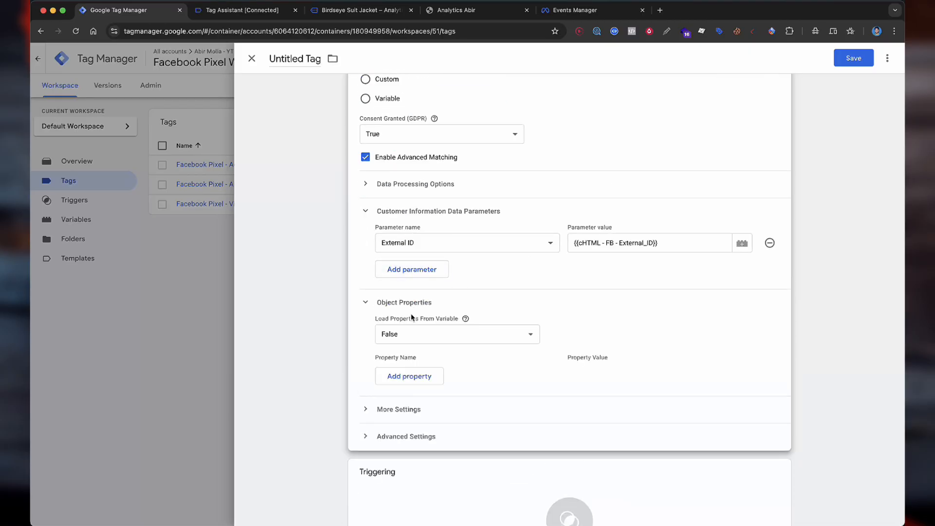
left_click(408, 374)
left_click(408, 397)
left_click(409, 421)
left_click(409, 444)
left_click(409, 468)
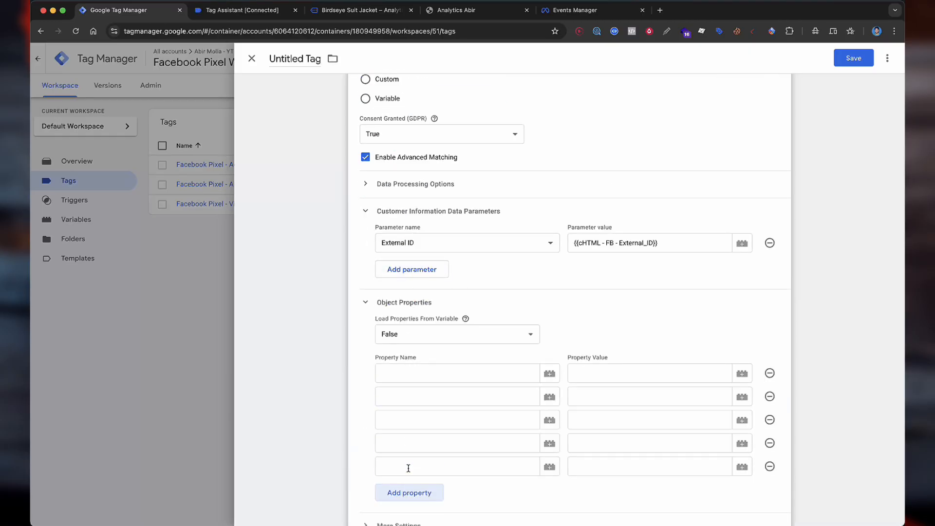
left_click(411, 491)
scroll(447, 449, "down", 3)
Name the first four object properties content_type, content_name, content_ids and contents
left_click(430, 258)
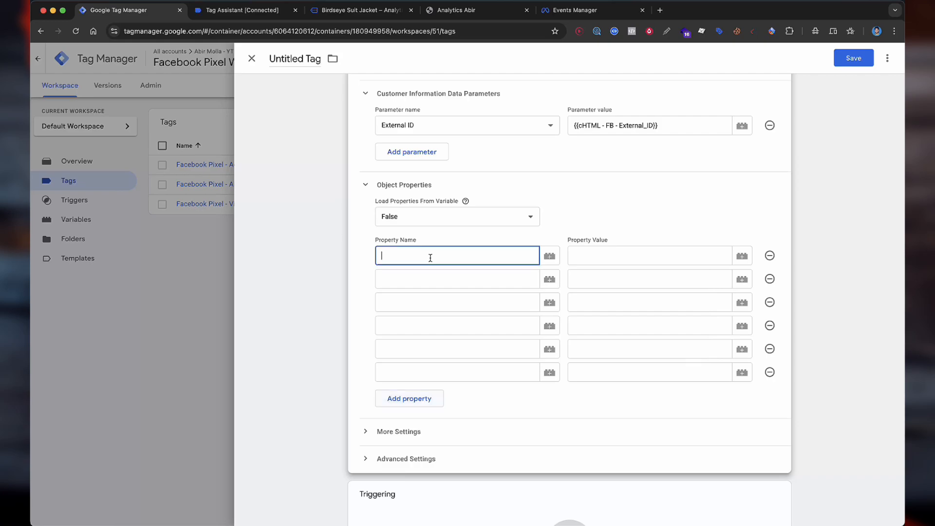
type("content_type")
left_click(433, 278)
type("content_name")
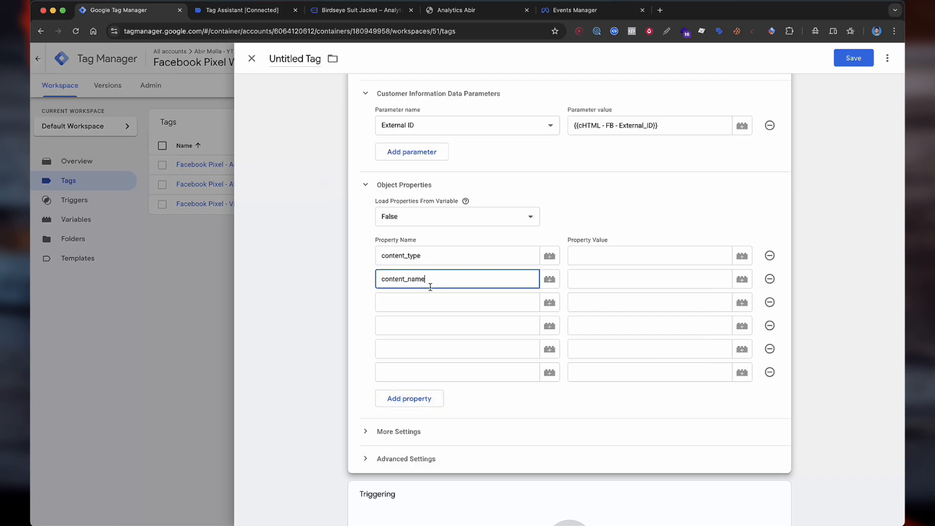
left_click(430, 302)
type("content_ids")
left_click(419, 326)
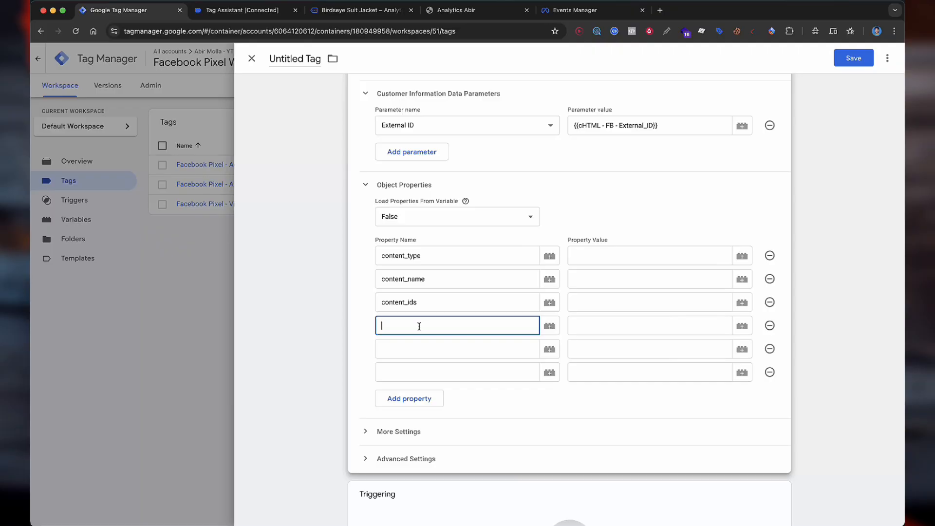
type("contentens")
Name the next two object properties value and currency, and add a seventh property named num_items
left_click(417, 346)
type("value")
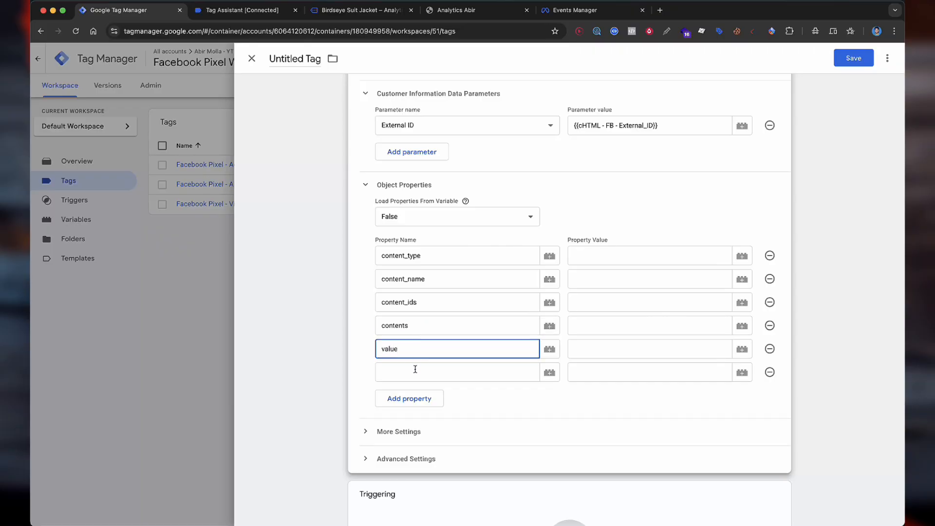
left_click(415, 369)
type("currency")
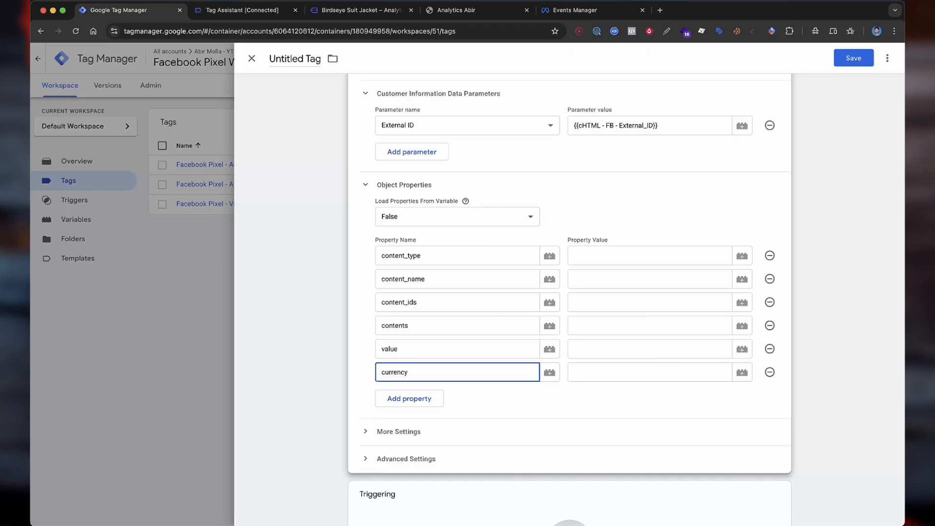
scroll(432, 329, "down", 1)
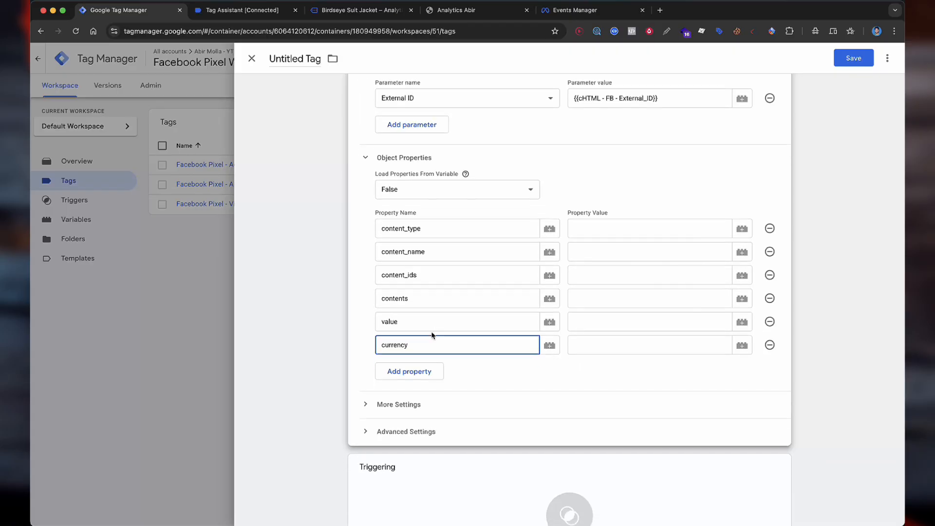
left_click(419, 370)
type("num_items")
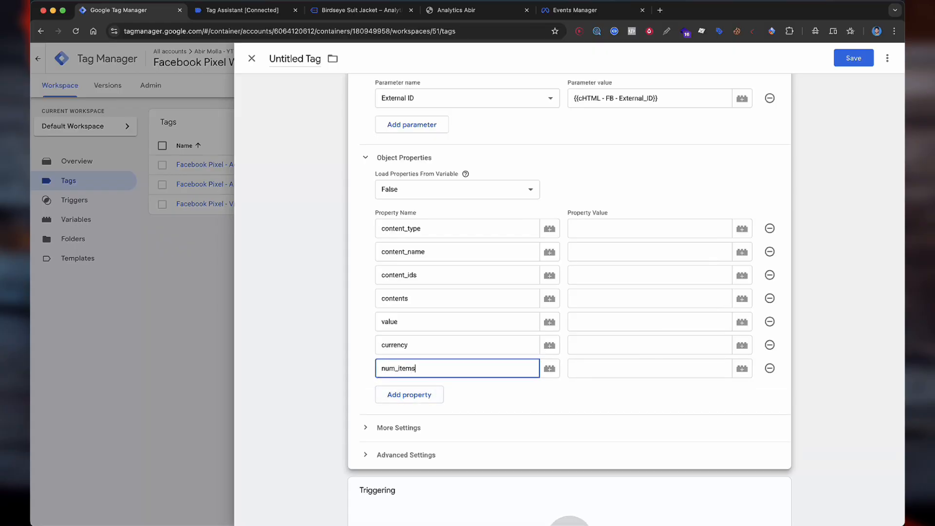
Set the content_type property value to the variable {{dlv - FB - Product_type}}
left_click(638, 233)
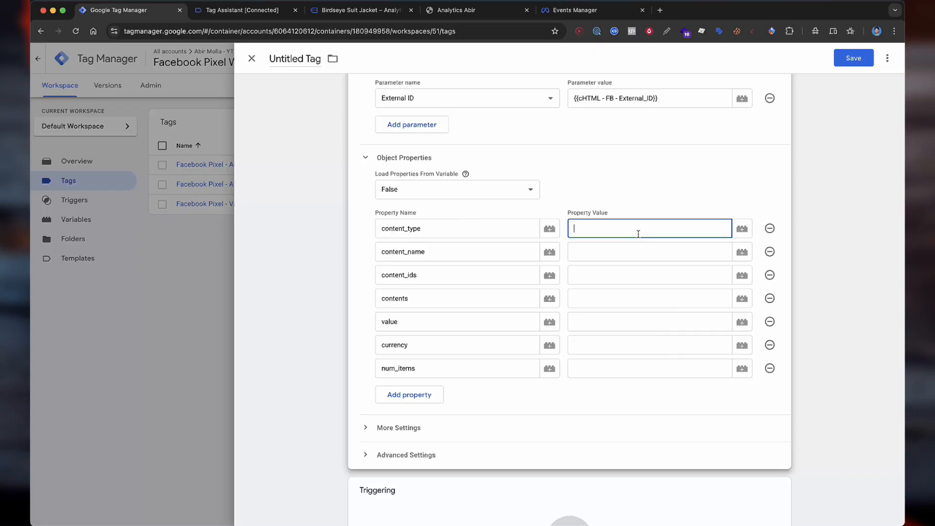
type("{{con")
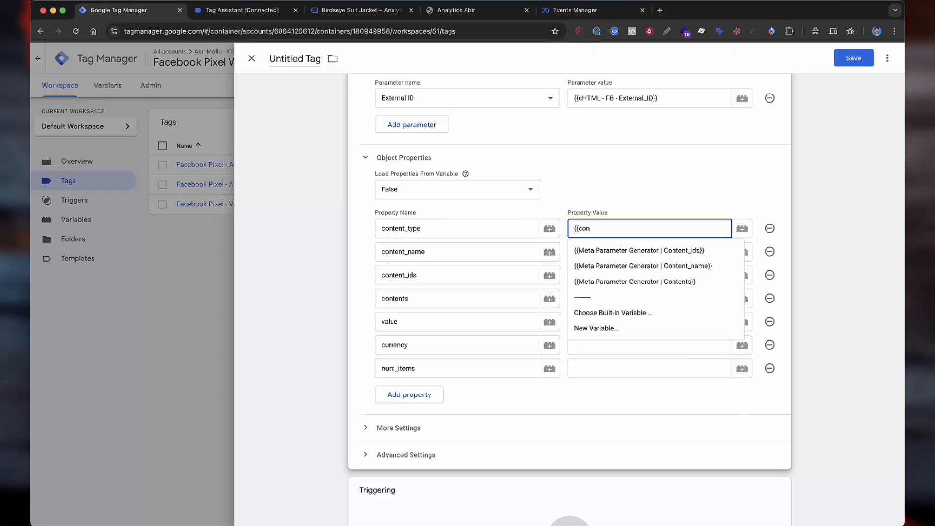
key("BackSpace")
key("BackSpace")
key("BackSpace")
type("pro")
left_click(634, 250)
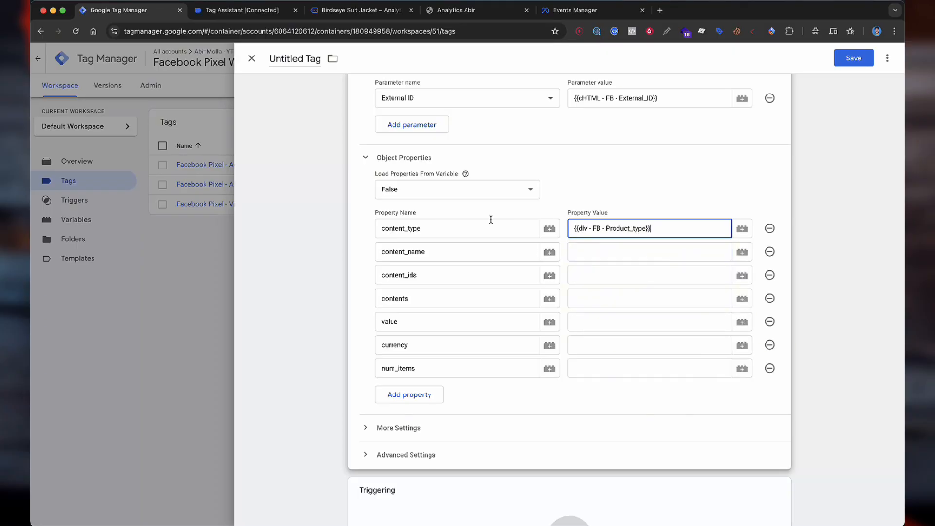
Assign the Meta Parameter Generator variables Content_name, Content_ids and Contents to the content_name, content_ids and contents properties
left_click(633, 253)
type("{")
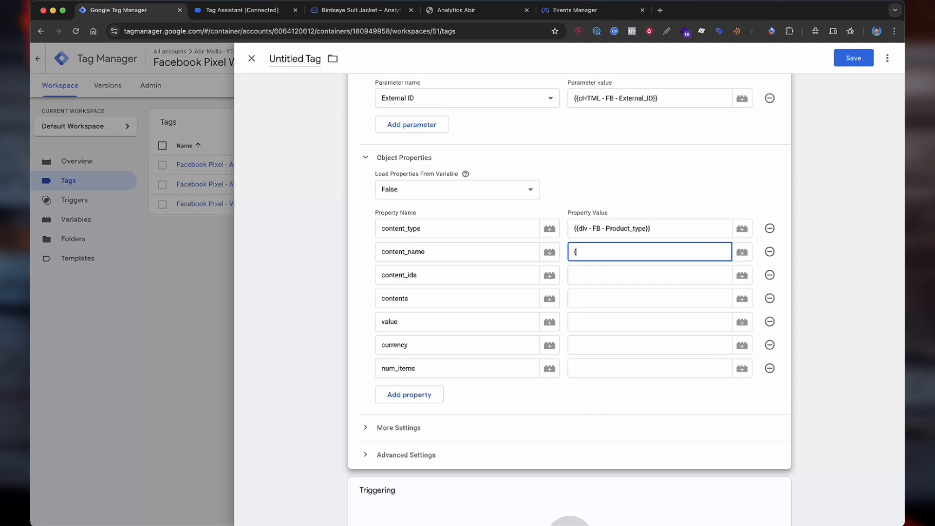
type("{conte")
left_click(637, 265)
left_click(636, 273)
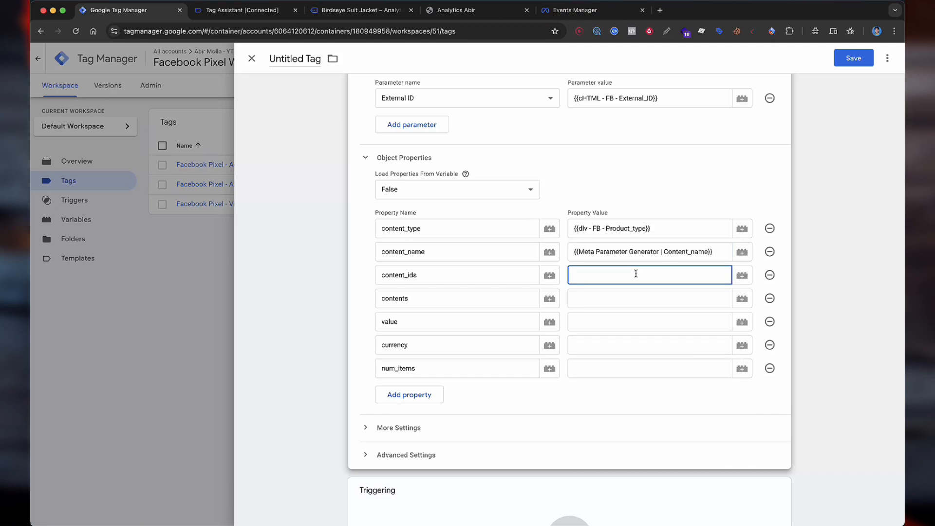
type("{{ids")
left_click(638, 296)
left_click(637, 298)
type("{{conte")
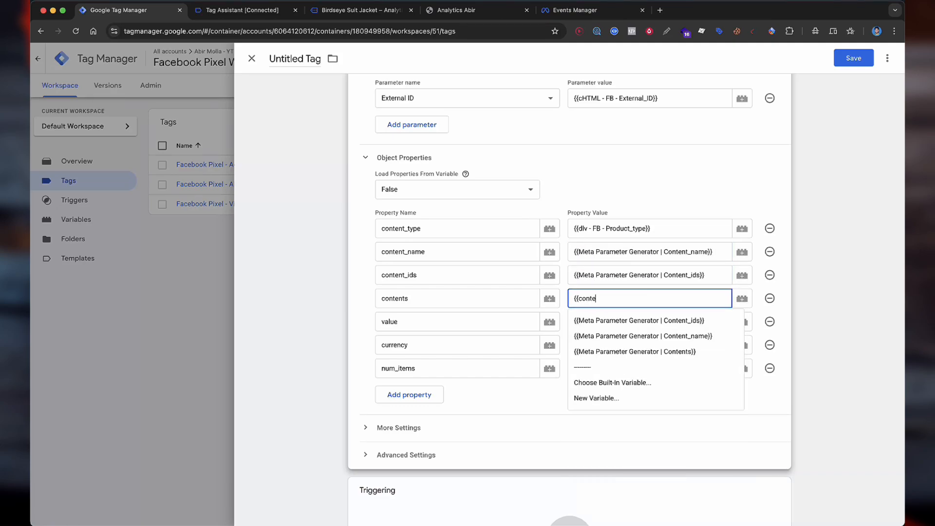
left_click(635, 351)
Assign {{Meta Parameter Generator | Price}} to the value property
left_click(620, 323)
type("{{value")
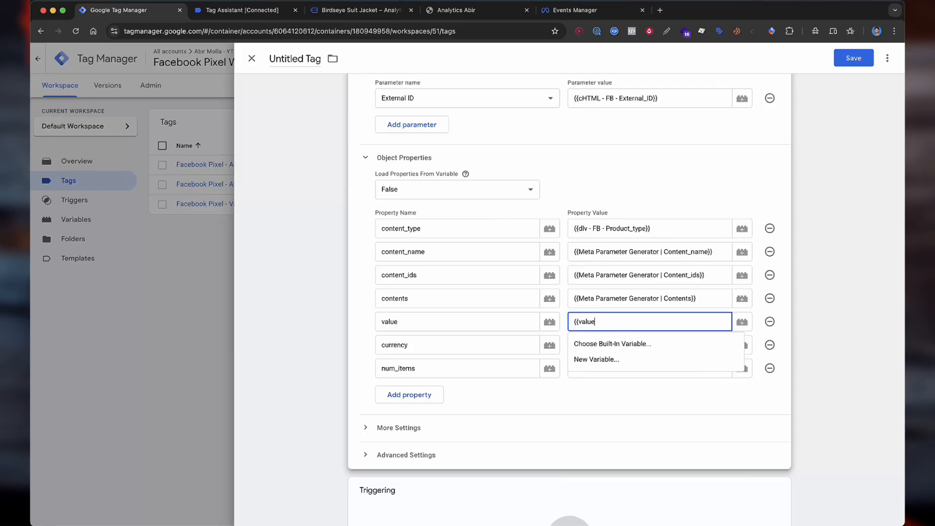
key("BackSpace")
key("BackSpace")
key("BackSpace")
type("pri")
left_click(633, 341)
Assign {{DLV - Currency}} to the currency property and {{Meta Parameter Generator | Num_items}} to num_items
left_click(633, 345)
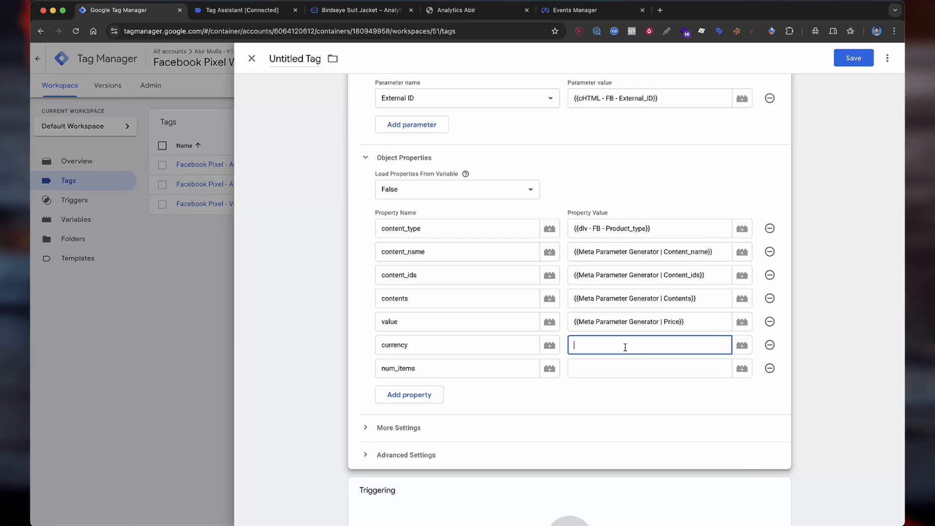
type("{{cur")
left_click(628, 368)
left_click(628, 368)
type("{{num")
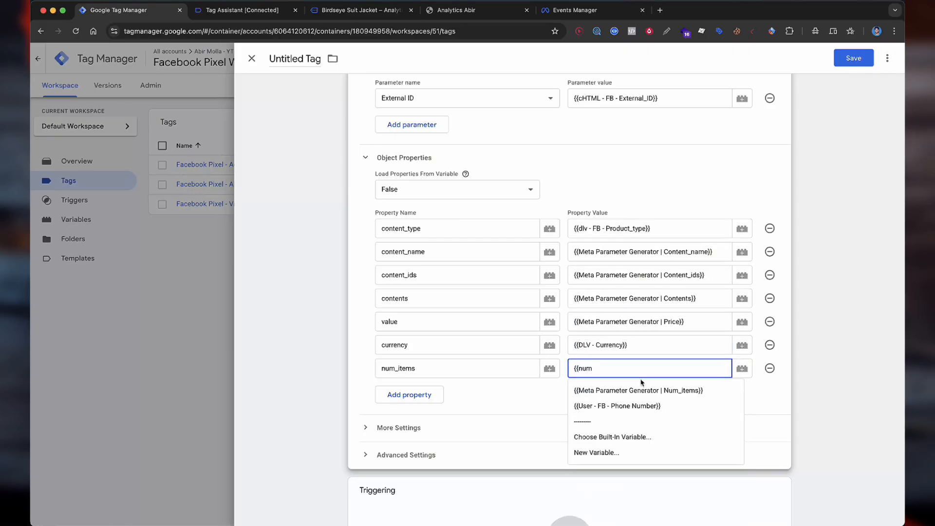
left_click(648, 390)
Set Custom Event - BeginCheckout as the tag's firing trigger
scroll(672, 394, "down", 2)
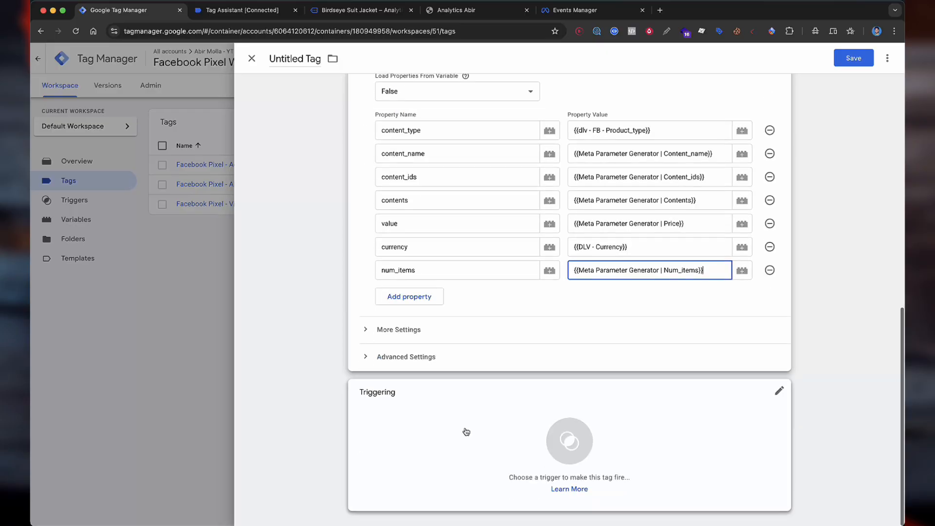
left_click(460, 449)
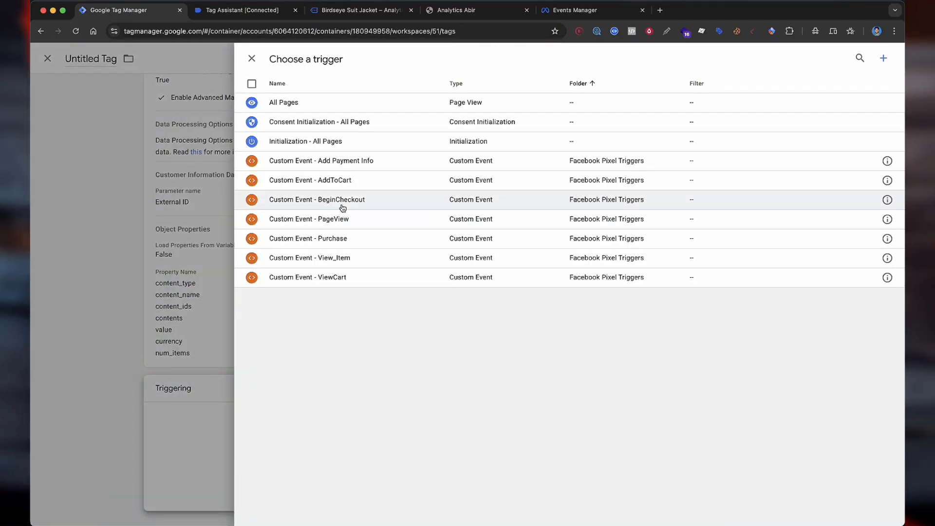
left_click(344, 207)
Save the tag under the name Facebook Pixel - InitiateCheckout
left_click(853, 58)
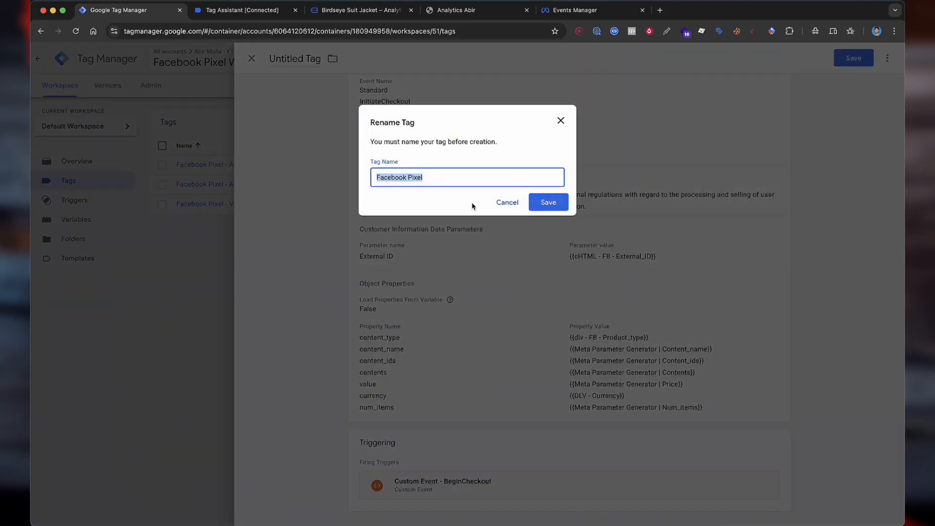
left_click(468, 173)
type("- B")
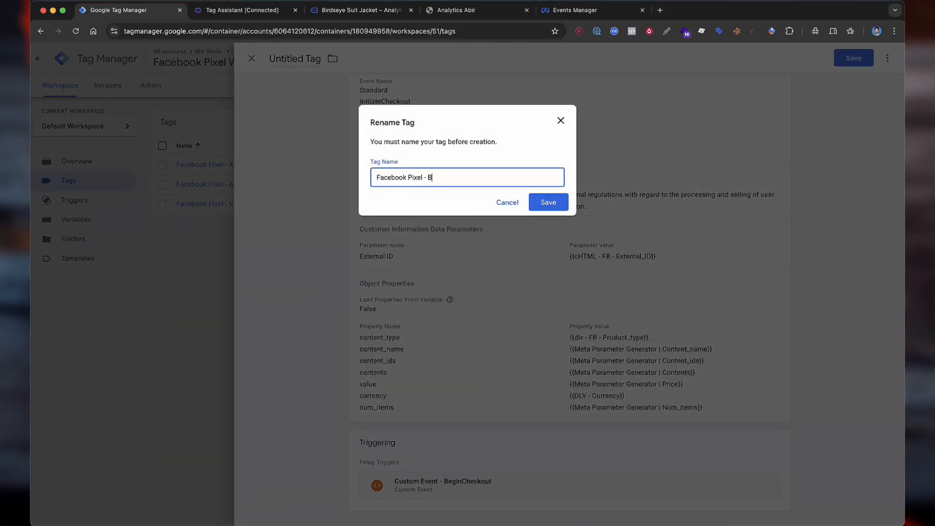
type("eginCHecko")
key("BackSpace")
key("BackSpace")
key("BackSpace")
key("BackSpace")
key("BackSpace")
key("BackSpace")
key("BackSpace")
type("InitiateCheckout")
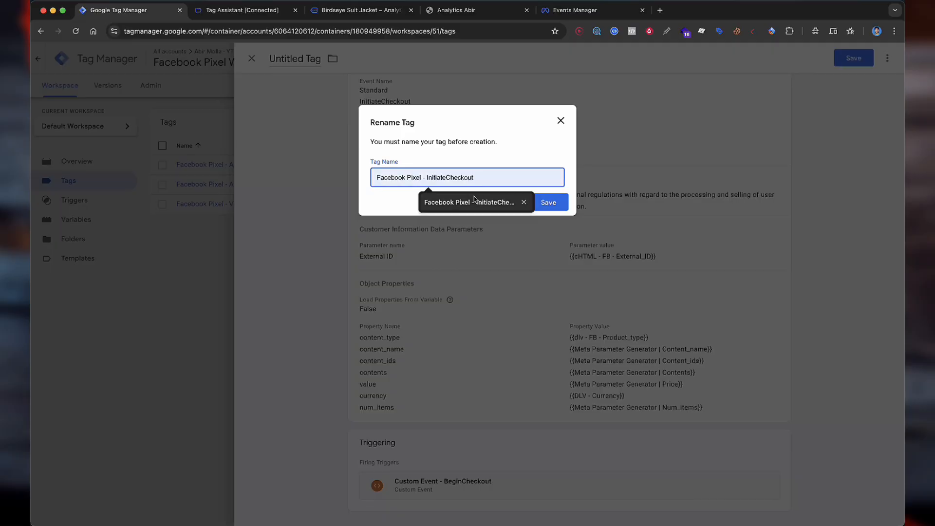
left_click(475, 204)
left_click(560, 206)
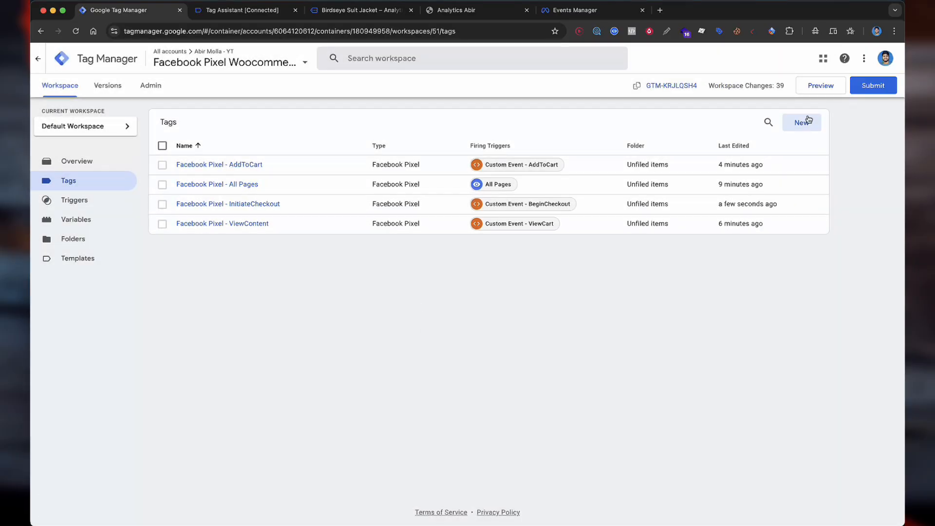
Create another Facebook Pixel tag and set its pixel ID to {{Facebook Pixel Id}}
left_click(809, 120)
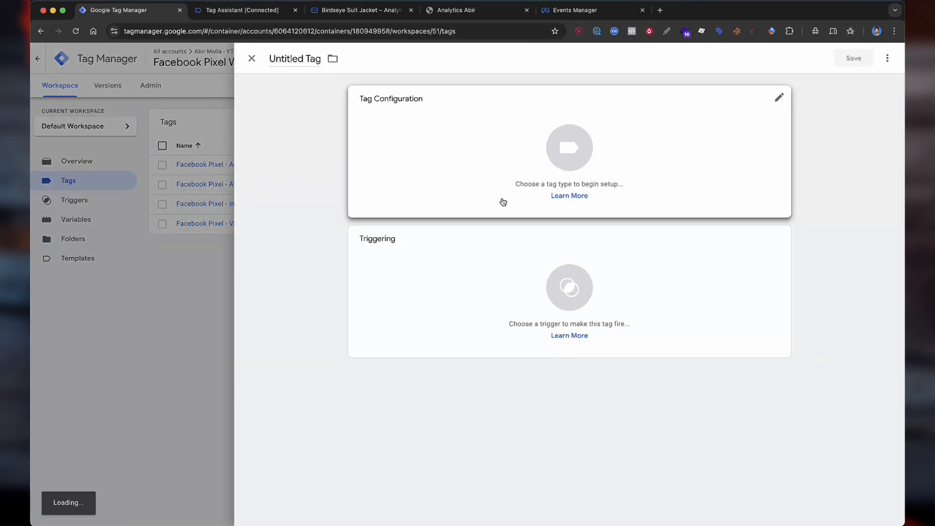
left_click(507, 199)
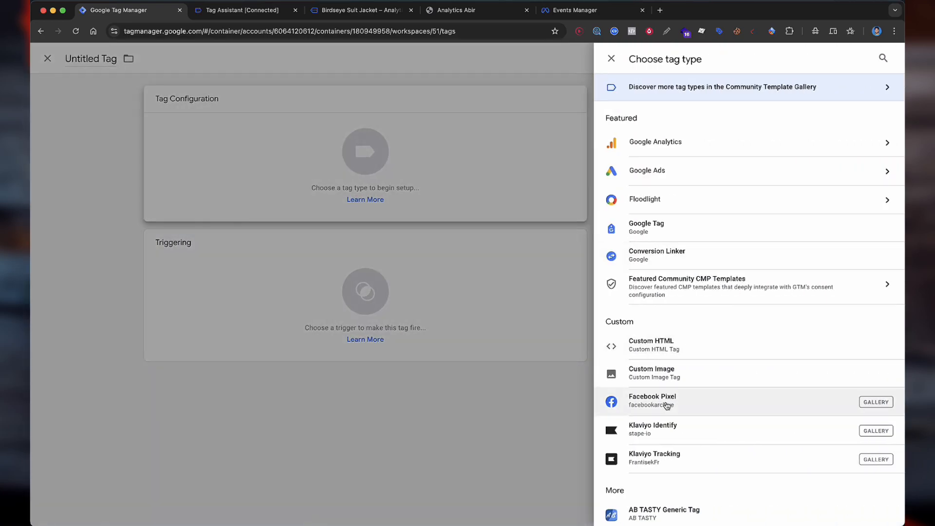
left_click(688, 402)
left_click(422, 217)
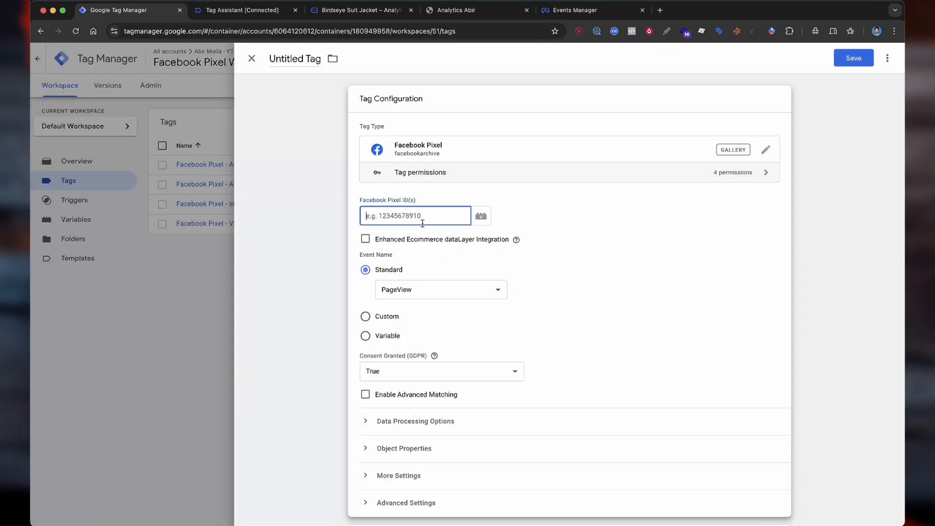
type("{{face")
left_click(421, 237)
Set the new tag's standard event to AddPaymentInfo and turn on advanced matching
left_click(461, 288)
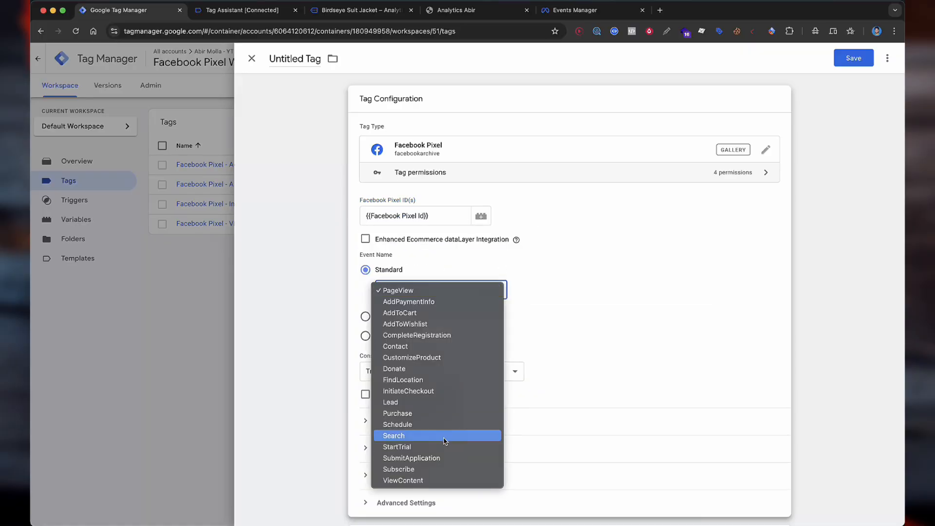
left_click(450, 399)
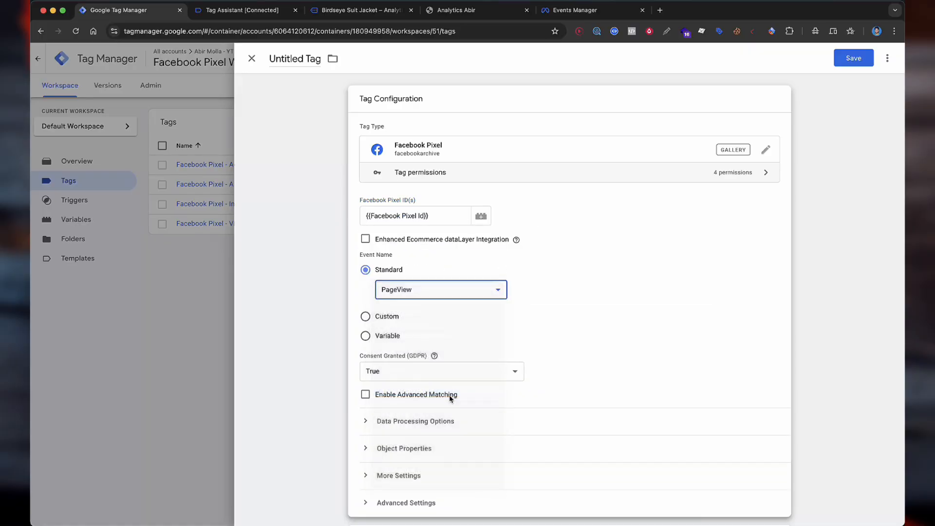
scroll(573, 266, "down", 1)
left_click(503, 263)
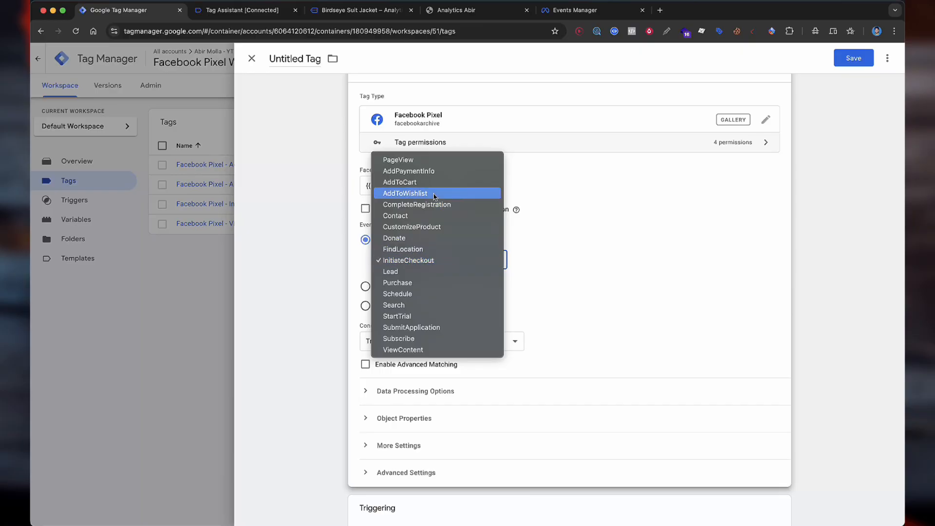
left_click(428, 171)
scroll(609, 251, "down", 3)
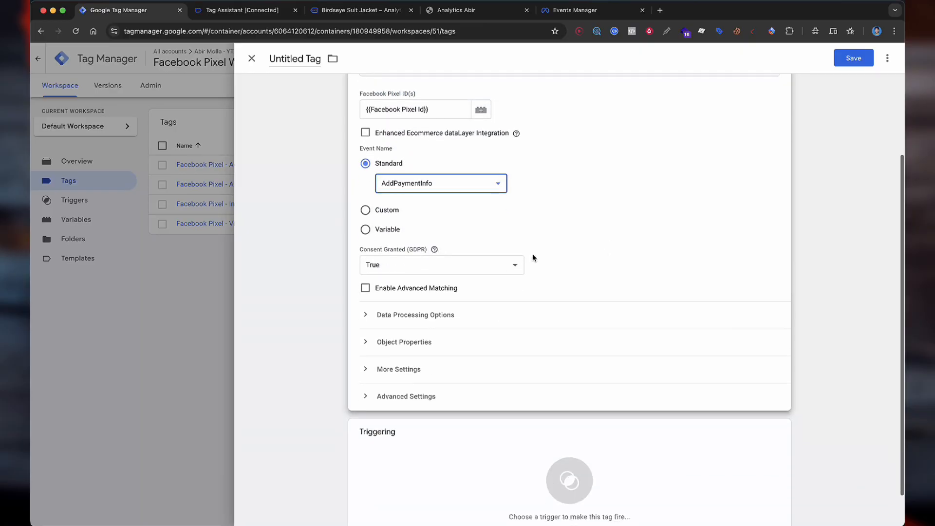
left_click(364, 288)
Add an External ID customer information parameter to the AddPaymentInfo tag, with {{cHTML - FB - External_ID}} as its value
left_click(459, 344)
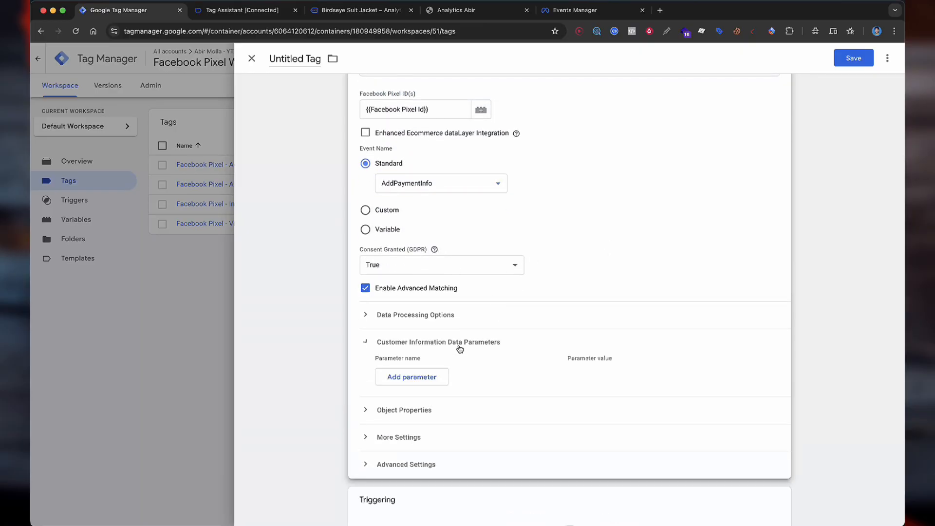
left_click(428, 377)
left_click(439, 379)
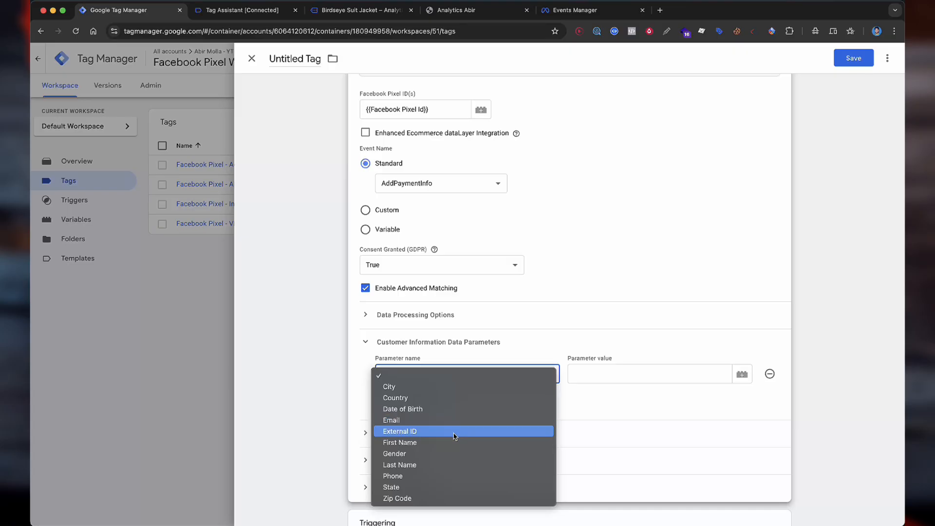
left_click(491, 431)
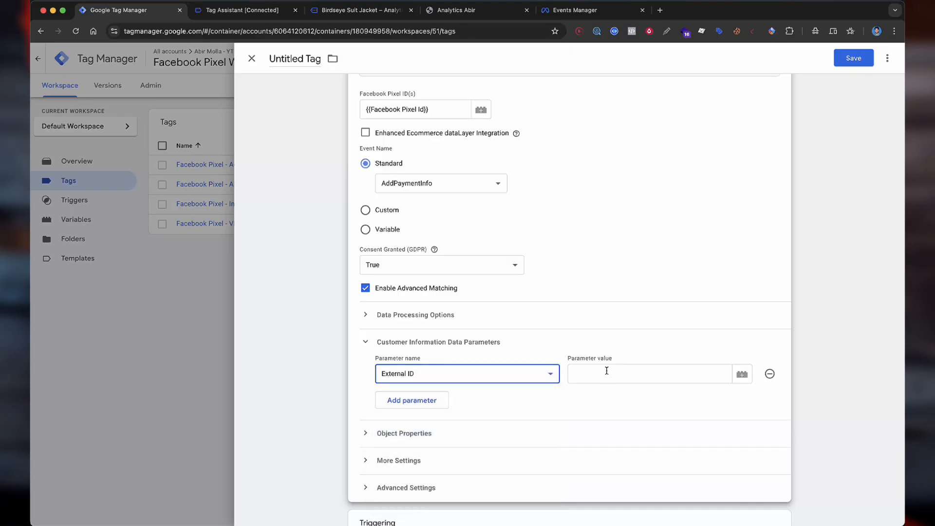
left_click(605, 373)
type("{{exter")
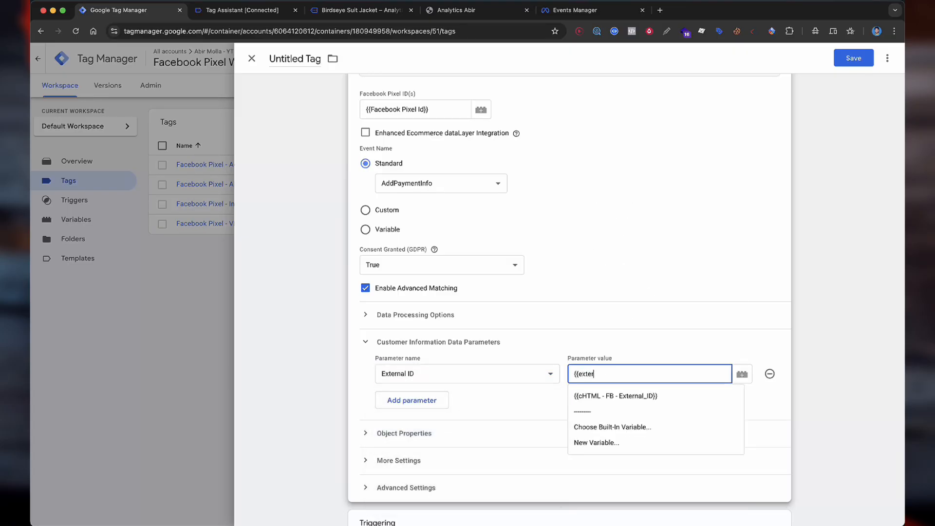
left_click(631, 394)
Add eight empty object property rows to the AddPaymentInfo tag
scroll(638, 309, "down", 5)
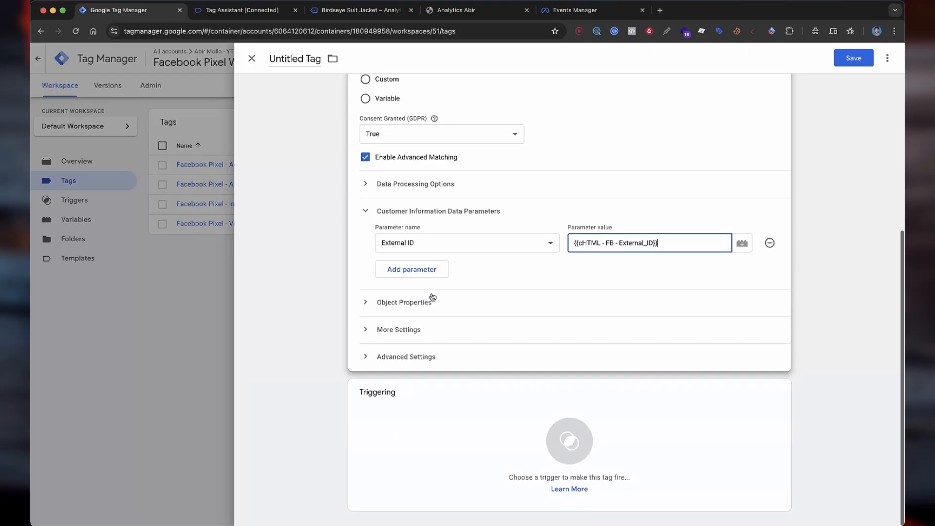
left_click(432, 298)
scroll(419, 334, "down", 1)
left_click(420, 336)
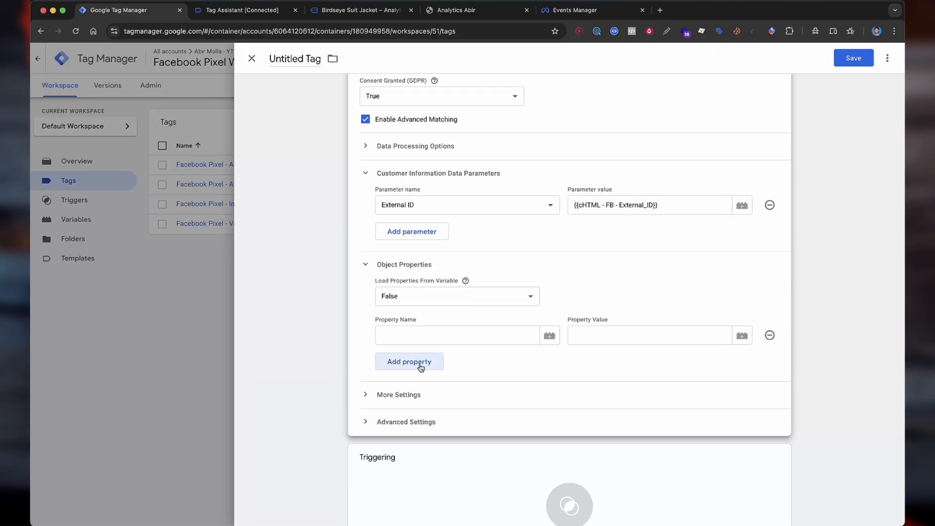
left_click(419, 362)
left_click(420, 386)
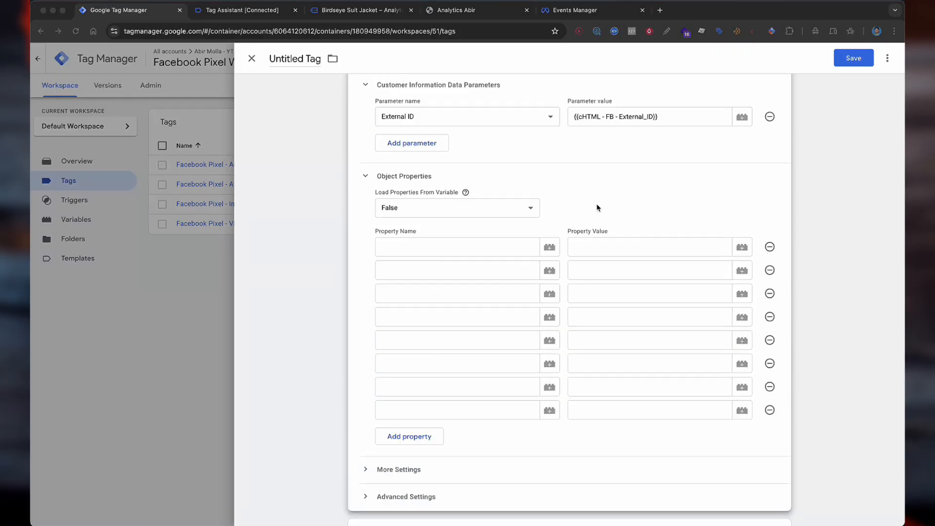
Name the first three object properties content_type, content_name and content_ids
left_click(441, 252)
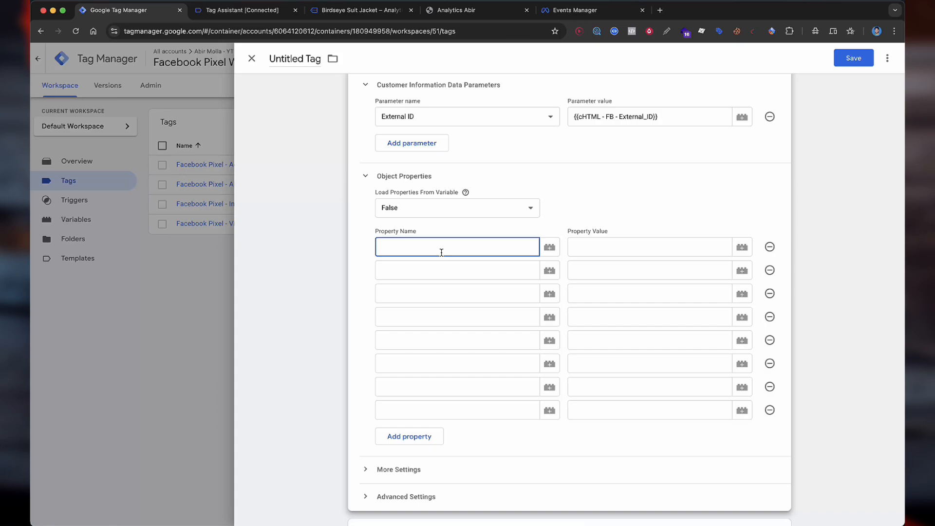
type("content_type")
left_click(432, 272)
type("content_name")
left_click(424, 292)
type("content_ids")
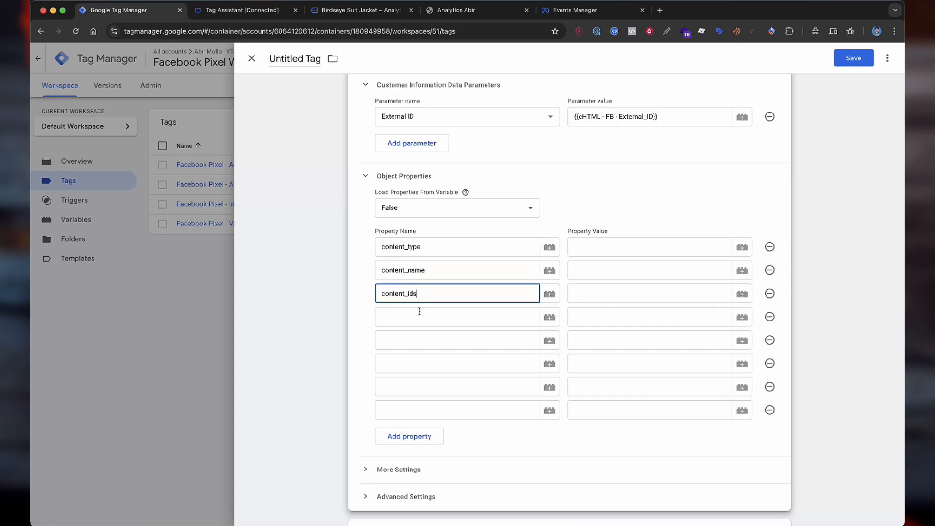
Name the next three object properties contents, value and currency, and remove the two unused rows
left_click(419, 313)
type("content_")
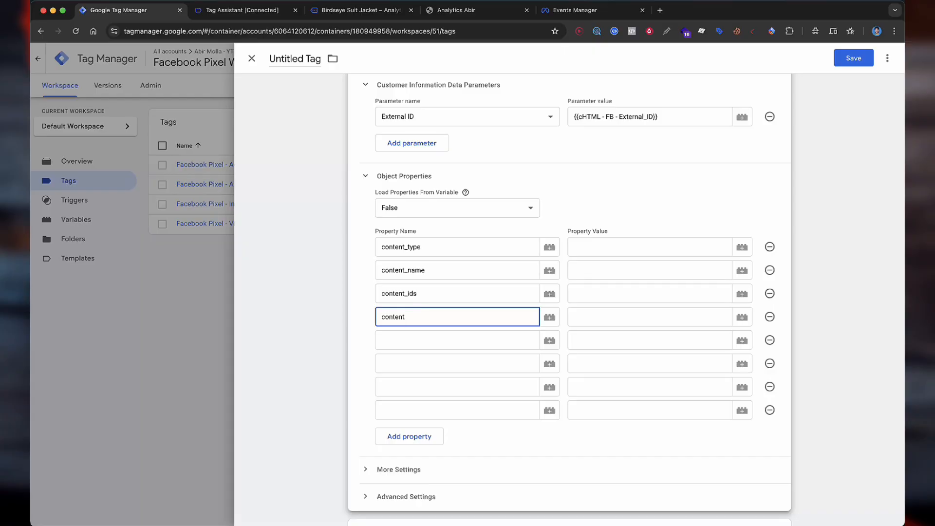
left_click(412, 338)
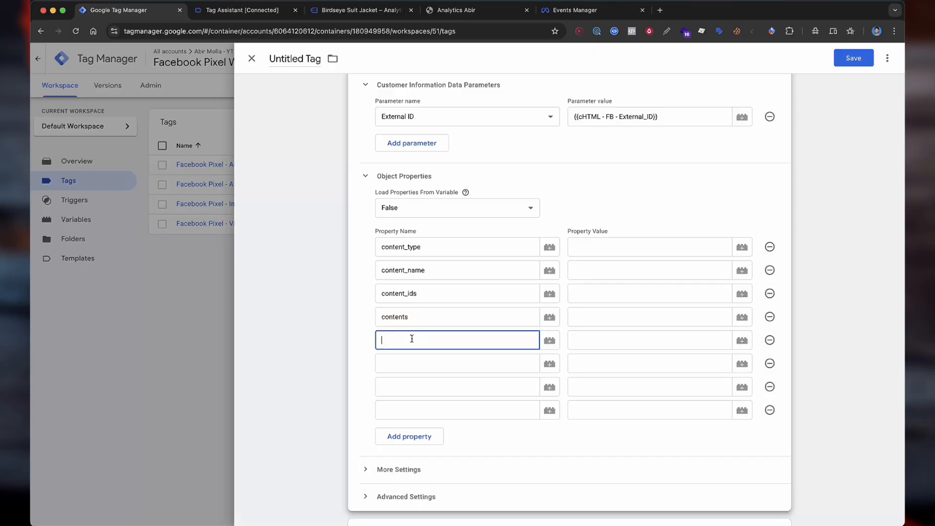
type("value")
left_click(417, 372)
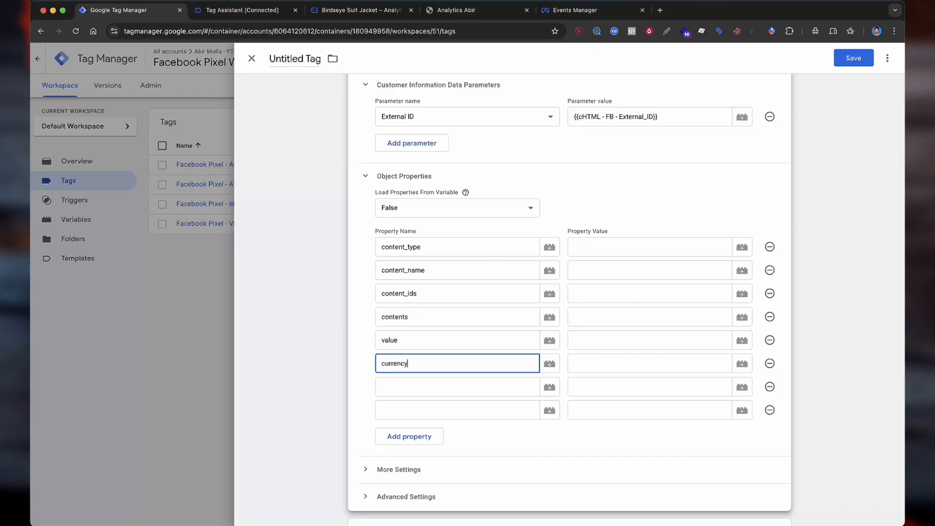
type("currency")
scroll(648, 378, "down", 1)
left_click(771, 374)
left_click(771, 374)
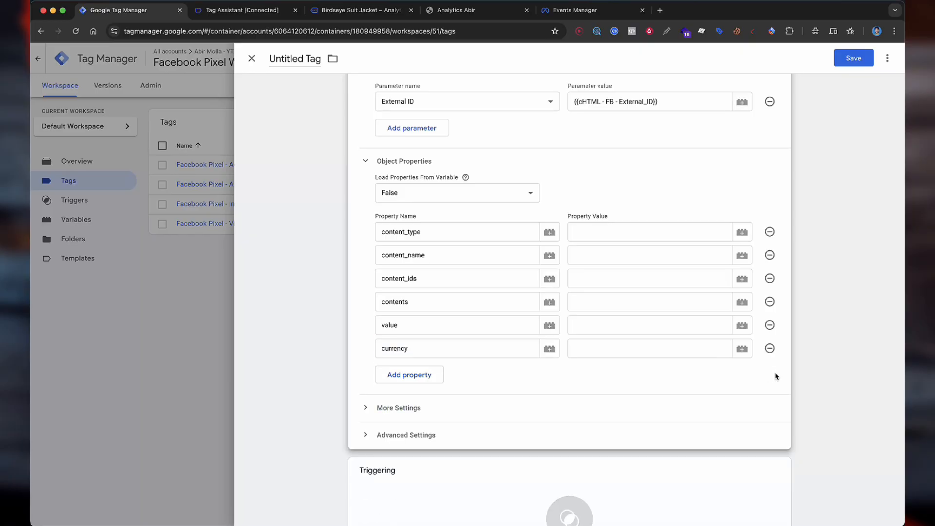
Set the content_type value to {{dlv - FB - Product_type}} and the content_name value to {{Meta Parameter Generator | Content_name}}
scroll(593, 278, "up", 6)
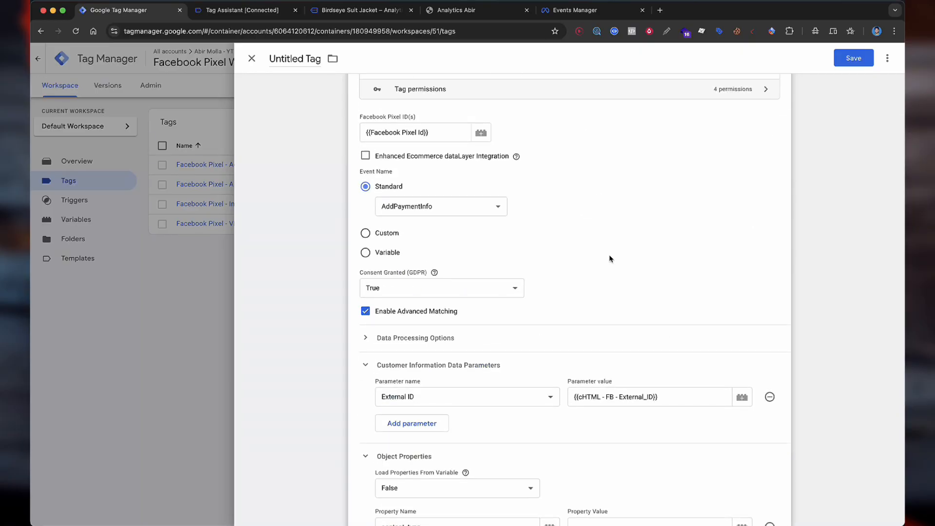
scroll(610, 259, "down", 4)
scroll(610, 259, "down", 2)
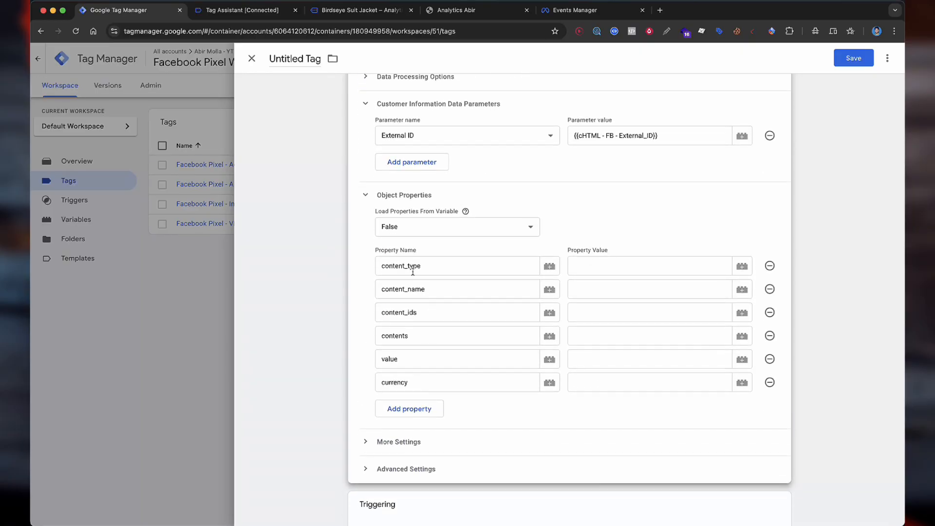
left_click(615, 262)
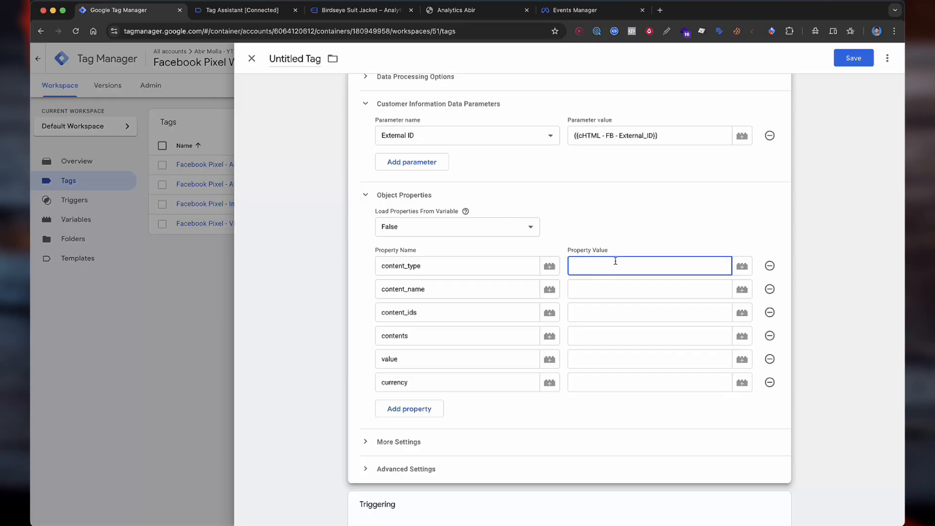
type("{{pr")
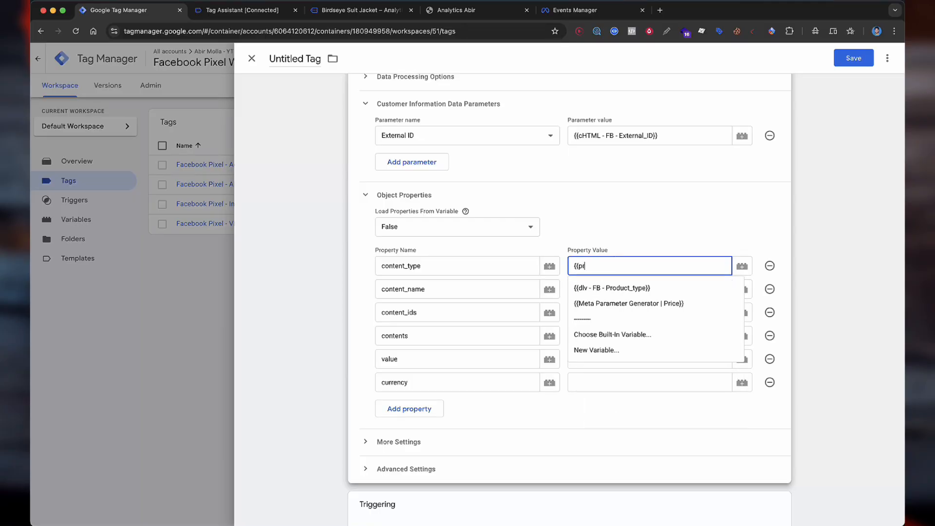
left_click(616, 289)
left_click(611, 287)
type("{{name")
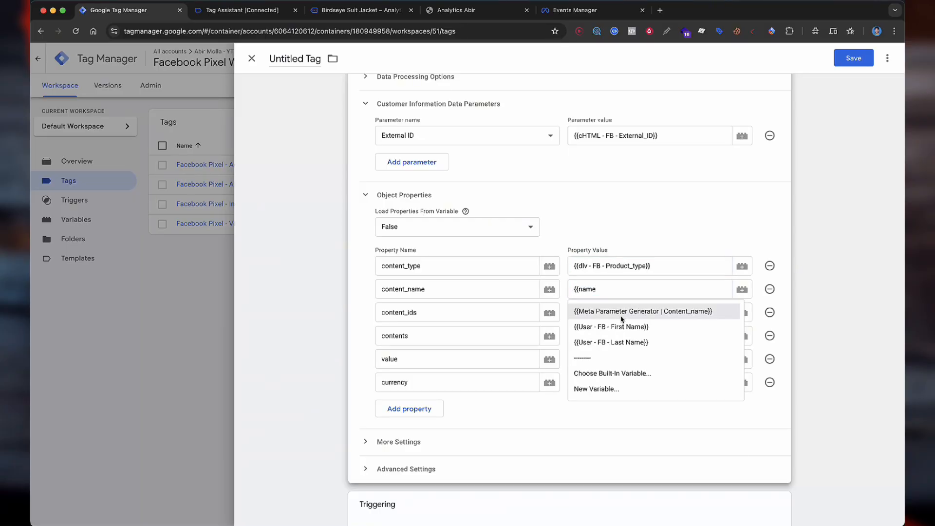
left_click(621, 316)
Set the content_ids value to {{Meta Parameter Generator | Content_ids}} and the contents value to {{Meta Parameter Generator | Contents}}
left_click(620, 317)
type("{{ids")
left_click(620, 334)
left_click(620, 336)
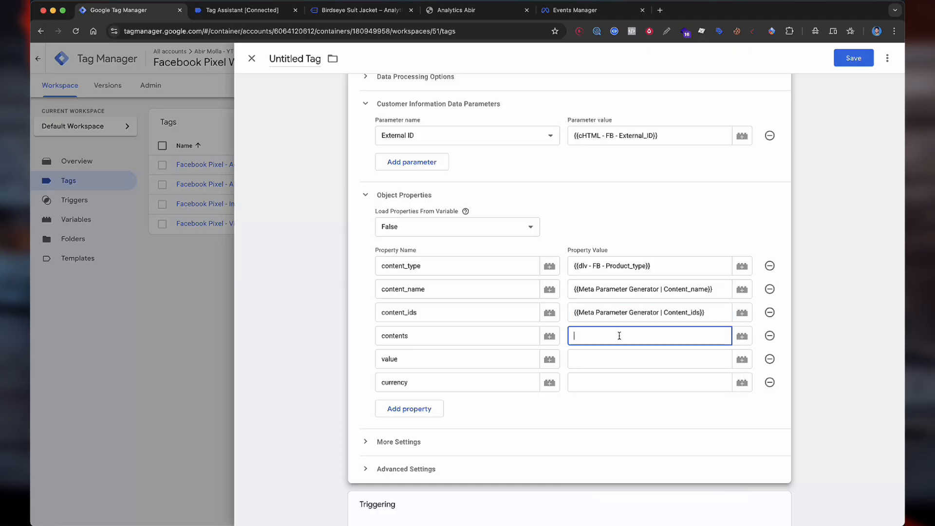
type("{{cont")
left_click(636, 379)
Assign {{Meta Parameter Generator | Price}} to the value property and {{DLV - Currency}} to the currency property
left_click(622, 364)
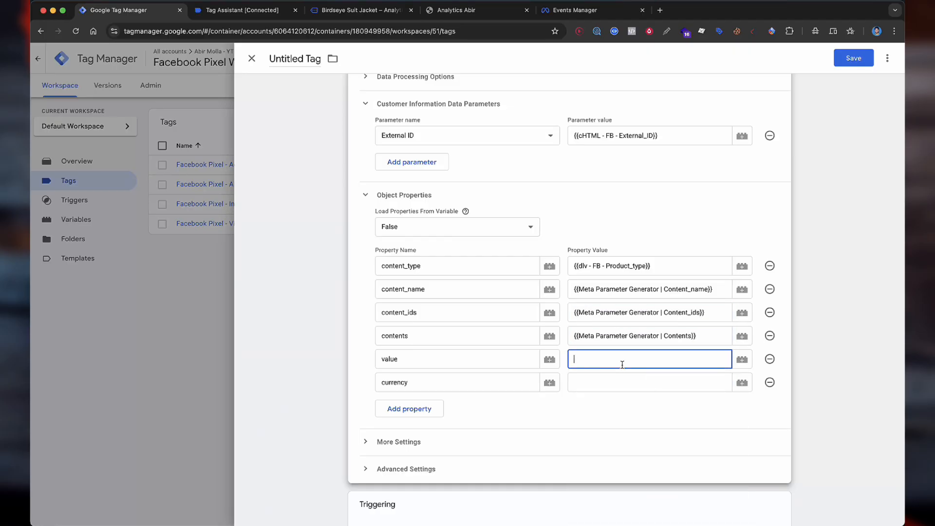
type("{{va")
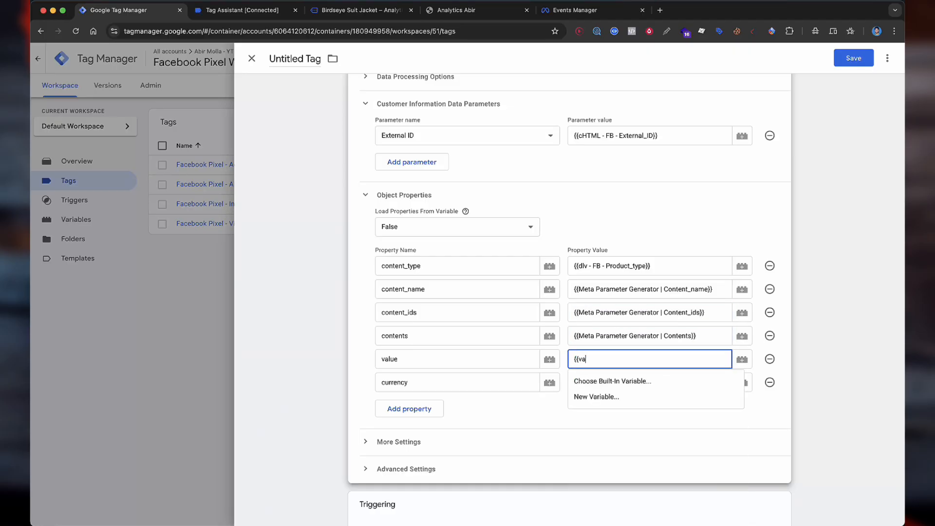
key("BackSpace")
type("pric")
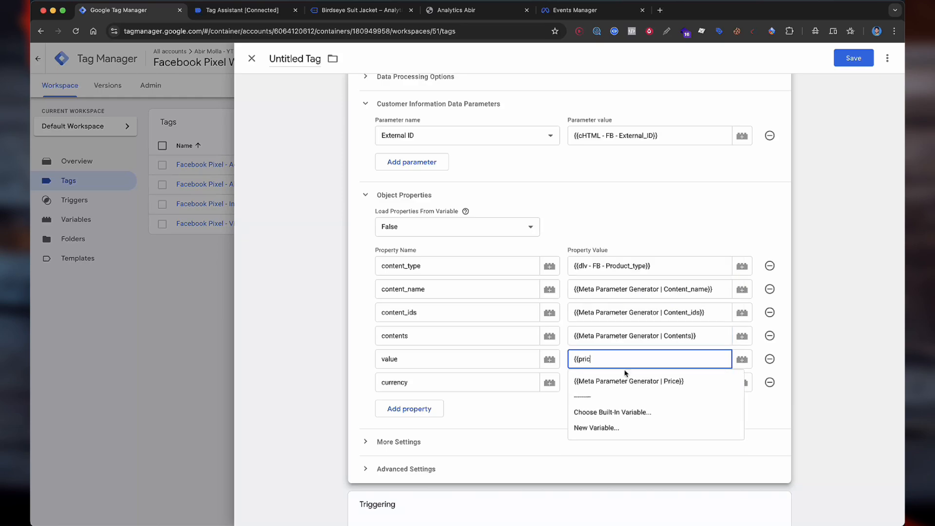
left_click(624, 380)
left_click(622, 381)
type("{")
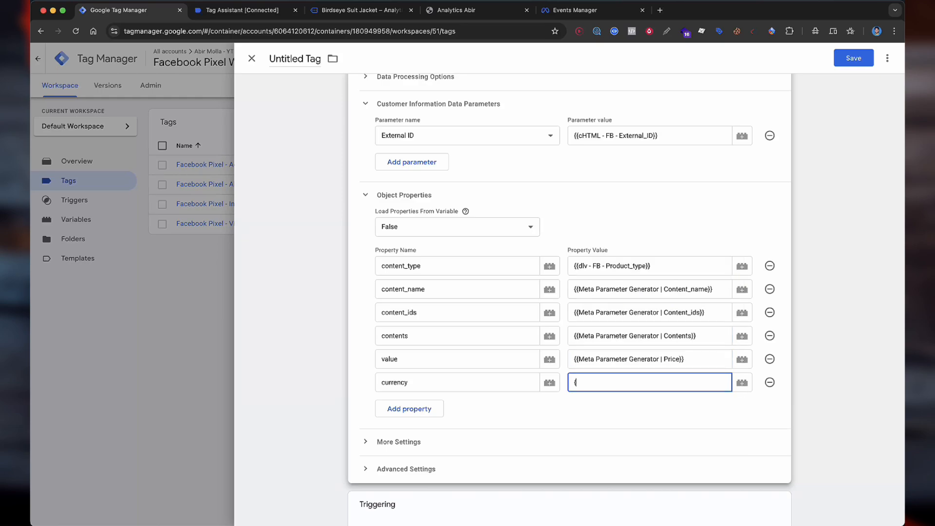
type("{cur")
left_click(633, 405)
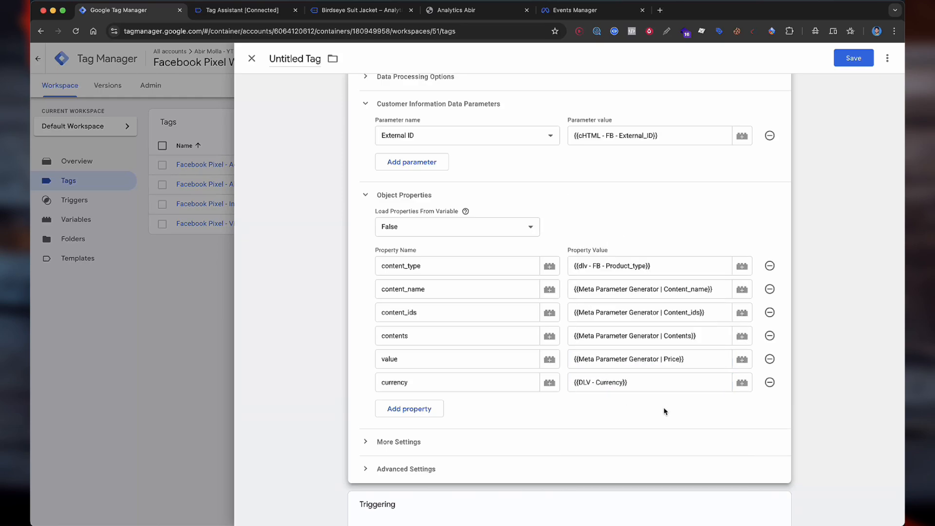
Set the tag to fire on the Custom Event - Add Payment Info trigger
scroll(663, 410, "down", 3)
left_click(476, 429)
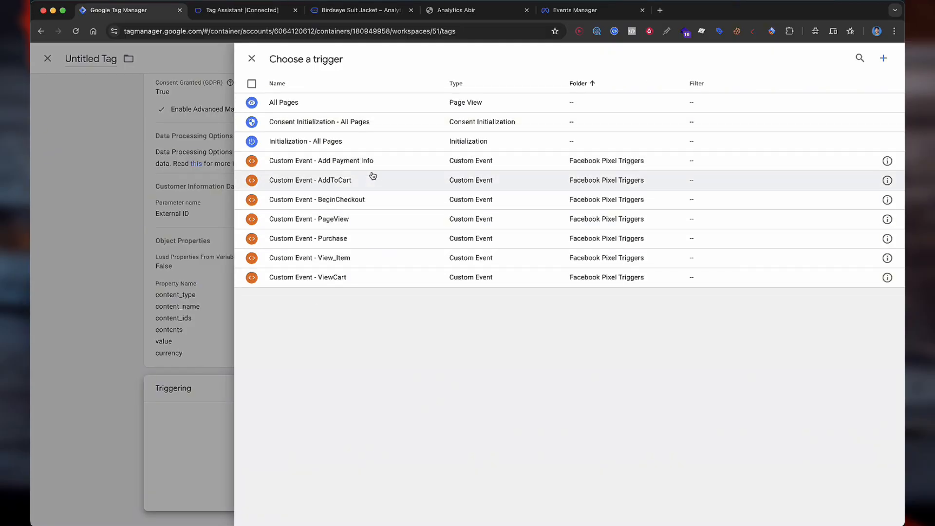
left_click(372, 160)
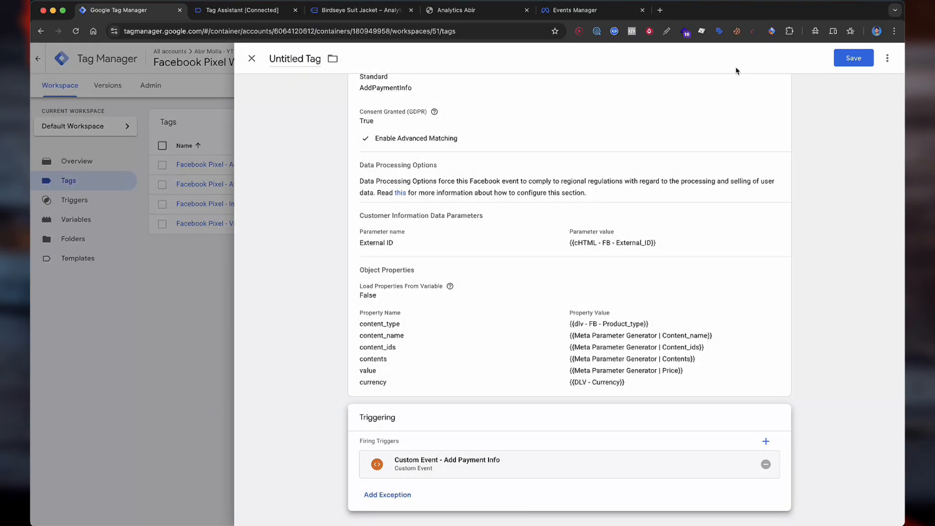
Save the tag under the name Facebook Pixel - AddPaymentInfo
left_click(844, 62)
left_click(522, 178)
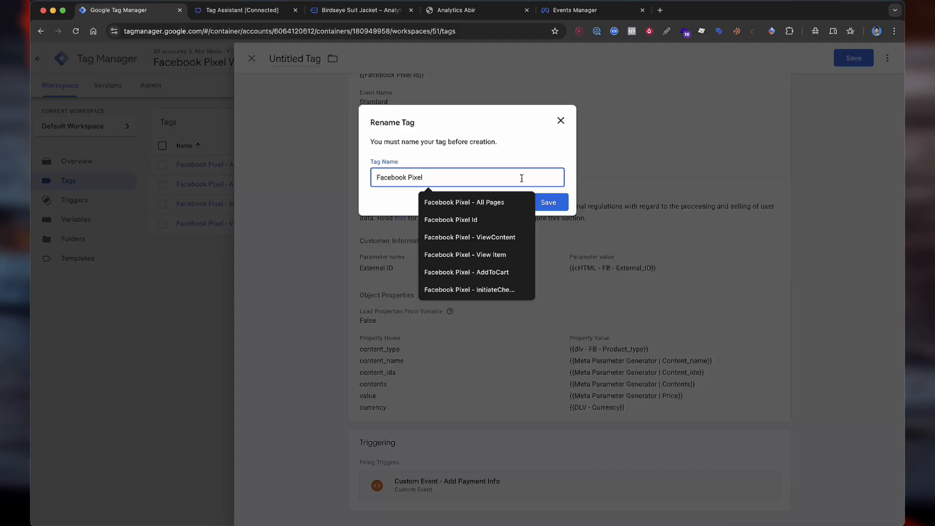
key("BackSpace")
key("BackSpace")
key("BackSpace")
key("BackSpace")
type("ixel - Ad")
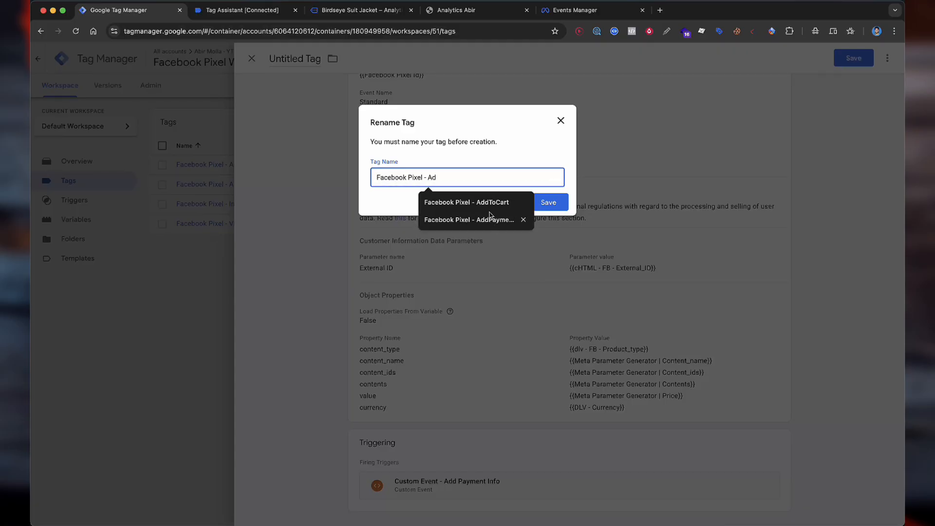
left_click(490, 218)
left_click(548, 202)
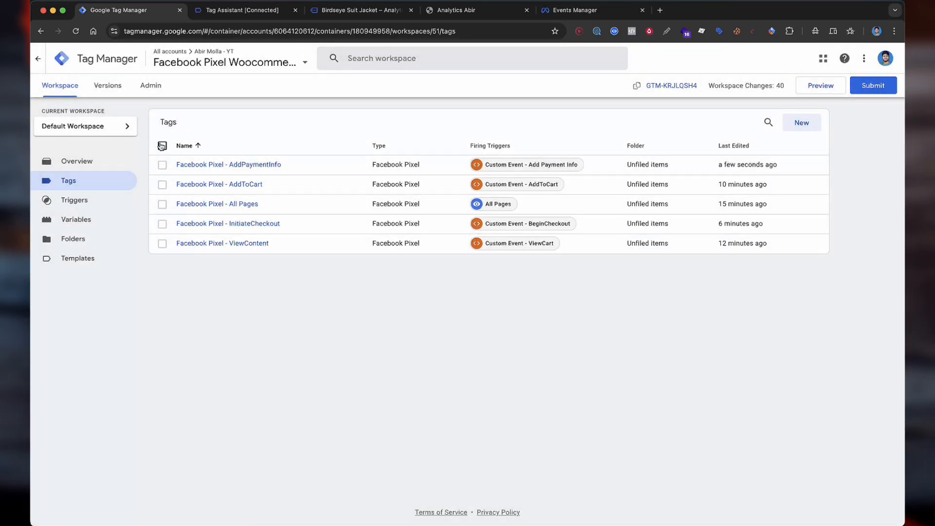
left_click(162, 145)
left_click(162, 147)
Create a new tag of the Facebook Pixel type with {{Facebook Pixel Id}} as its pixel ID
left_click(815, 124)
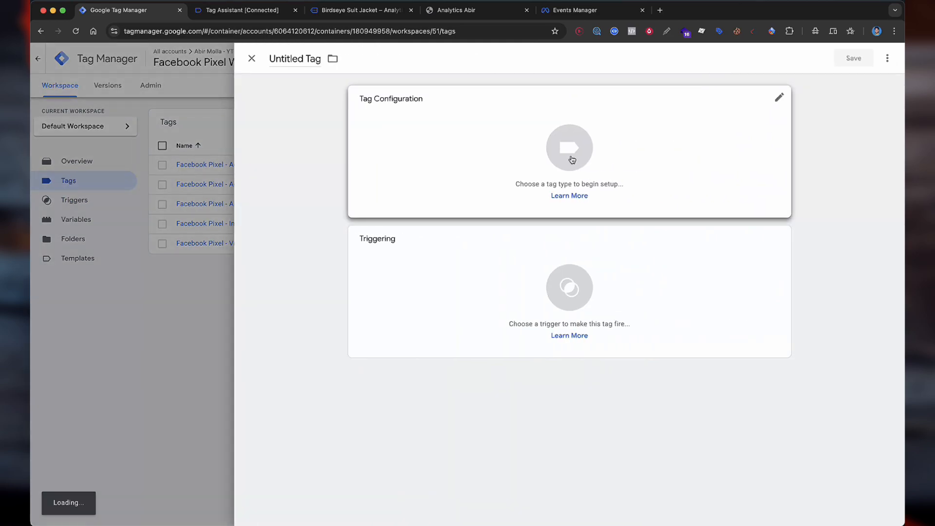
left_click(572, 160)
scroll(689, 234, "down", 2)
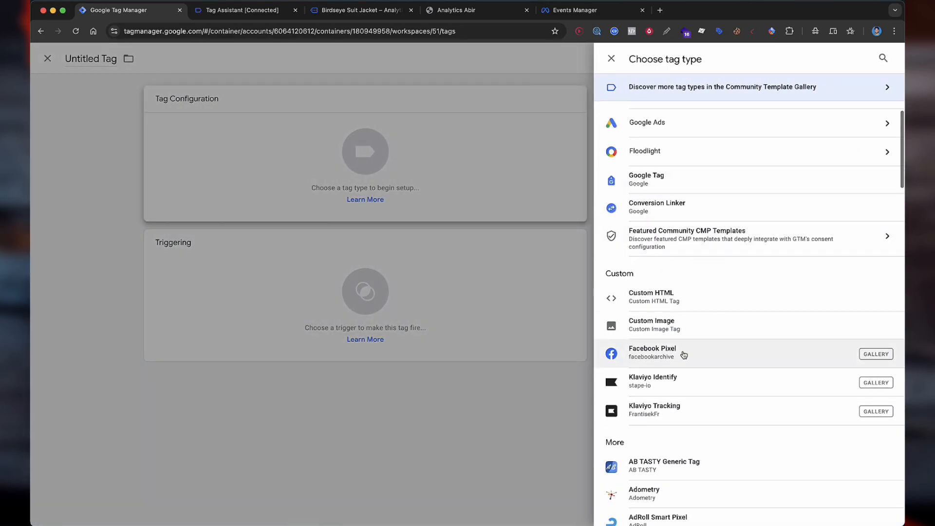
left_click(684, 354)
left_click(408, 218)
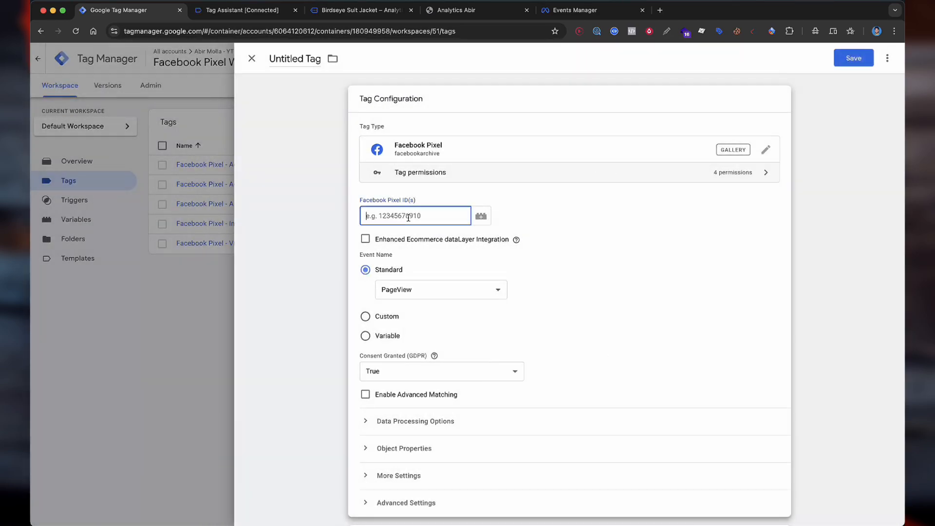
type("{{face")
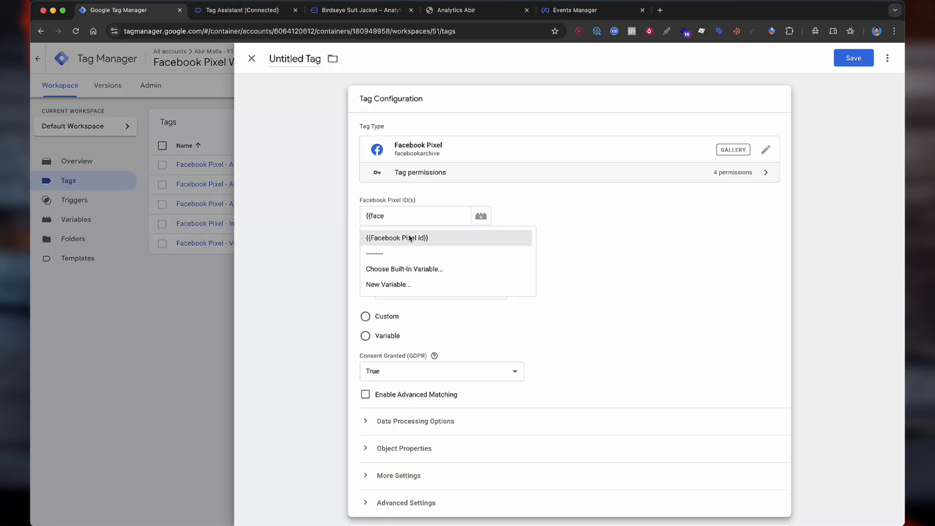
left_click(409, 237)
Turn on advanced matching for the new Facebook Pixel tag
scroll(539, 281, "down", 1)
mouse_move(517, 209)
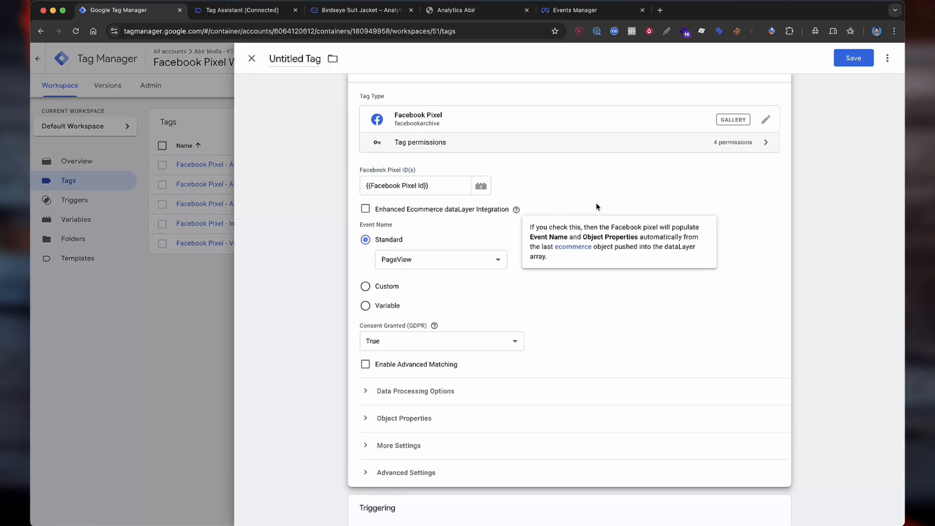
scroll(598, 207, "down", 2)
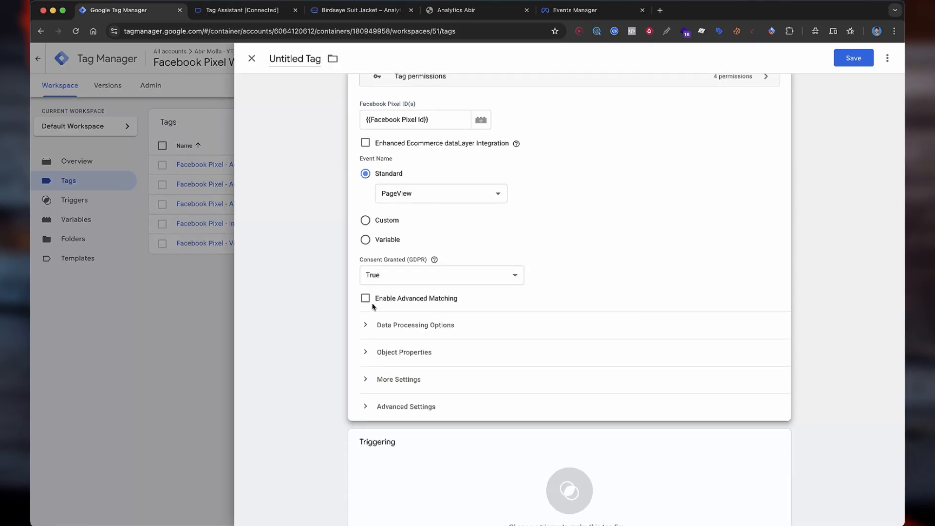
left_click(366, 298)
Add seven empty customer information parameter rows to the new tag
scroll(445, 301, "down", 2)
left_click(440, 288)
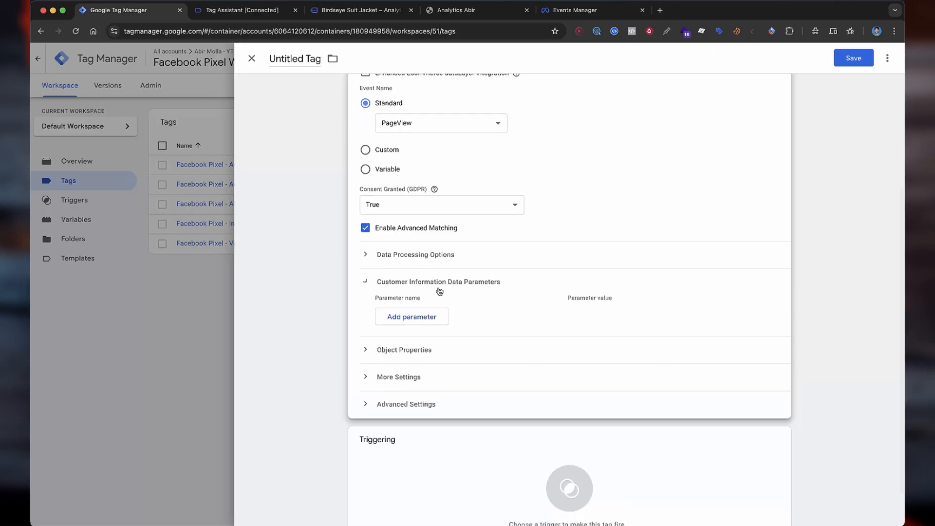
left_click(424, 317)
left_click(422, 337)
left_click(421, 361)
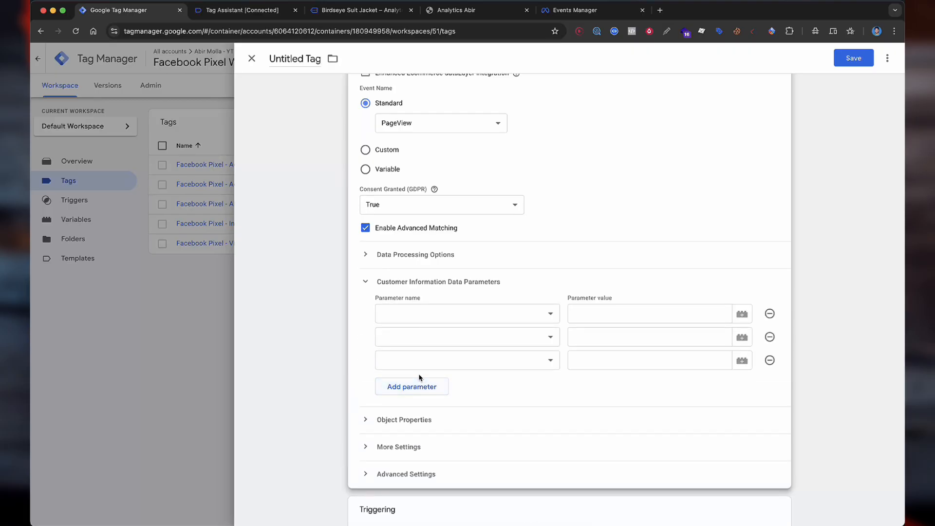
left_click(420, 385)
left_click(420, 409)
left_click(422, 433)
left_click(418, 455)
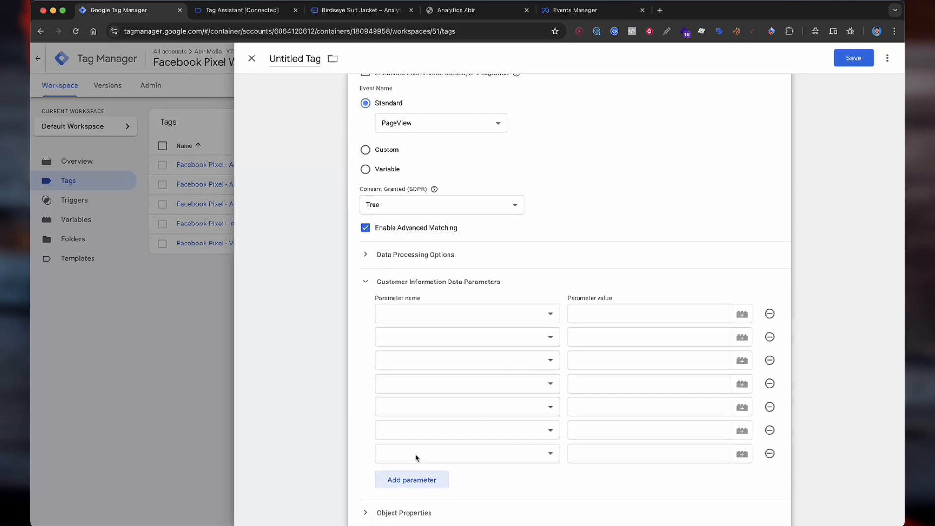
Set the first four customer information parameter names to City, Country, Email and External ID
scroll(507, 254, "down", 2)
scroll(507, 253, "down", 1)
left_click(428, 222)
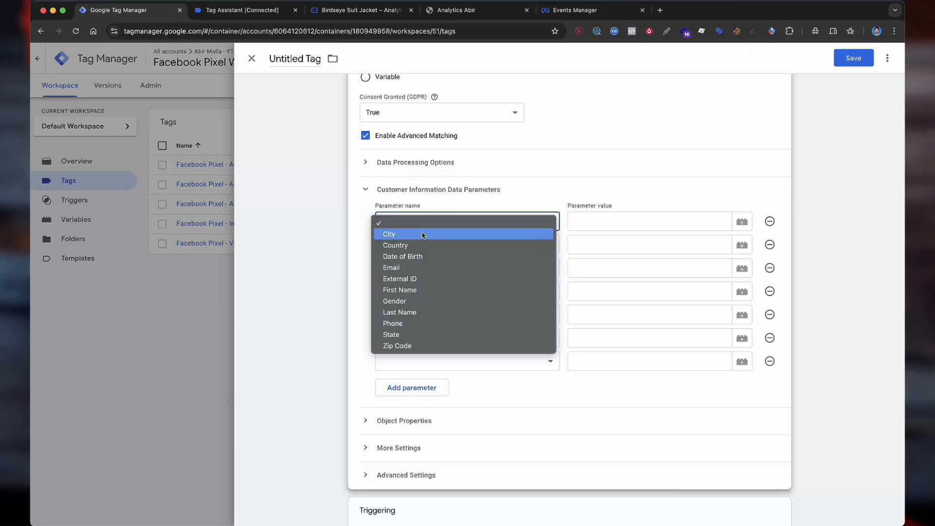
left_click(423, 234)
left_click(431, 244)
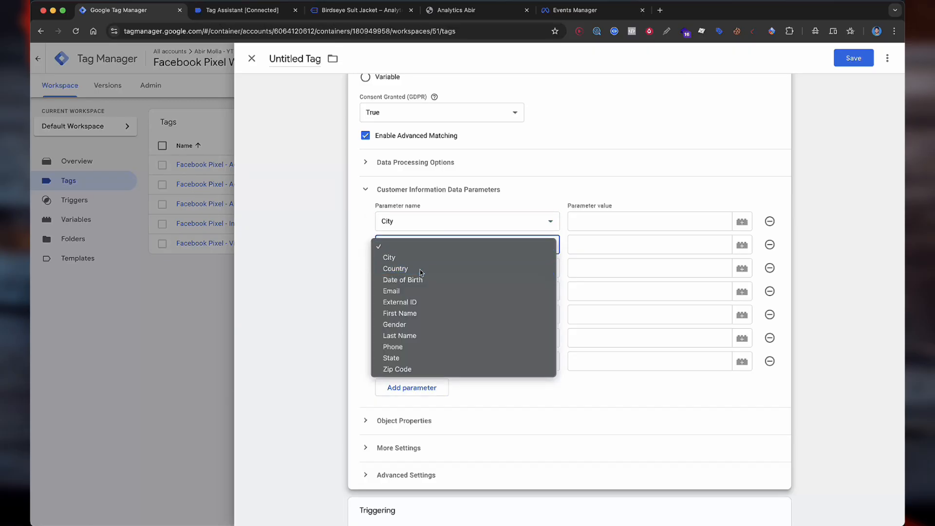
left_click(421, 269)
left_click(420, 269)
left_click(421, 310)
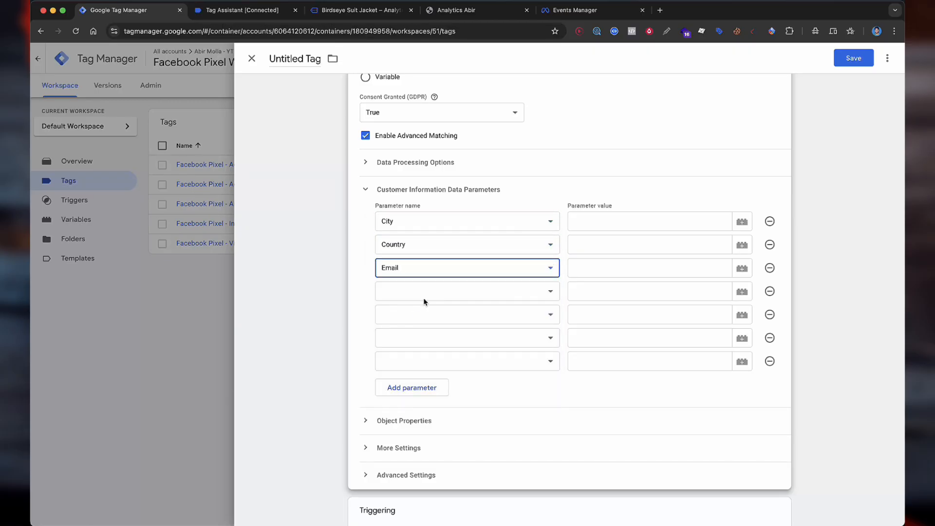
left_click(423, 295)
left_click(423, 347)
Set the remaining three empty customer information parameter names to First Name, Last Name and Phone
left_click(431, 316)
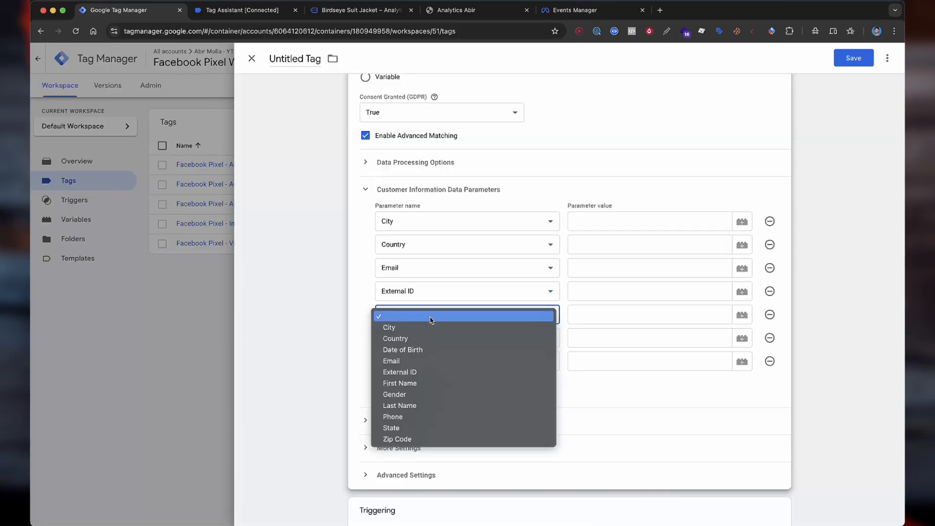
left_click(422, 383)
left_click(430, 338)
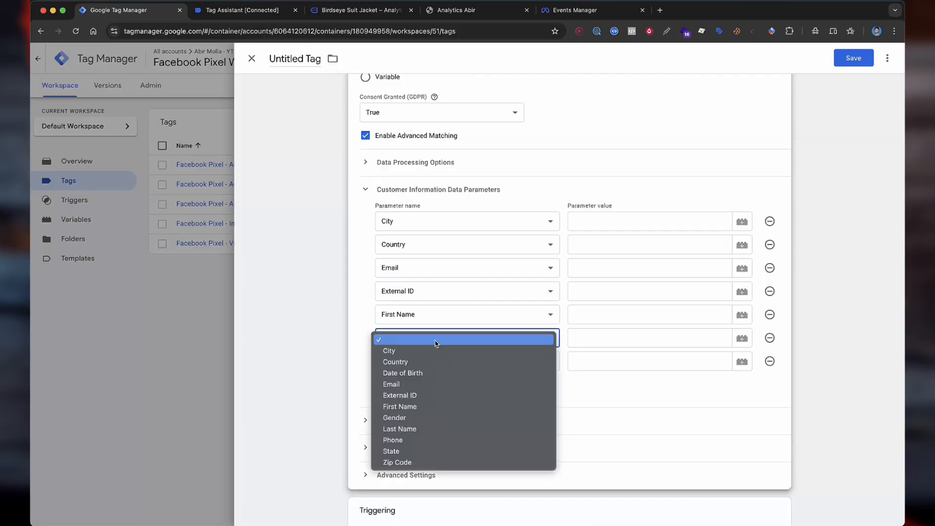
left_click(427, 428)
left_click(444, 360)
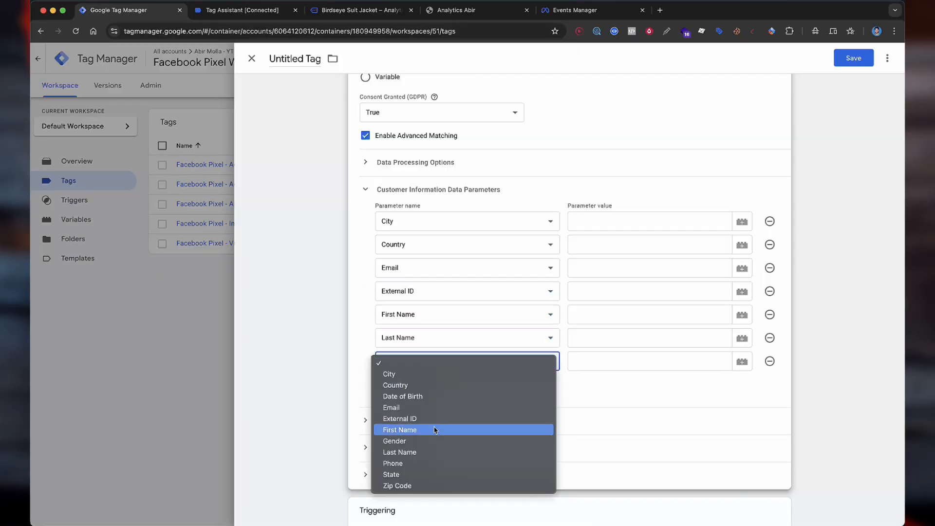
left_click(427, 463)
Add two more customer information parameters named State and Zip Code
left_click(434, 390)
left_click(431, 385)
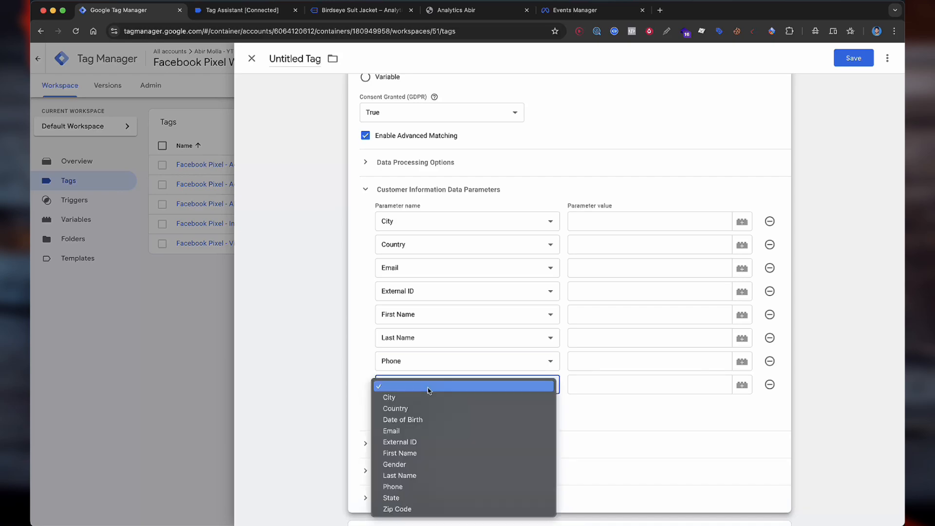
left_click(430, 498)
left_click(431, 413)
left_click(431, 408)
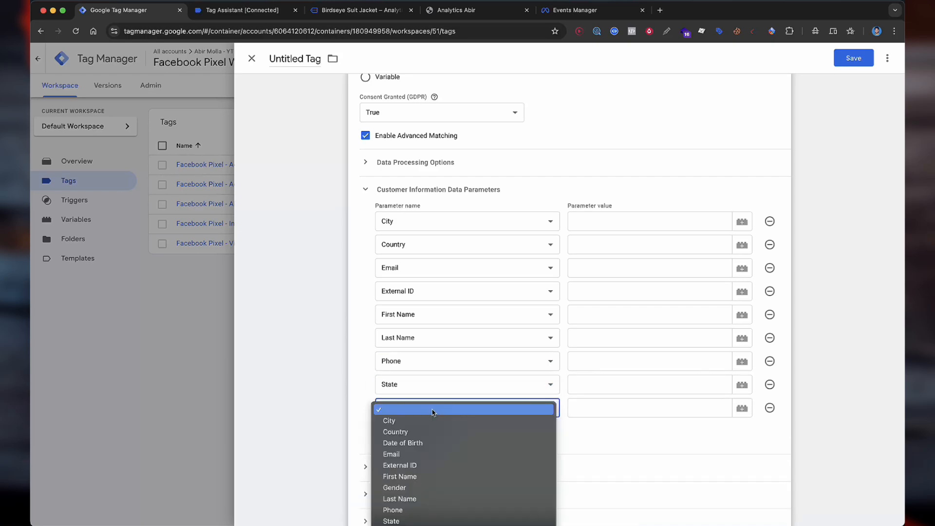
left_click(431, 525)
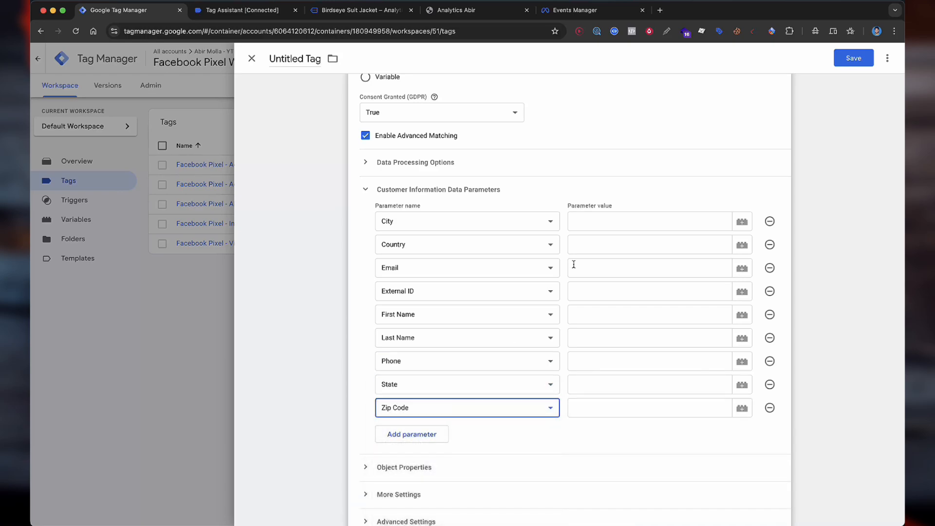
Fill the City, Country and Email parameter values with {{User - FB - City}}, {{User - FB - Country}} and {{User - FB - Email}}
left_click(606, 228)
type("{{city")
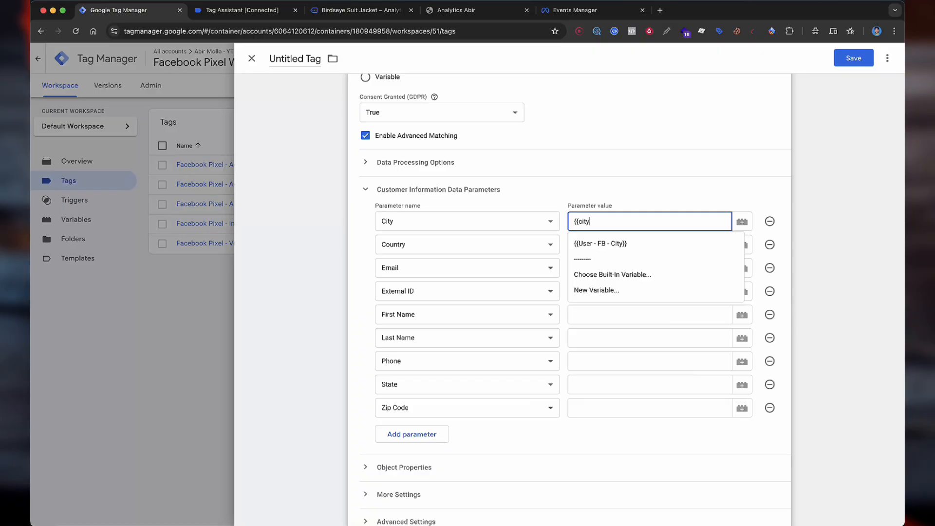
left_click(600, 243)
left_click(621, 251)
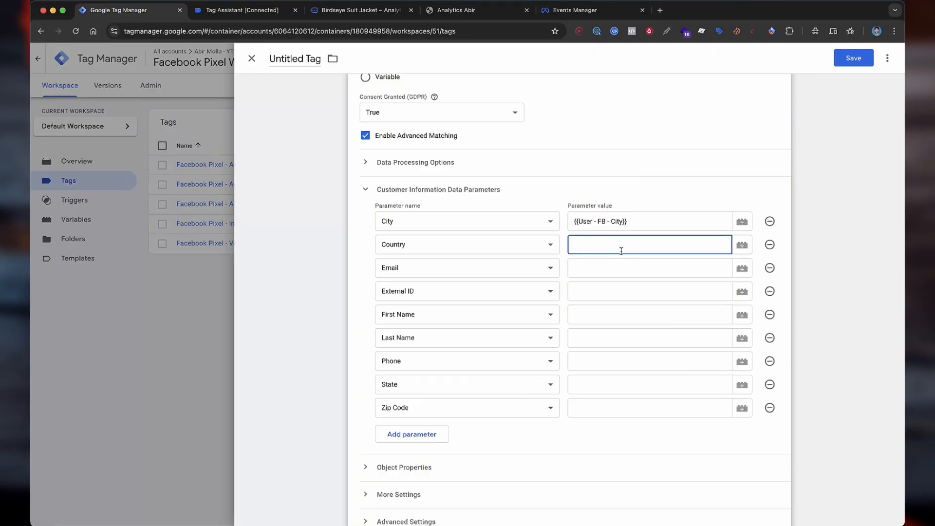
type("{{coun")
left_click(619, 266)
left_click(615, 267)
type("{{emai")
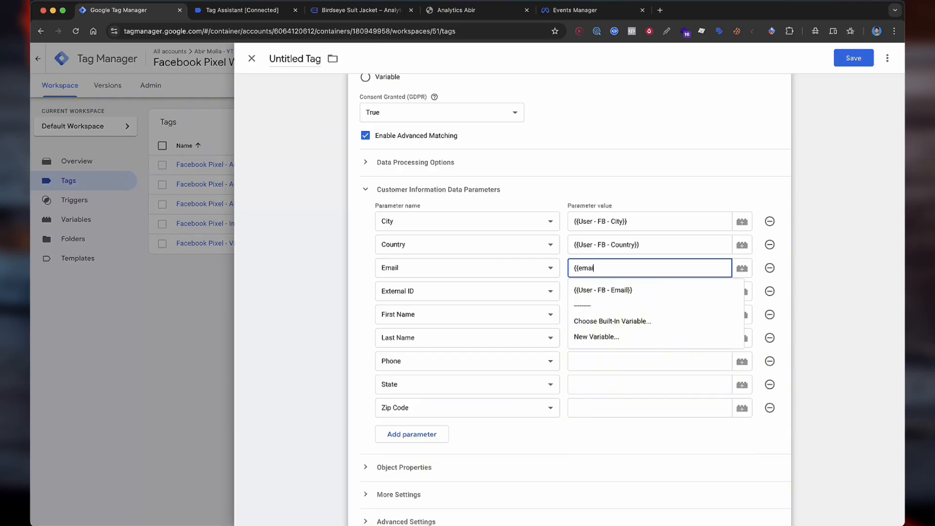
left_click(615, 288)
Assign {{cHTML - FB - External_ID}} to the External ID parameter and {{User - FB - First Name}} to First Name
left_click(610, 294)
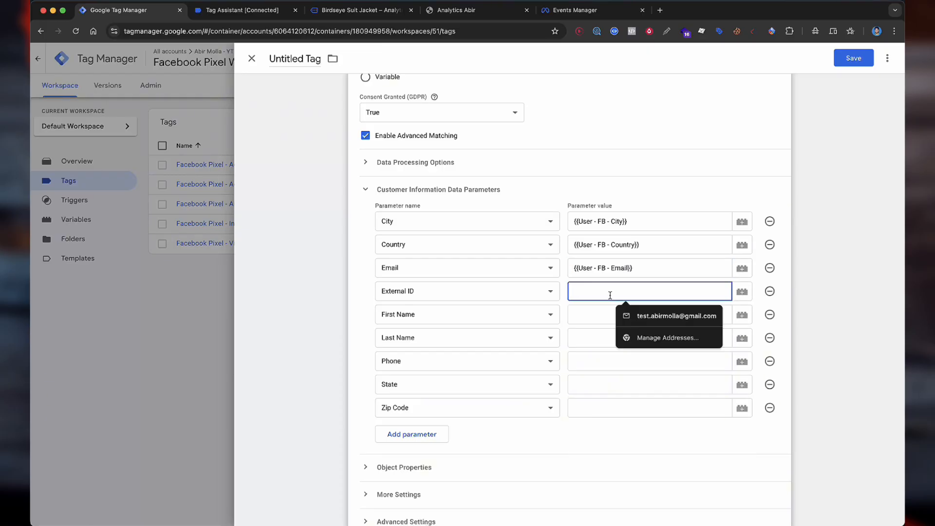
type("{{exter")
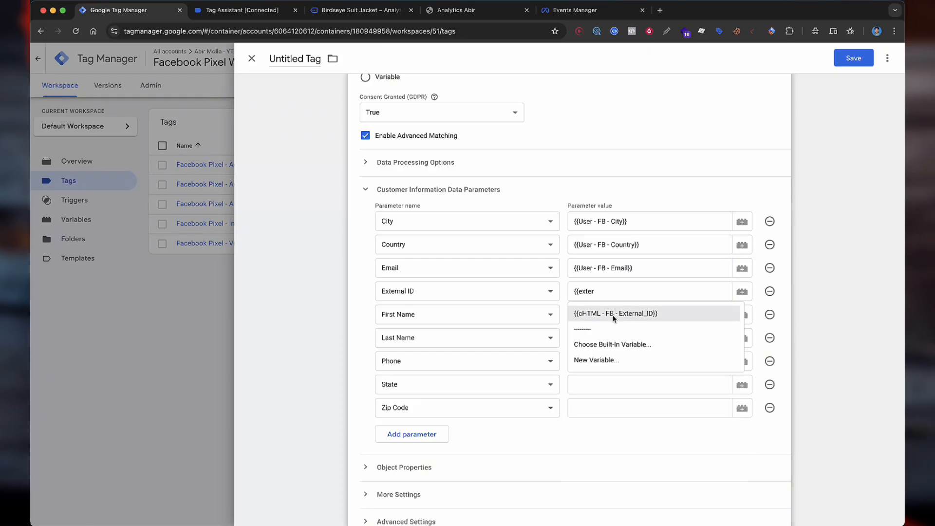
left_click(614, 316)
left_click(605, 314)
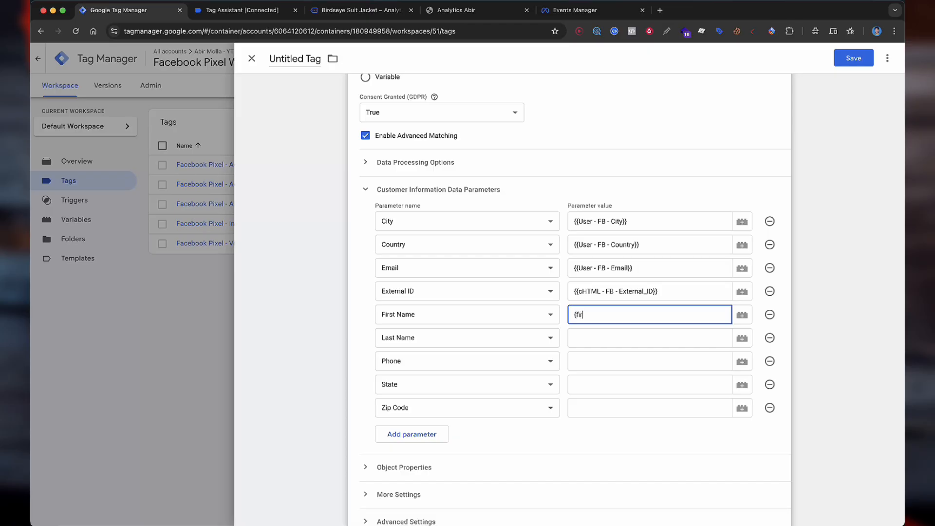
type("{{fir")
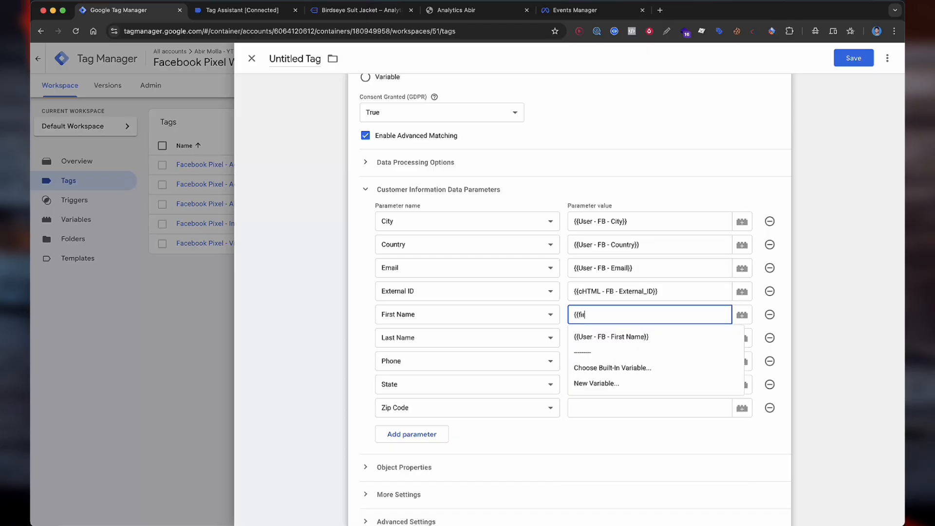
left_click(611, 336)
Assign {{User - FB - Last Name}} to the Last Name parameter and {{User - FB - Phone Number}} to Phone
left_click(607, 338)
type("{{")
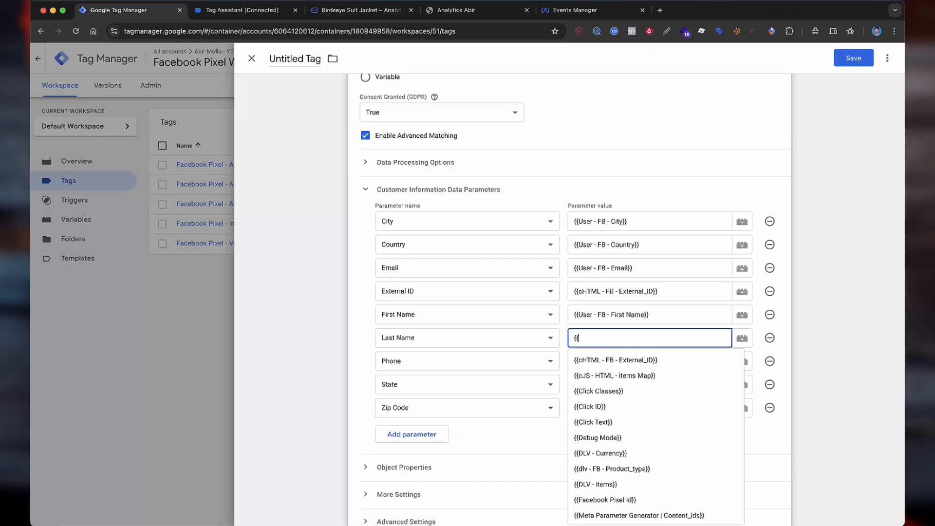
type("last")
left_click(618, 358)
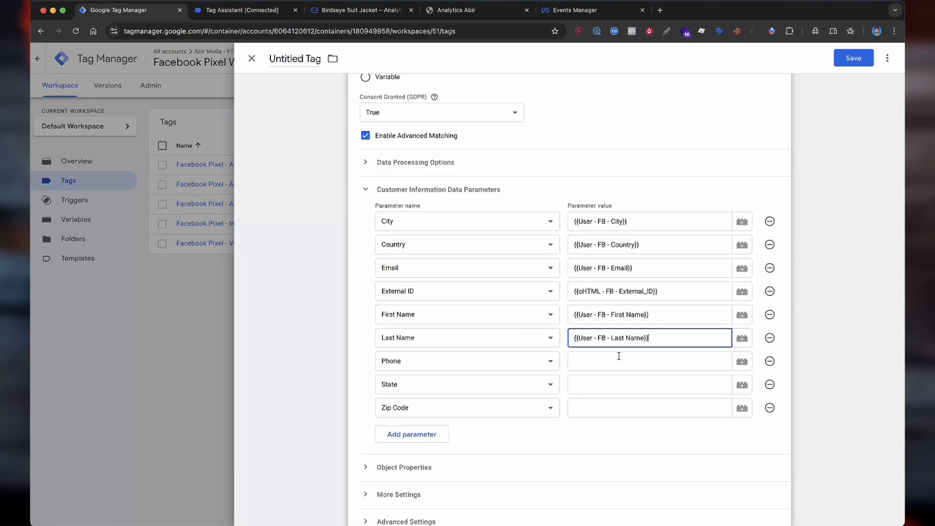
left_click(615, 358)
type("{{pho")
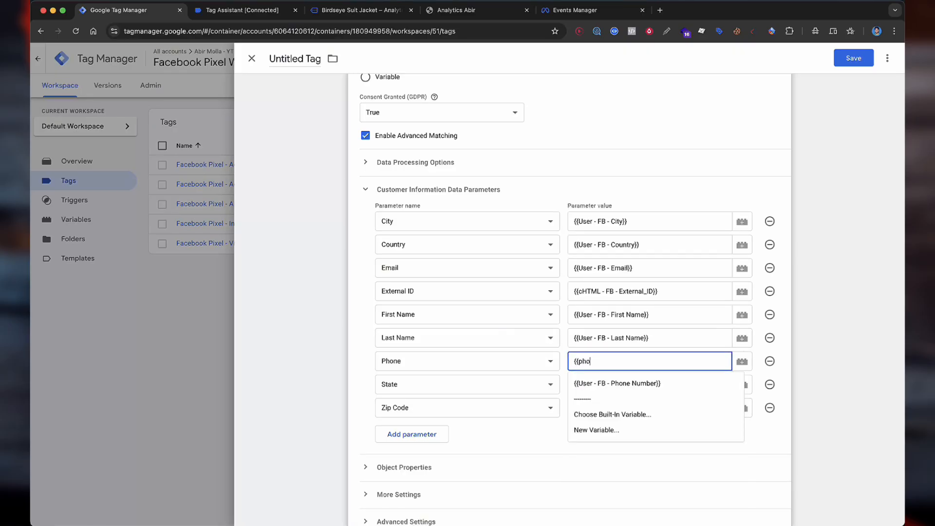
left_click(615, 383)
Assign {{User - FB - State}} to the State parameter and {{User - FB - Zip Code}} to Zip Code
left_click(613, 387)
type("{{sta")
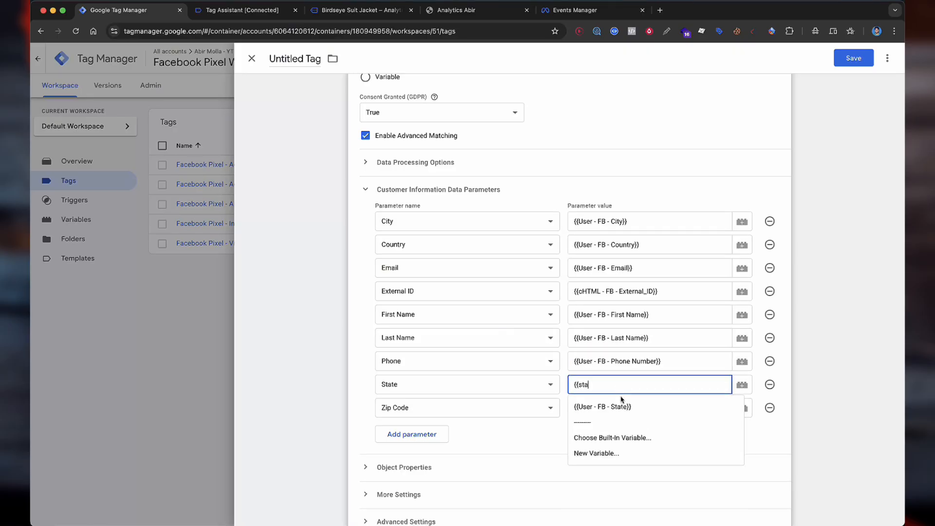
left_click(622, 403)
left_click(615, 408)
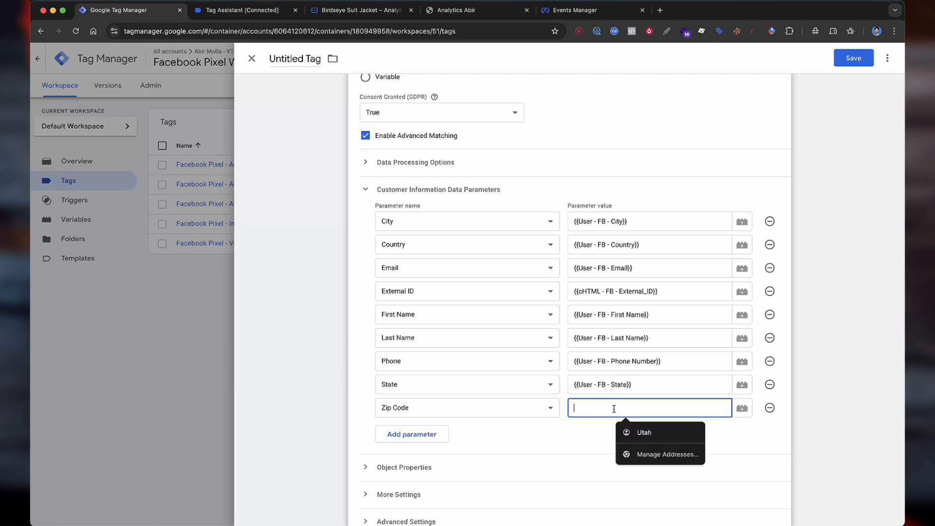
type("{{zi")
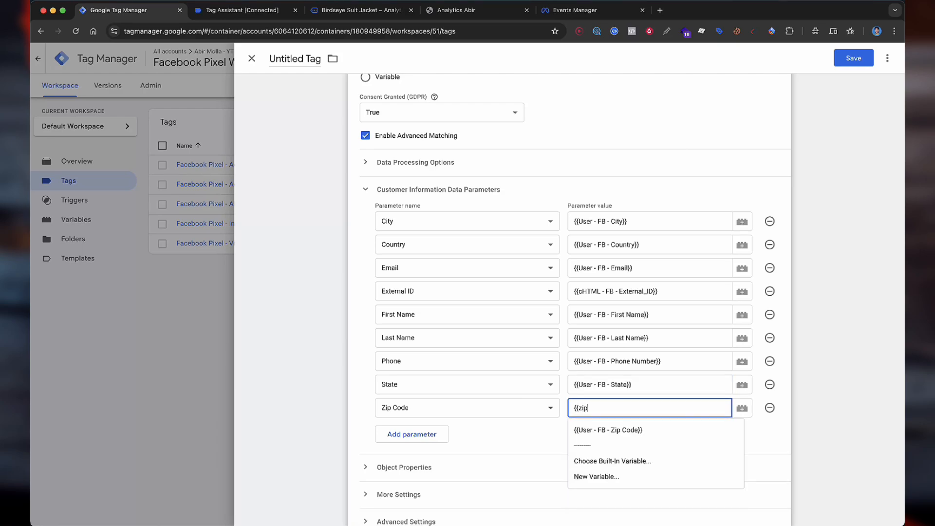
type("p")
left_click(622, 430)
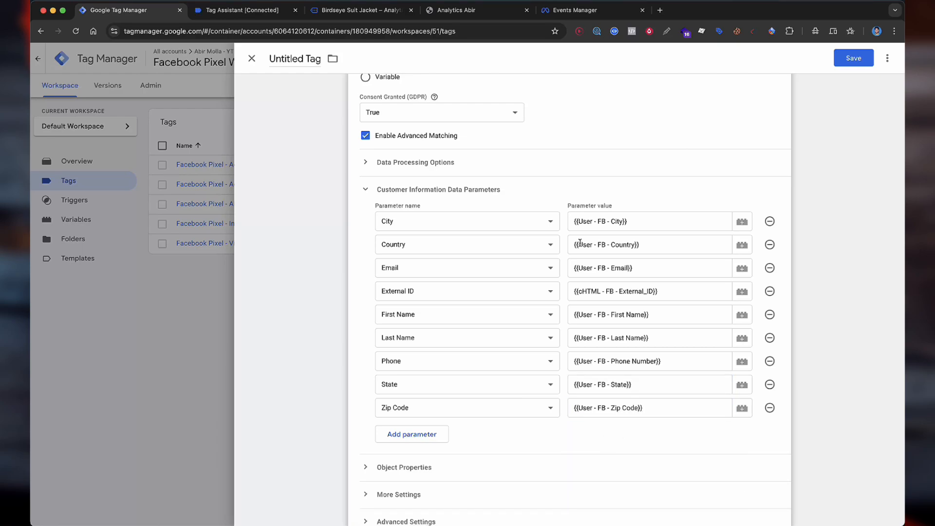
Add six empty property rows to the tag's object properties
scroll(549, 246, "down", 3)
scroll(507, 263, "up", 3)
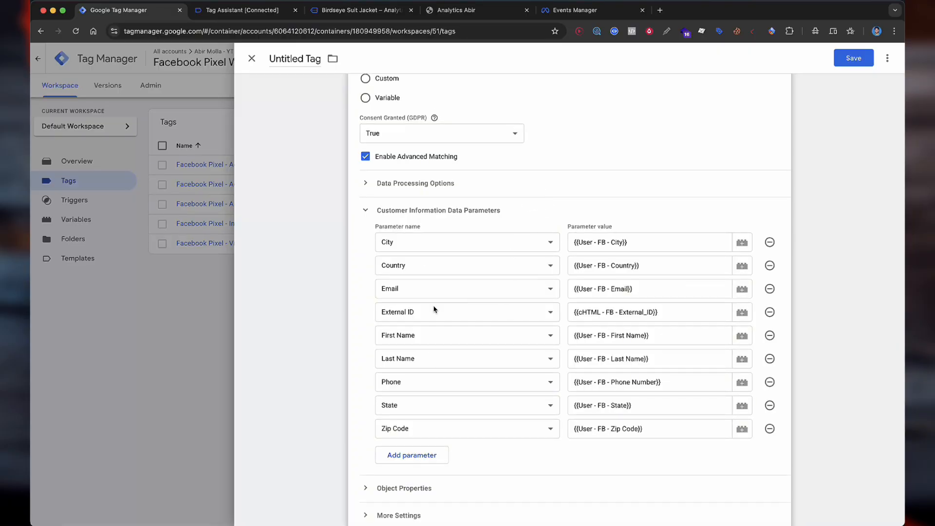
scroll(496, 250, "down", 4)
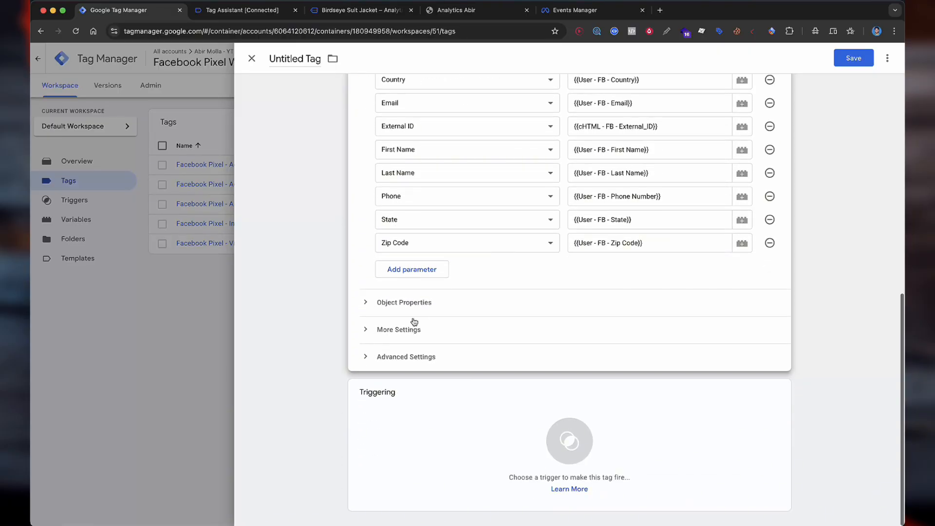
left_click(416, 303)
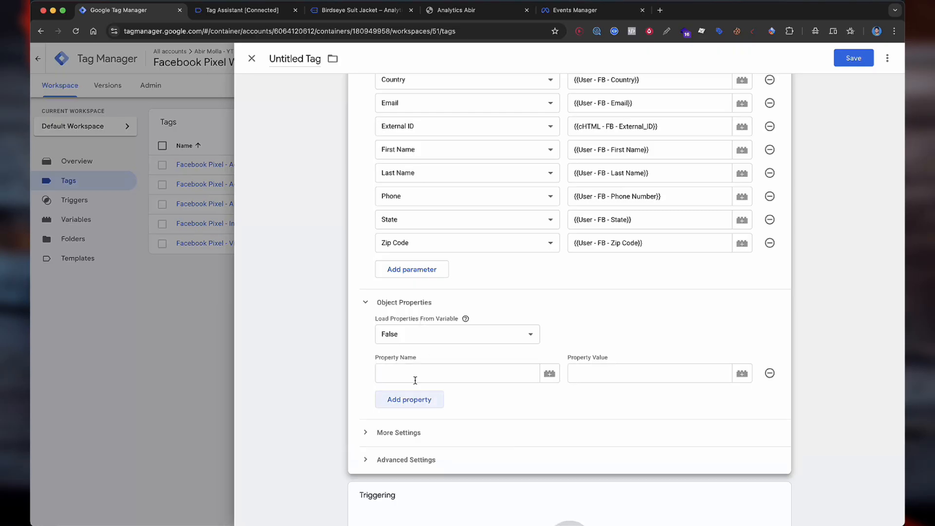
left_click(418, 407)
left_click(418, 424)
left_click(418, 446)
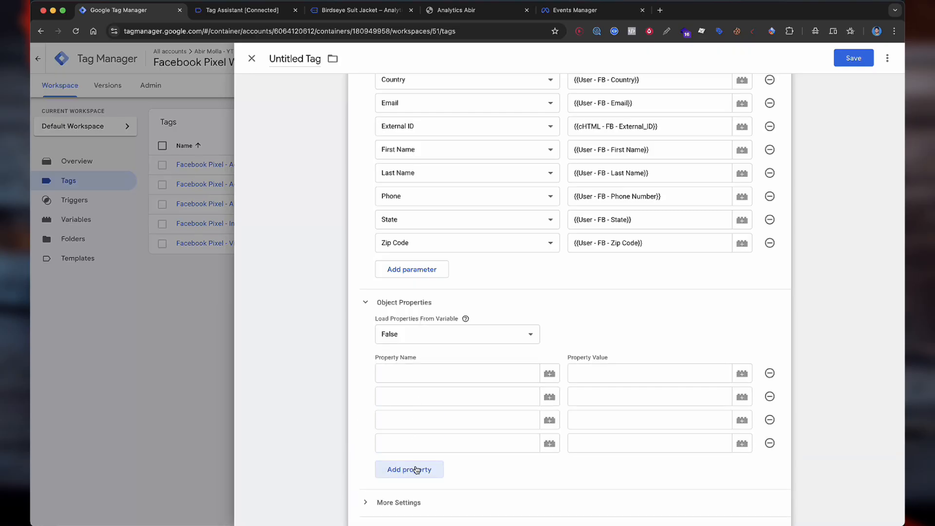
left_click(417, 469)
left_click(414, 491)
scroll(487, 403, "down", 2)
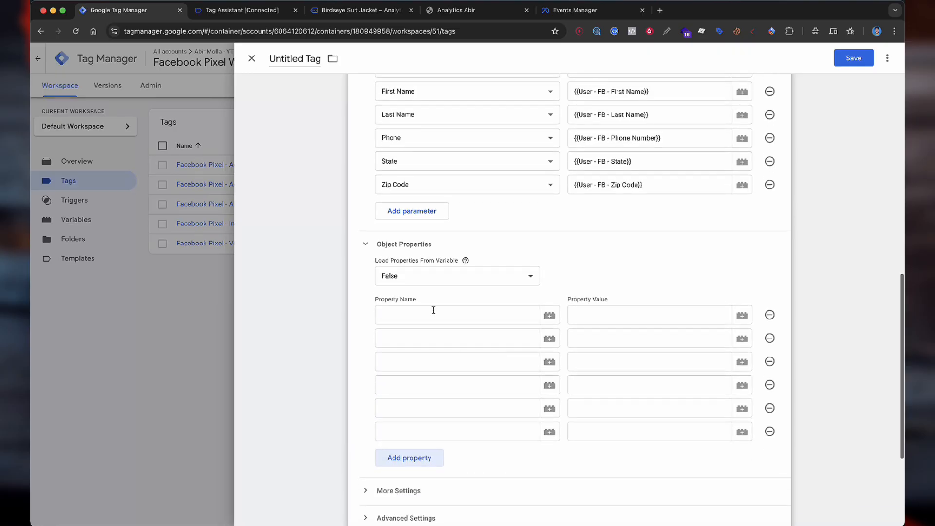
Name the first four object properties content_type, content_name, content_ids and contents
left_click(434, 310)
type("content_type")
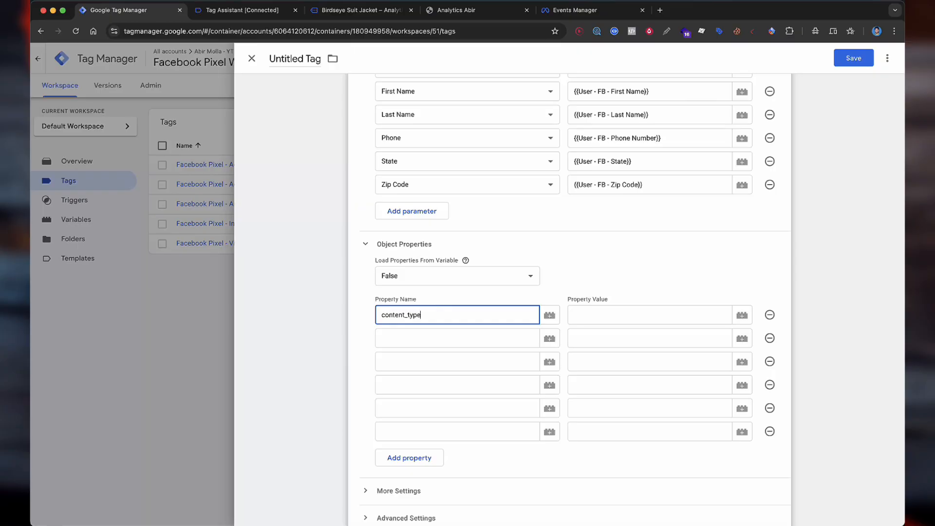
left_click(413, 341)
type("content_name")
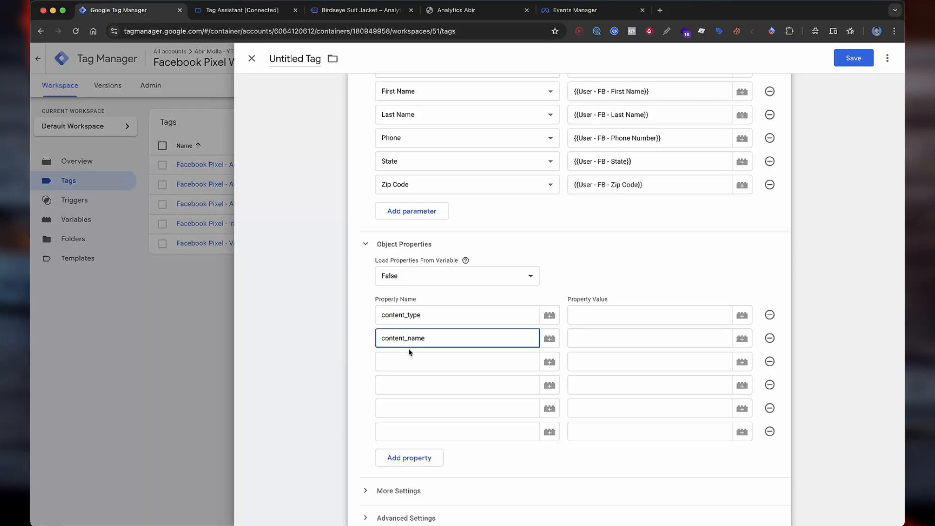
left_click(409, 353)
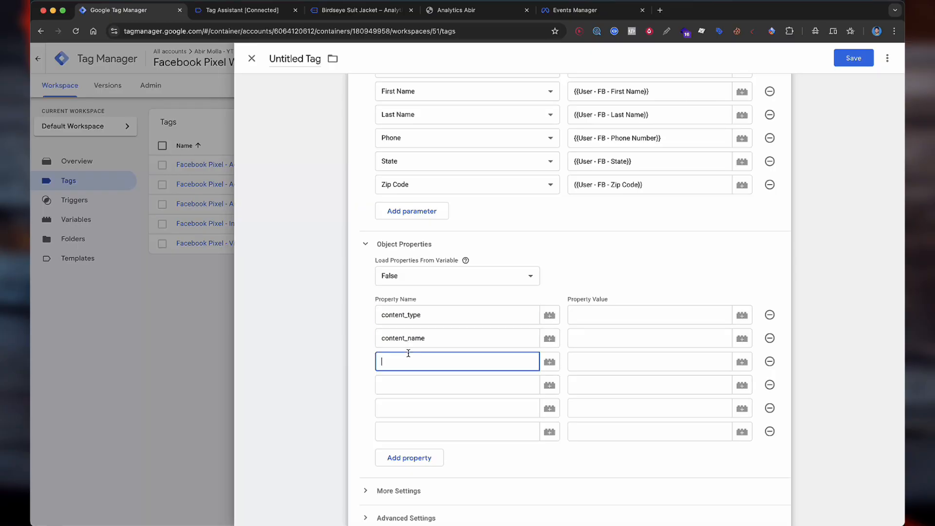
type("content_ids")
left_click(405, 381)
type("contents")
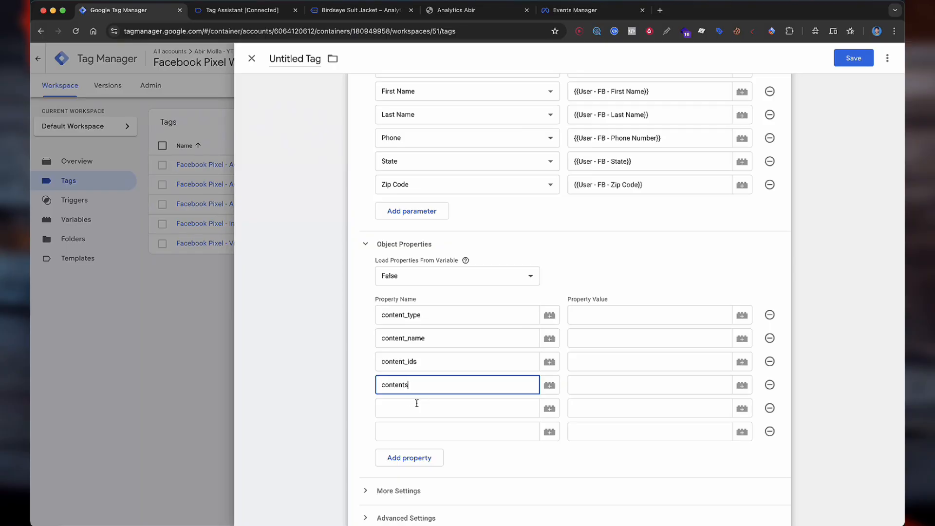
Name the last two object properties value and currency
left_click(416, 403)
scroll(443, 348, "down", 2)
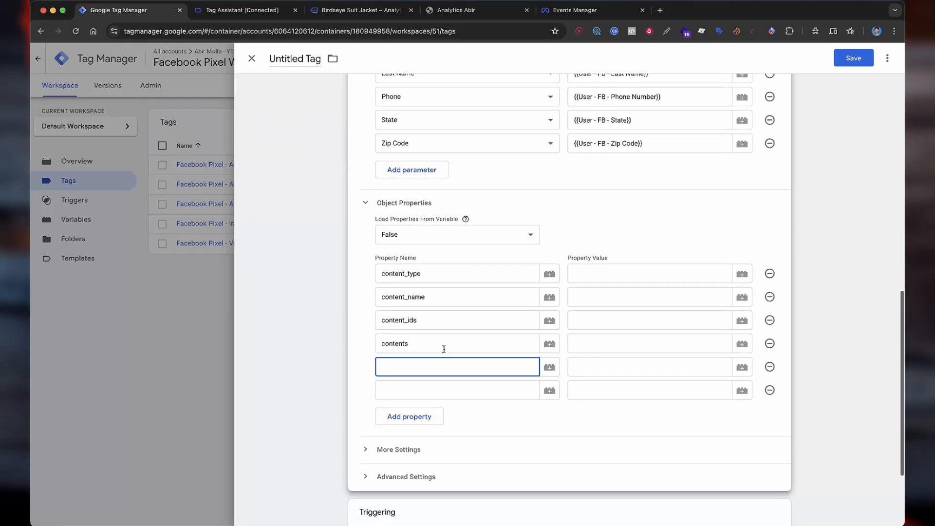
type("value")
left_click(441, 385)
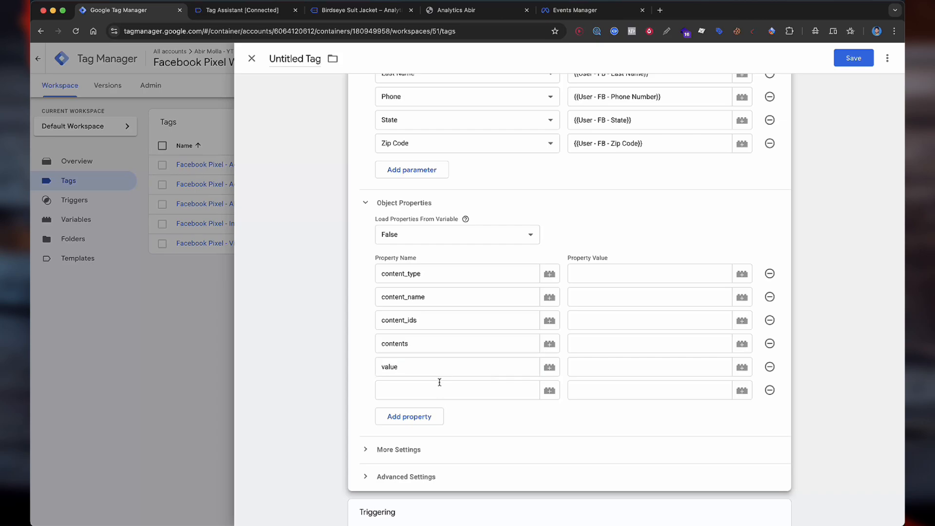
type("currency")
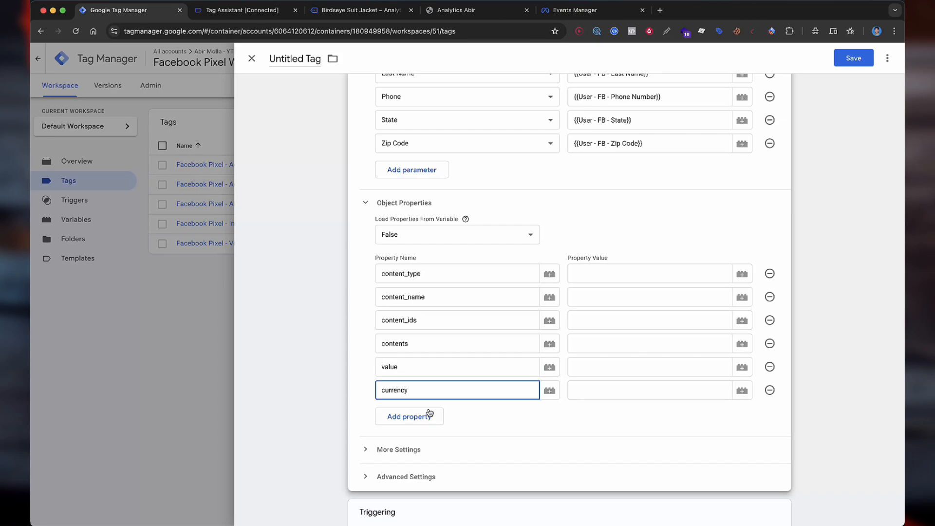
Add a seventh object property row to the tag and name it order_id
left_click(429, 413)
left_click(423, 414)
scroll(445, 370, "down", 1)
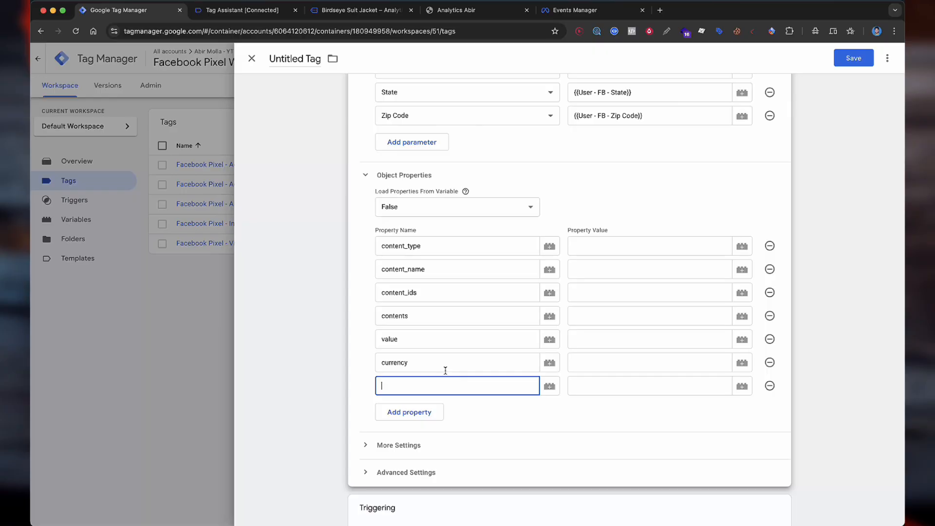
type("order_id")
Assign {{dlv - FB - Product_type}} to content_type and {{Meta Parameter Generator | Content_name}} to content_name
left_click(608, 249)
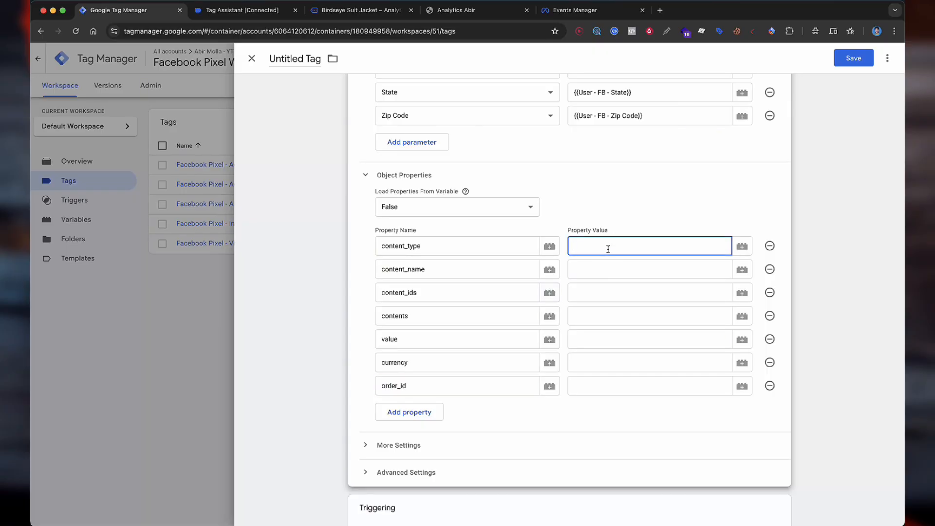
type("{{pro")
left_click(607, 267)
left_click(607, 268)
type("{{")
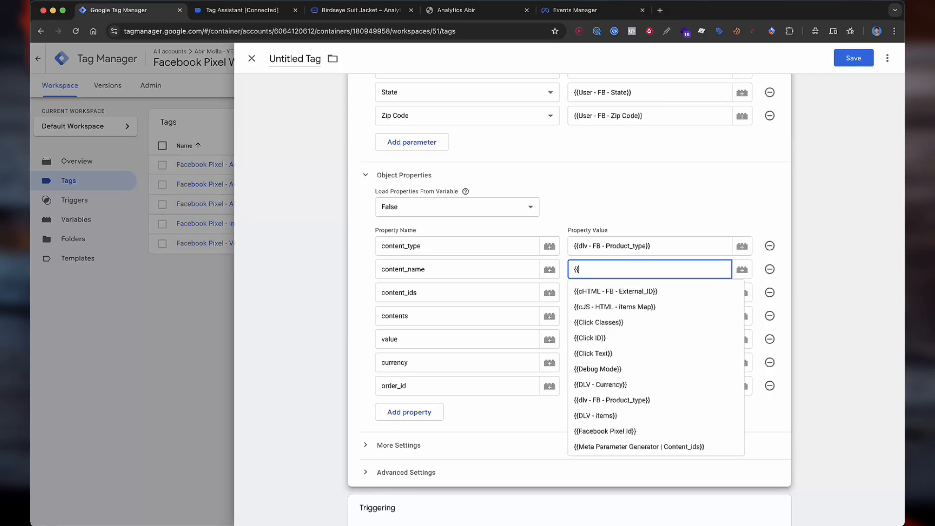
type("name")
left_click(620, 289)
Assign {{Meta Parameter Generator | Content_ids}} to content_ids and {{Meta Parameter Generator | Contents}} to contents
left_click(620, 288)
type("{{ids")
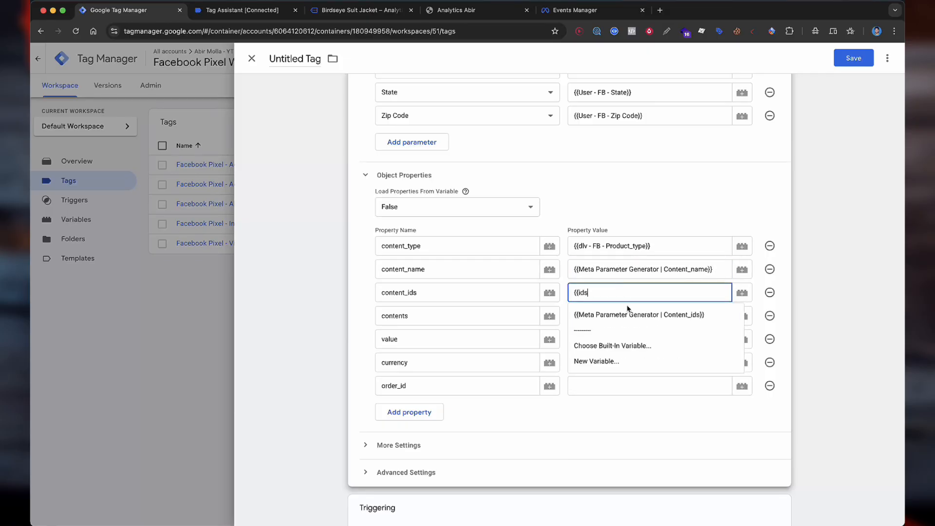
left_click(628, 314)
left_click(623, 317)
type("{{conte")
left_click(671, 367)
Assign {{Meta Parameter Generator | Price}} to the value property and {{DLV - Currency}} to currency
left_click(613, 342)
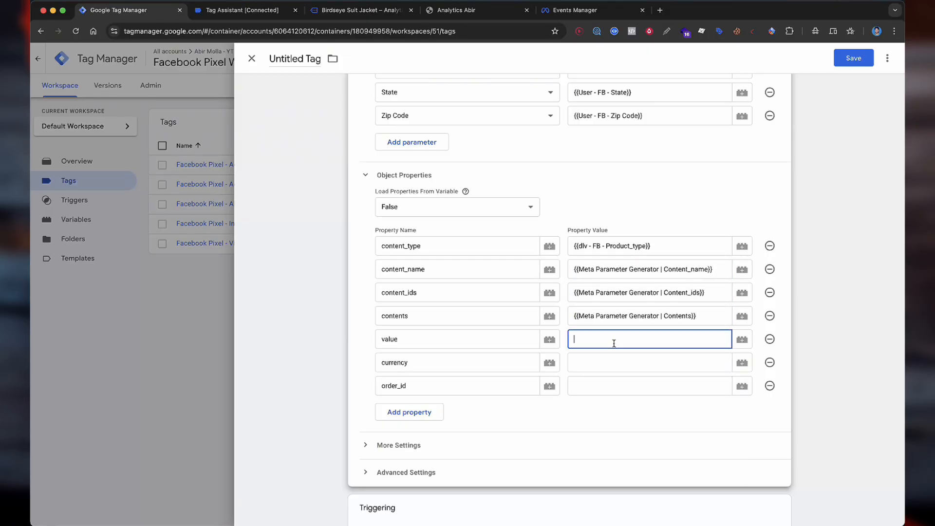
type("{{va")
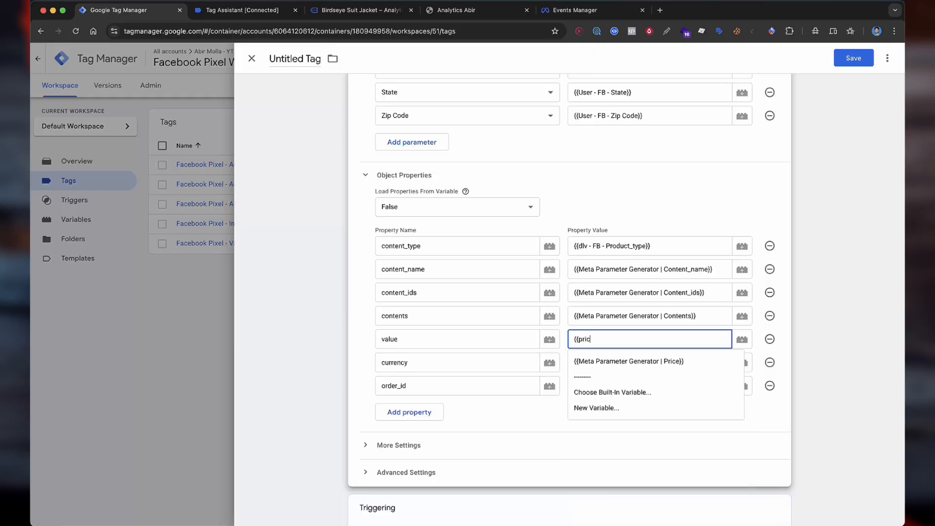
left_click(616, 361)
left_click(615, 362)
type("{{cur")
left_click(624, 385)
left_click(620, 386)
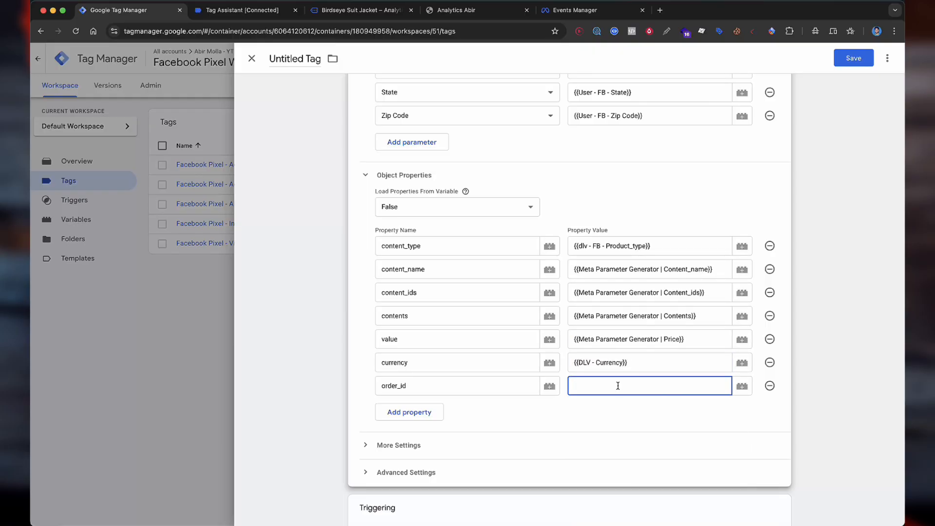
type("{{ord")
key("BackSpace")
key("BackSpace")
key("BackSpace")
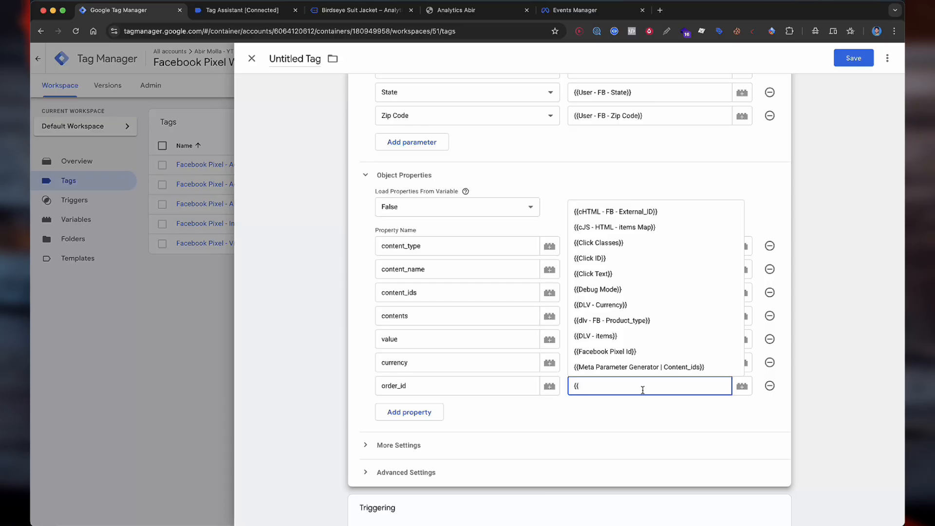
key("BackSpace")
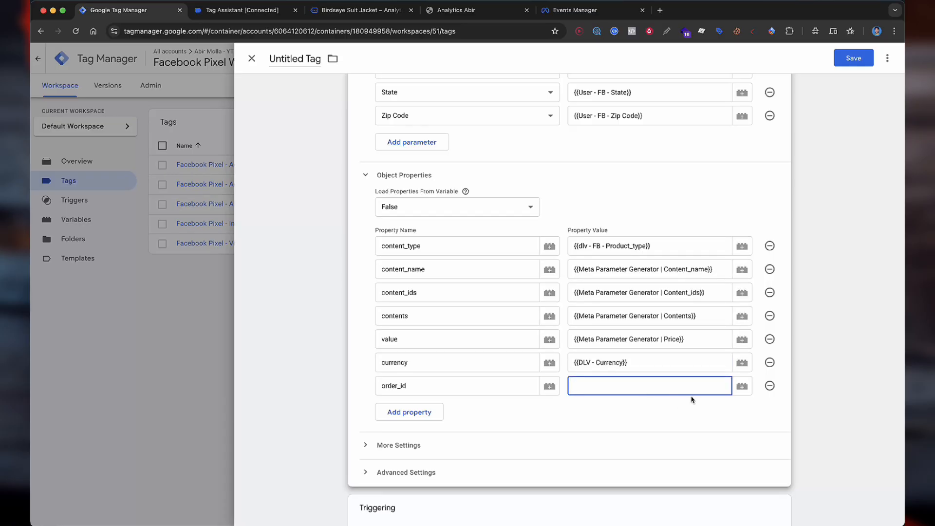
Create a Data Layer Variable for the order_id property that reads ecommerce.transaction_id
left_click(741, 386)
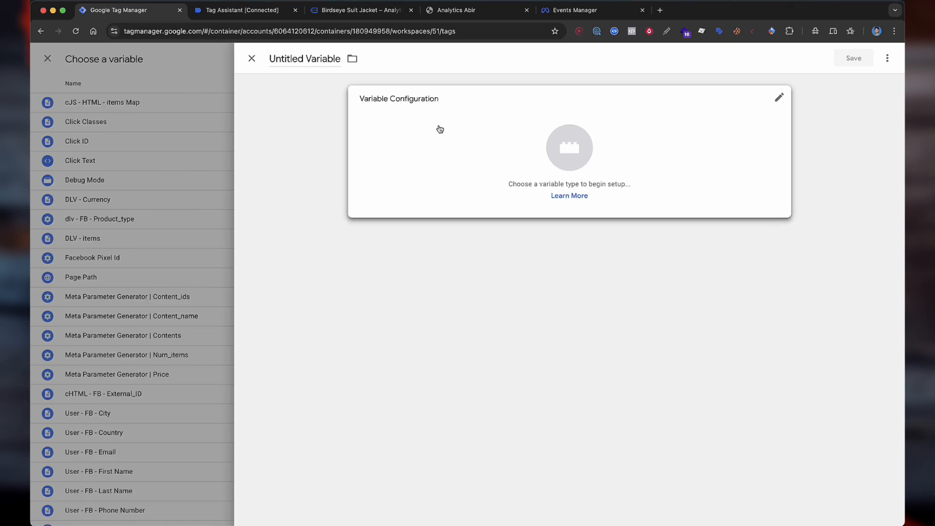
left_click(438, 129)
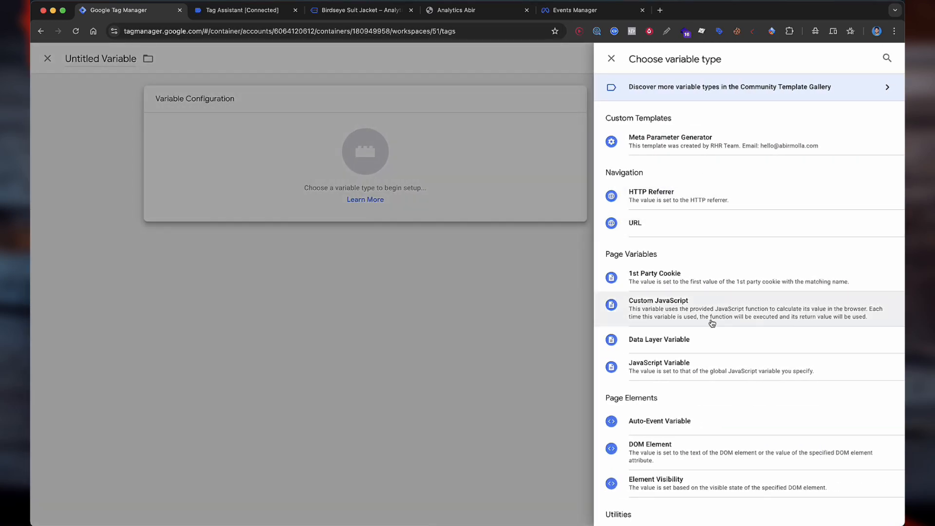
left_click(695, 340)
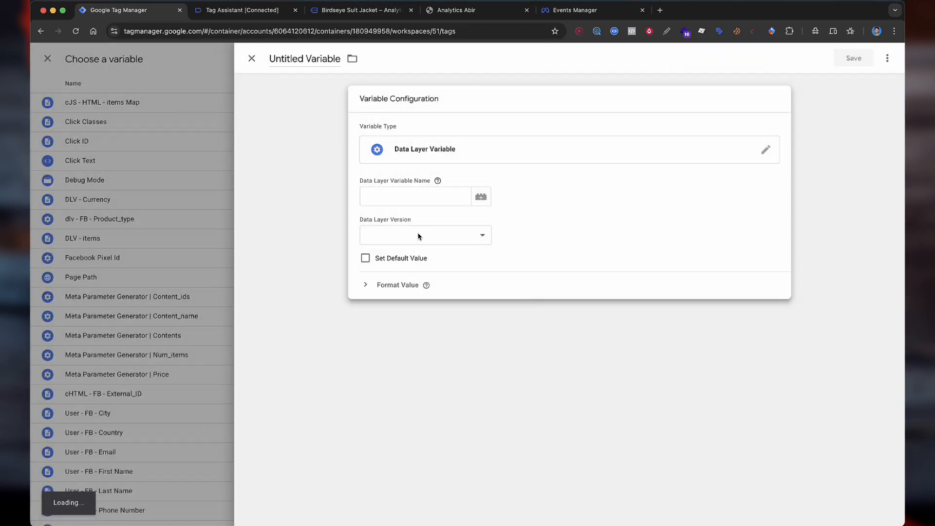
left_click(388, 197)
type("ecommerce.transati")
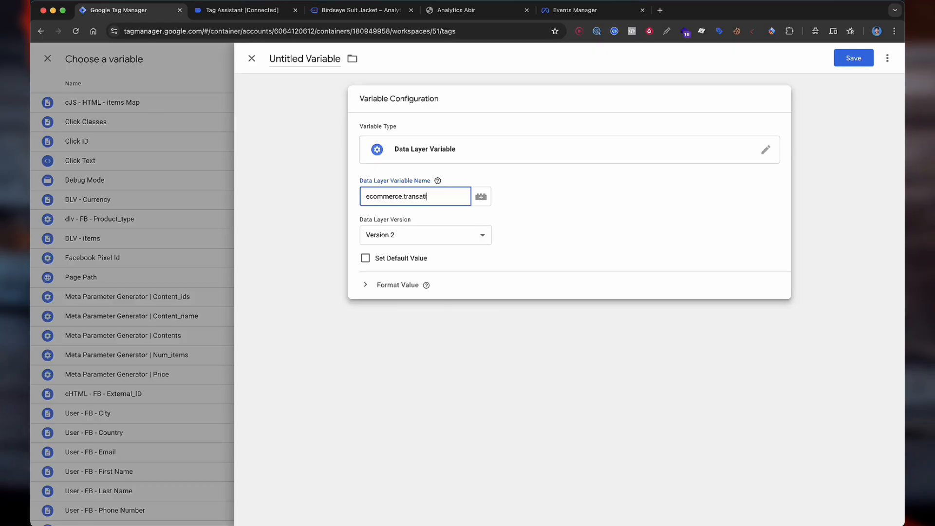
type("on_id")
Save the new variable as "DLV - FB - Order id" so it fills the order_id property value
left_click(850, 58)
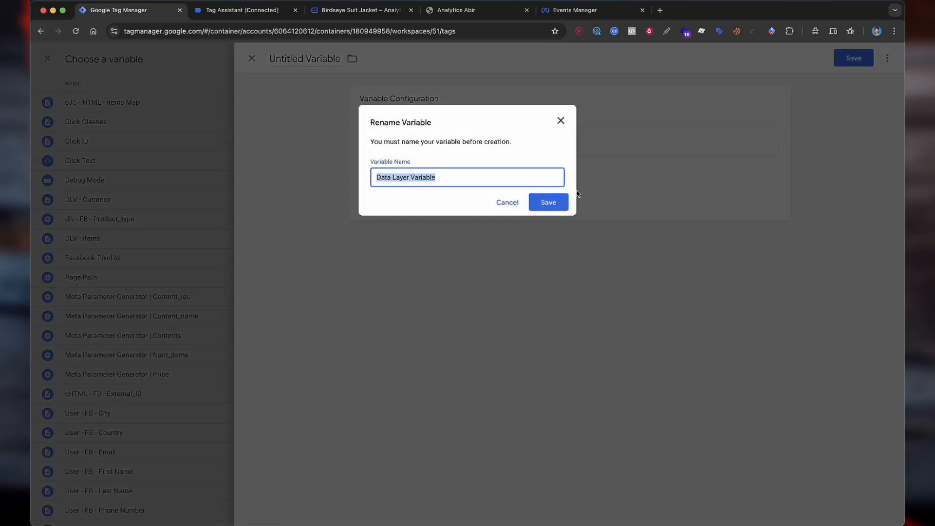
type("dlv")
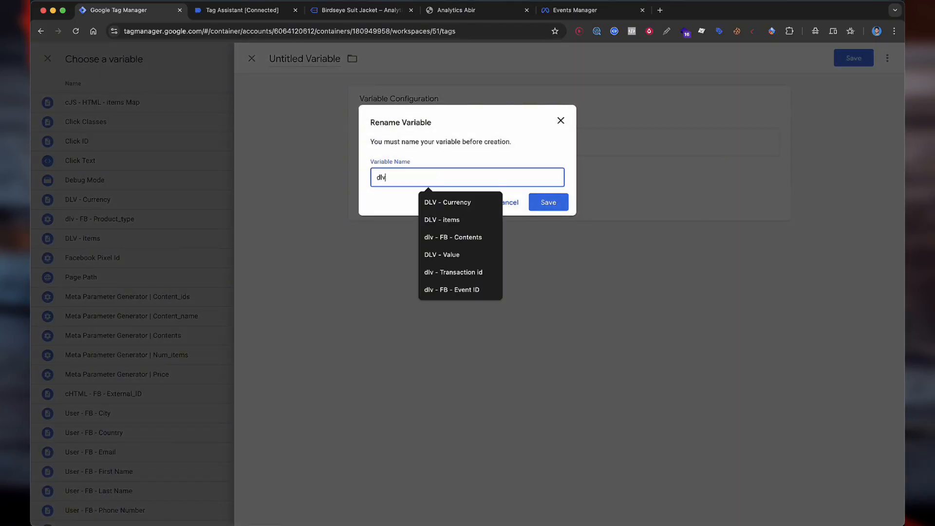
left_click(442, 220)
double_click(402, 177)
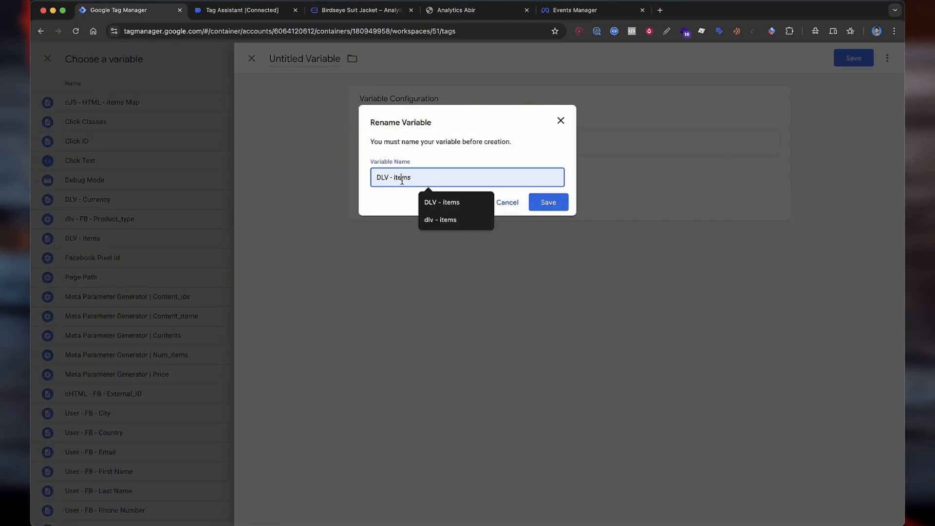
type("FB ")
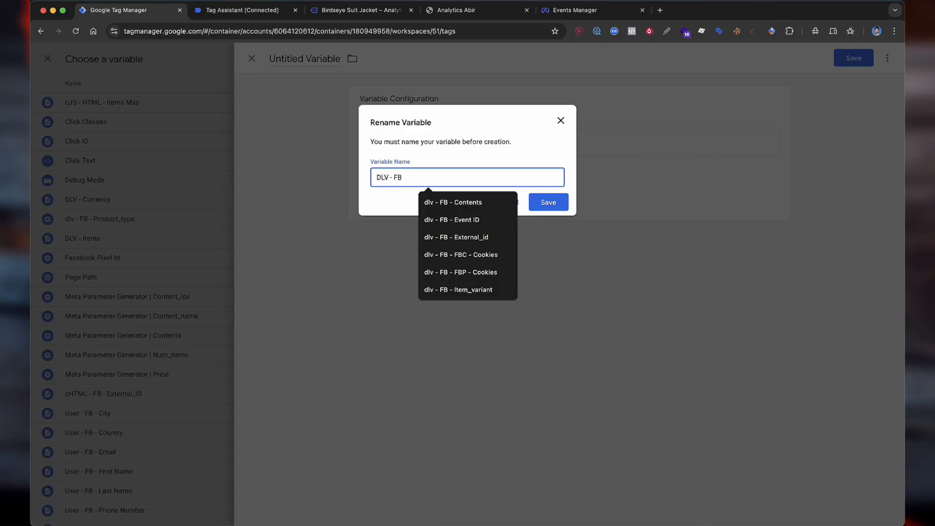
type("- Order id")
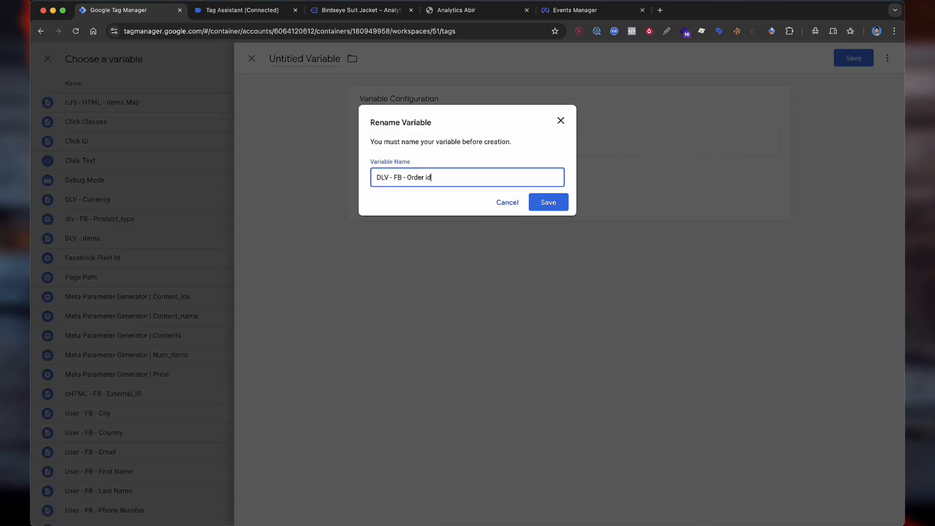
left_click(545, 202)
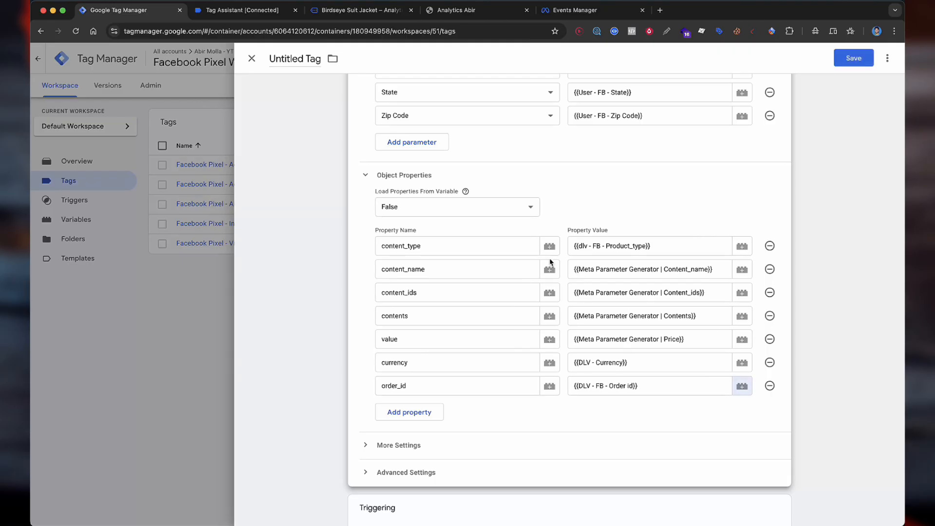
Change the tag's standard event name to Purchase
scroll(551, 262, "up", 10)
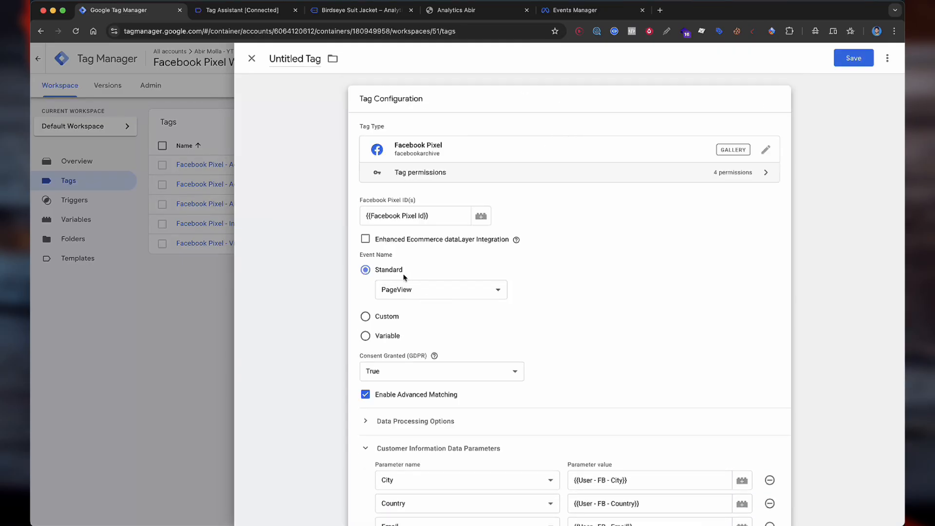
left_click(428, 291)
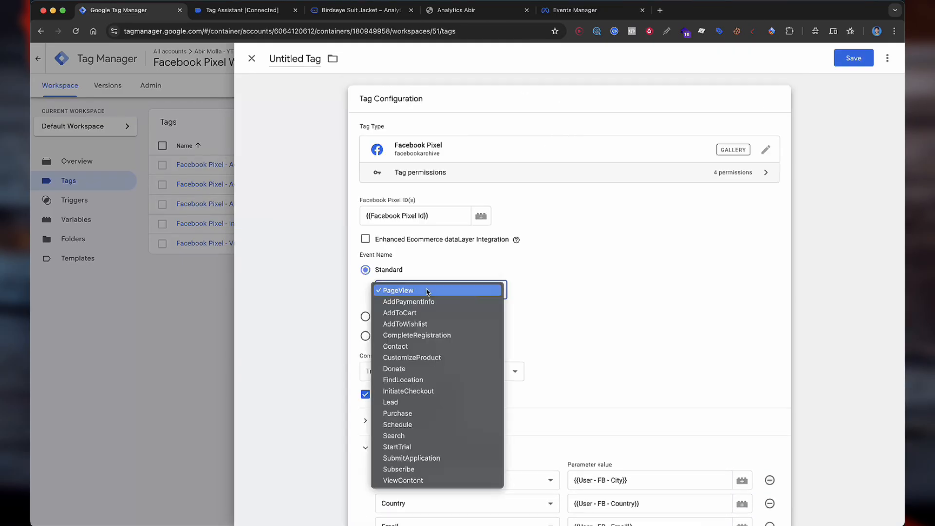
left_click(421, 413)
Add "Custom Event - Purchase" as the tag's firing trigger
scroll(691, 299, "down", 10)
left_click(470, 465)
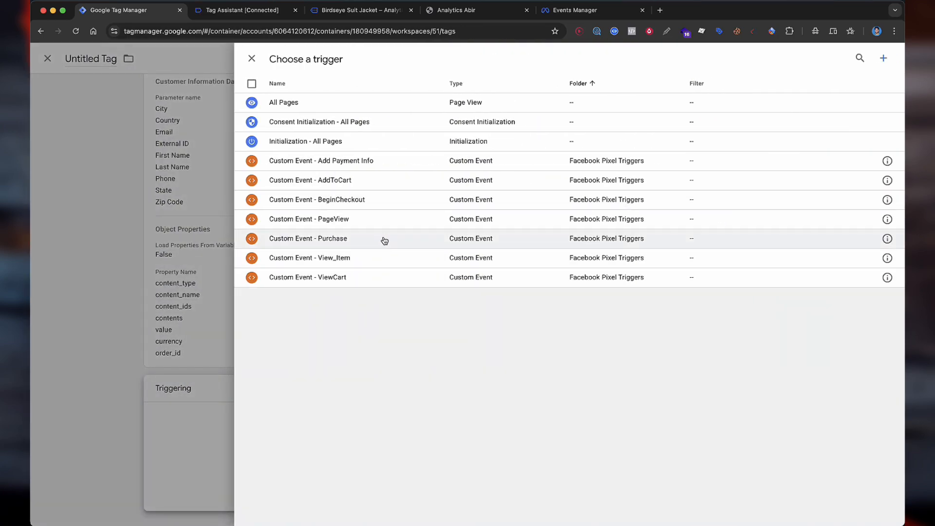
left_click(384, 238)
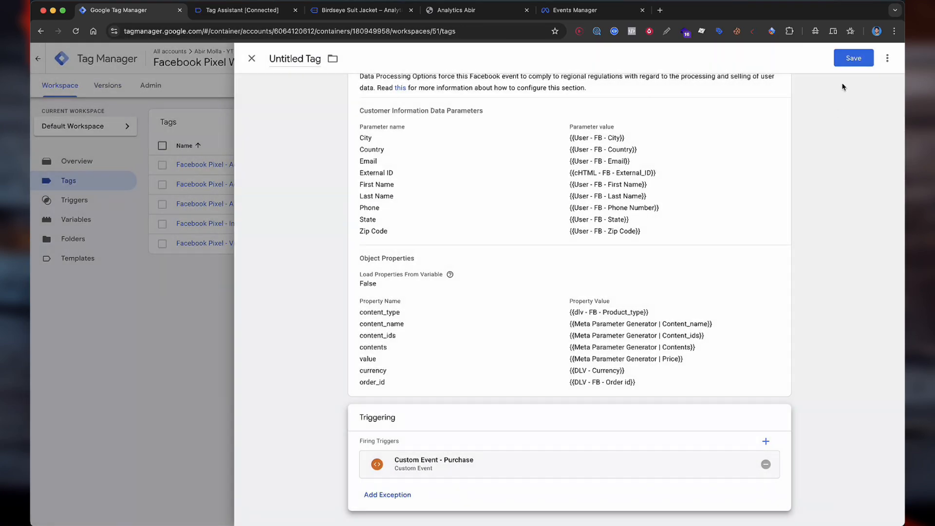
Save the tag under the name "Facebook Pixel - Purchase"
left_click(854, 57)
left_click(441, 180)
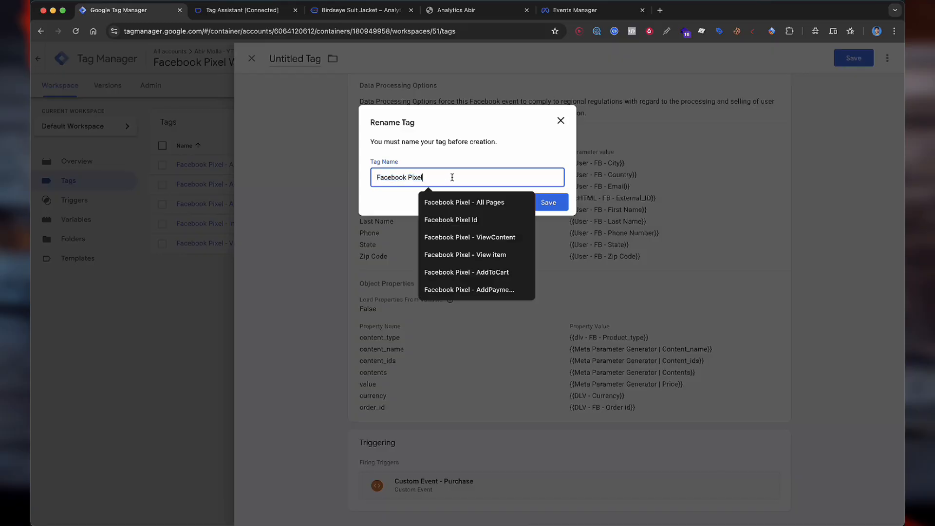
key("alt+shift+Left")
key("BackSpace")
left_click(474, 207)
left_click_drag(428, 178, 491, 178)
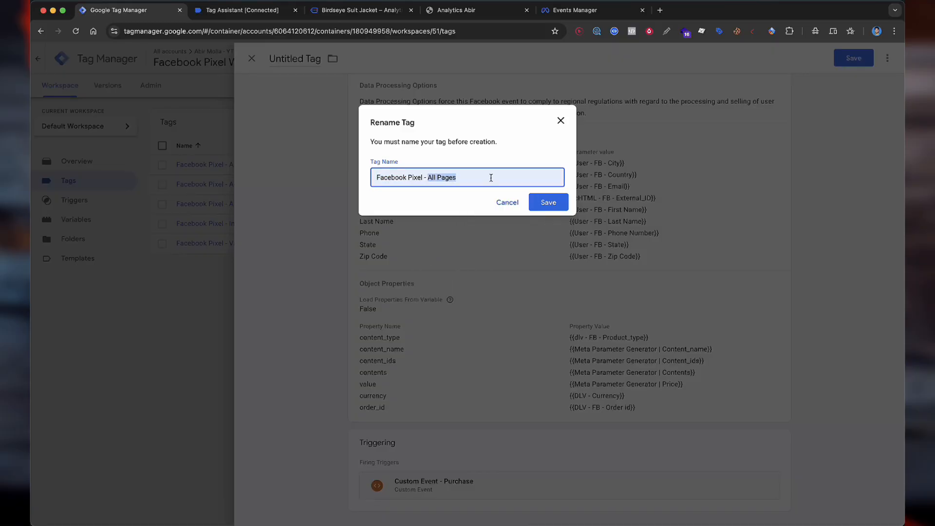
type("Pur")
left_click(454, 200)
left_click(541, 203)
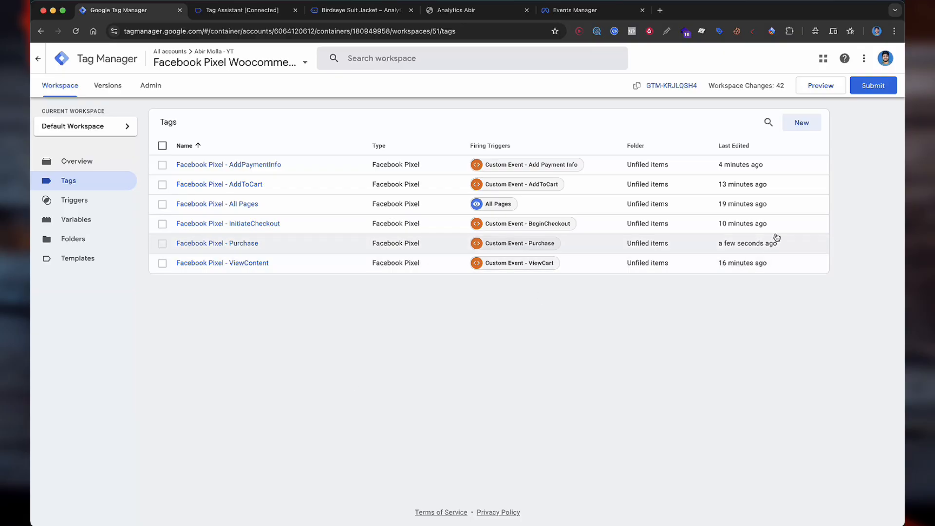
Submit the workspace changes and publish them live as a version named "facebook pixel events"
left_click(872, 85)
left_click(451, 169)
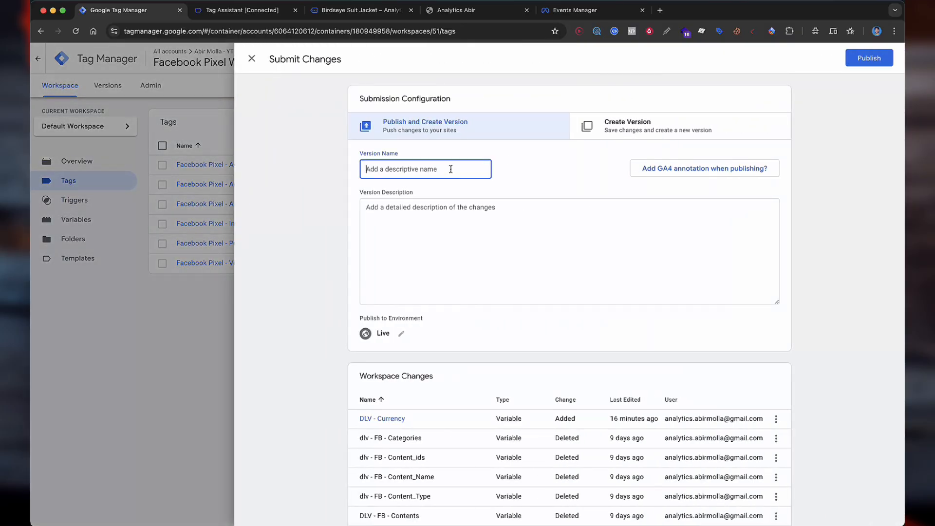
type("facebook pixel events")
left_click(871, 59)
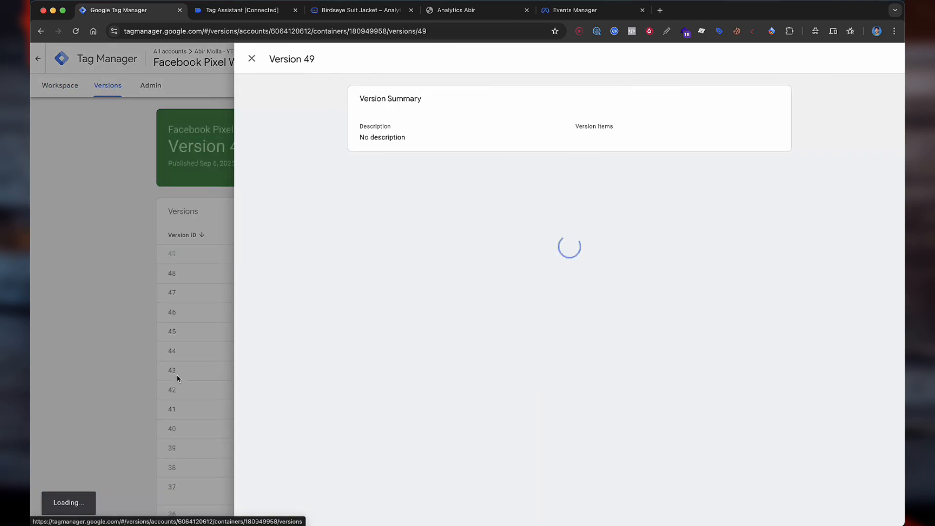
Return to the container workspace and close the Tag Assistant debugging session with its preview page
left_click(178, 377)
left_click(60, 95)
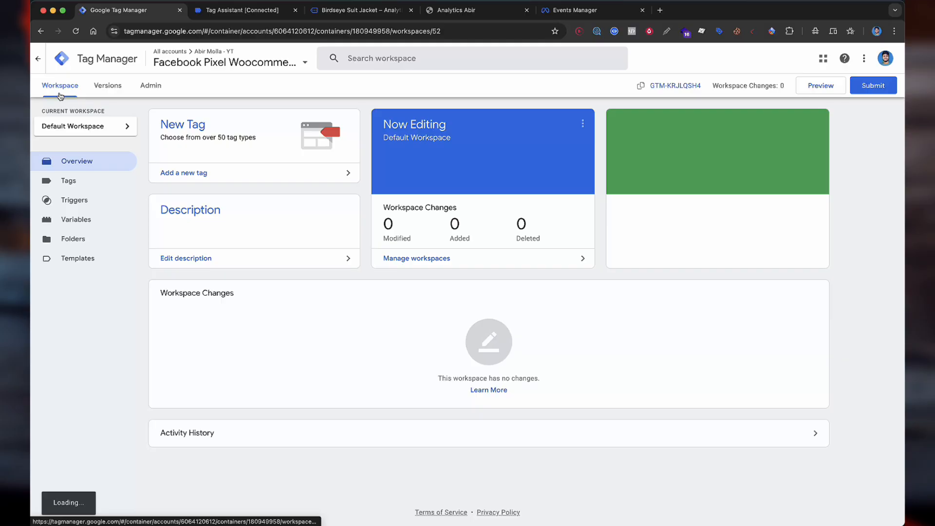
left_click(247, 11)
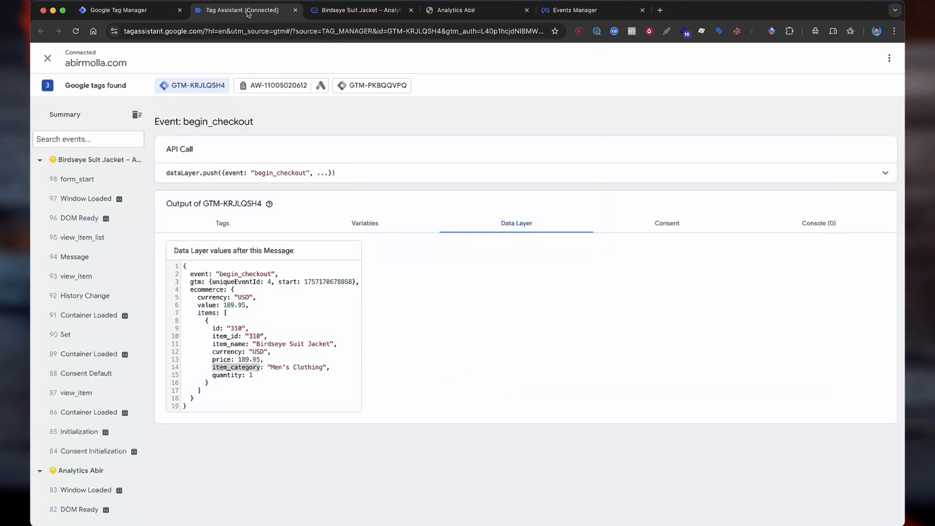
left_click(295, 10)
key("Return")
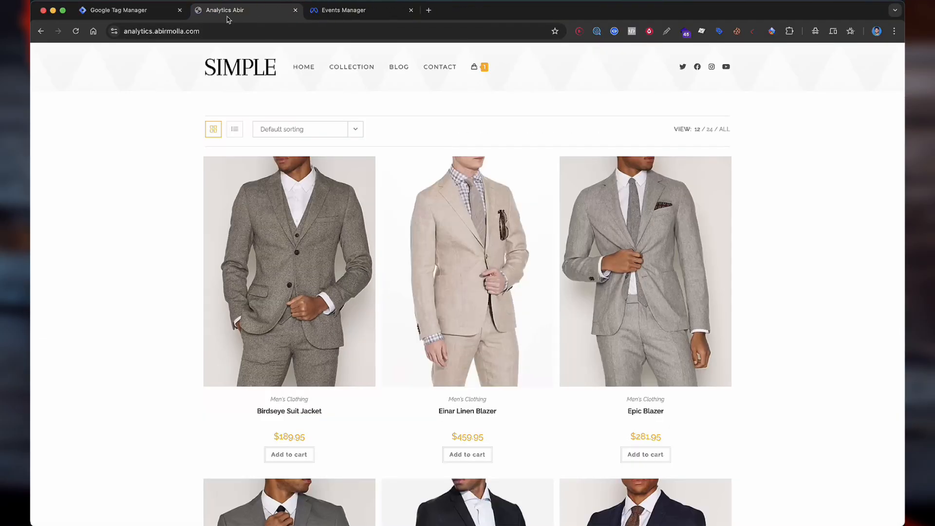
Switch to Events Manager, open the website section of the Facebook Pixel dataset's test events, and return to the store page
left_click(339, 16)
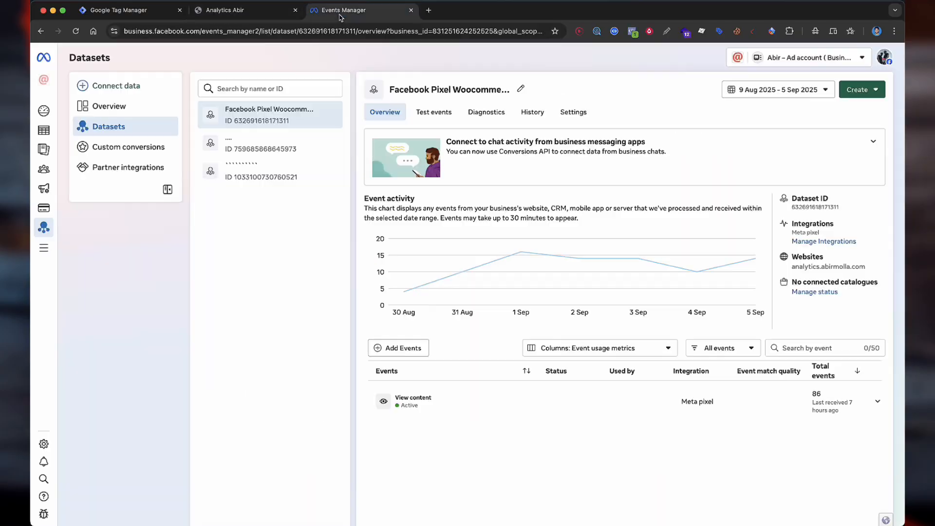
left_click(441, 115)
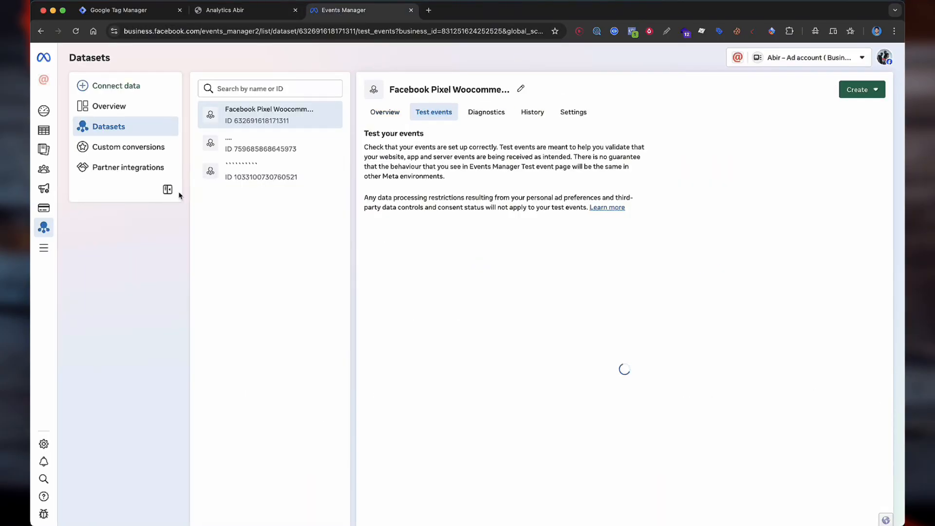
left_click(545, 264)
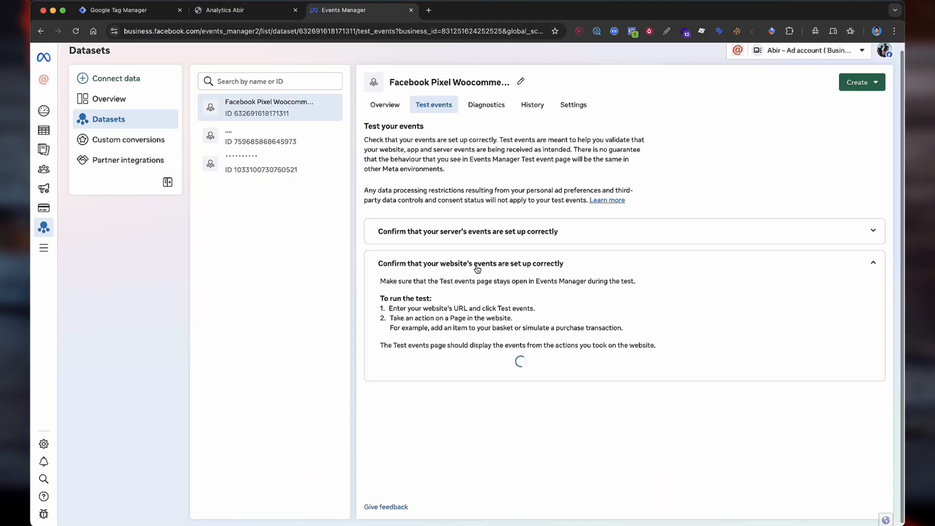
left_click(246, 11)
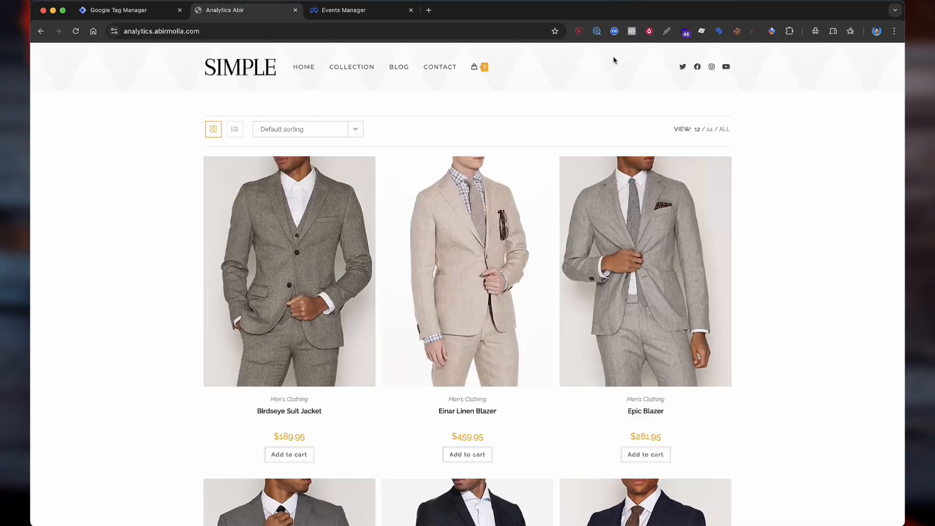
Check the store page with Meta Pixel Helper and start a Tag Manager preview of the container
left_click(632, 31)
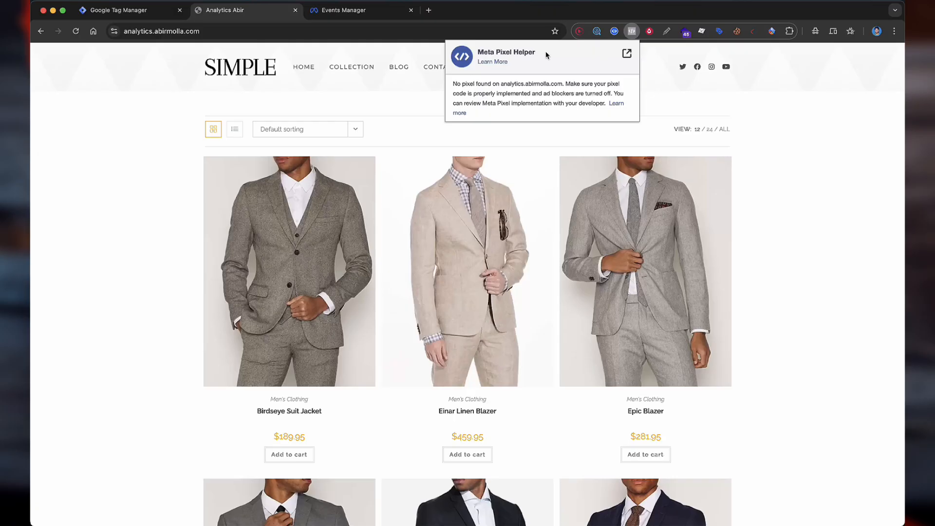
left_click(127, 10)
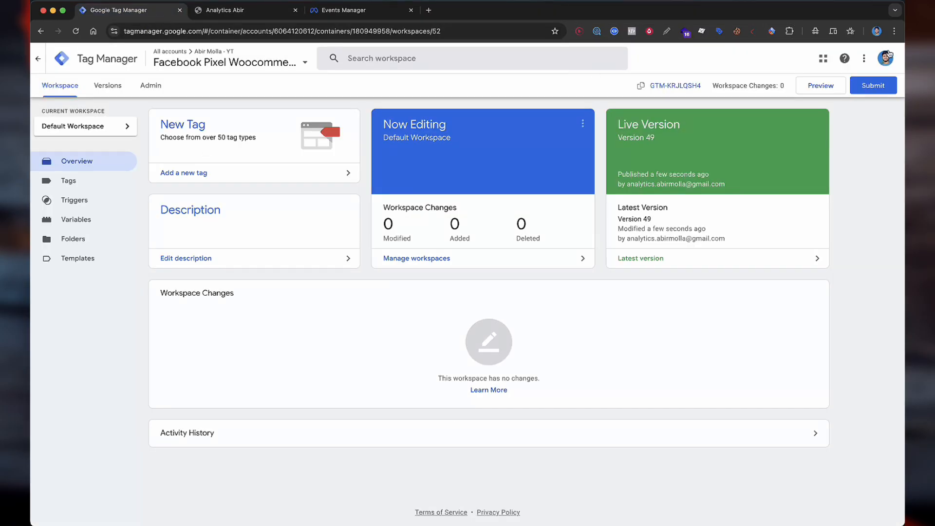
left_click(825, 90)
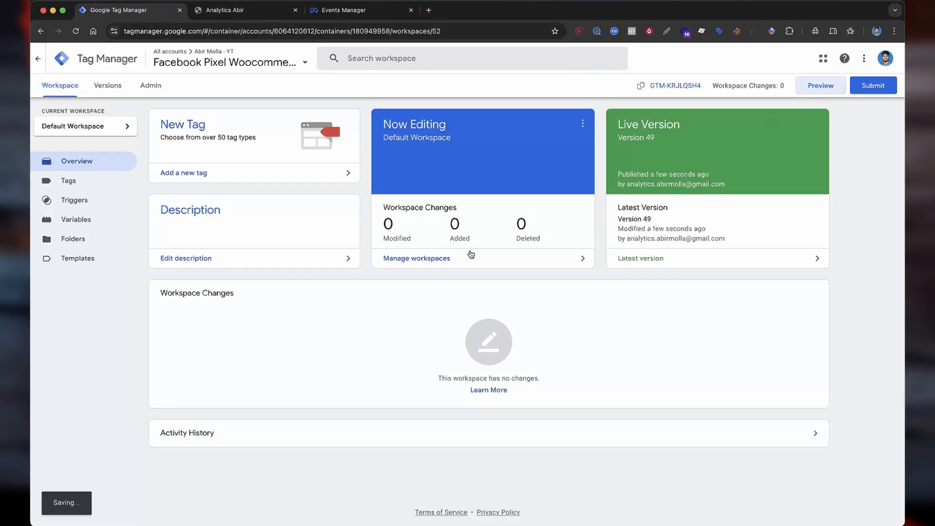
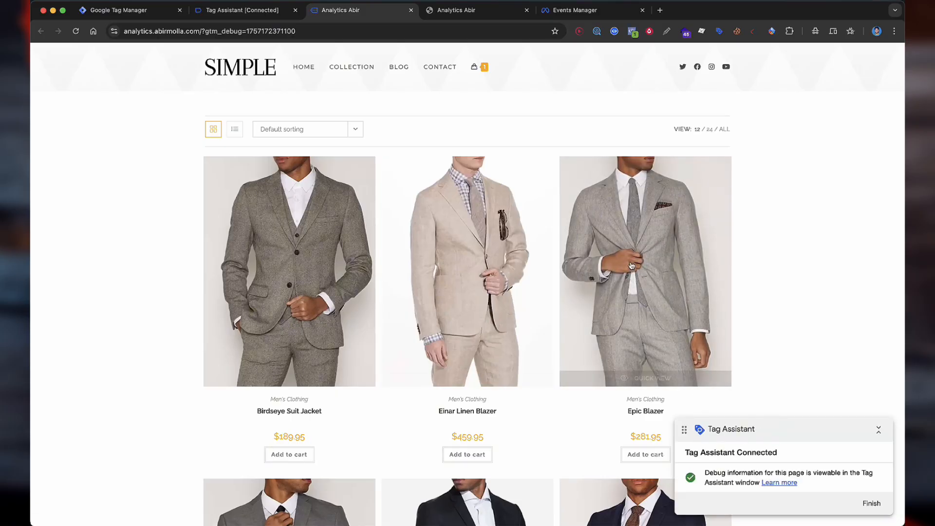
Examine the PageView event and its external_id matching parameter in Meta Pixel Helper on the store's preview page
left_click(633, 32)
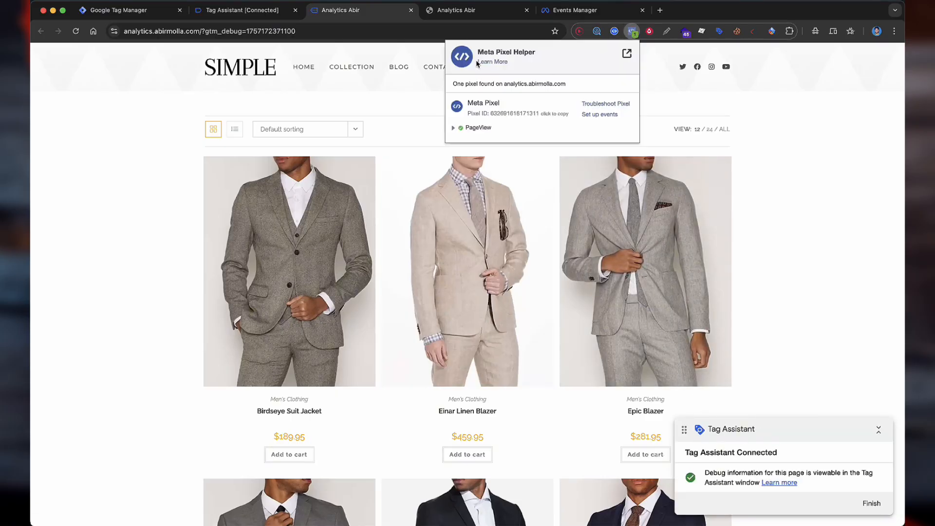
left_click(481, 132)
left_click(498, 152)
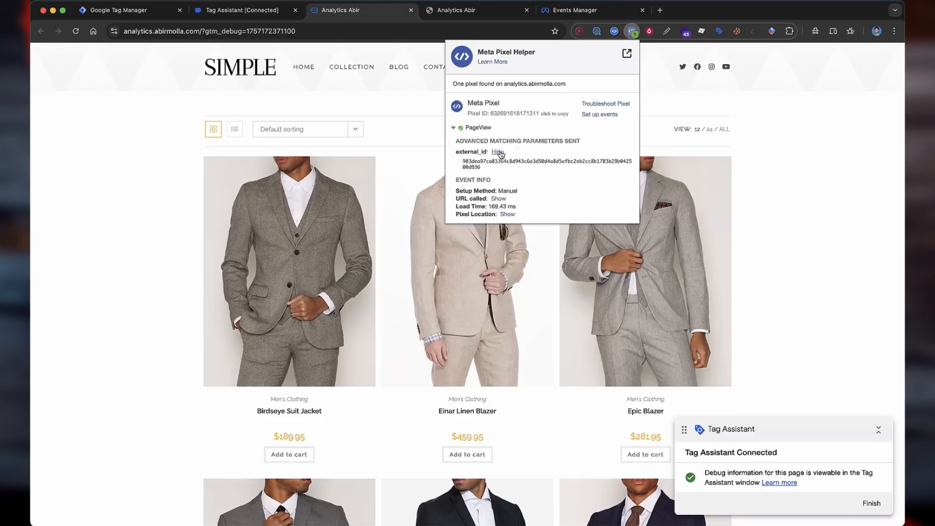
double_click(506, 160)
left_click(371, 217)
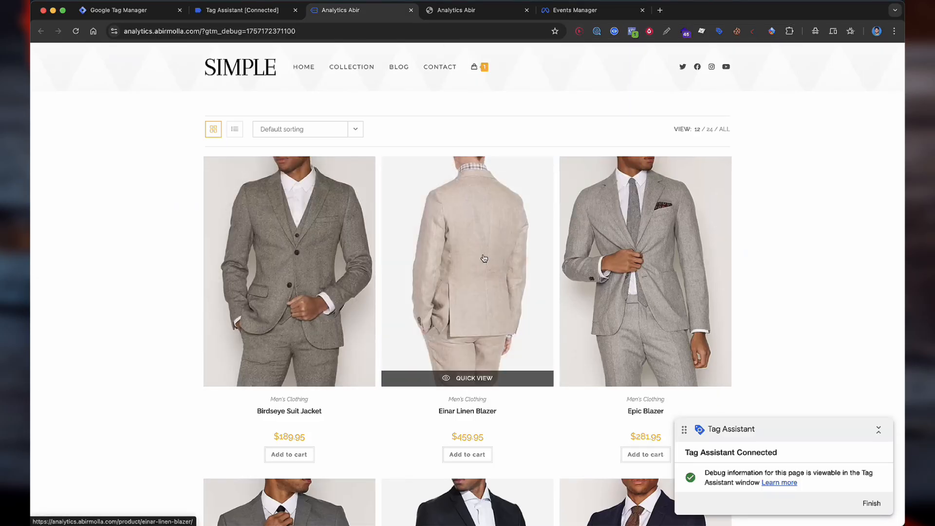
Add the Einar Linen Blazer to the cart from its product page and inspect the view_item event's tags and variables in Tag Assistant
left_click(478, 259)
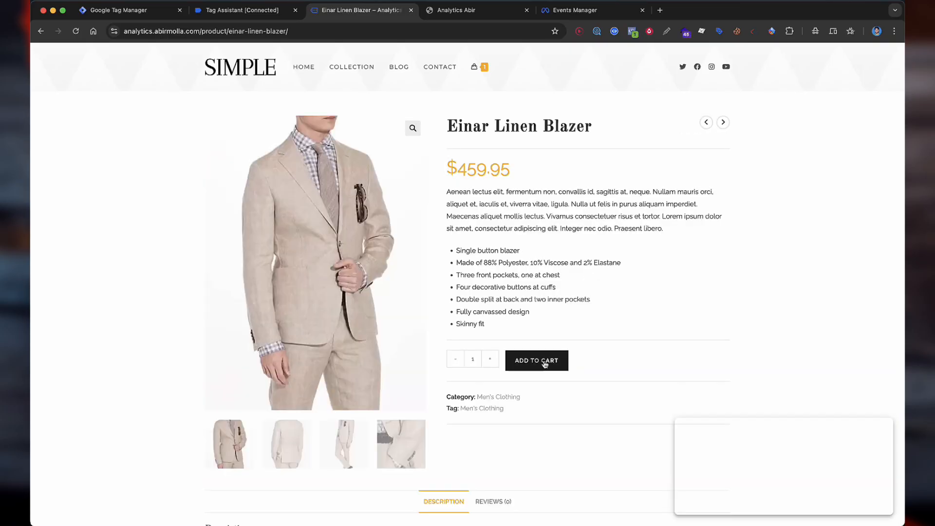
left_click(241, 14)
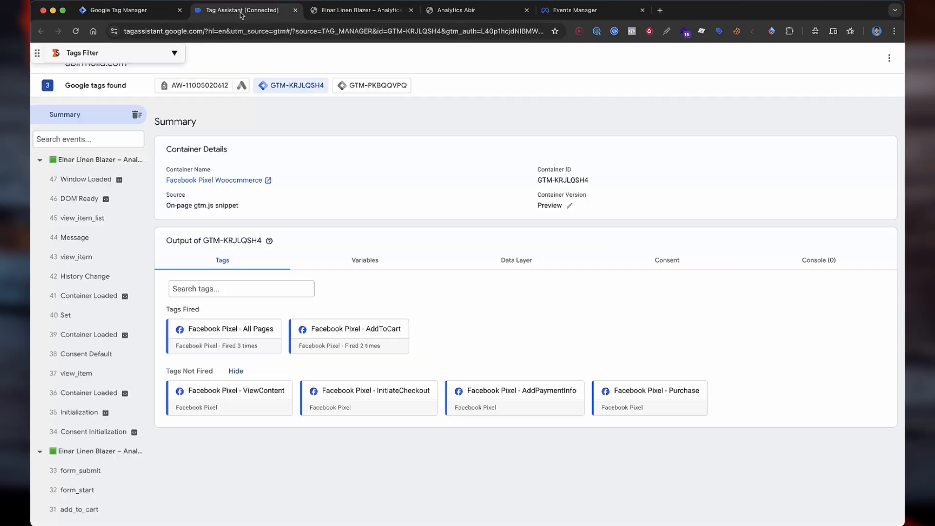
scroll(119, 242, "down", 2)
left_click(96, 233)
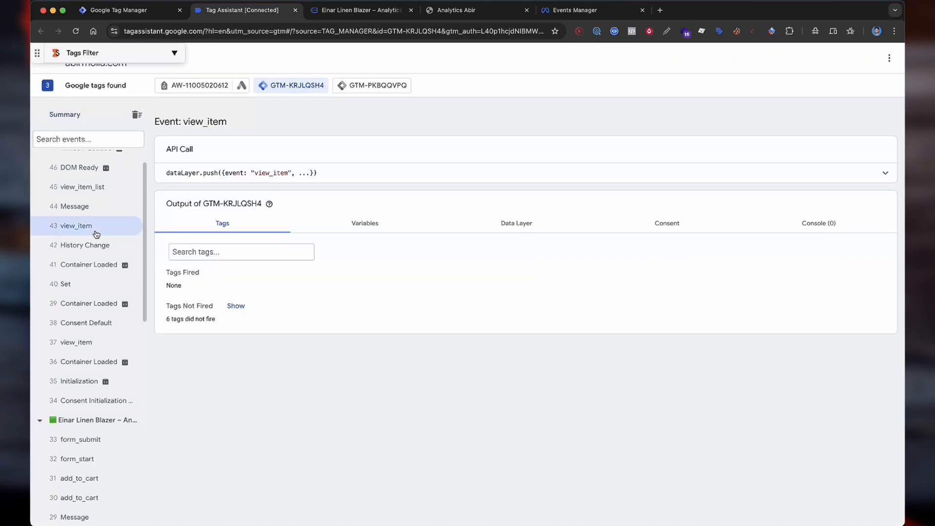
scroll(97, 234, "up", 1)
scroll(117, 292, "down", 6)
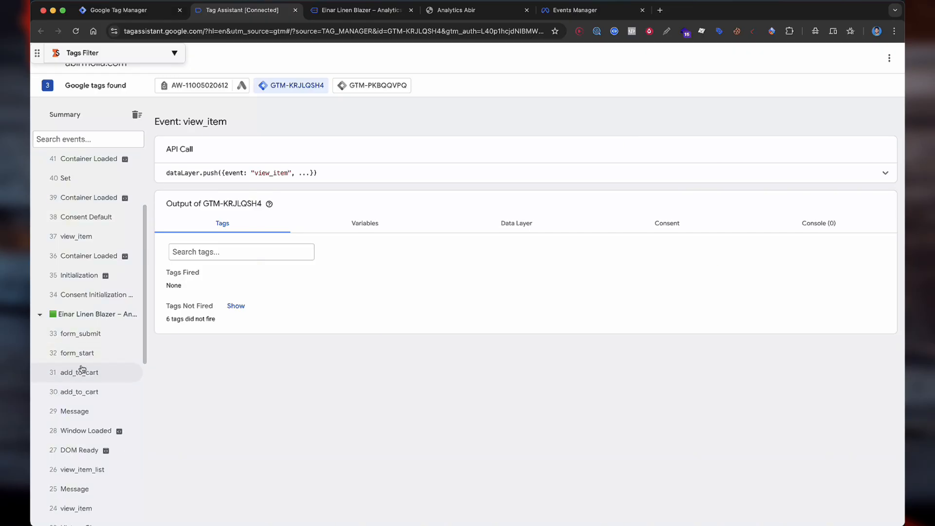
left_click(85, 456)
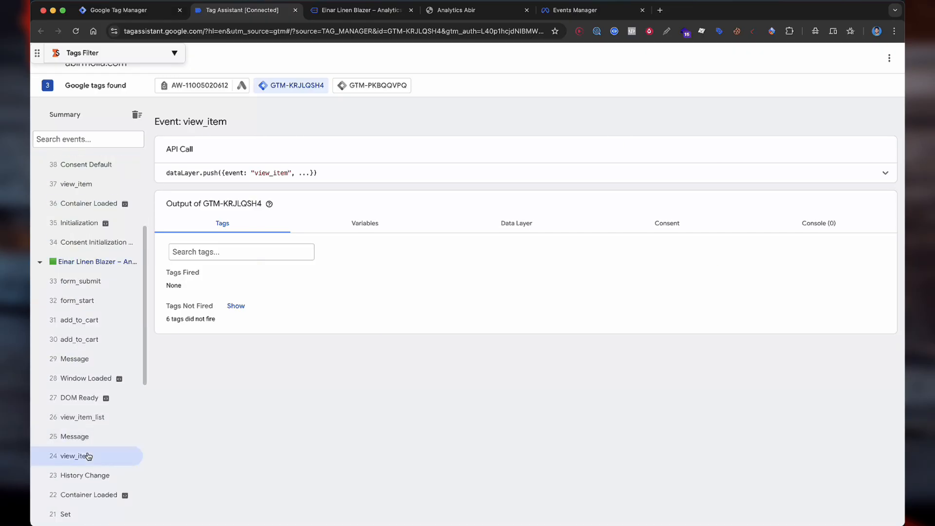
scroll(88, 434, "down", 1)
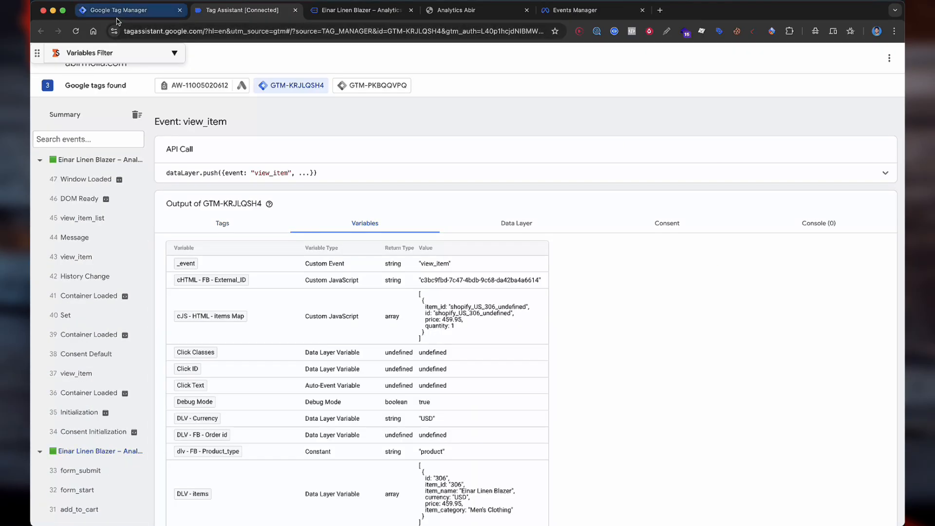
Replace the firing trigger of the "Facebook Pixel - ViewContent" tag with "Custom Event - View_Item" and save the tag
left_click(117, 10)
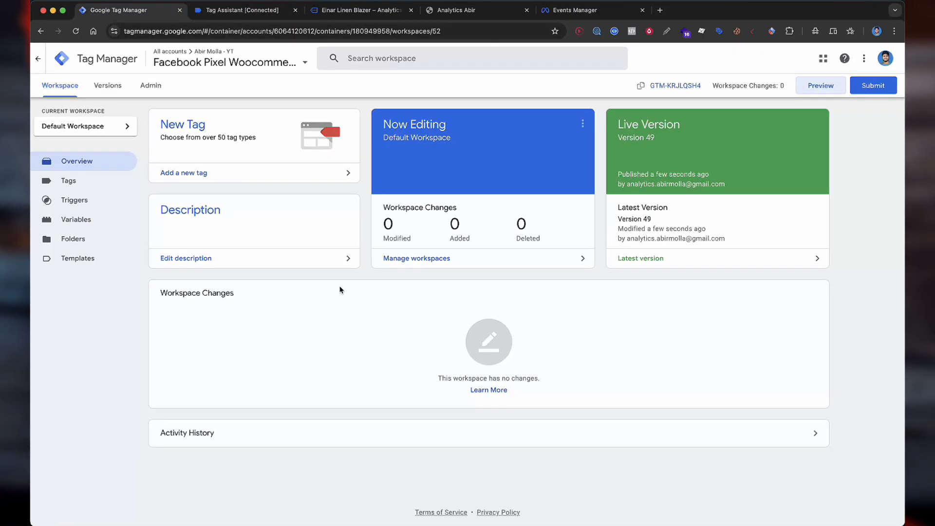
left_click(106, 181)
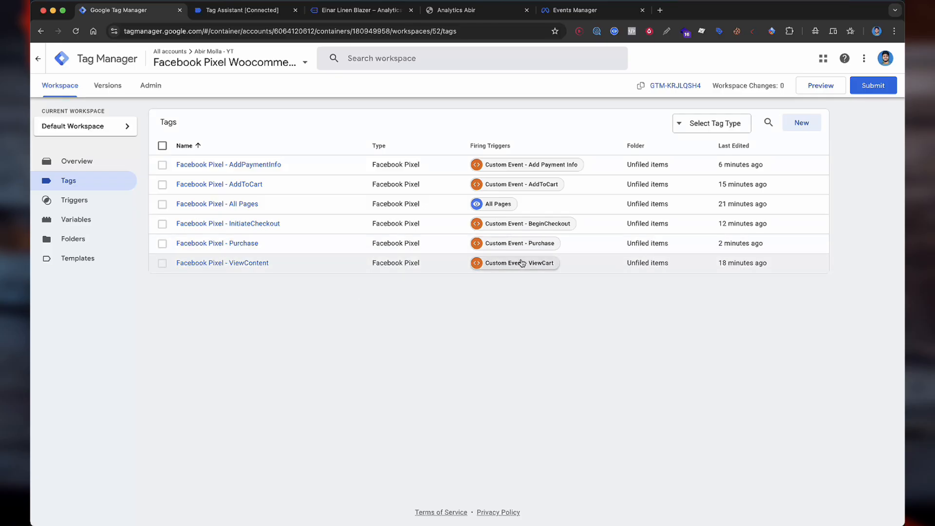
left_click(258, 264)
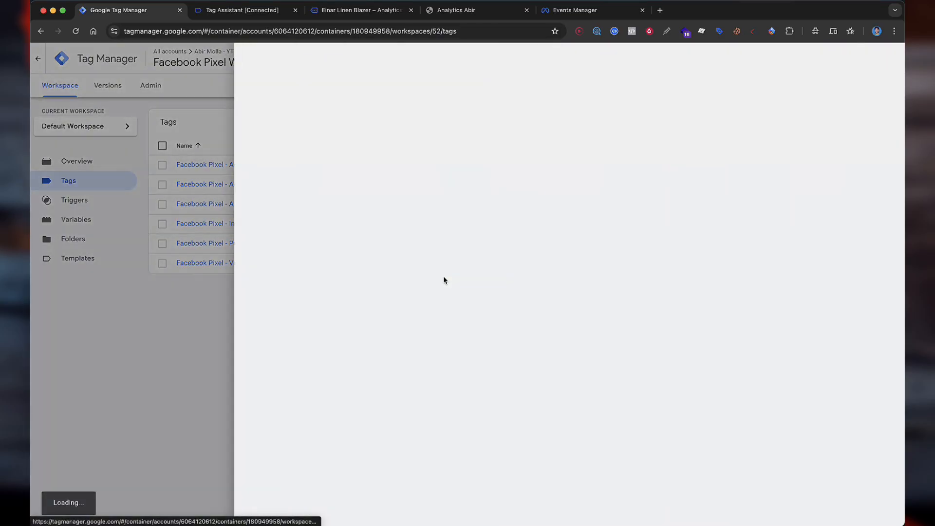
scroll(762, 330, "down", 3)
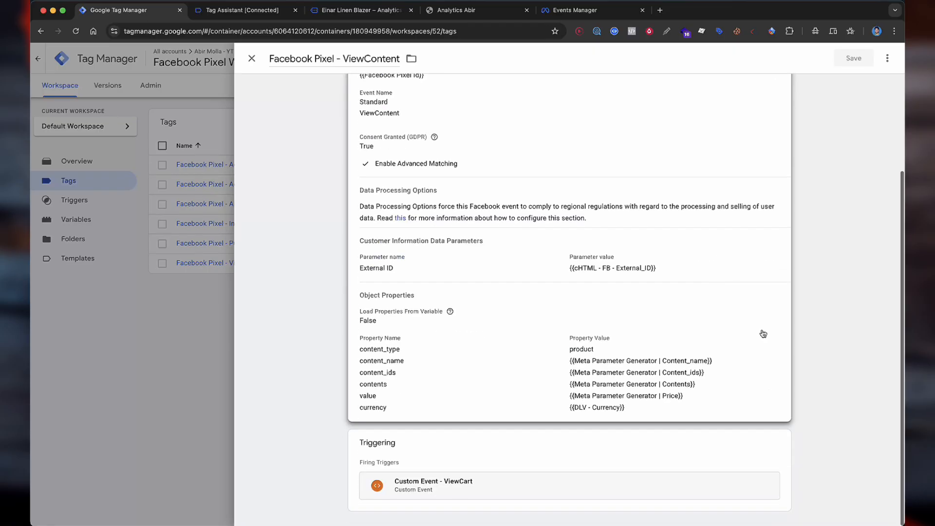
left_click(765, 490)
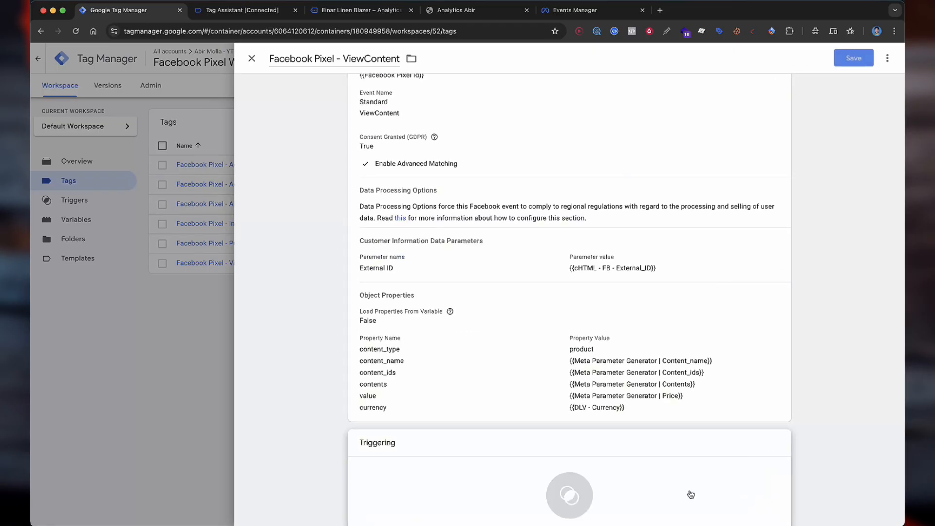
left_click(689, 492)
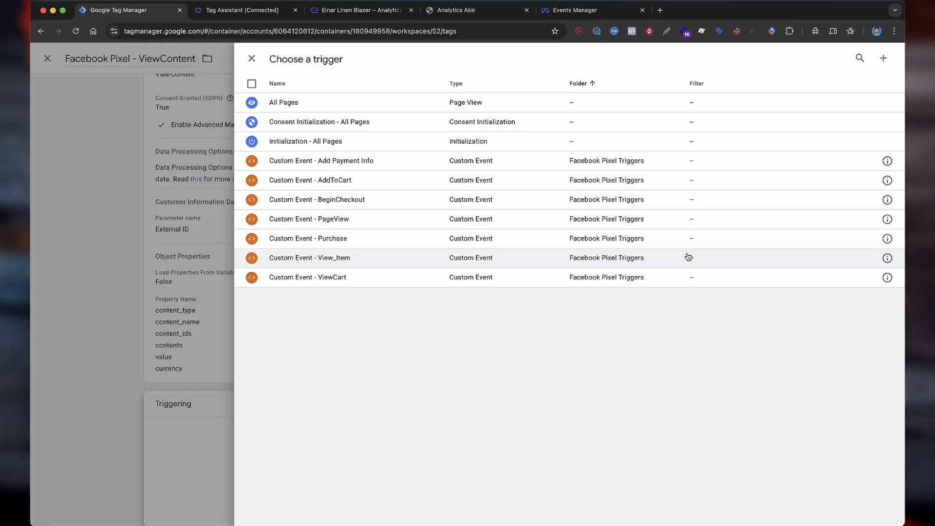
left_click(725, 267)
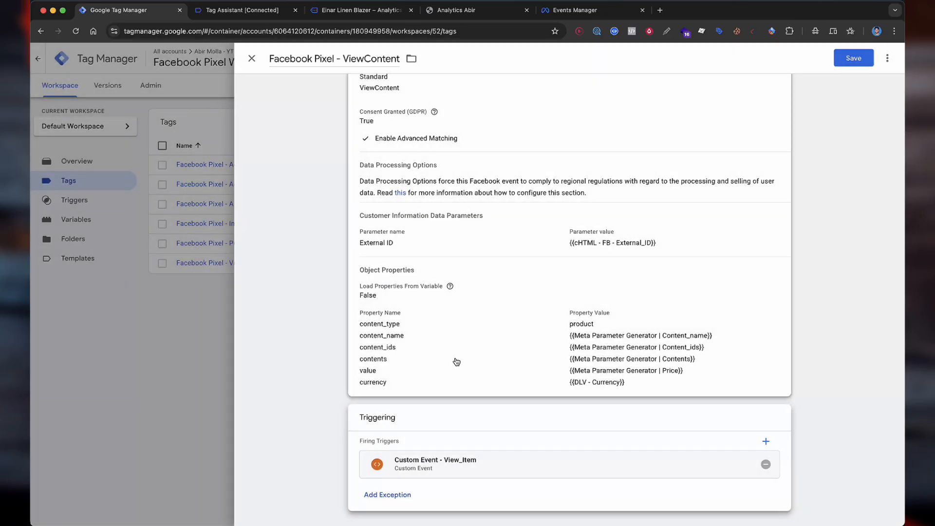
left_click(856, 65)
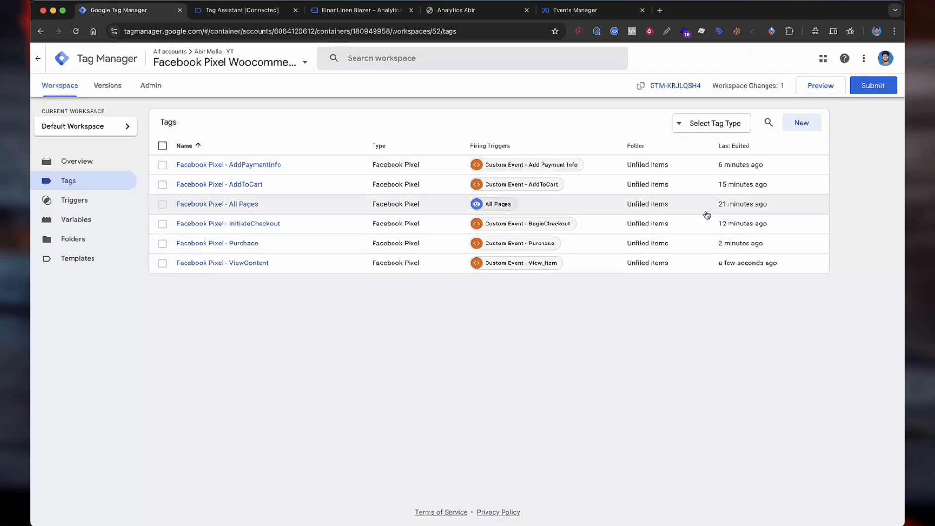
Submit the workspace changes and publish them live as a version named "update"
left_click(873, 85)
left_click(434, 168)
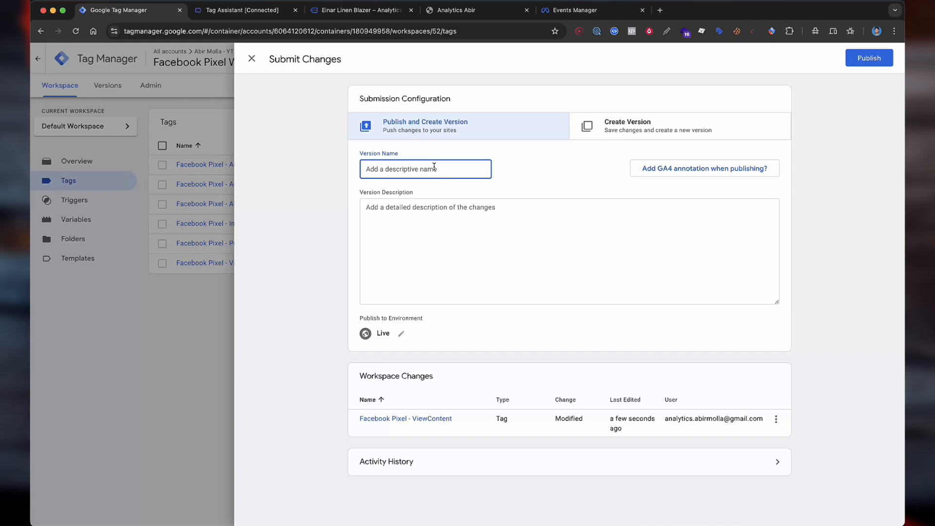
type("update")
left_click(869, 58)
Close the Tag Assistant debugging session together with its store preview page
left_click(296, 10)
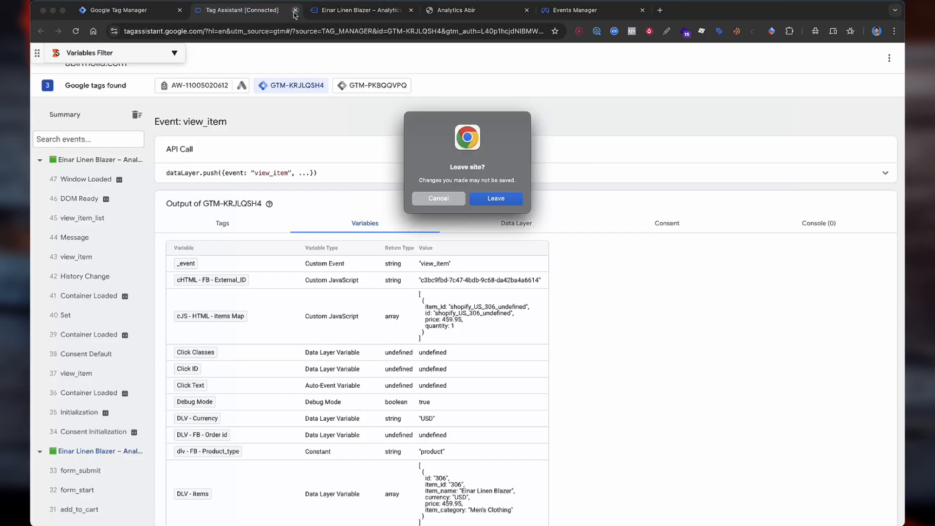
key("Return")
left_click(295, 10)
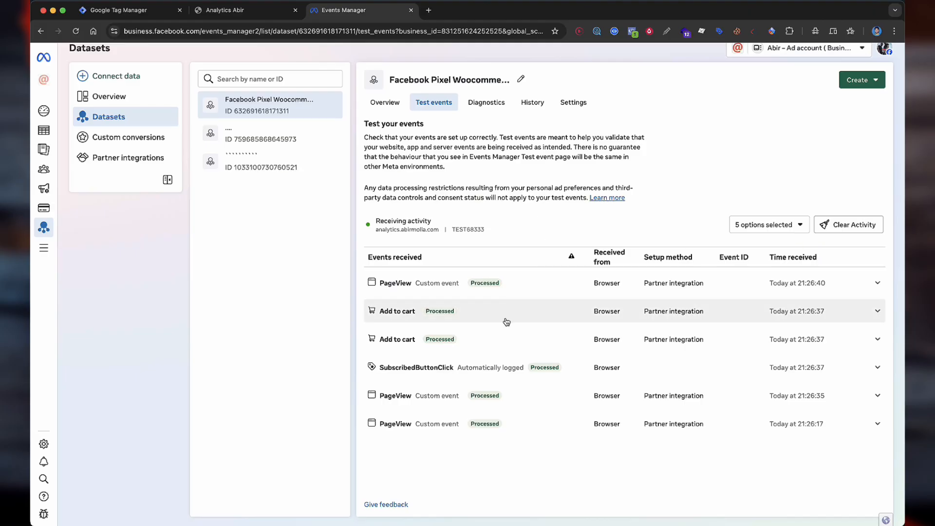
Examine the parameters of the Einar Linen Blazer's Add to cart event in the Events Manager test events
left_click(502, 336)
left_click(392, 422)
scroll(383, 390, "down", 1)
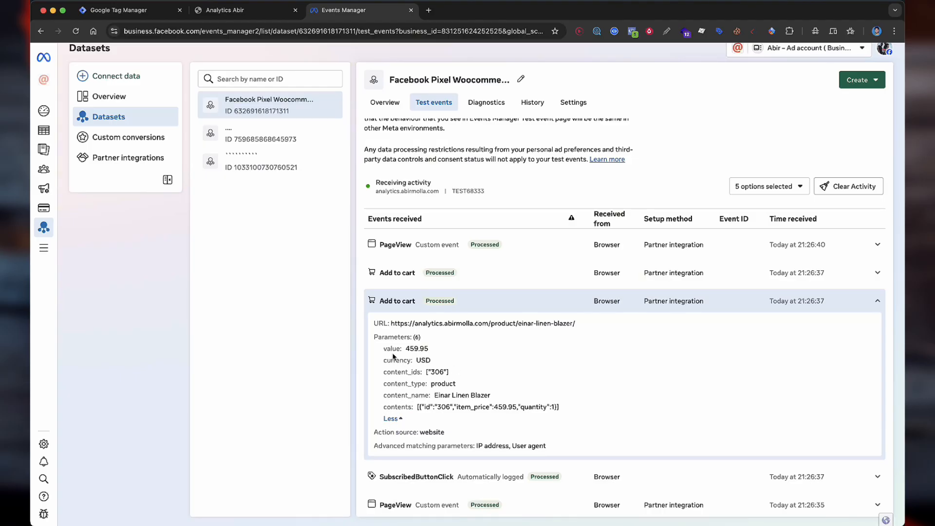
Return to the Tag Manager container workspace and start a new preview session of the store
left_click(153, 15)
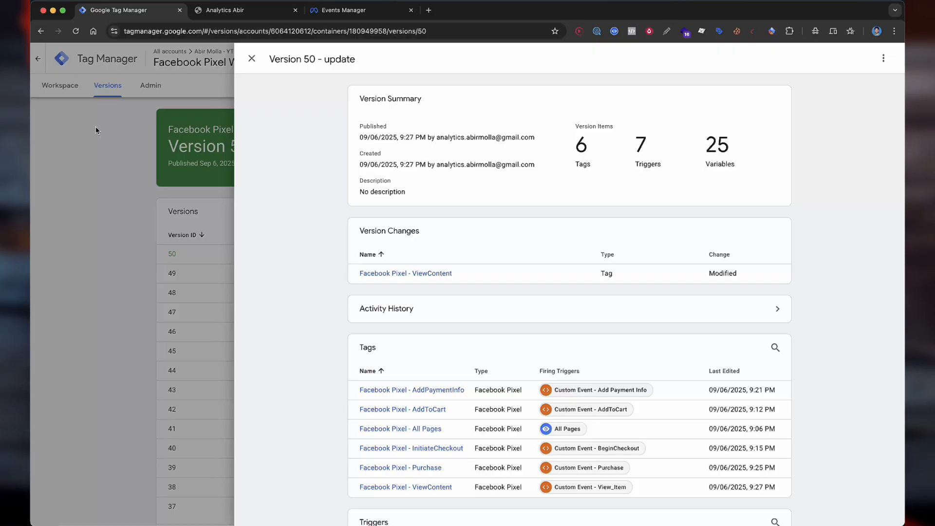
left_click(96, 127)
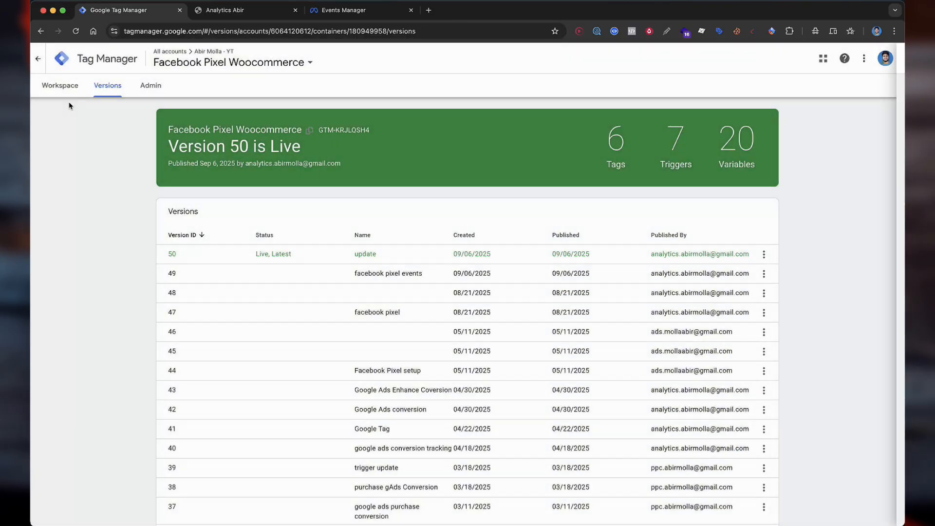
left_click(60, 90)
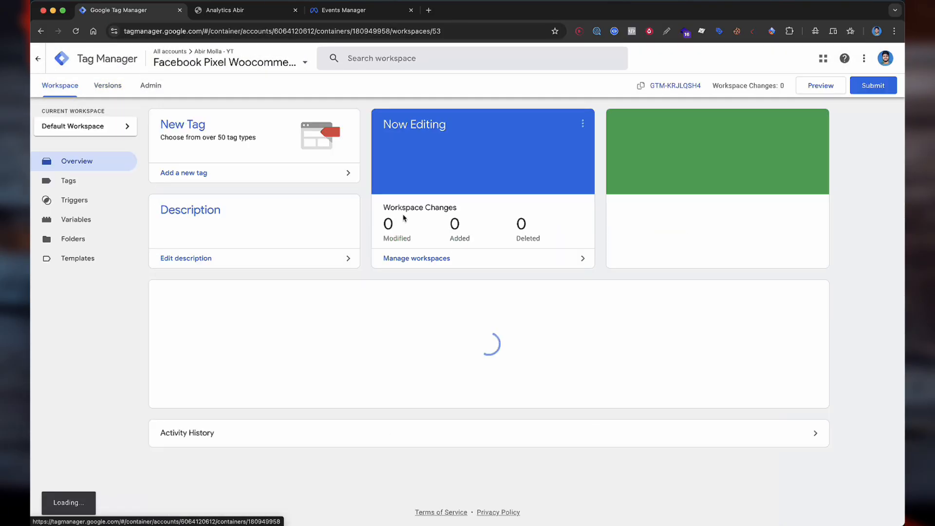
left_click(820, 86)
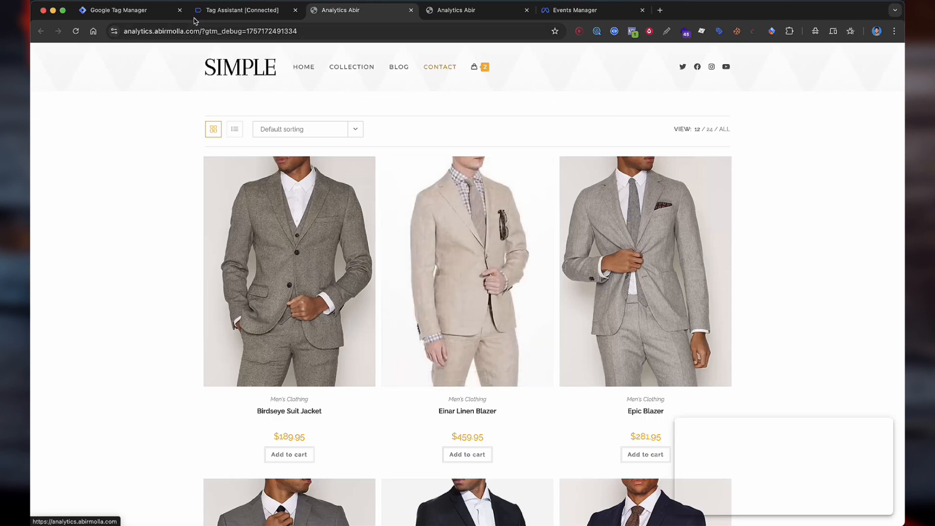
left_click(135, 16)
left_click(92, 220)
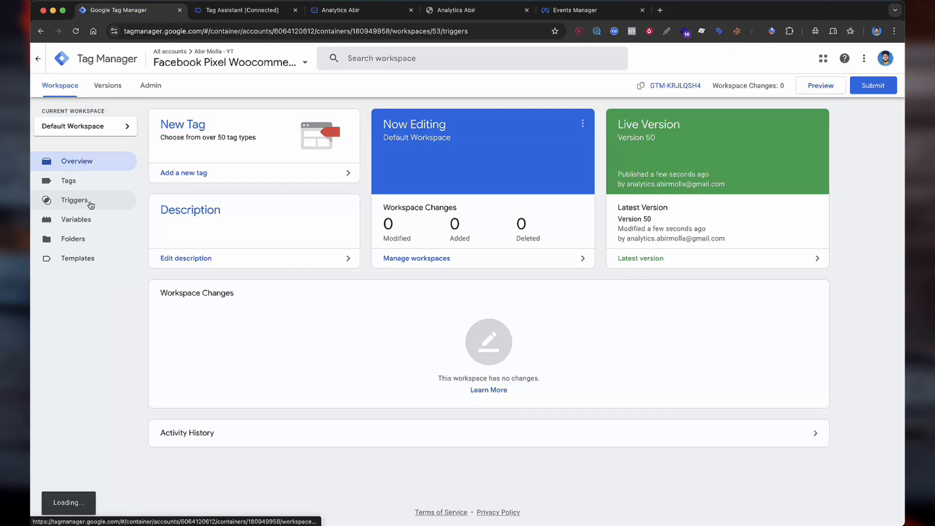
left_click(105, 188)
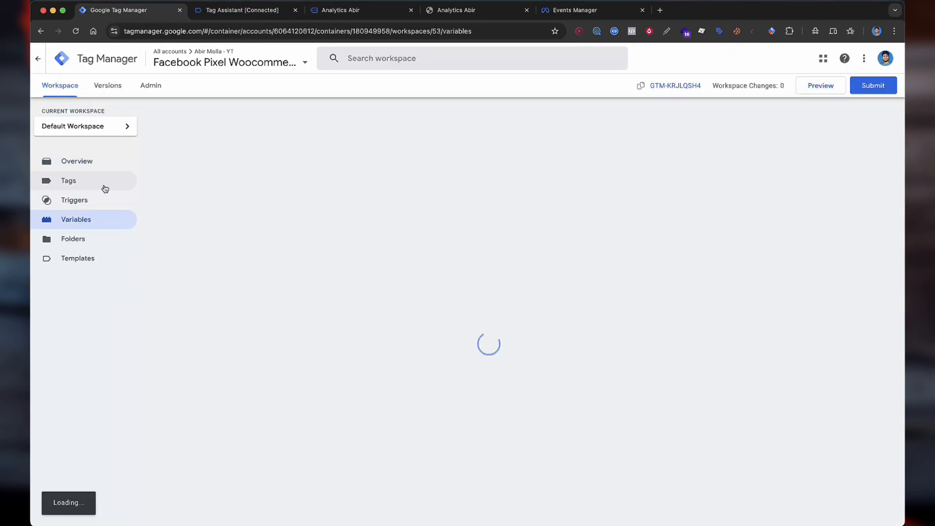
Open the Einar Linen Blazer page in the connected preview and check which tags fire on its view_item event in Tag Assistant
left_click(322, 13)
left_click(247, 17)
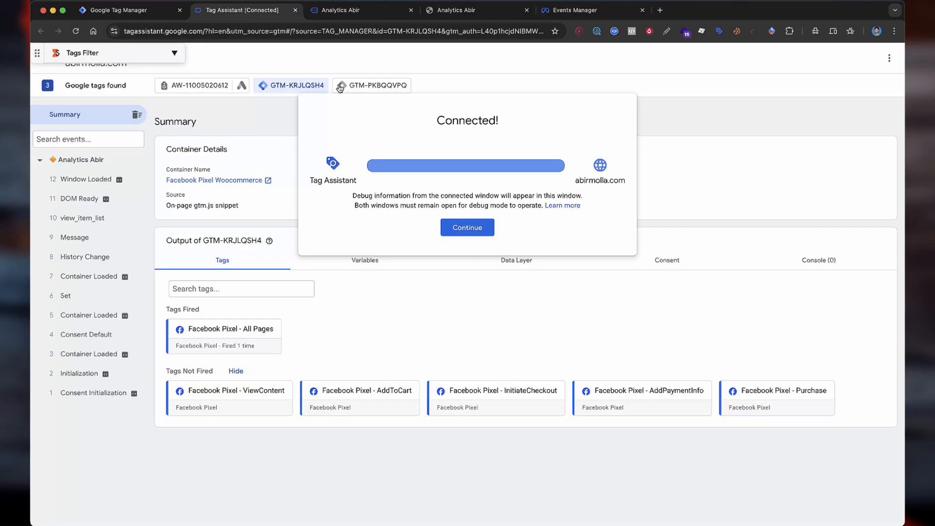
left_click(463, 226)
left_click(356, 15)
left_click(405, 191)
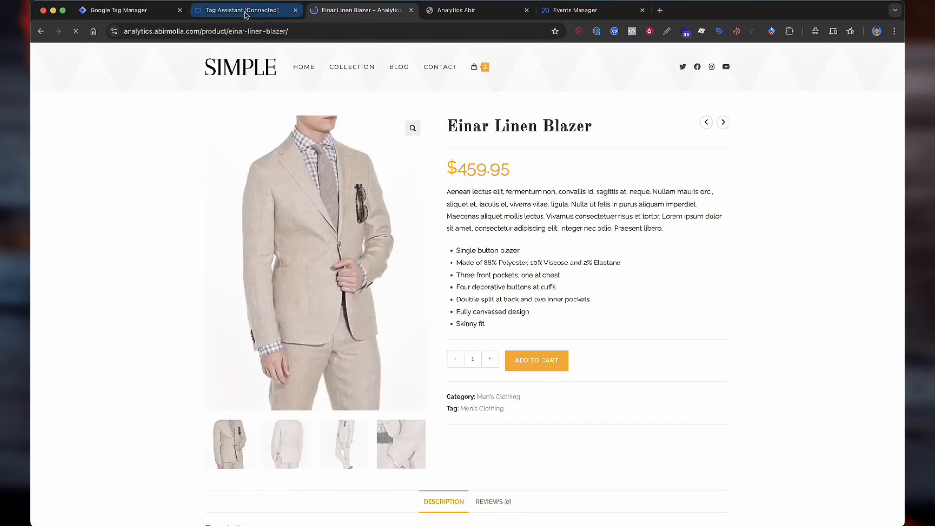
left_click(242, 10)
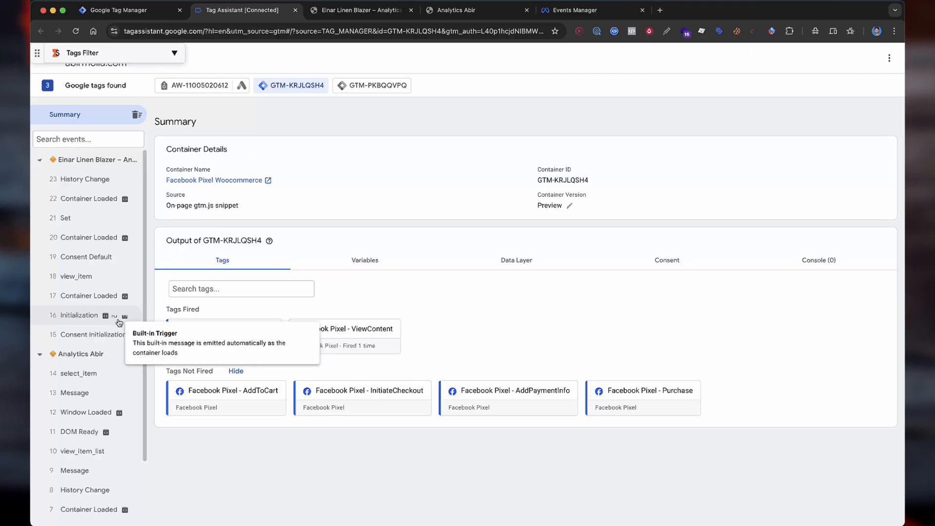
left_click(93, 257)
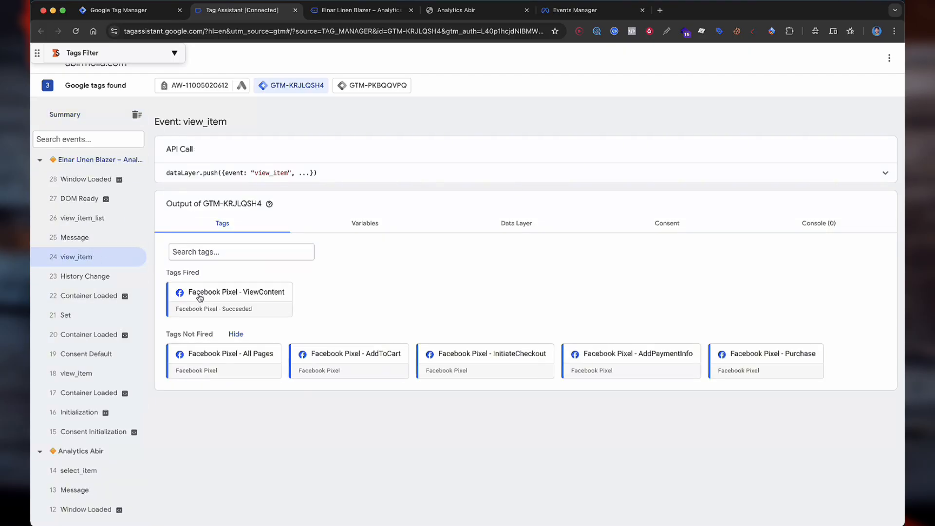
Examine the full properties of the fired Facebook Pixel - ViewContent tag, then close its details
left_click(234, 293)
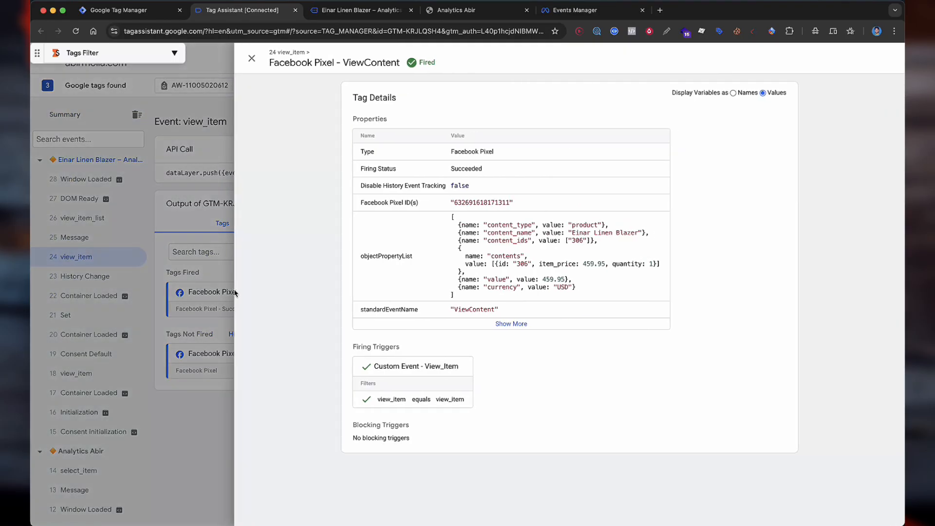
left_click(528, 322)
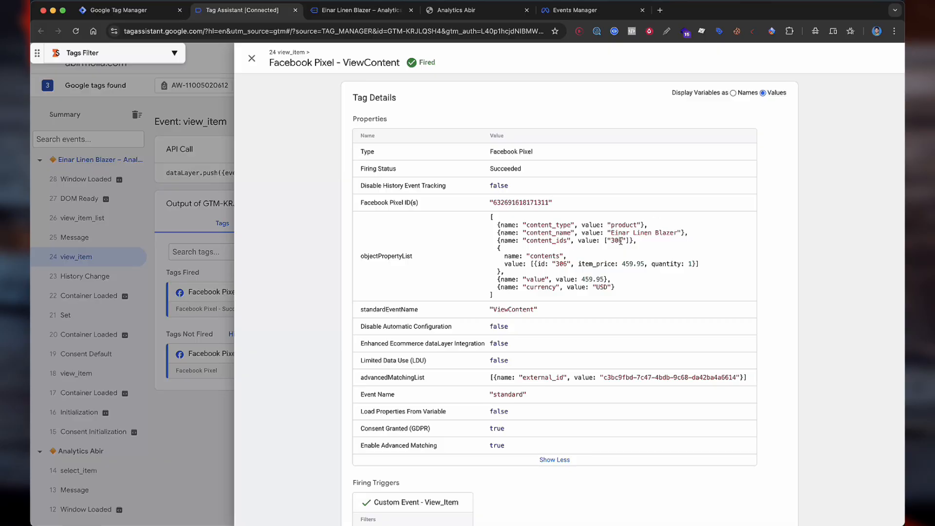
scroll(572, 304, "down", 1)
scroll(434, 397, "up", 1)
scroll(498, 396, "up", 5)
scroll(490, 378, "down", 5)
left_click(171, 308)
Add the Einar Linen Blazer to the cart on the store and proceed from the cart to checkout
left_click(362, 9)
left_click(524, 364)
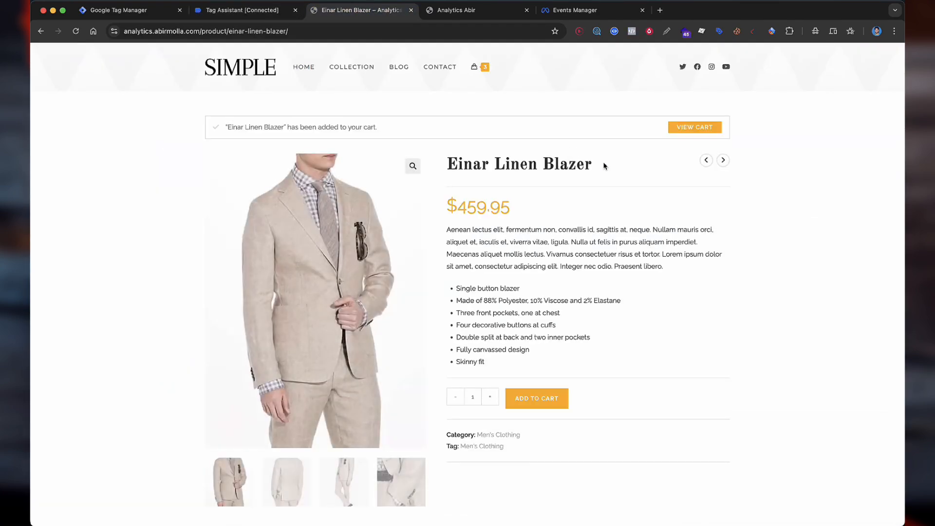
left_click(706, 130)
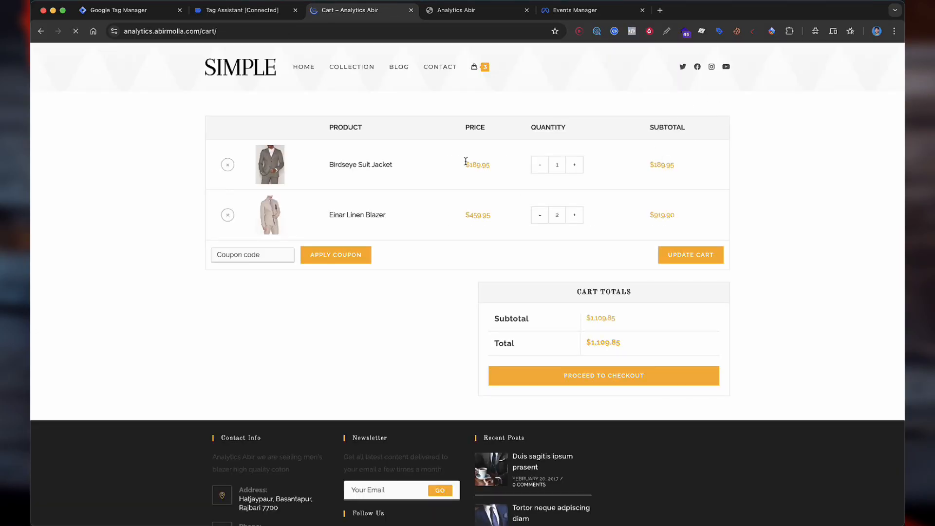
left_click(611, 379)
Examine the properties of the Facebook Pixel - AddToCart tag fired on the Einar Linen Blazer's add_to_cart event in Tag Assistant
left_click(258, 11)
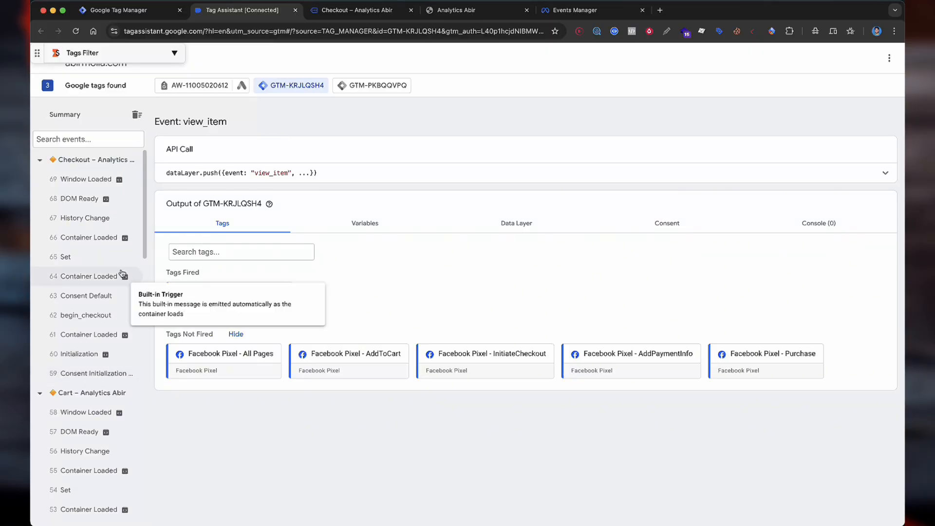
scroll(88, 316, "down", 10)
left_click(93, 357)
left_click(244, 303)
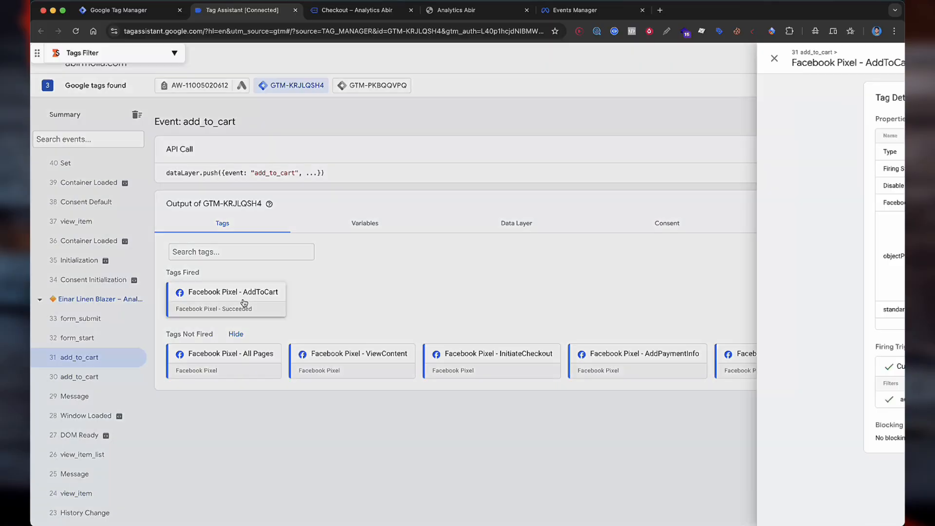
left_click_drag(608, 287, 482, 227)
left_click(553, 242)
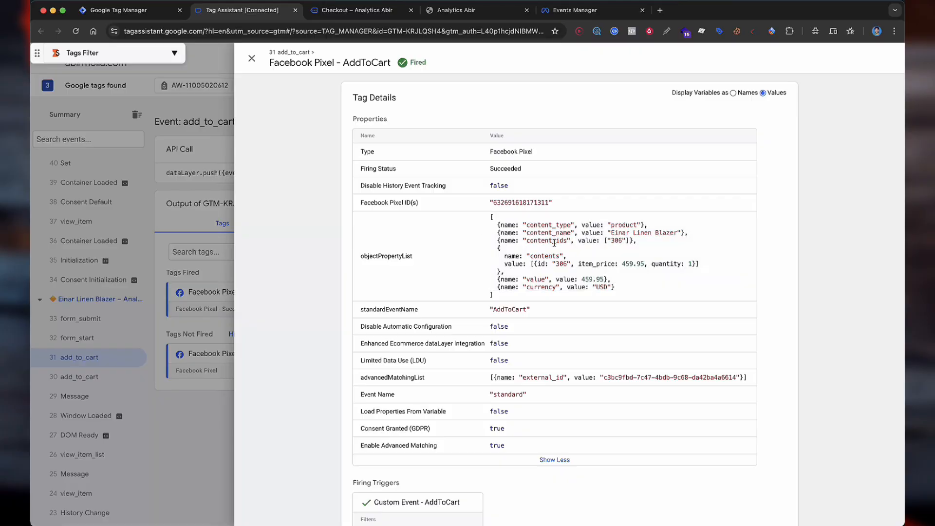
key("Escape")
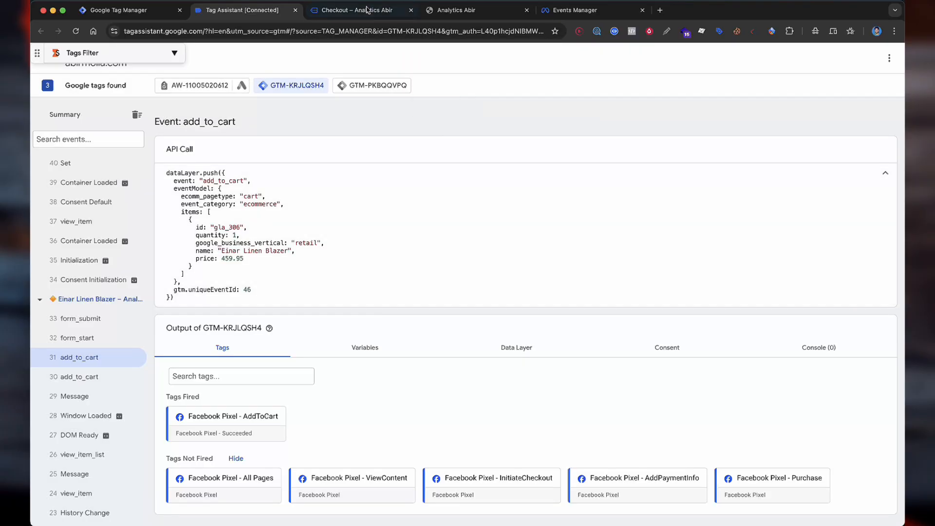
Compare the data layer pushes and fired tags of the two add_to_cart events
key("ctrl+Tab")
key("ctrl+shift+Tab")
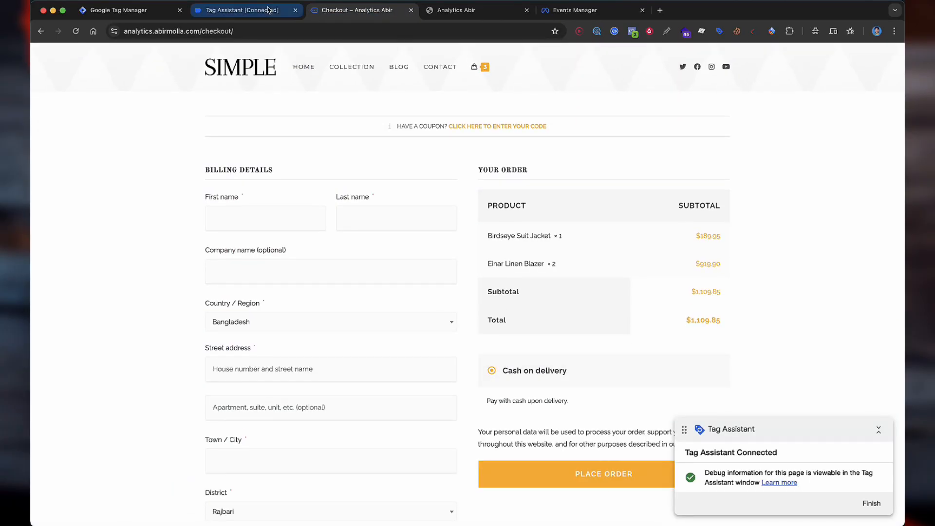
left_click(104, 366)
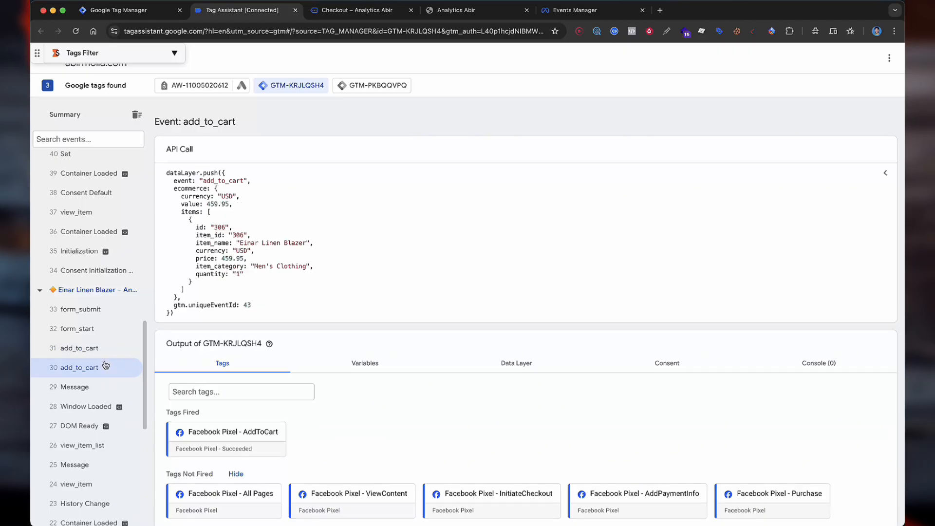
left_click(92, 351)
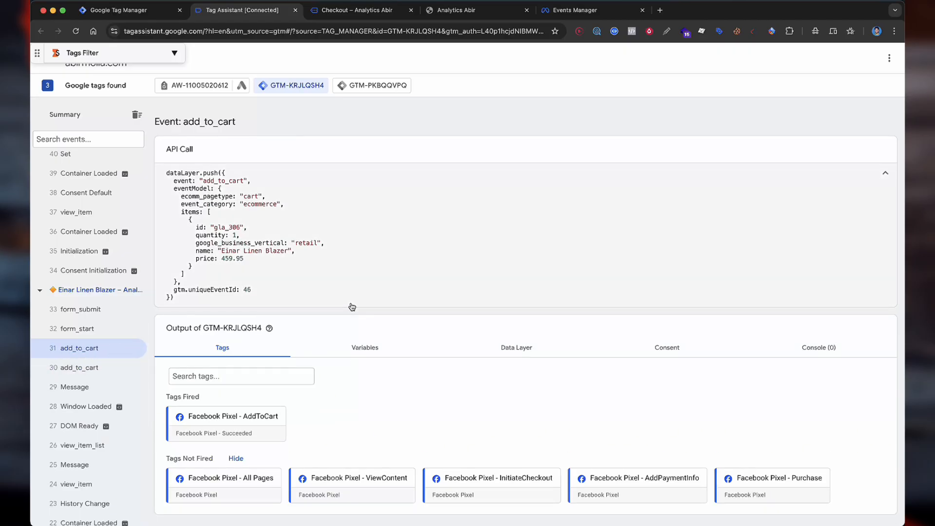
Fill in the checkout billing details with the saved address and the customer's phone number
left_click(358, 10)
left_click(218, 218)
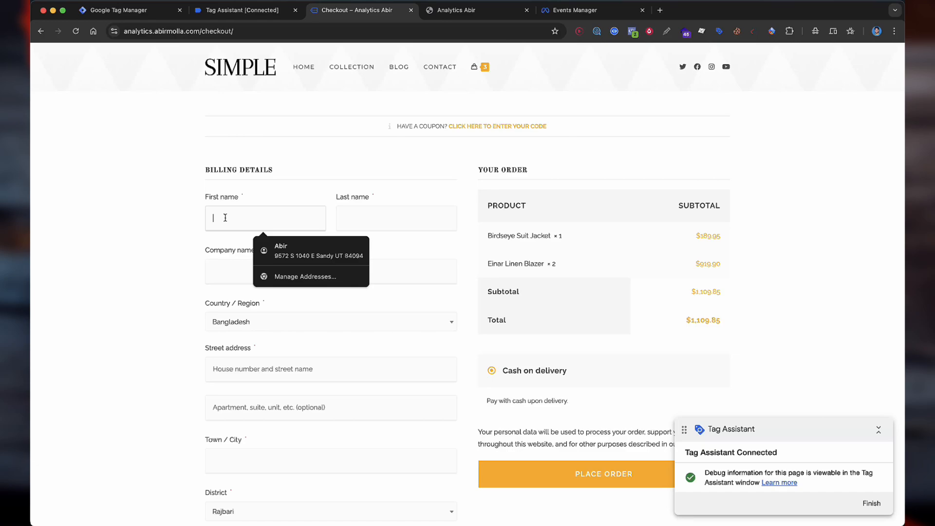
left_click(304, 254)
scroll(246, 323, "down", 5)
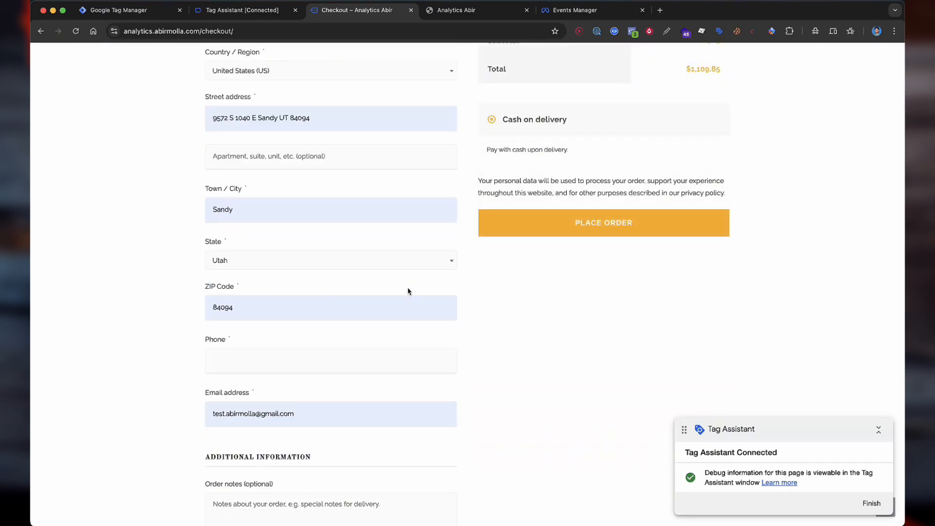
scroll(408, 291, "down", 5)
scroll(422, 284, "up", 4)
left_click(301, 325)
left_click(280, 348)
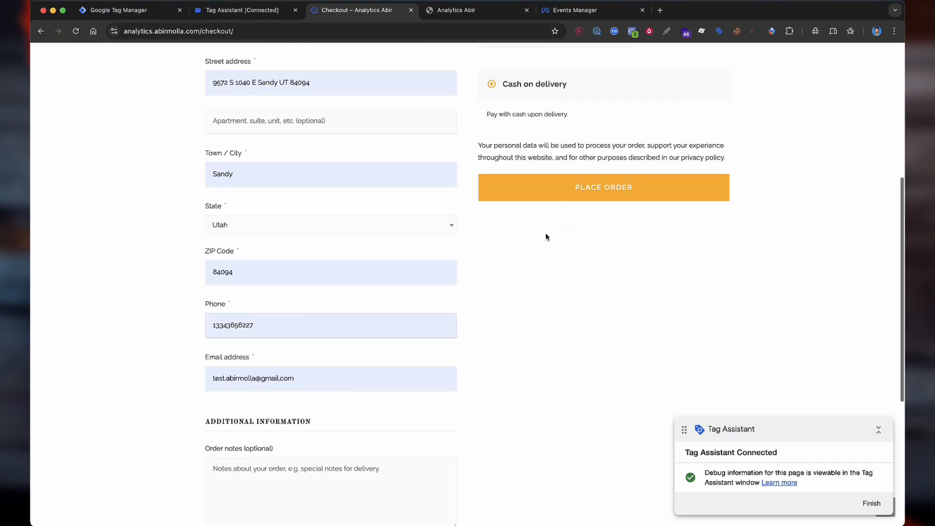
Place the order with cash on delivery as the payment method
scroll(546, 238, "up", 1)
left_click(601, 225)
left_click(466, 192)
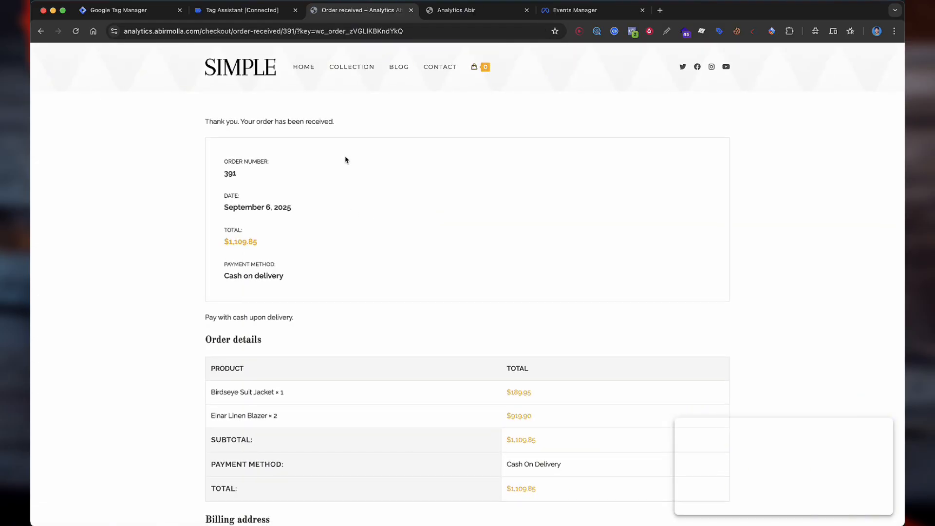
Examine the object properties of the Facebook Pixel - InitiateCheckout tag on the begin_checkout event, including num_items and the item quantities
left_click(250, 11)
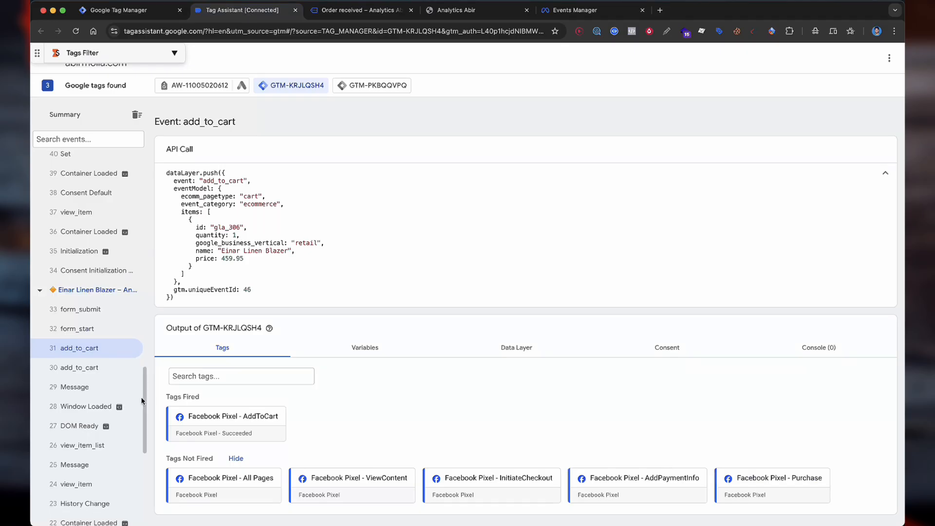
scroll(122, 400, "up", 15)
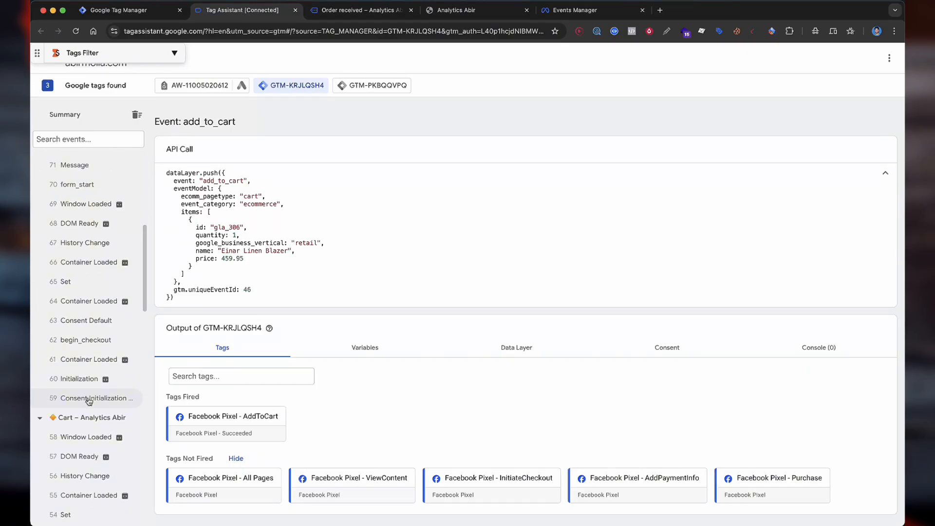
left_click(83, 379)
scroll(221, 380, "down", 3)
left_click(247, 363)
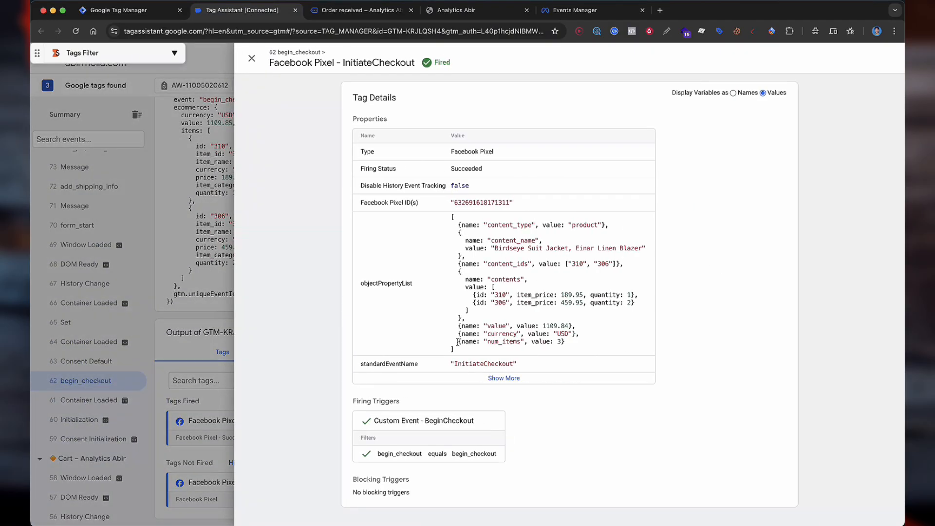
mouse_move(458, 342)
left_mouse_down()
mouse_move(574, 346)
mouse_move(451, 343)
left_mouse_up()
left_click(576, 346)
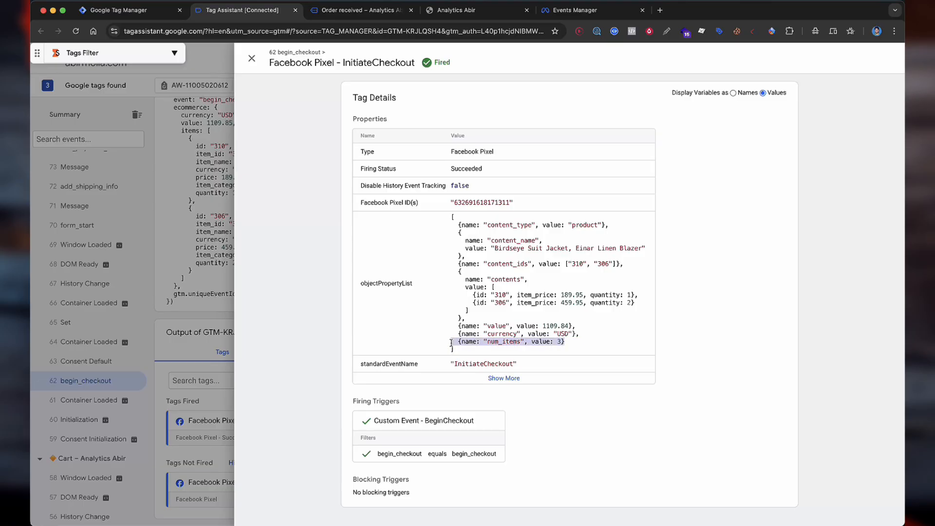
left_click(450, 321)
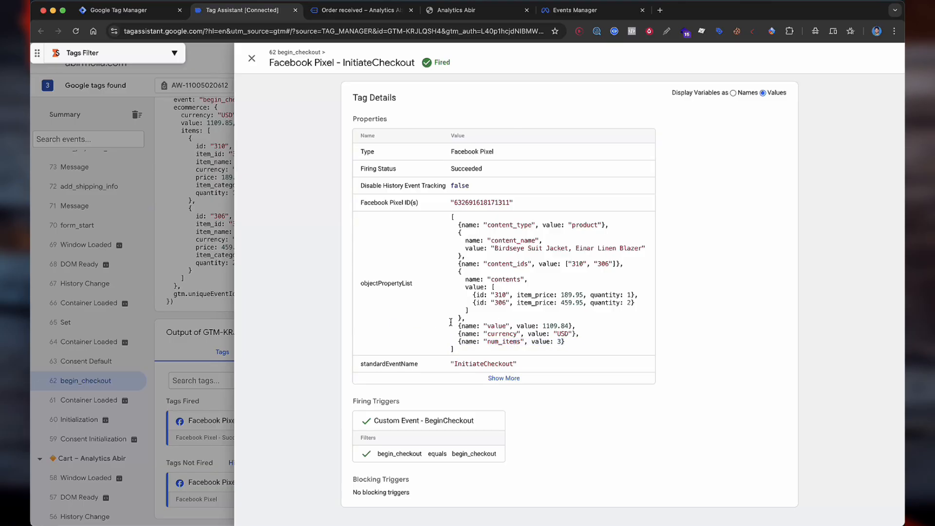
double_click(630, 296)
left_click_drag(631, 300, 636, 314)
left_click(556, 339)
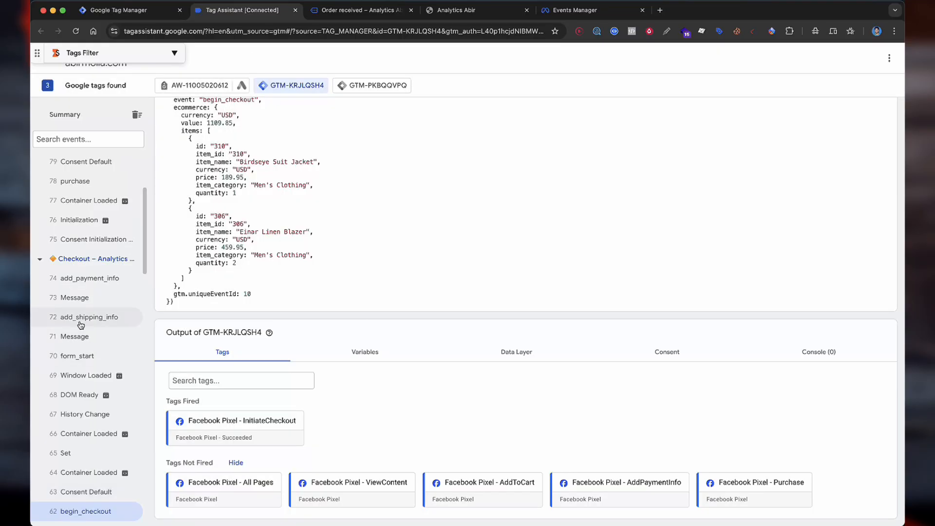
Check the data layer pushes and fired tags of the add_payment_info and purchase events
left_click(90, 278)
left_click(229, 505)
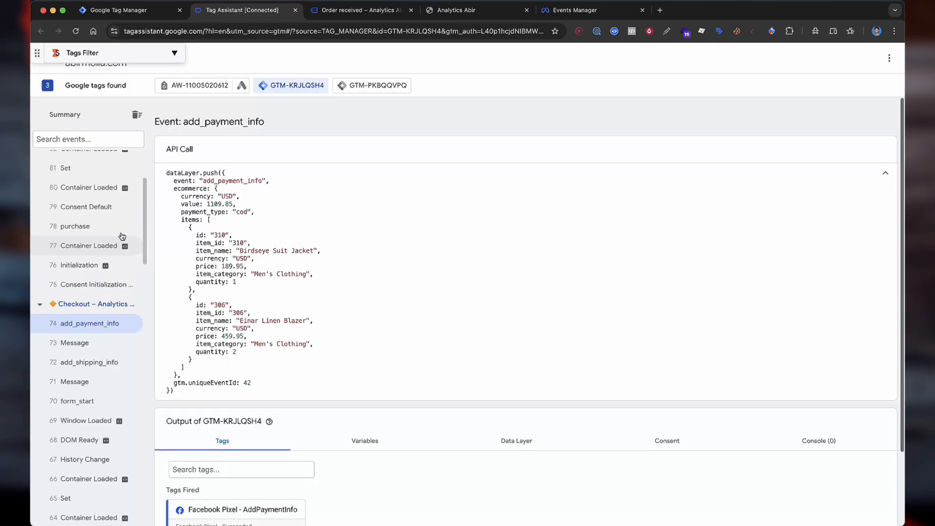
scroll(121, 236, "up", 2)
left_click(74, 281)
scroll(336, 275, "down", 8)
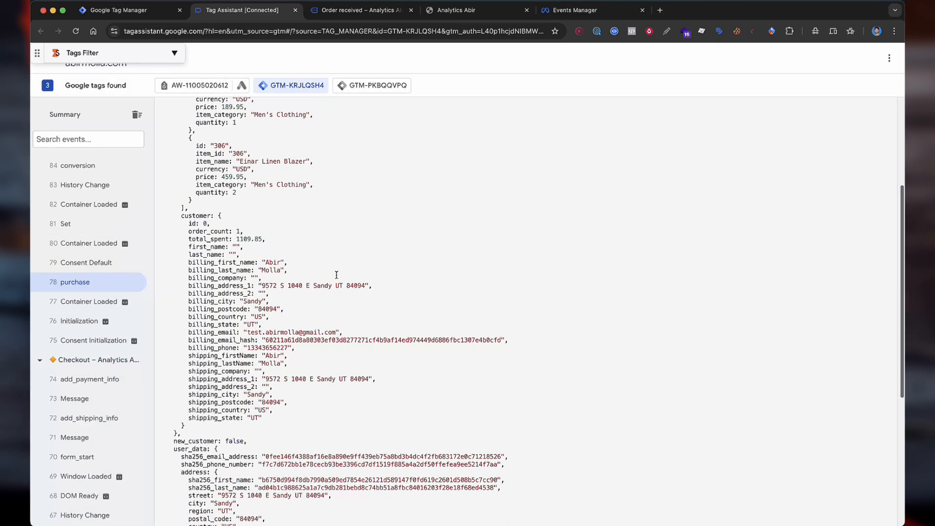
Examine the expanded properties of the fired Facebook Pixel - Purchase tag, including its order_id parameter
left_click(225, 436)
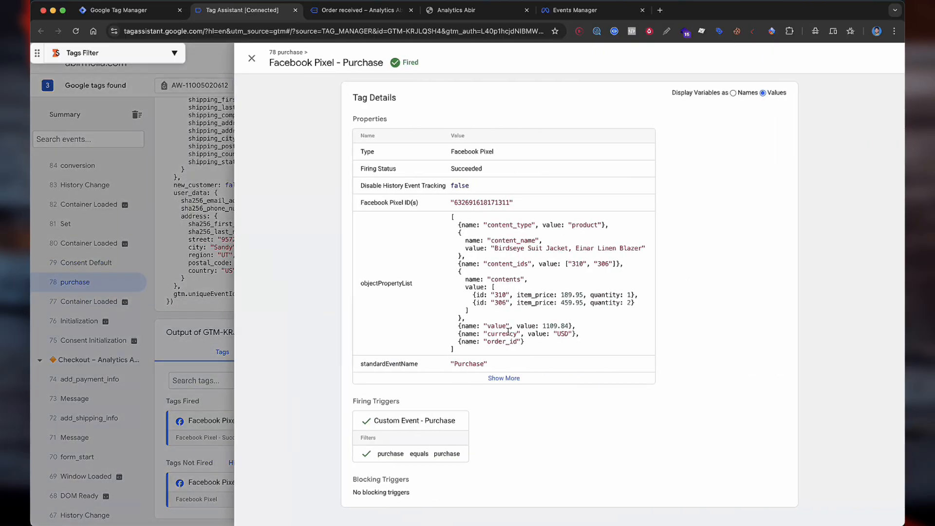
left_click(507, 379)
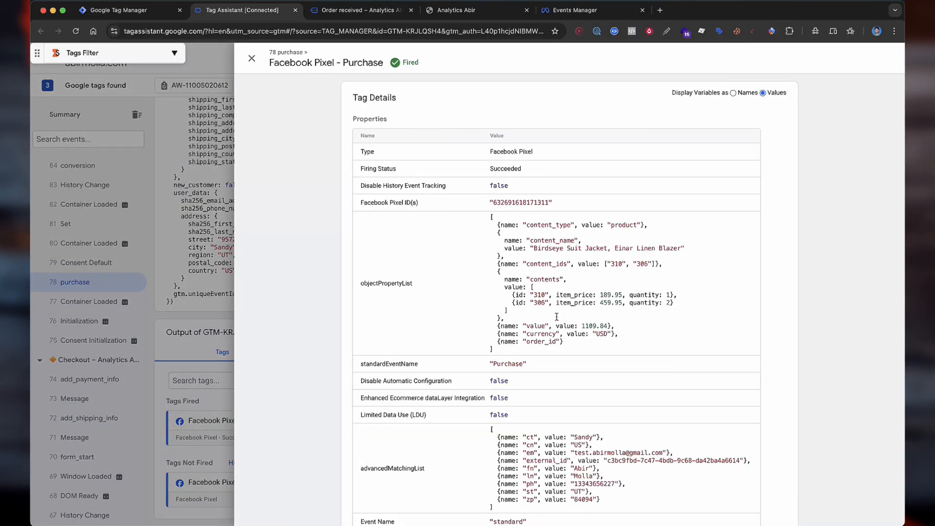
left_click_drag(490, 229, 620, 302)
left_click(534, 332)
left_click_drag(504, 341, 628, 343)
left_click(547, 346)
double_click(628, 343)
scroll(553, 355, "down", 2)
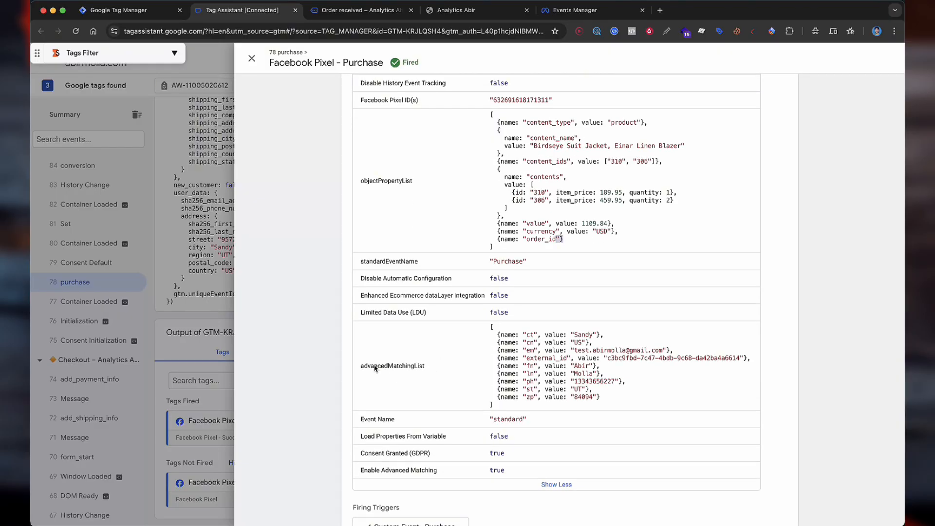
Examine the advanced matching values that the Purchase tag sends
left_click_drag(374, 366, 432, 370)
left_click(569, 329)
left_click_drag(477, 337, 598, 400)
left_click(532, 357)
scroll(411, 389, "down", 3)
Inspect the purchase event's data layer values and copy the transaction_id key name
left_click(205, 363)
left_click(509, 352)
scroll(505, 355, "down", 10)
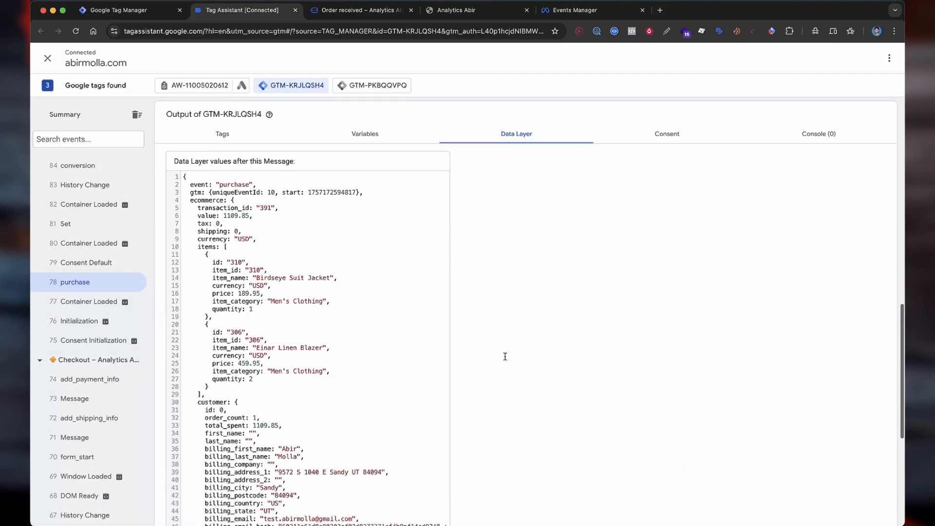
scroll(505, 358, "up", 6)
scroll(505, 360, "down", 5)
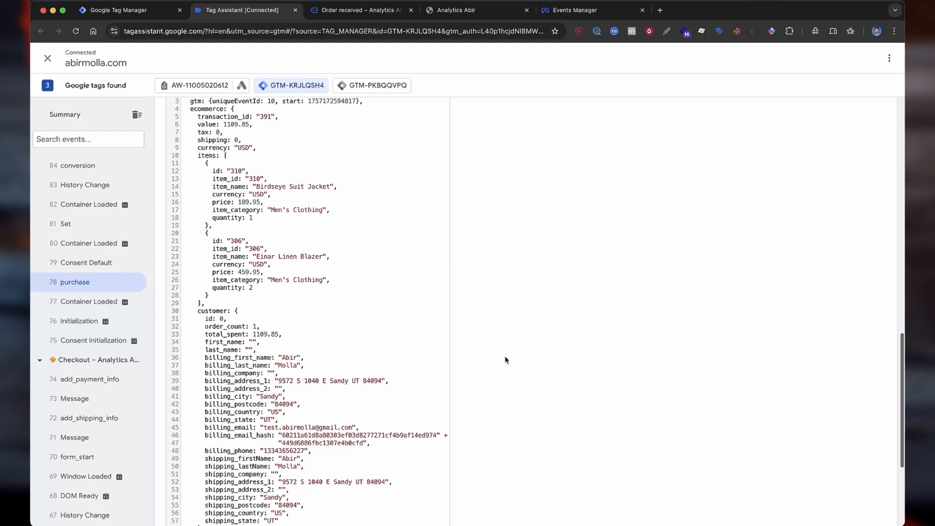
scroll(505, 360, "up", 2)
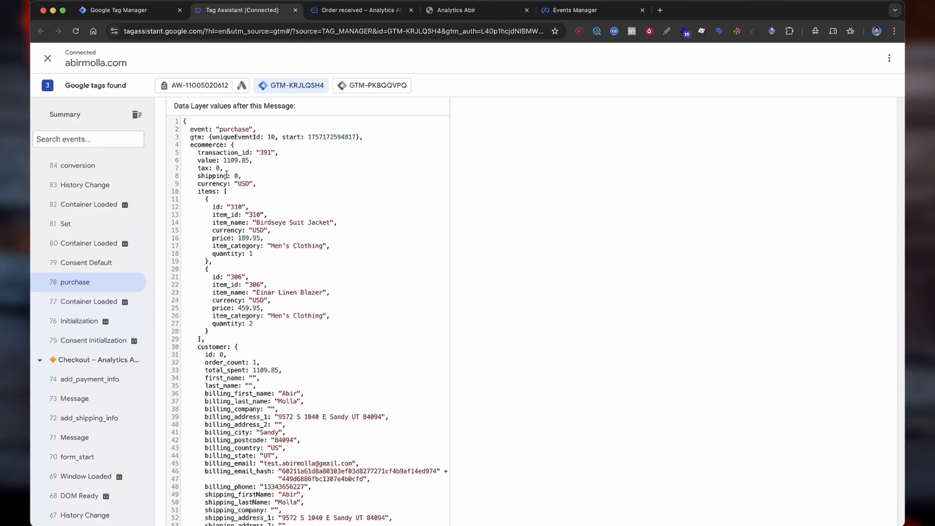
double_click(228, 153)
key("super+c")
Set the data layer variable name of DLV - FB - Order id to ecommerce.transaction_id in Tag Manager and save it
left_click(152, 9)
left_click(76, 219)
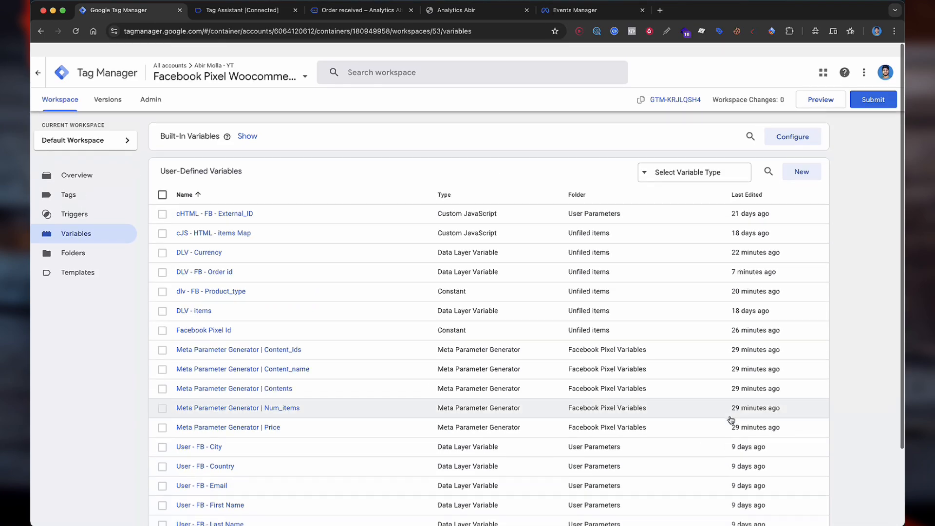
left_click(769, 157)
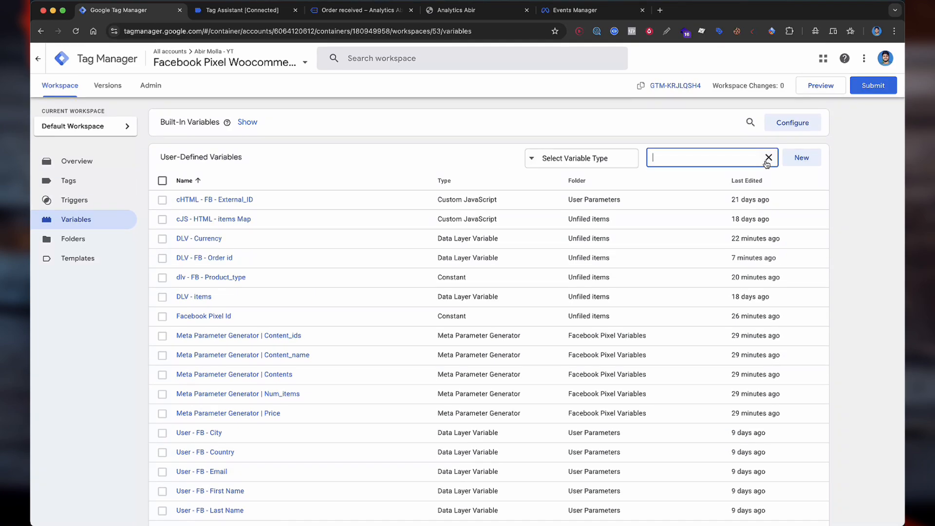
type("order")
left_click(162, 200)
left_click(207, 199)
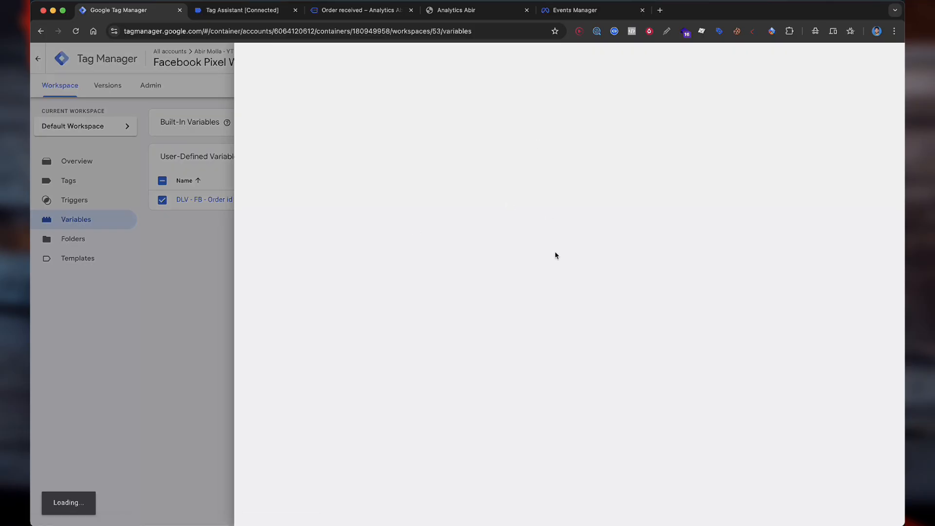
left_click_drag(403, 195, 464, 195)
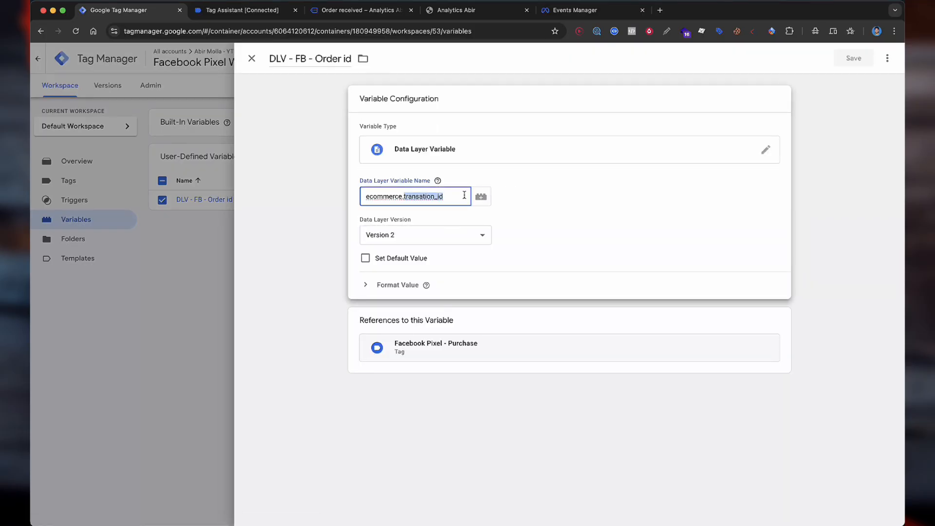
key("super+v")
left_click(854, 60)
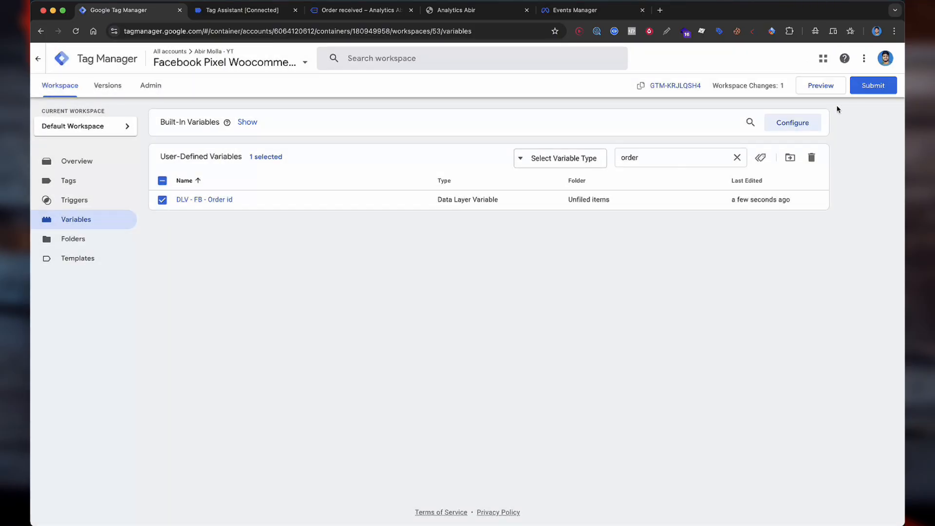
Publish the workspace changes as a new container version named "order id update"
left_click(871, 85)
left_click(868, 57)
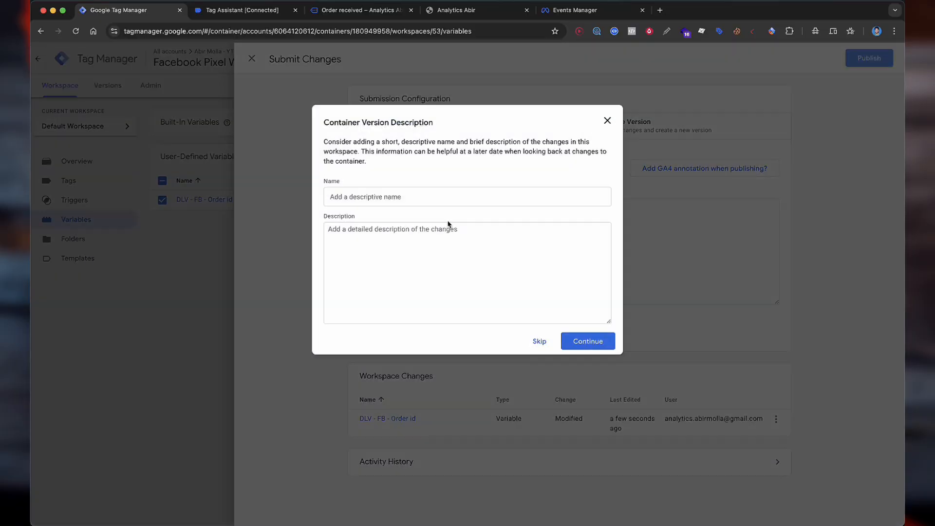
left_click(430, 201)
type("order id update")
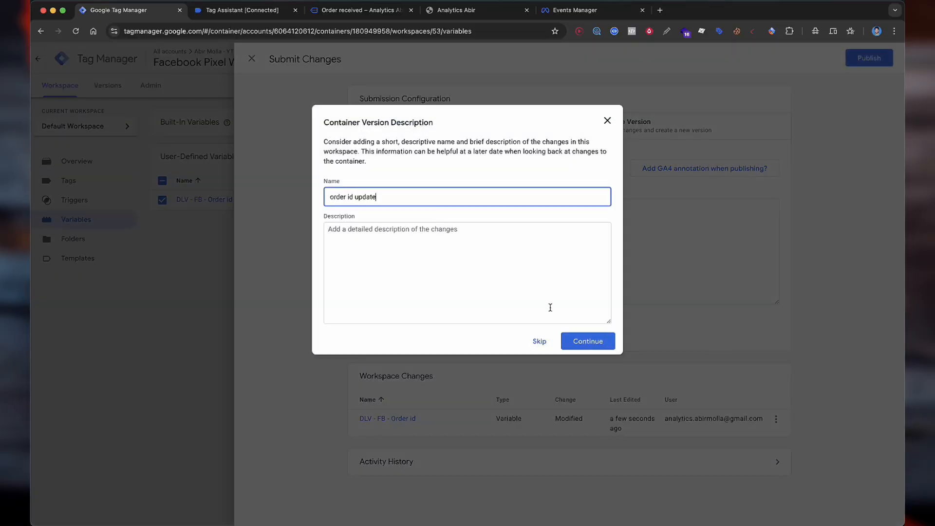
left_click(579, 341)
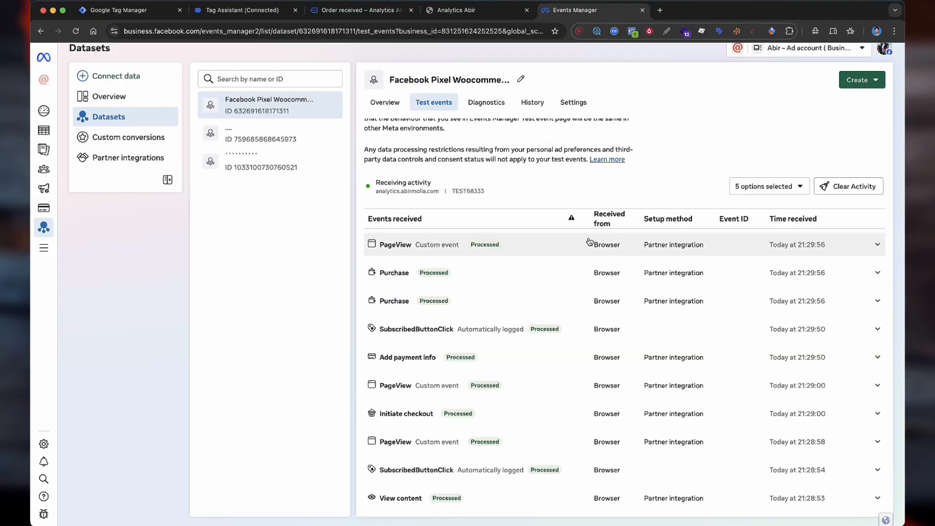
Look through the test events received in Meta Events Manager, including the details of an earlier View content event
scroll(587, 341, "down", 3)
scroll(525, 341, "down", 7)
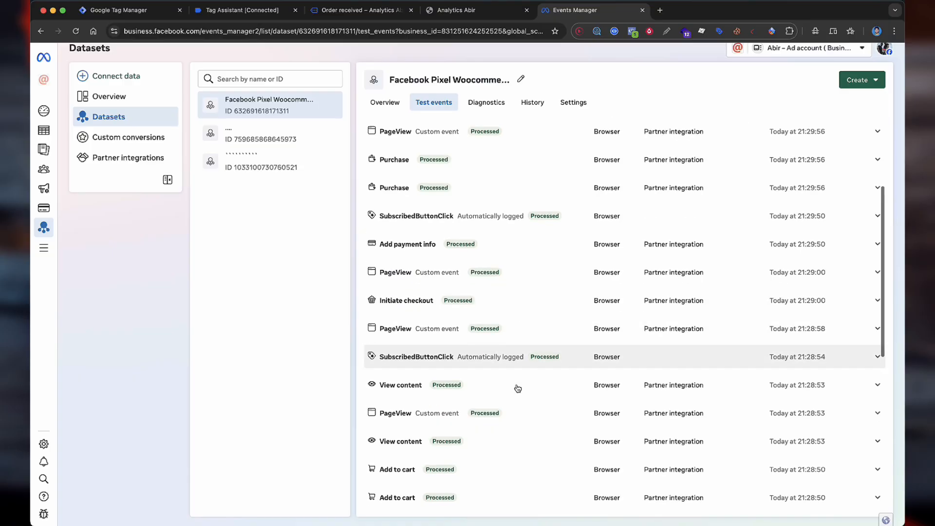
scroll(526, 394, "up", 4)
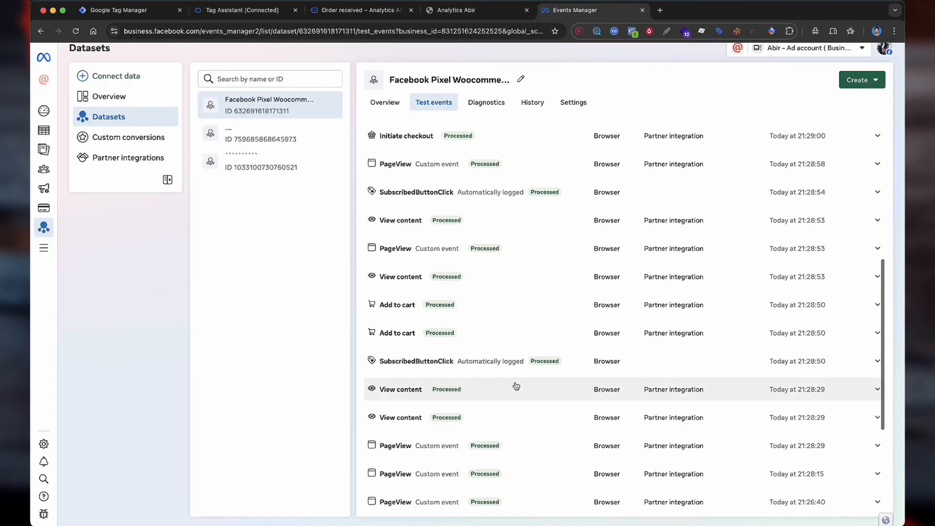
left_click(474, 418)
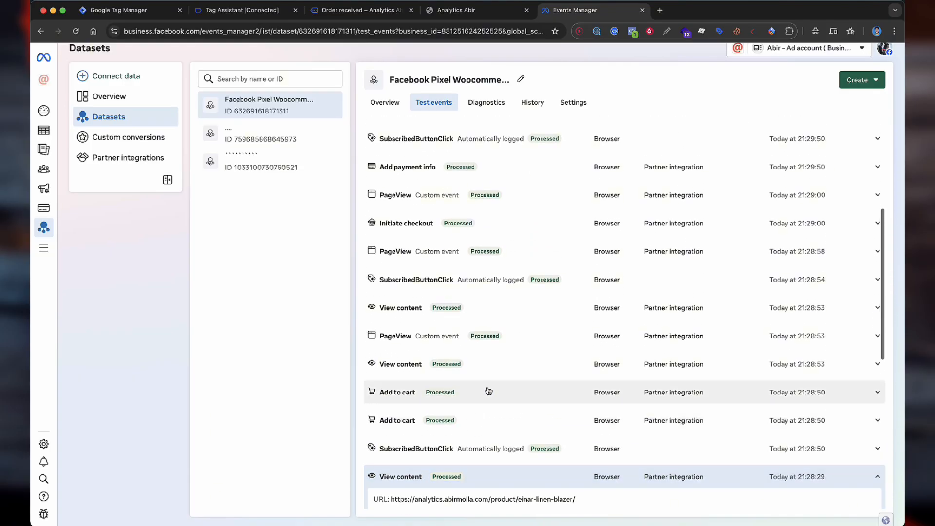
left_click(487, 388)
left_click(492, 383)
scroll(492, 382, "up", 3)
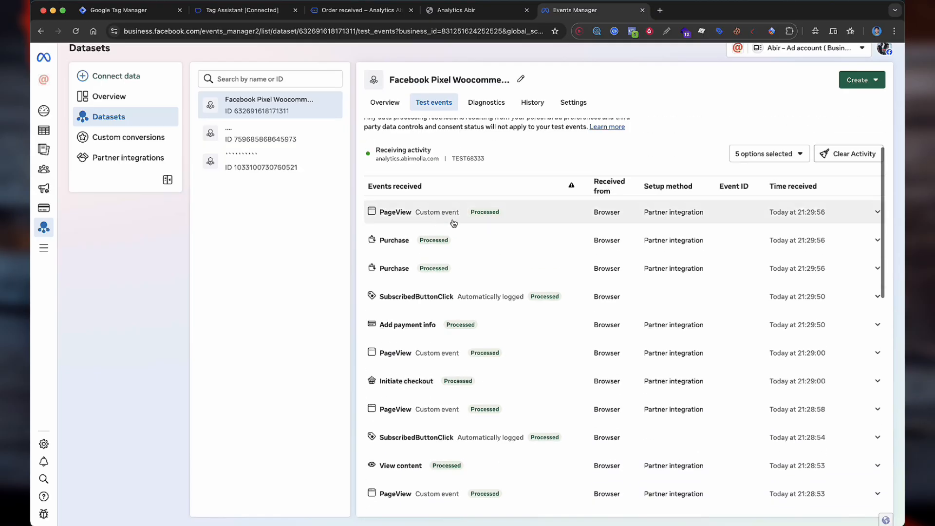
Examine all parameters and the advanced matching parameters of the first listed Purchase event
left_click(463, 237)
left_click(401, 323)
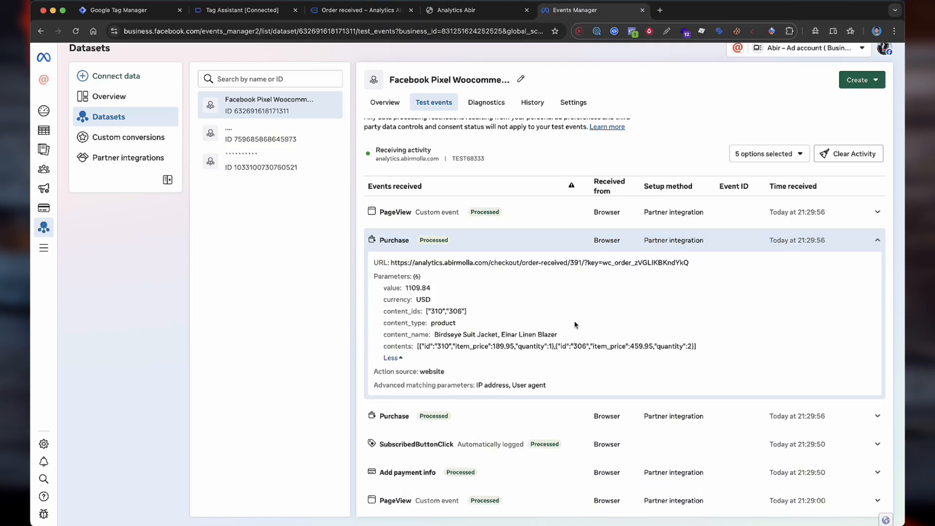
scroll(575, 321, "up", 1)
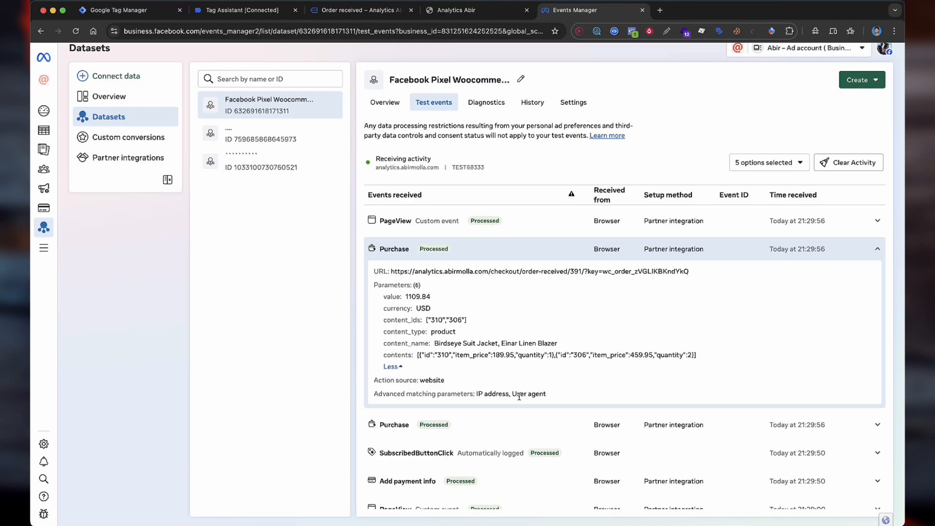
left_click(507, 247)
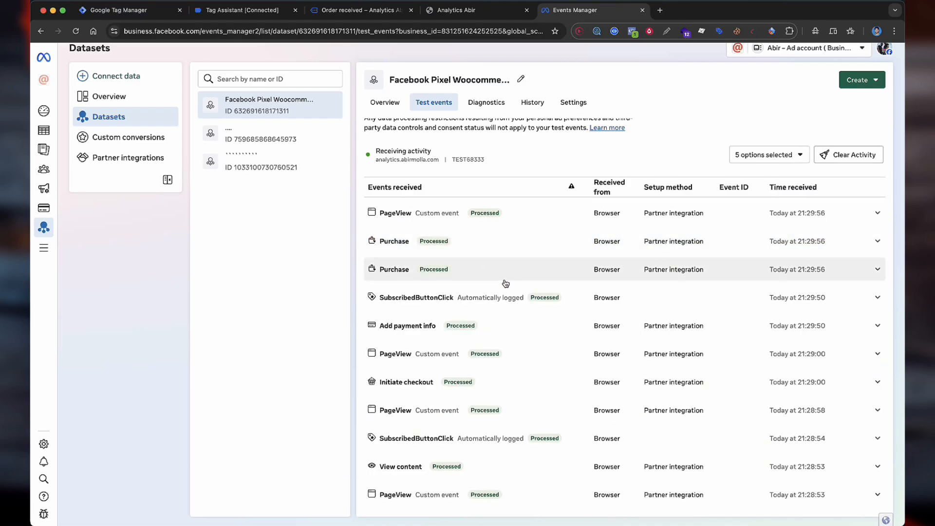
Examine the full parameter list of the second Purchase event received at the same time
scroll(512, 312, "up", 2)
scroll(502, 331, "down", 3)
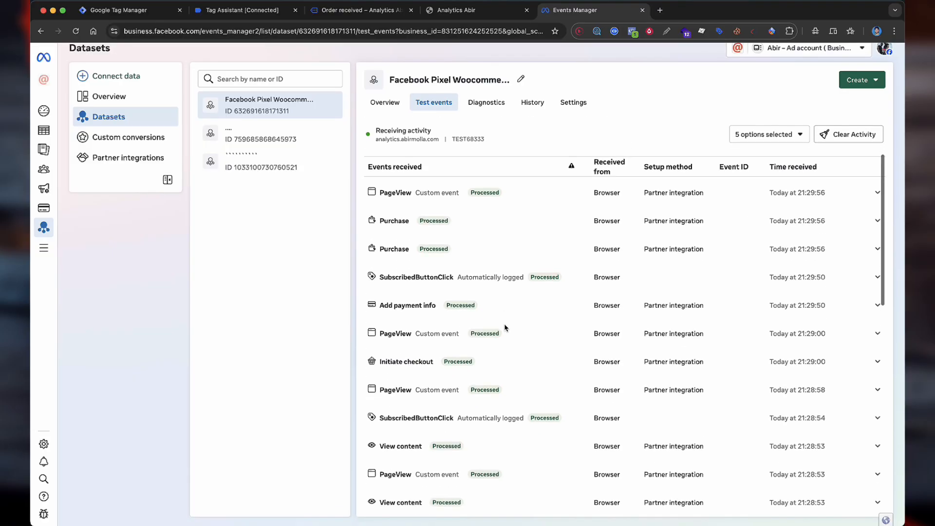
left_click(542, 326)
left_click(542, 327)
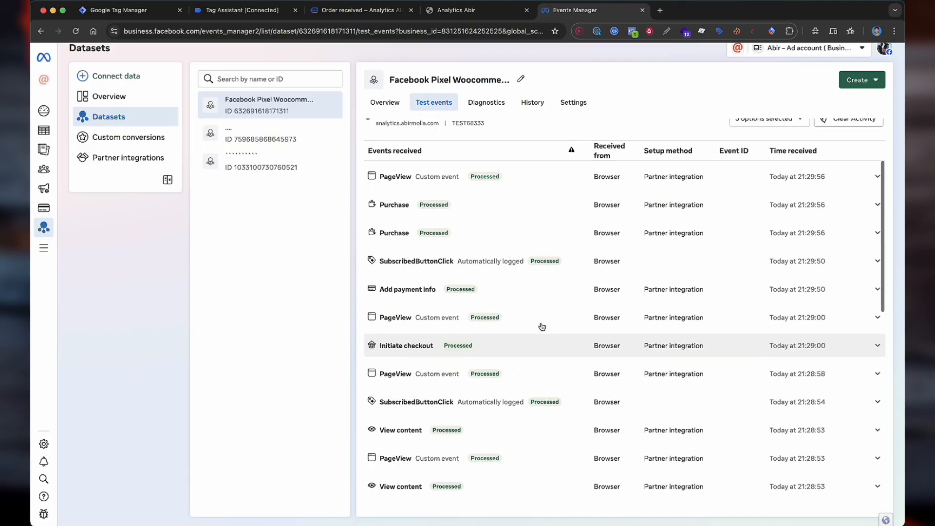
scroll(487, 317, "up", 3)
left_click(449, 317)
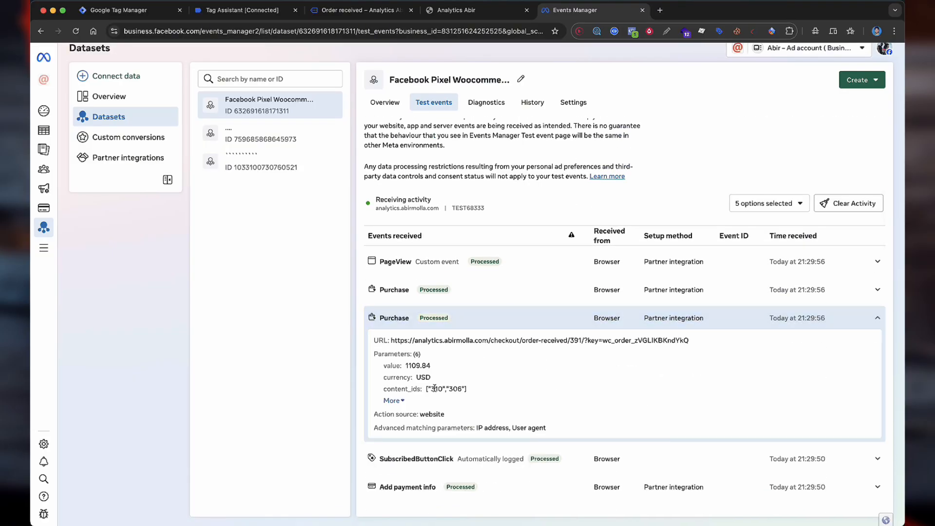
left_click(394, 400)
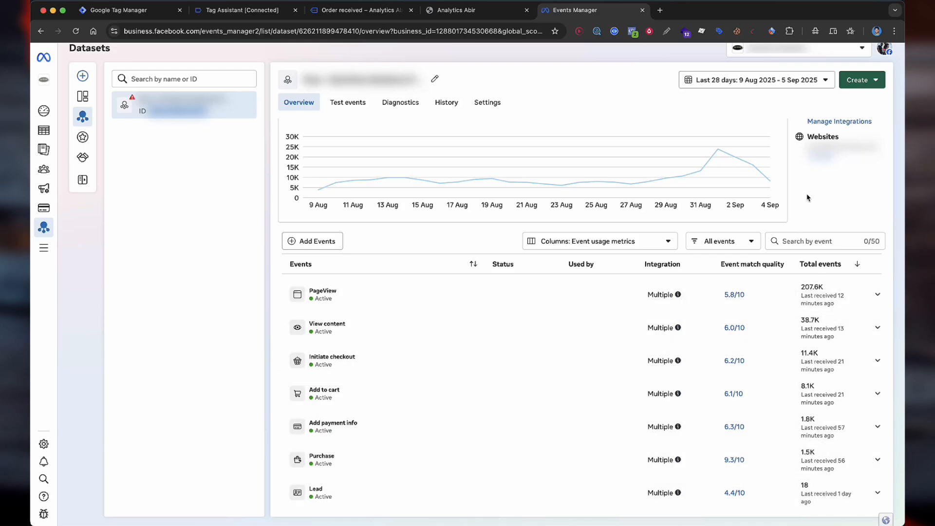
Read the explanation of event match quality in the other dataset's event overview
mouse_move(724, 262)
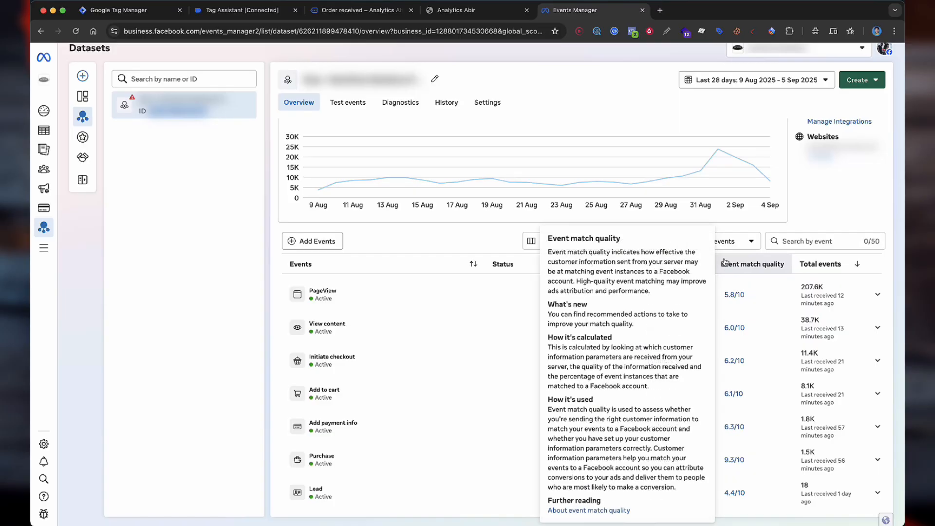